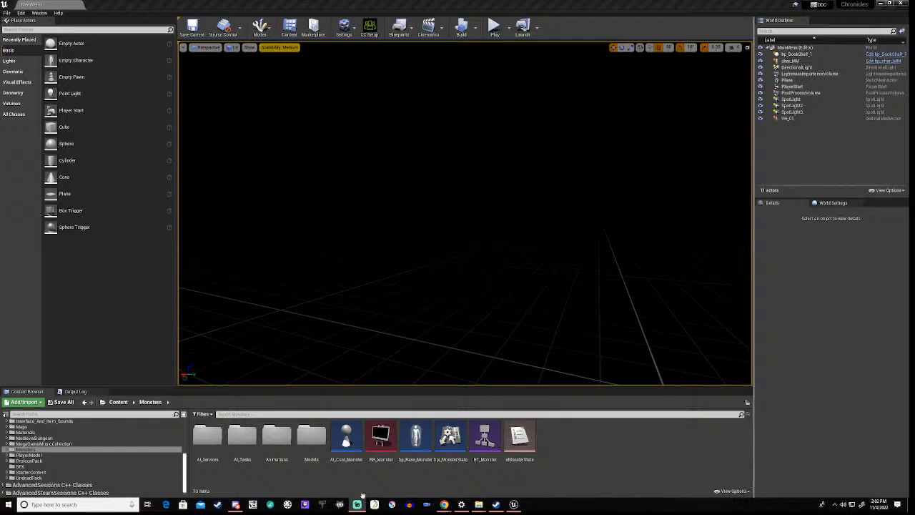
# Open the BT_Monster behavior tree and examine the MoveToPortal and MoveToPlayer branches under the BTService_NearerToPortal selector
pyautogui.click(484, 437)
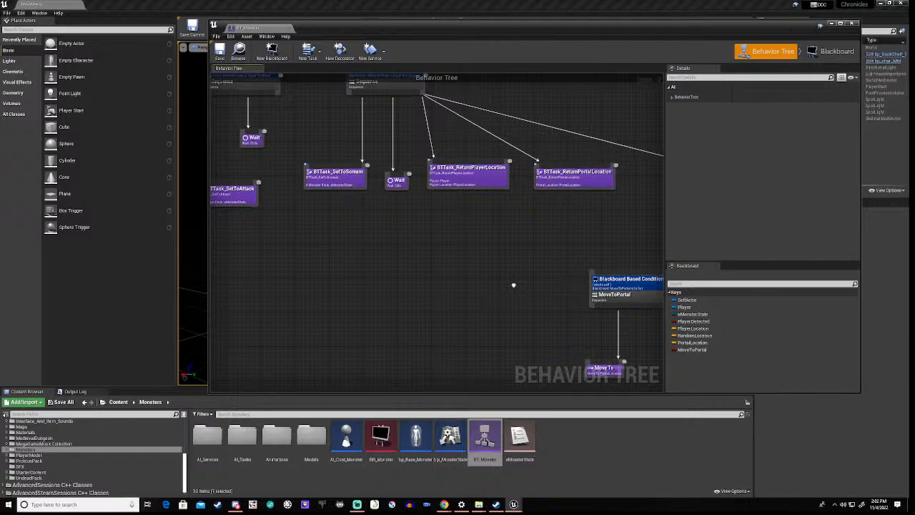
pyautogui.moveTo(511, 302); pyautogui.dragTo(283, 246, button='right')
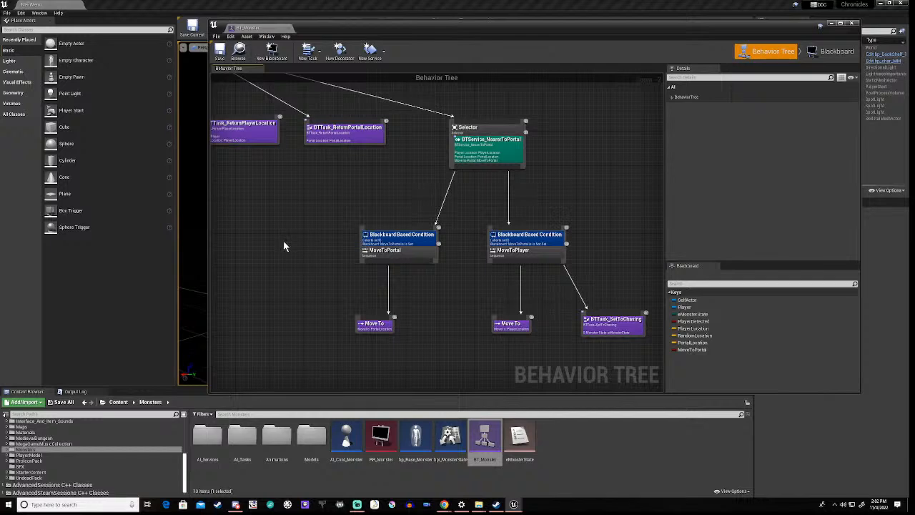
pyautogui.moveTo(292, 200); pyautogui.dragTo(395, 306, button='right')
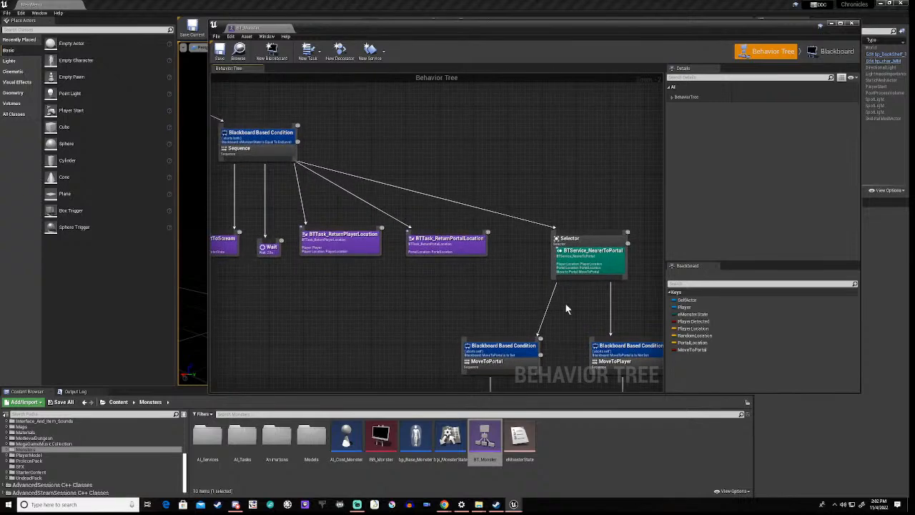
pyautogui.moveTo(643, 244); pyautogui.dragTo(503, 181, button='right')
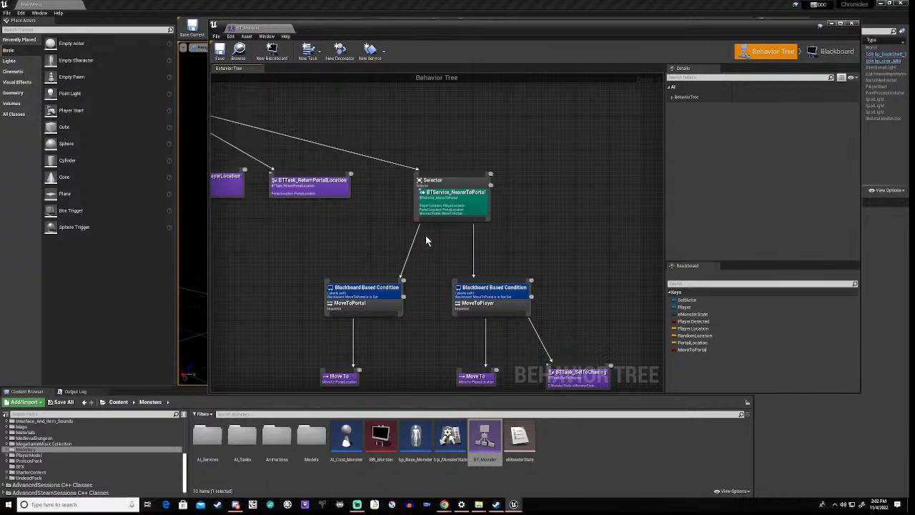
pyautogui.moveTo(432, 260); pyautogui.dragTo(462, 209, button='right')
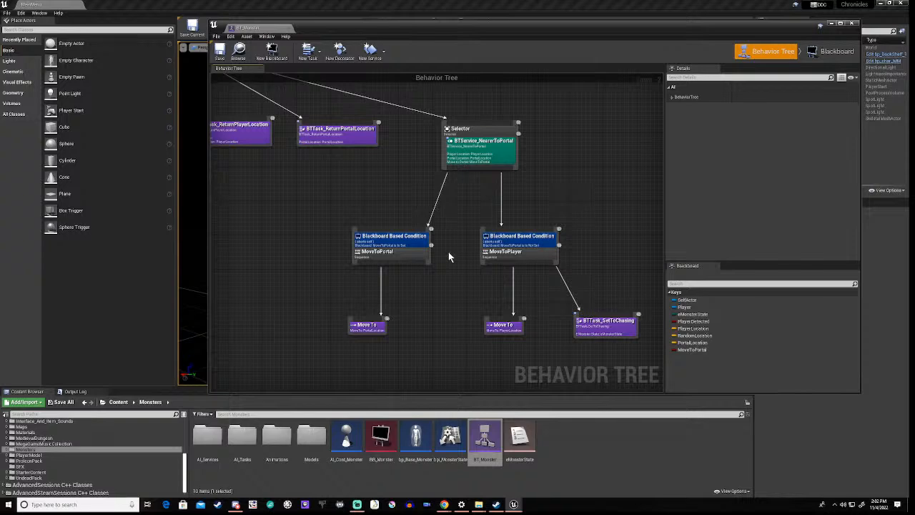
pyautogui.scroll(2, 467, 306)
pyautogui.moveTo(447, 317); pyautogui.dragTo(426, 292, button='right')
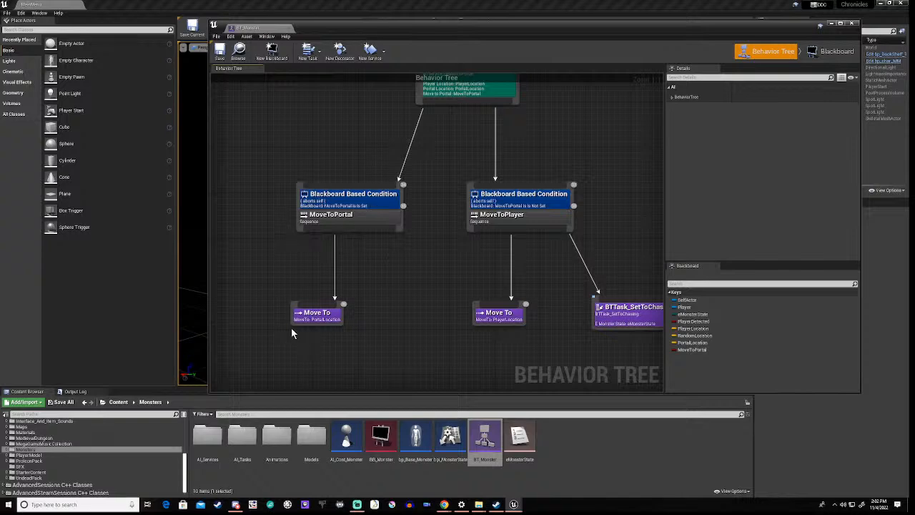
pyautogui.moveTo(465, 277); pyautogui.dragTo(426, 277, button='right')
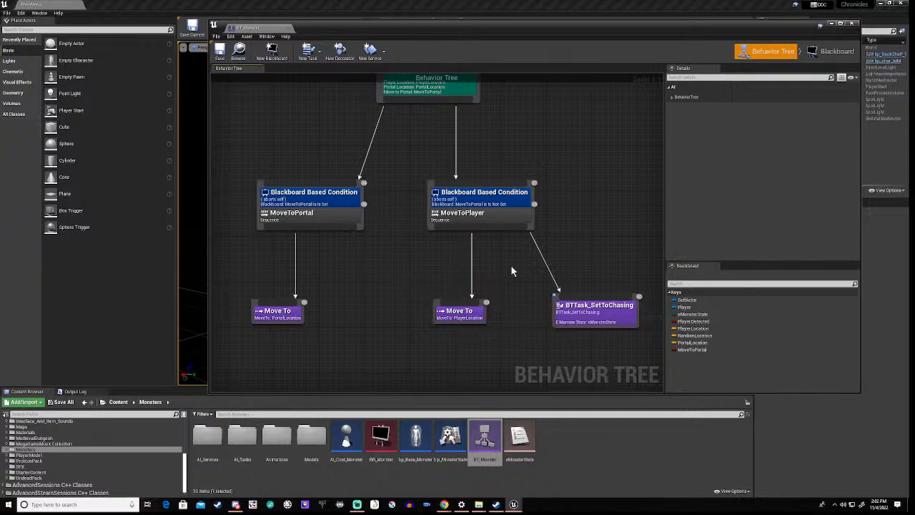
pyautogui.moveTo(404, 190)
pyautogui.mouseDown(button='right')
pyautogui.moveTo(402, 247)
pyautogui.moveTo(398, 199)
pyautogui.mouseUp(button='right')
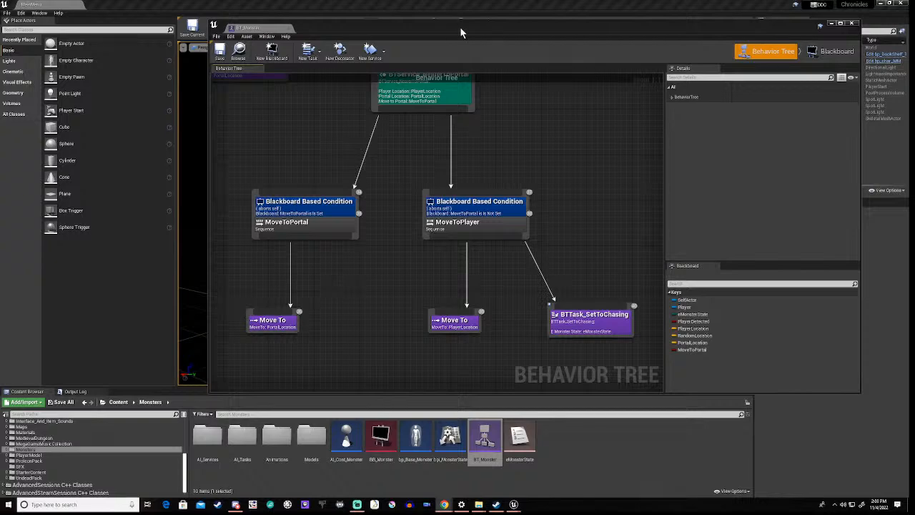
# Open level 1 from the project's Maps folder
pyautogui.moveTo(461, 28); pyautogui.dragTo(375, 397)
pyautogui.scroll(-4, 466, 484)
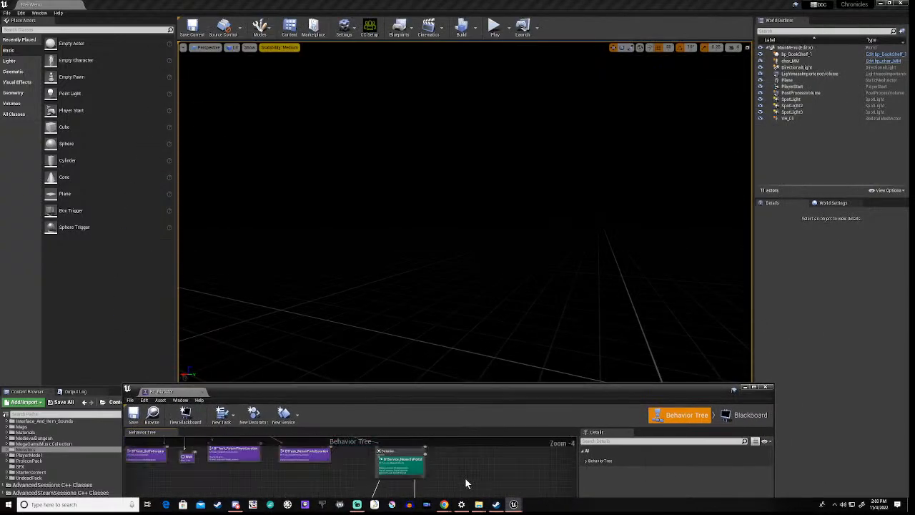
pyautogui.moveTo(471, 463); pyautogui.dragTo(488, 454, button='right')
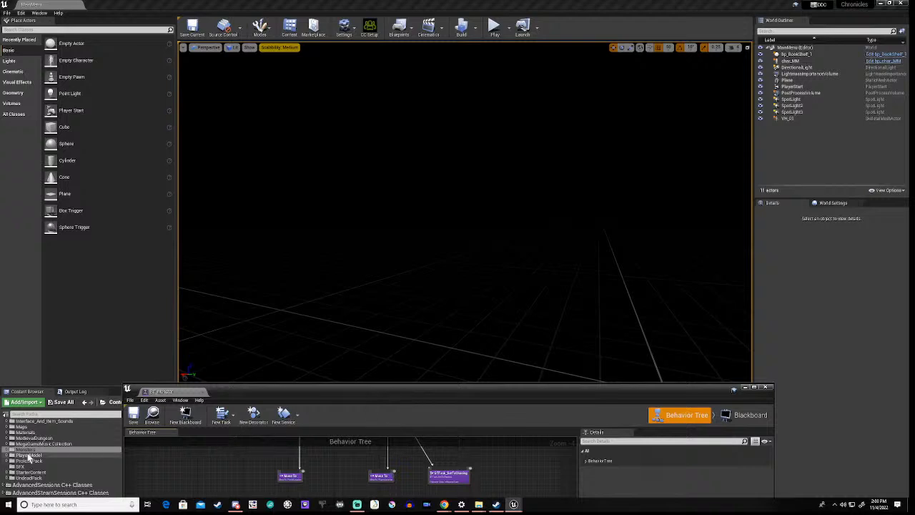
pyautogui.click(24, 428)
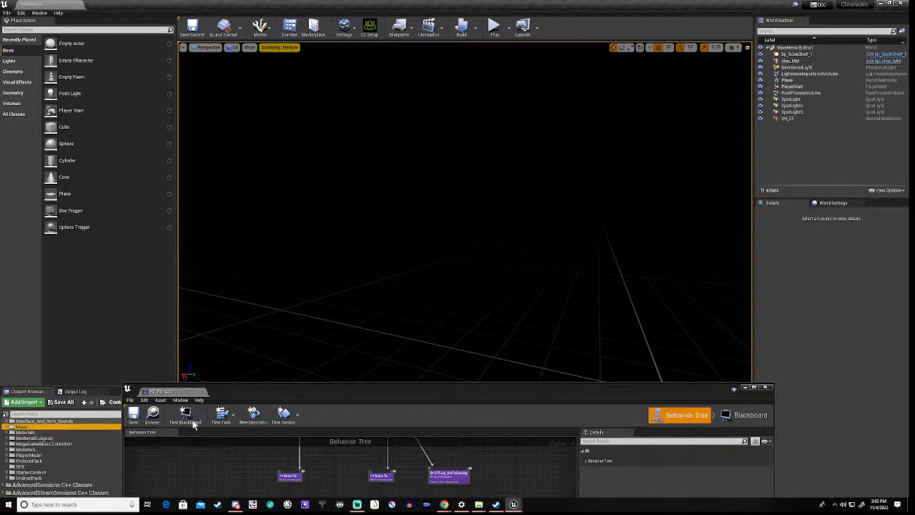
pyautogui.moveTo(386, 388); pyautogui.dragTo(433, 51)
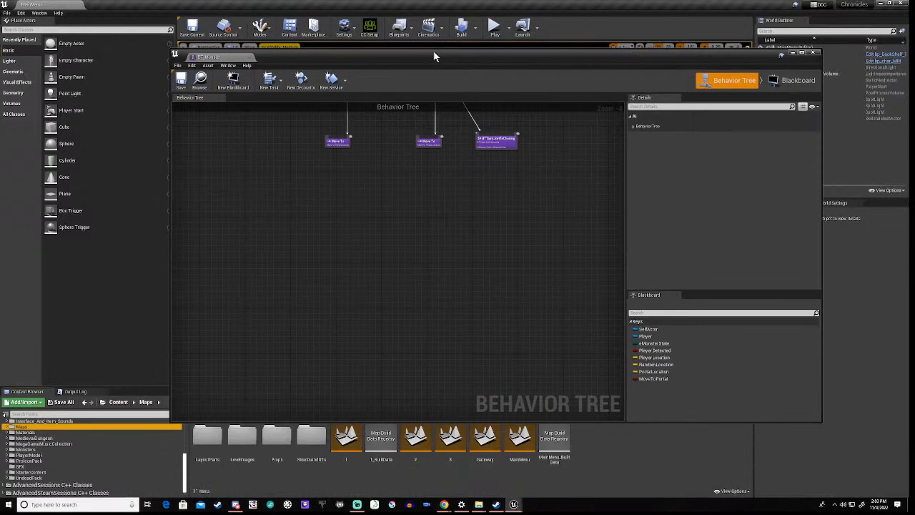
pyautogui.doubleClick(352, 453)
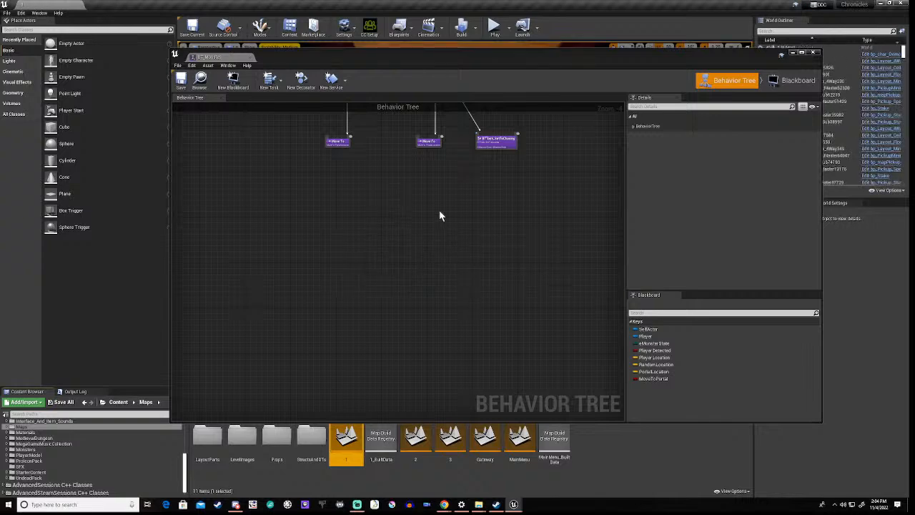
# Try to play level 1 in the editor and cancel the launch
pyautogui.moveTo(411, 170); pyautogui.dragTo(427, 334, button='right')
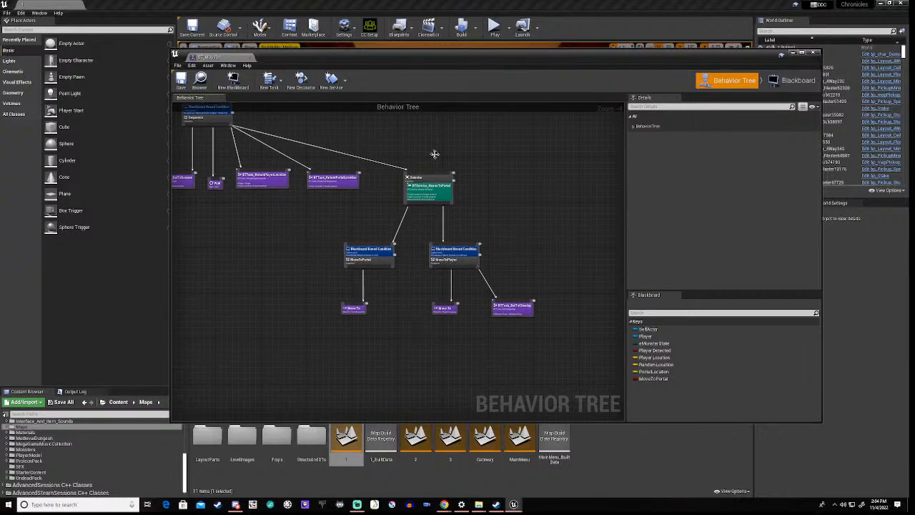
pyautogui.moveTo(484, 53); pyautogui.dragTo(475, 260)
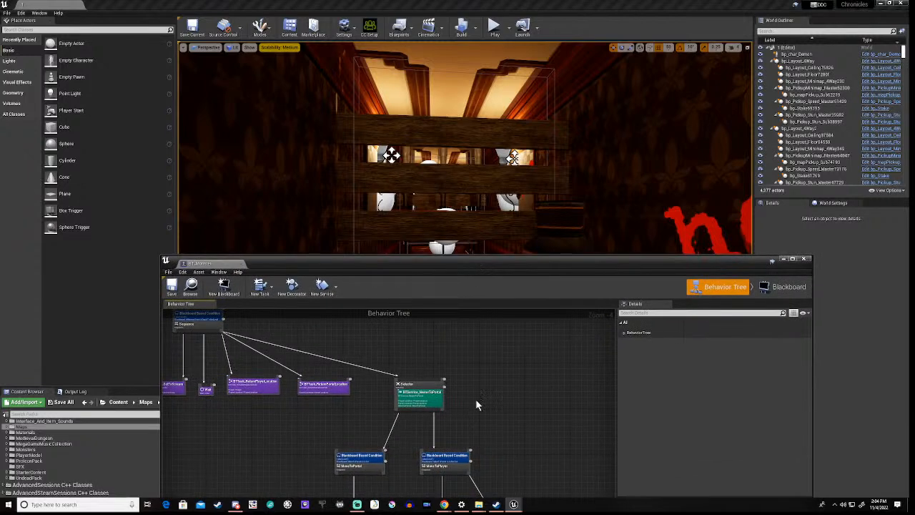
pyautogui.click(494, 29)
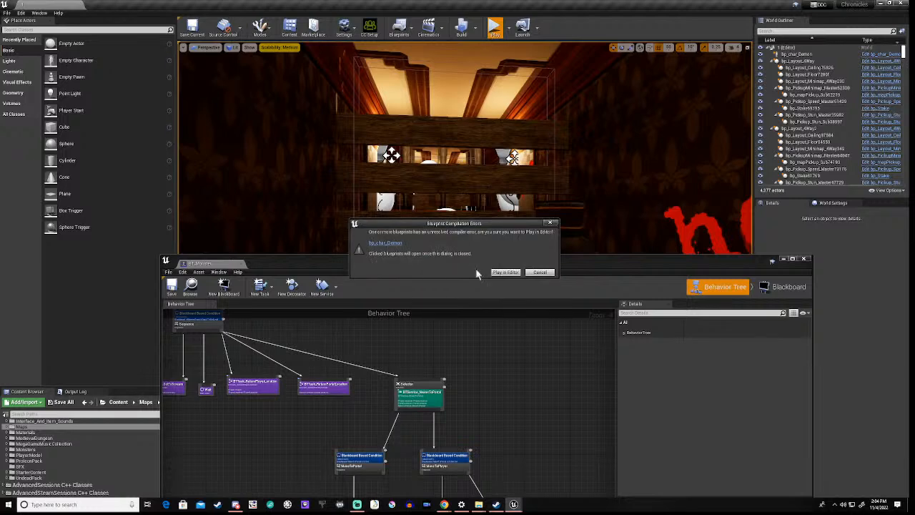
pyautogui.click(541, 273)
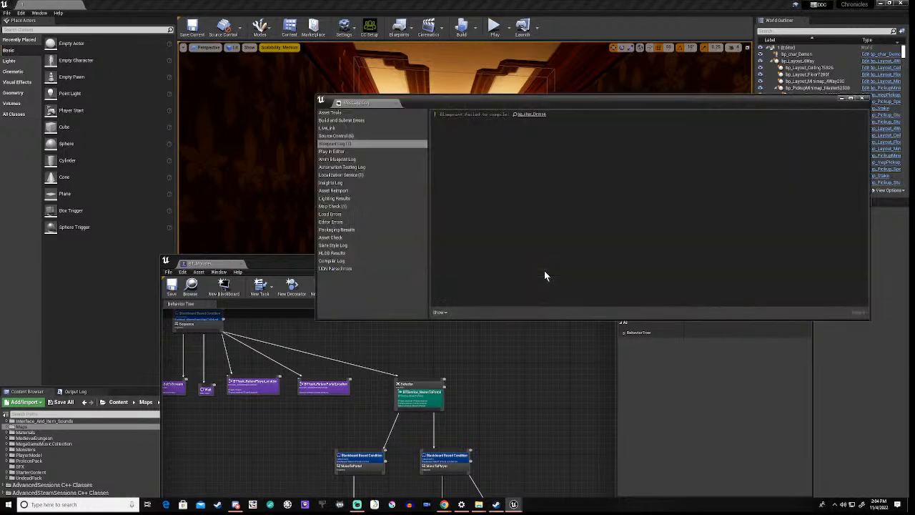
# Open the bp_char_Demon blueprint from the Blueprint Log entry and close the log
pyautogui.click(527, 114)
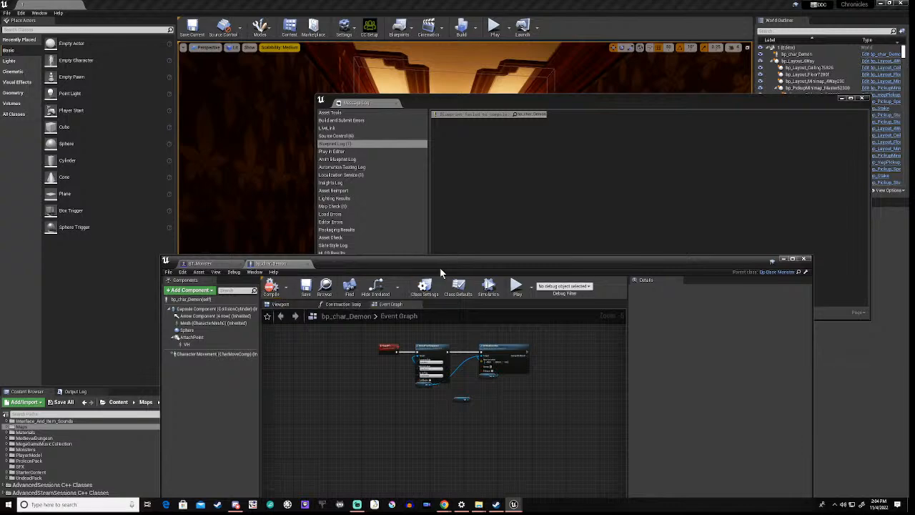
pyautogui.click(861, 99)
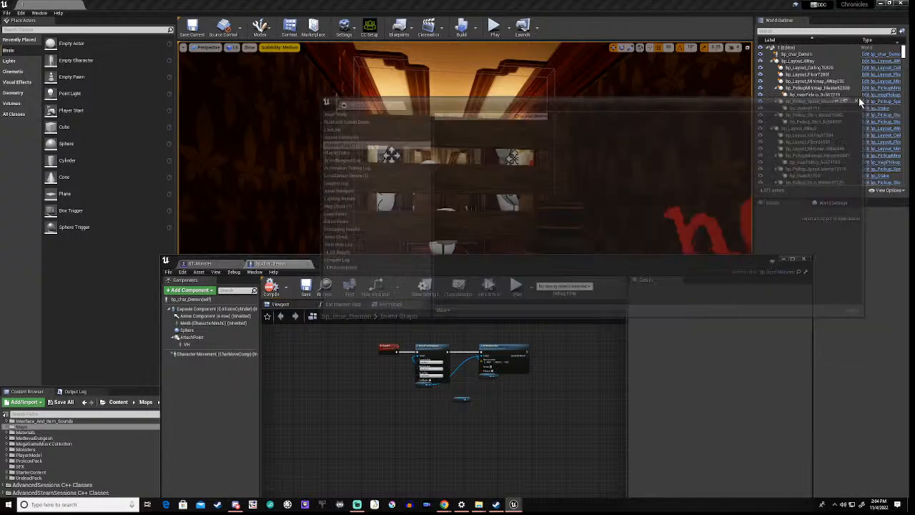
pyautogui.moveTo(529, 268); pyautogui.dragTo(538, 130)
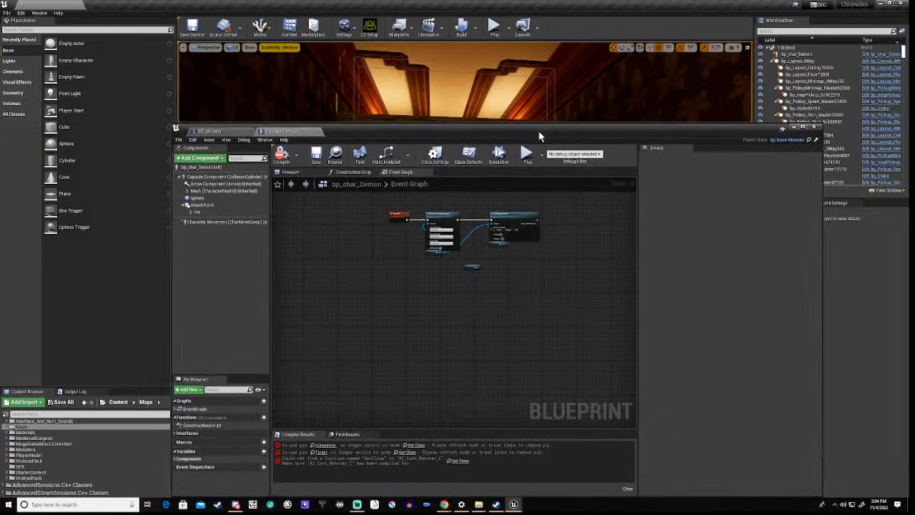
# Locate the faulty Got Close node, break the execution wire into Cast To AI_Cont_Monster and compile bp_char_Demon
pyautogui.click(417, 446)
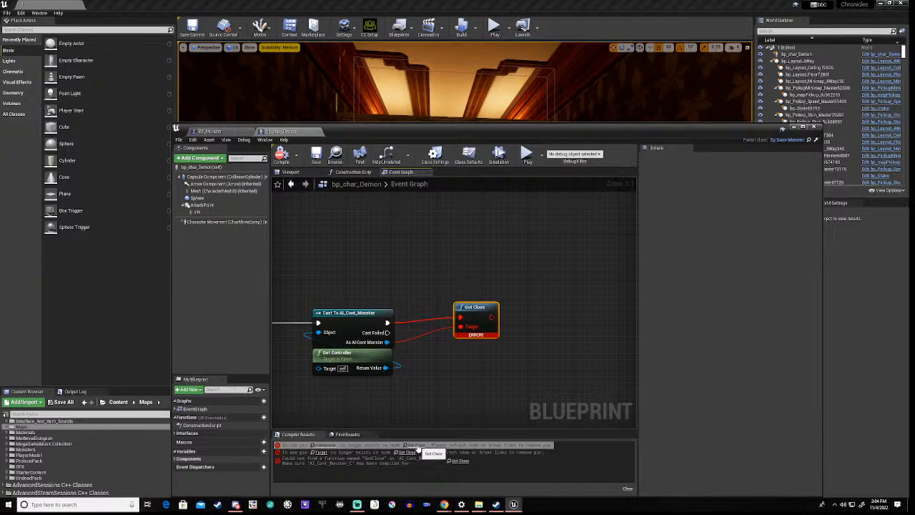
pyautogui.moveTo(338, 399); pyautogui.dragTo(356, 319, button='right')
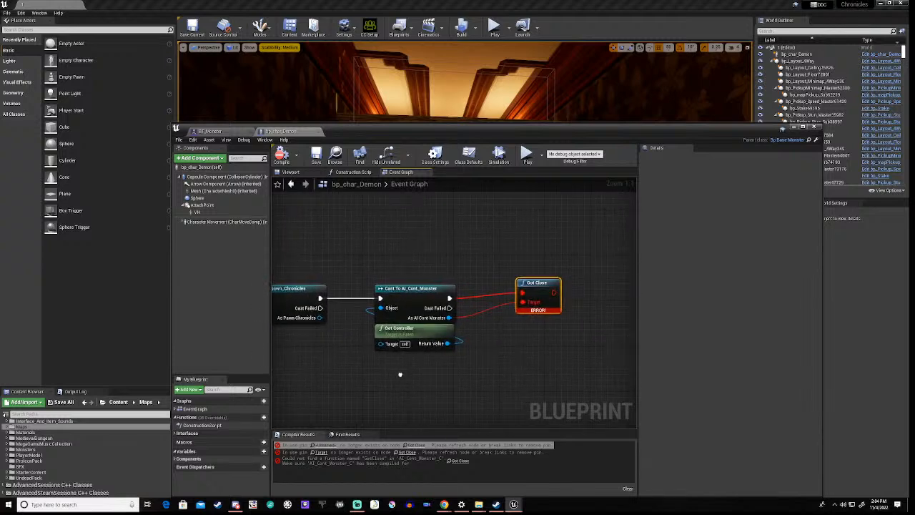
pyautogui.keyDown('alt'); pyautogui.click(351, 299); pyautogui.keyUp('alt')
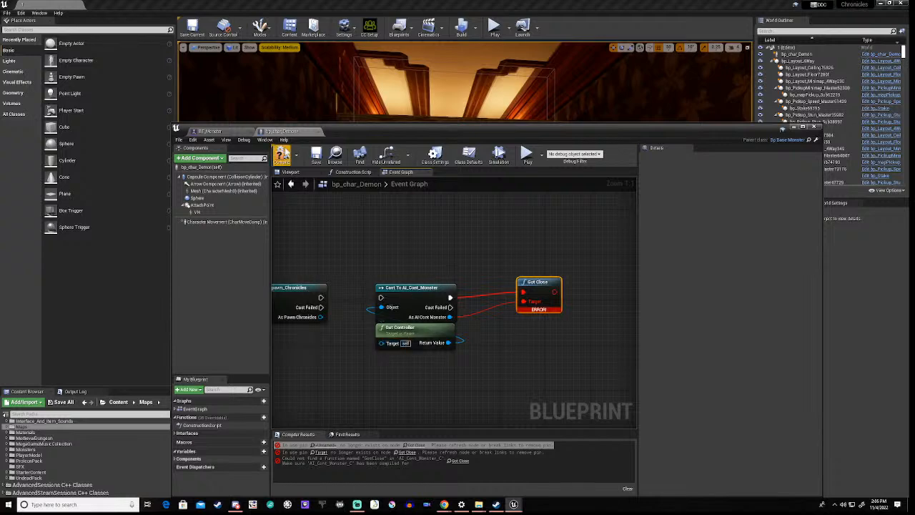
pyautogui.click(284, 153)
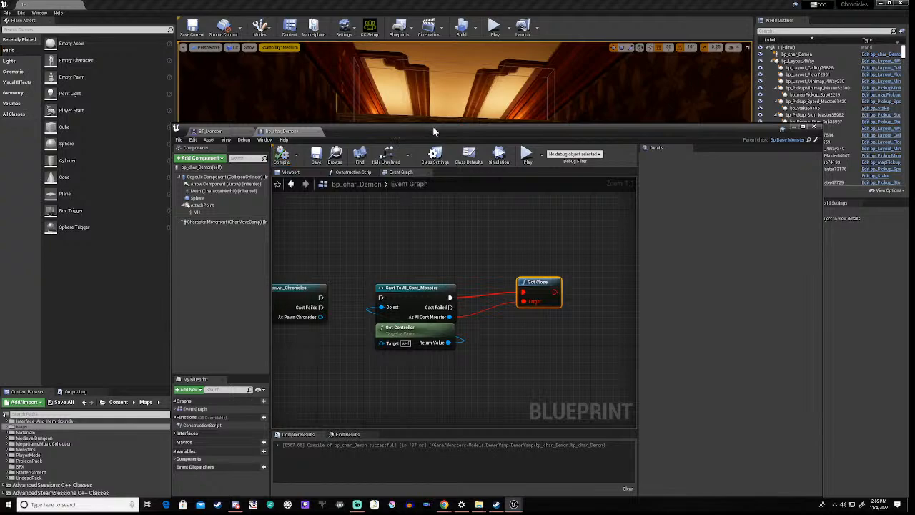
pyautogui.moveTo(434, 130); pyautogui.dragTo(417, 267)
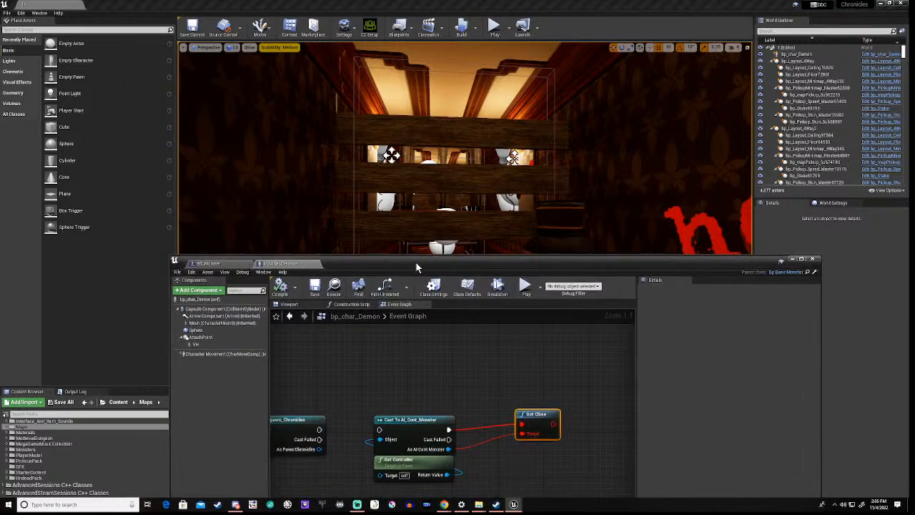
pyautogui.click(208, 263)
pyautogui.moveTo(424, 263); pyautogui.dragTo(439, 230)
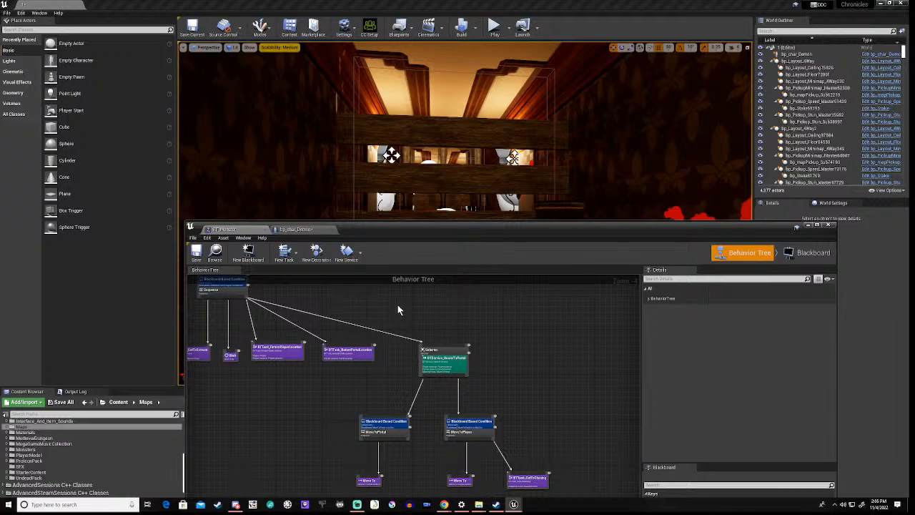
pyautogui.moveTo(463, 230); pyautogui.dragTo(495, 190)
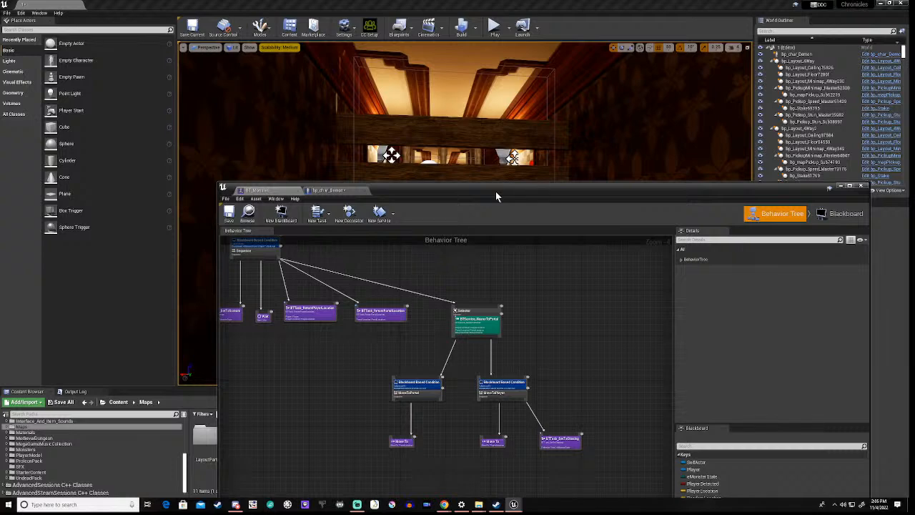
pyautogui.moveTo(495, 191); pyautogui.dragTo(509, 107)
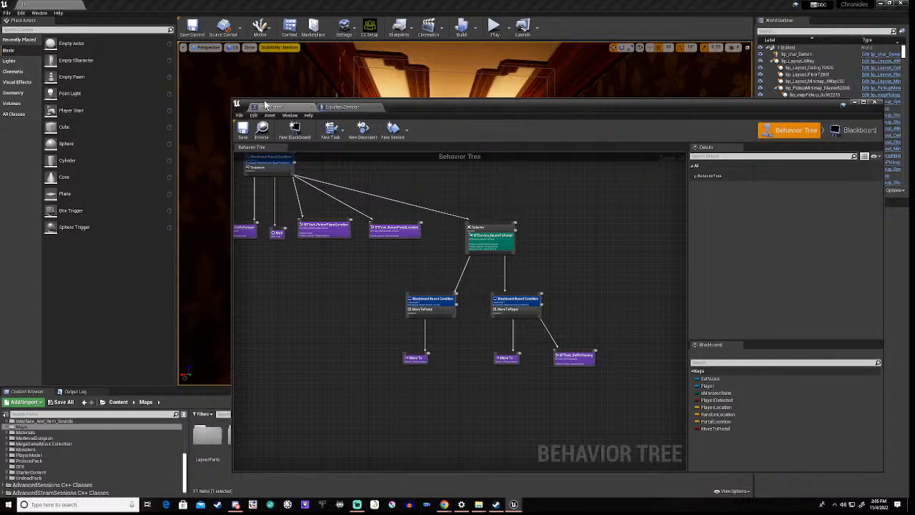
pyautogui.click(344, 106)
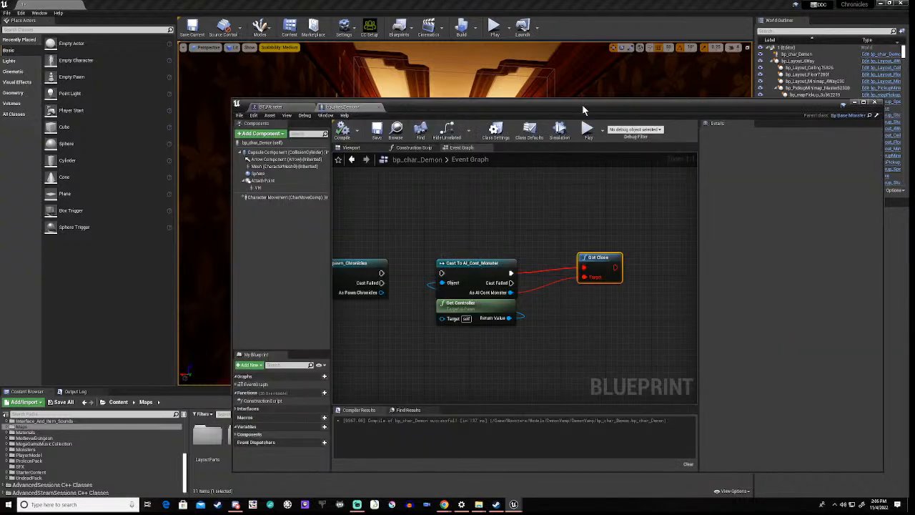
# Open the AI_Cont_Monster controller blueprint from the Monsters folder
pyautogui.moveTo(582, 105); pyautogui.dragTo(594, 61)
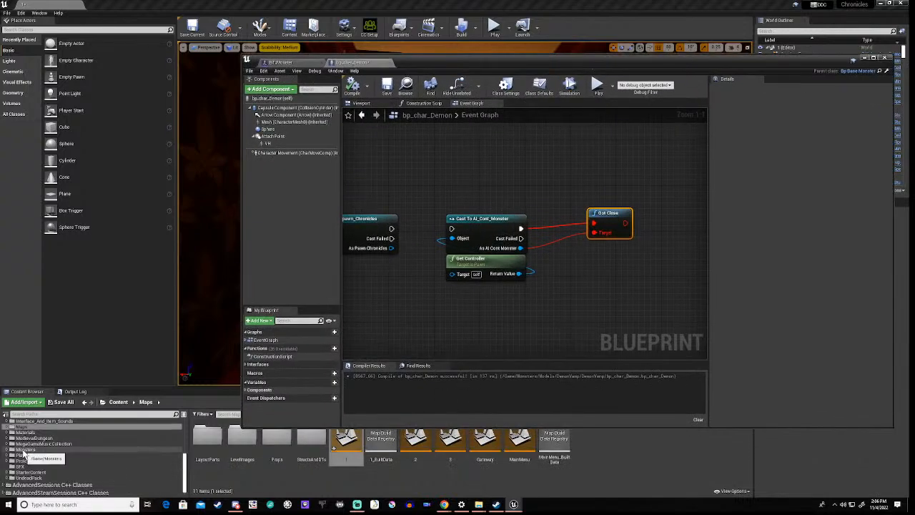
pyautogui.click(24, 450)
pyautogui.click(347, 443)
pyautogui.doubleClick(347, 442)
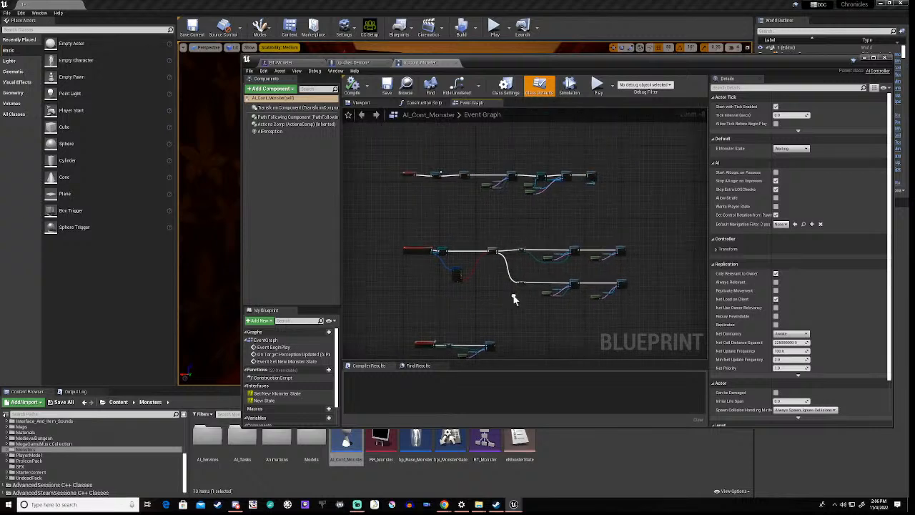
# Add a custom event named GotClose above the Branch node in AI_Cont_Monster's event graph
pyautogui.scroll(5, 503, 239)
pyautogui.rightClick(497, 240)
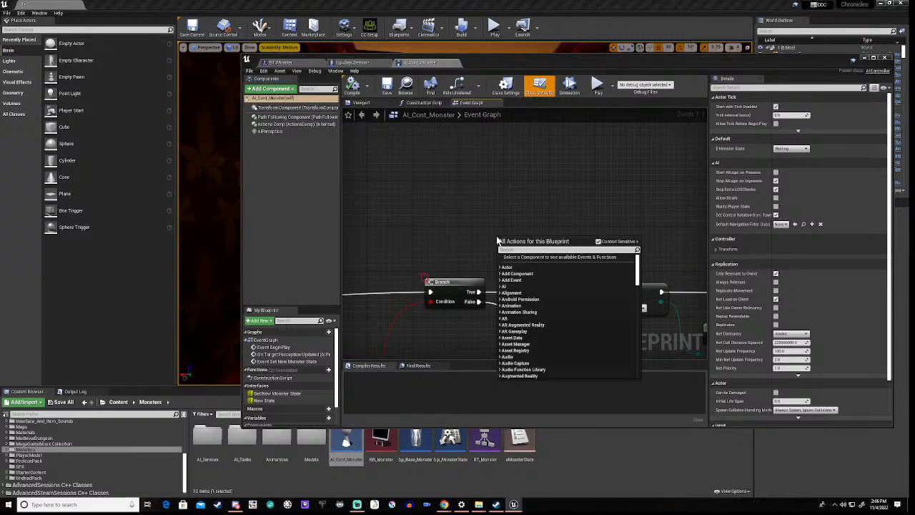
pyautogui.write('custom')
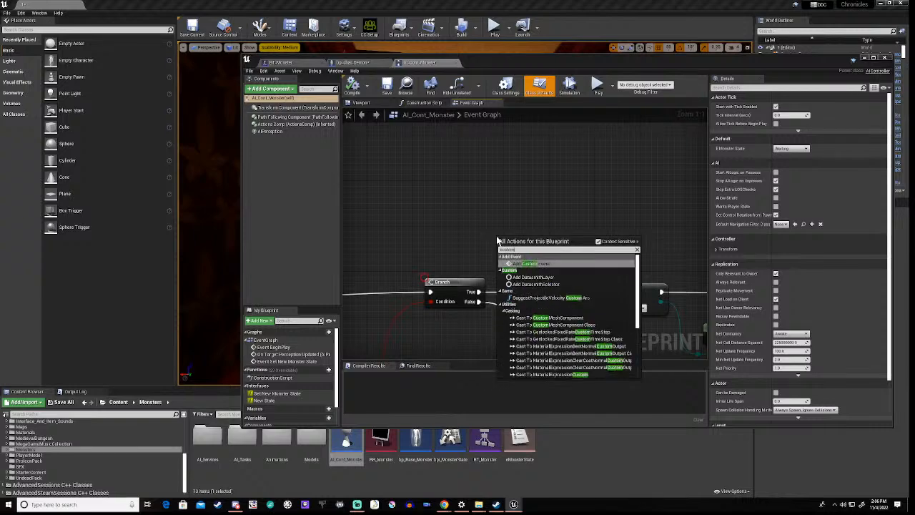
pyautogui.click(527, 263)
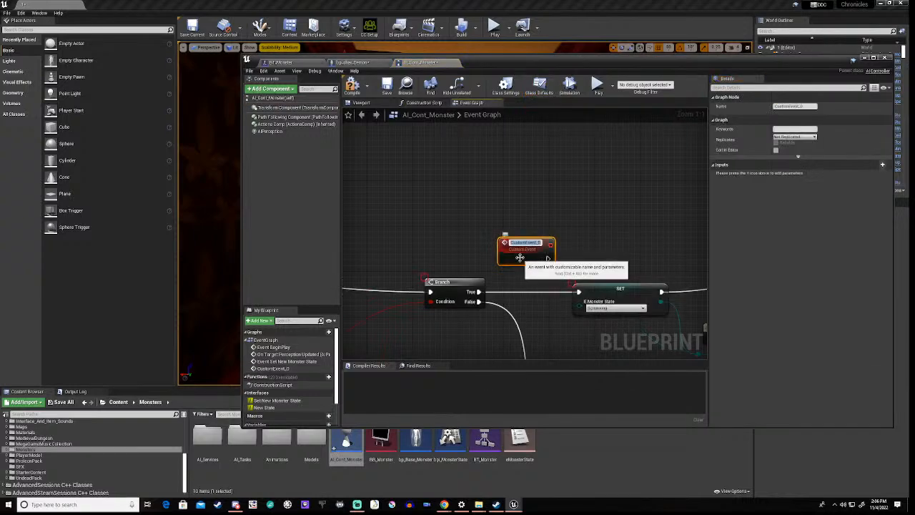
pyautogui.write('S')
pyautogui.write('otClose')
pyautogui.press('Return')
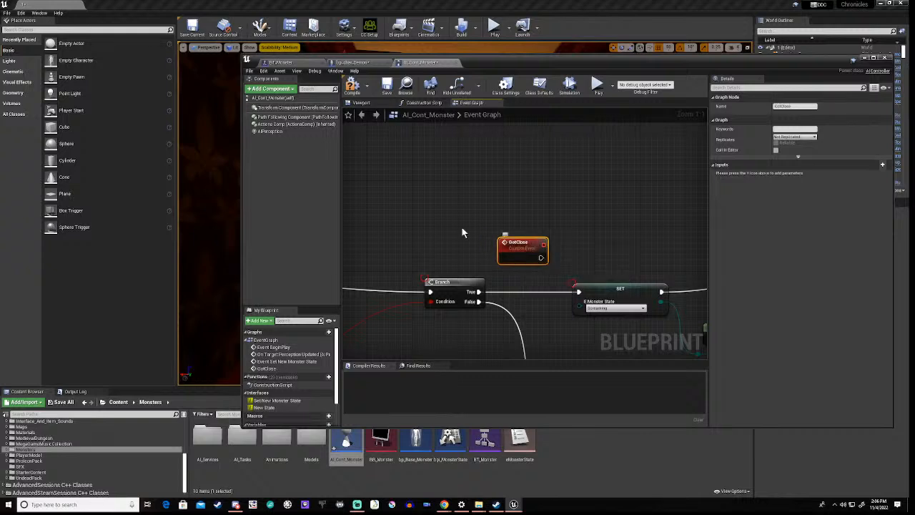
# Compile AI_Cont_Monster and return to the Cast To AI_Cont_Monster nodes in bp_char_Demon's event graph
pyautogui.click(353, 86)
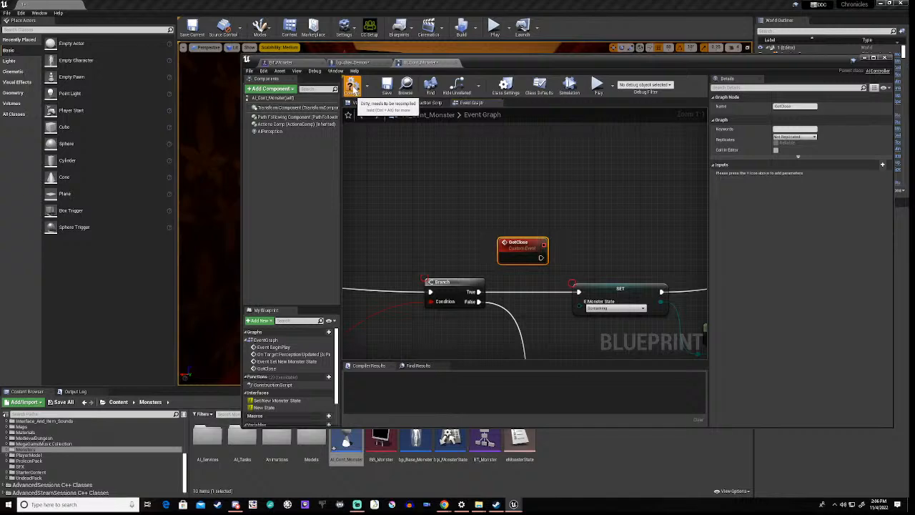
pyautogui.click(354, 62)
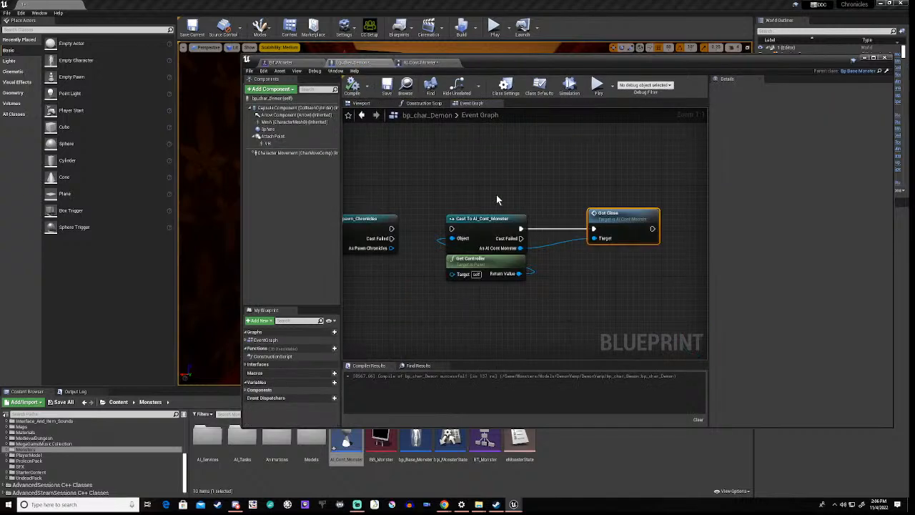
pyautogui.scroll(-3, 519, 279)
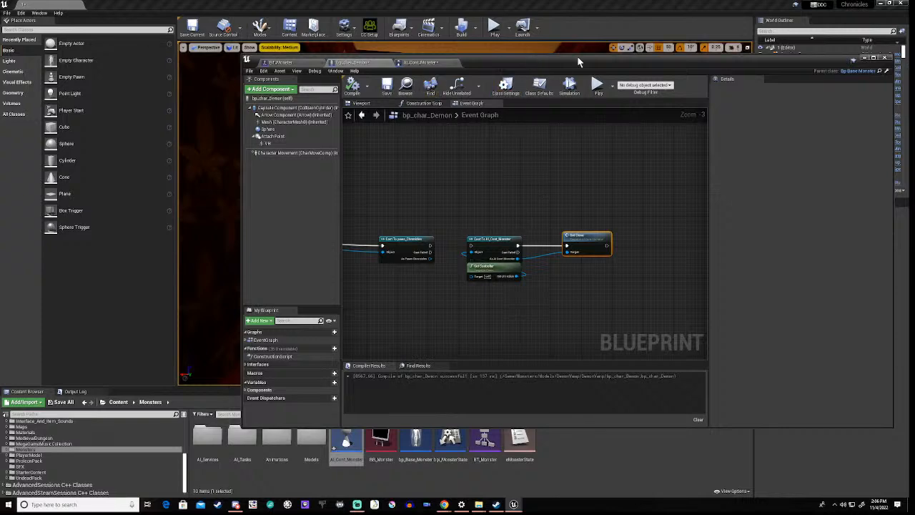
pyautogui.moveTo(575, 63); pyautogui.dragTo(537, 107)
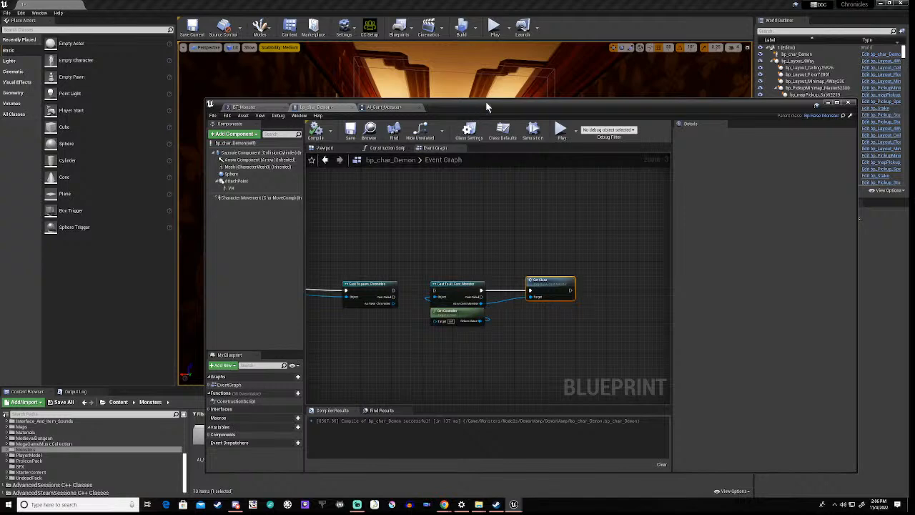
# Switch to the BT_Monster behavior tree and move its window low enough to uncover the level viewport
pyautogui.click(250, 107)
pyautogui.moveTo(512, 107); pyautogui.dragTo(519, 223)
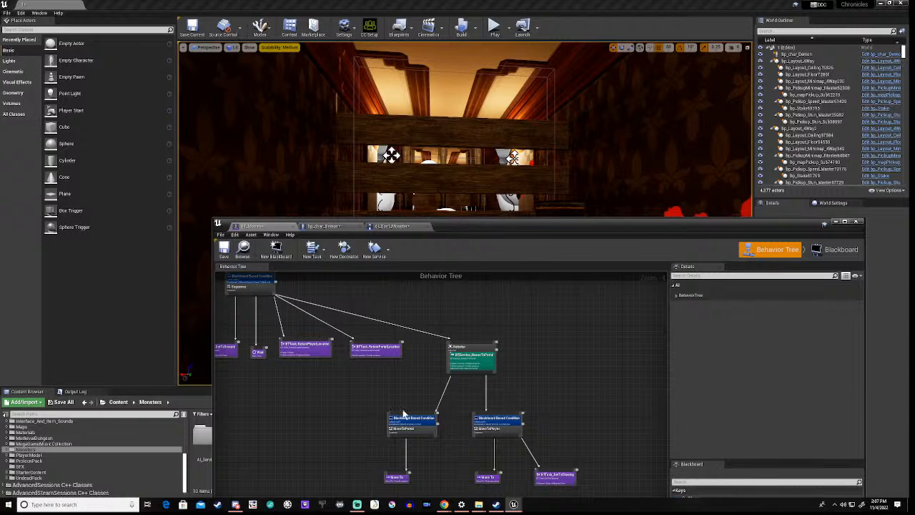
pyautogui.moveTo(365, 397); pyautogui.dragTo(310, 358, button='right')
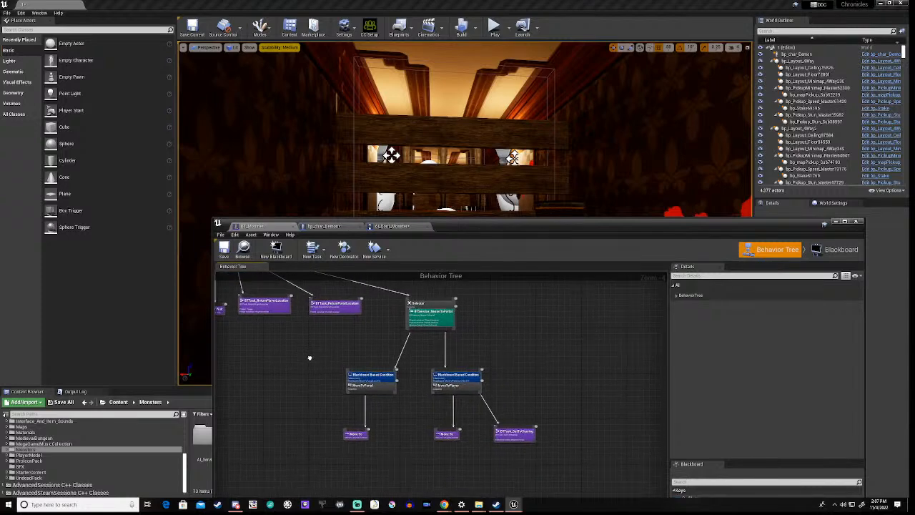
pyautogui.moveTo(450, 226); pyautogui.dragTo(460, 350)
# Play-test the level by walking forward along the hallway, lower the system volume, and stop the session
pyautogui.click(492, 32)
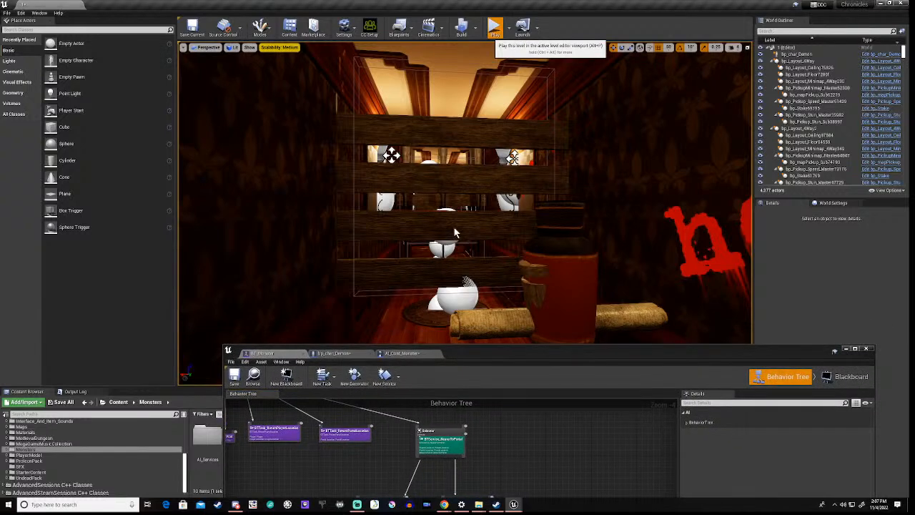
pyautogui.press('w')
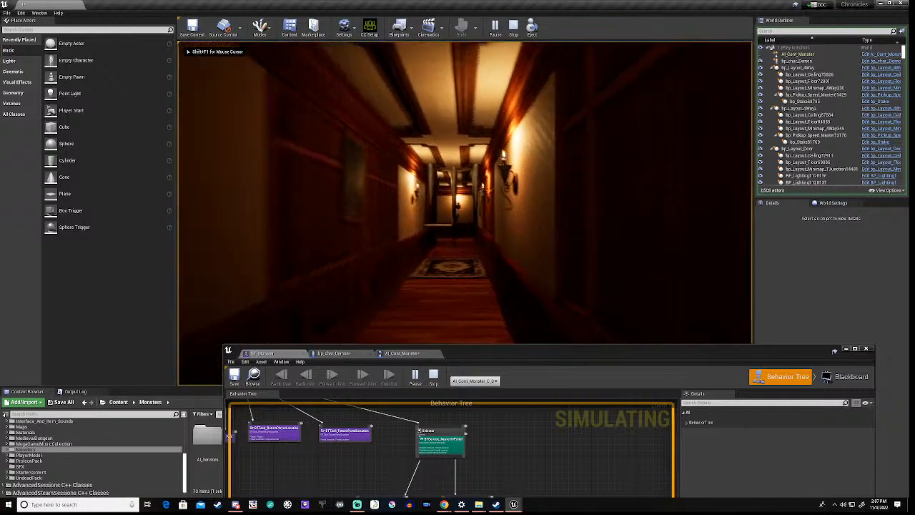
pyautogui.press('XF86AudioLowerVolume')
pyautogui.press('XF86AudioLowerVolume')
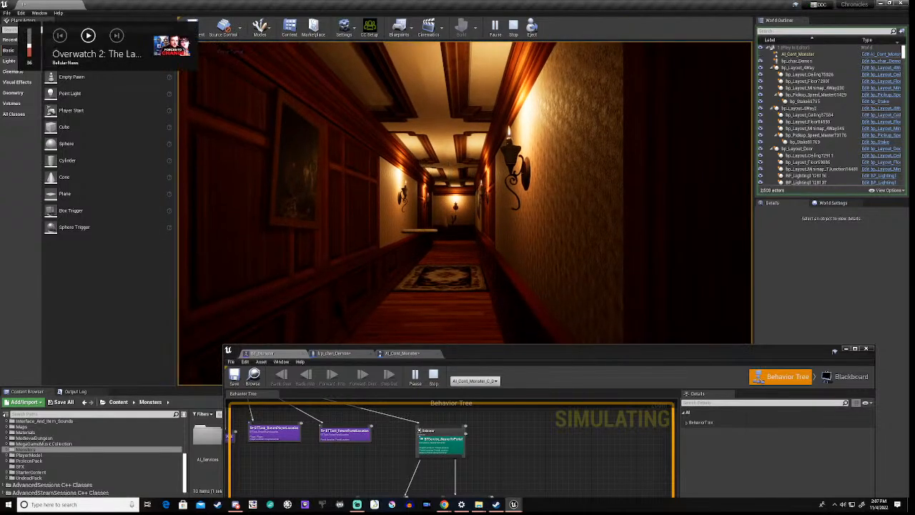
pyautogui.press('w')
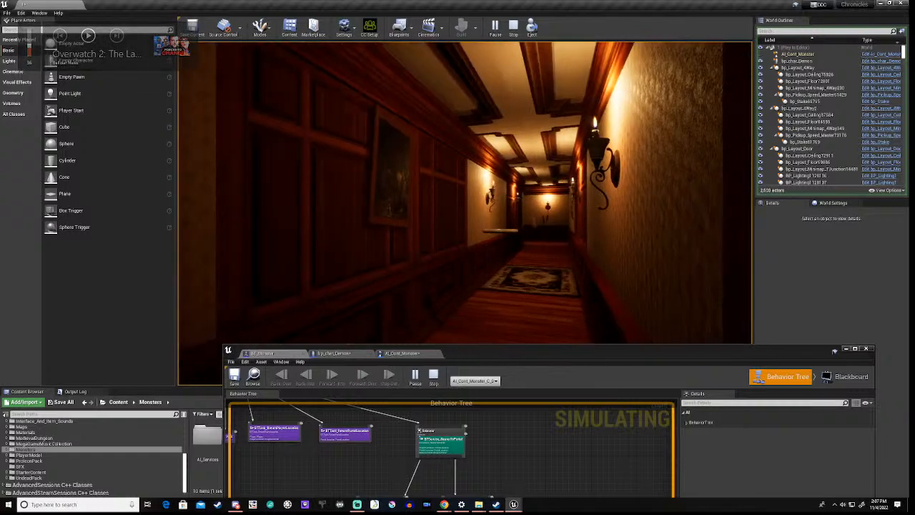
pyautogui.press('w')
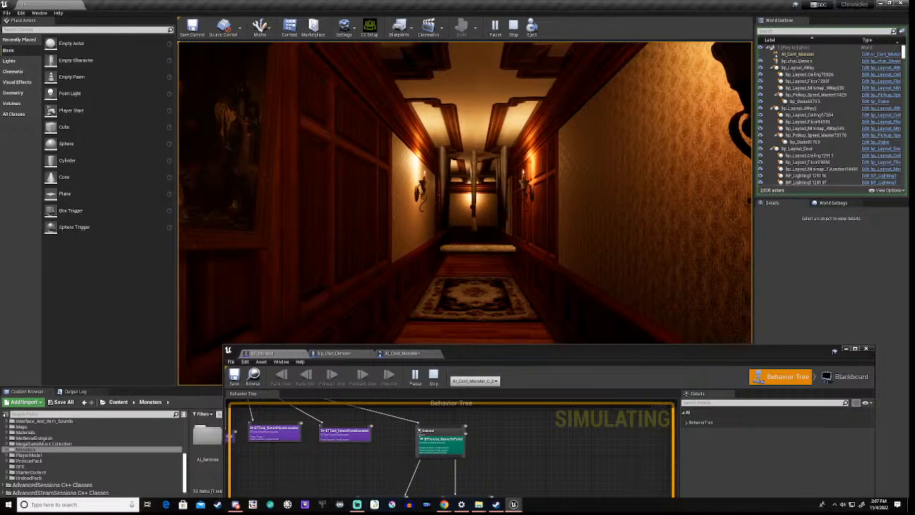
pyautogui.press('Escape')
# Inspect the behavior tree's Attack and EndLevel sequences, and play-test the level again alongside the simulating tree before stopping
pyautogui.moveTo(486, 354); pyautogui.dragTo(494, 216)
pyautogui.moveTo(356, 321); pyautogui.dragTo(492, 416, button='right')
pyautogui.scroll(4, 402, 342)
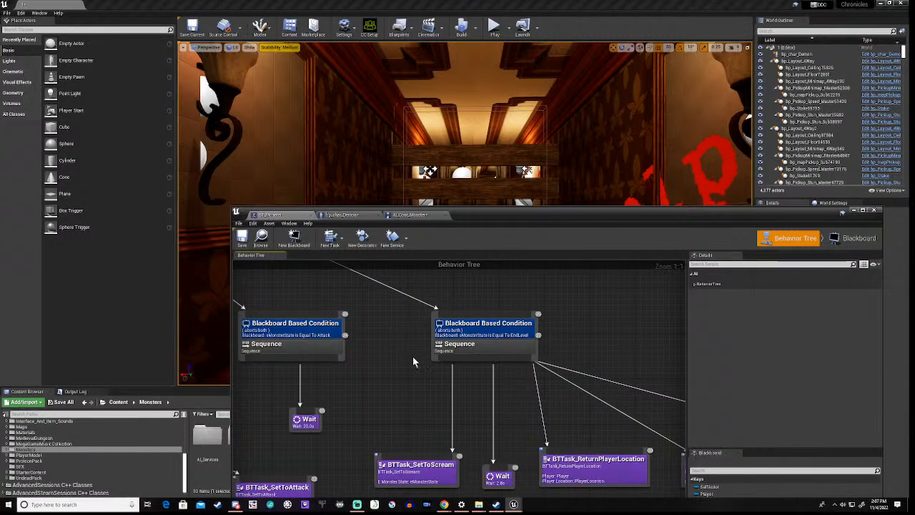
pyautogui.scroll(-4, 413, 356)
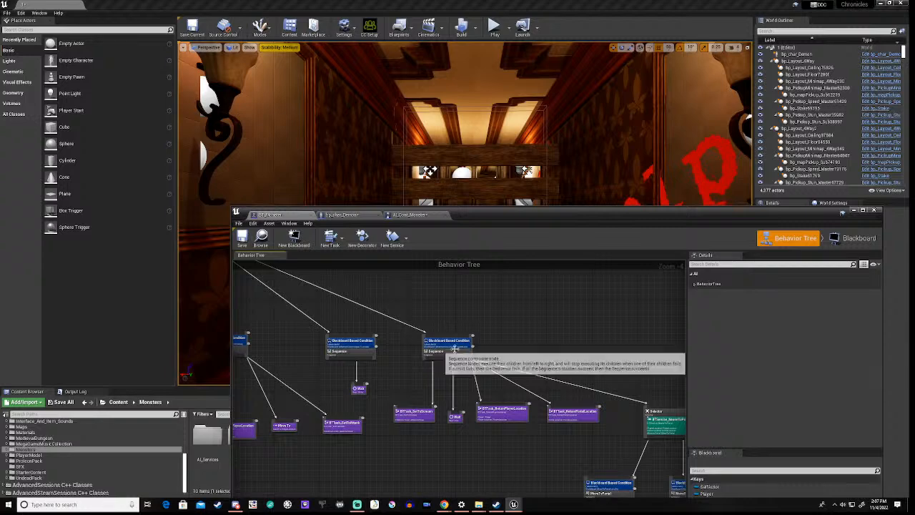
pyautogui.moveTo(471, 211); pyautogui.dragTo(453, 294)
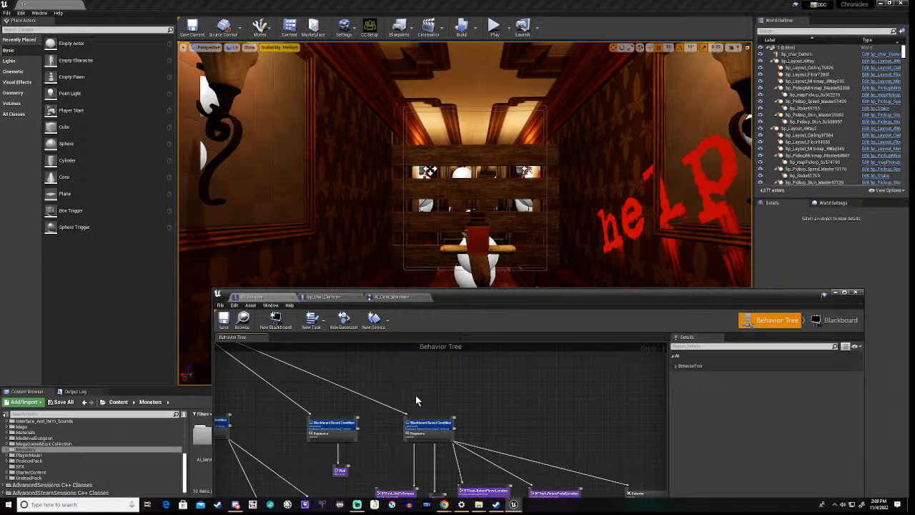
pyautogui.click(494, 30)
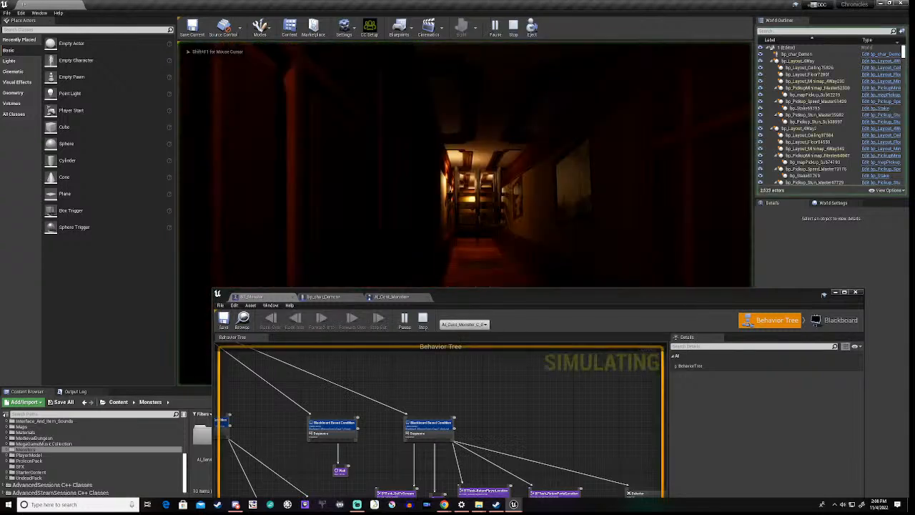
pyautogui.press('w')
pyautogui.press('w')
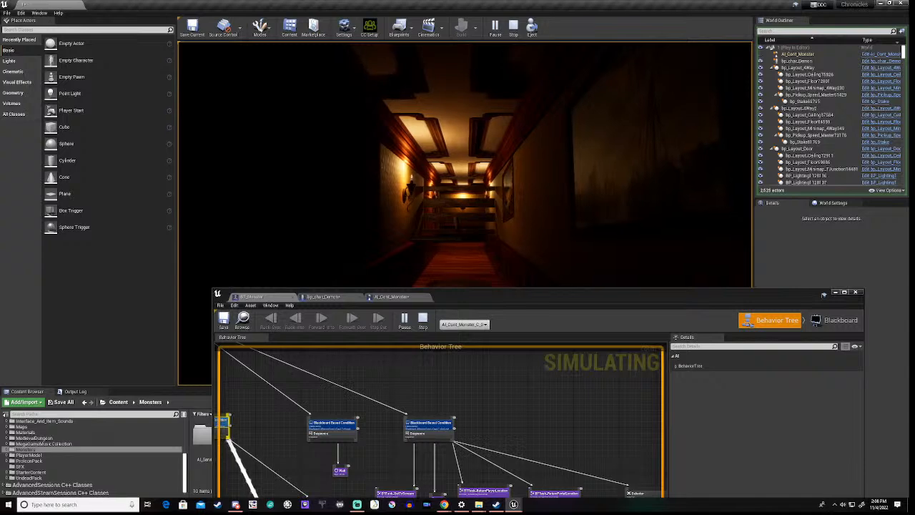
pyautogui.press('Escape')
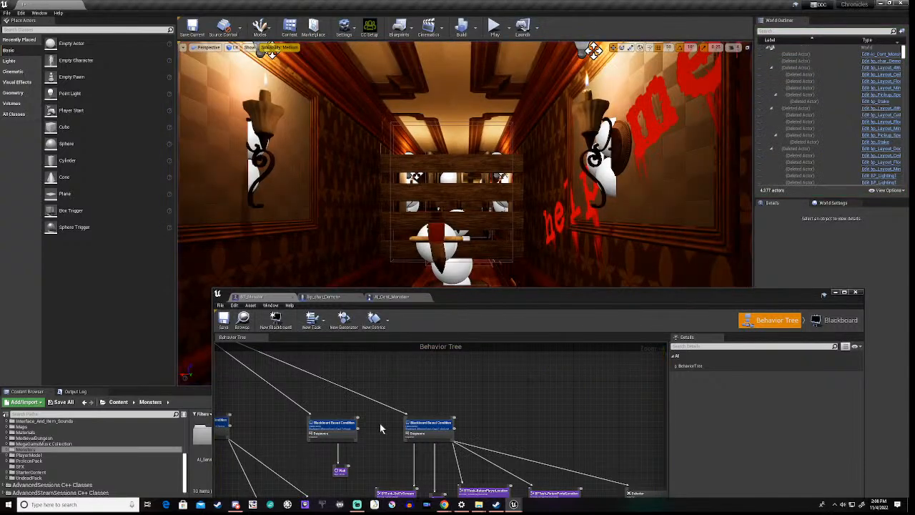
# Open the BTTask_SetToScream task blueprint from the EndLevel sequence of the behavior tree
pyautogui.moveTo(300, 431); pyautogui.dragTo(388, 386, button='right')
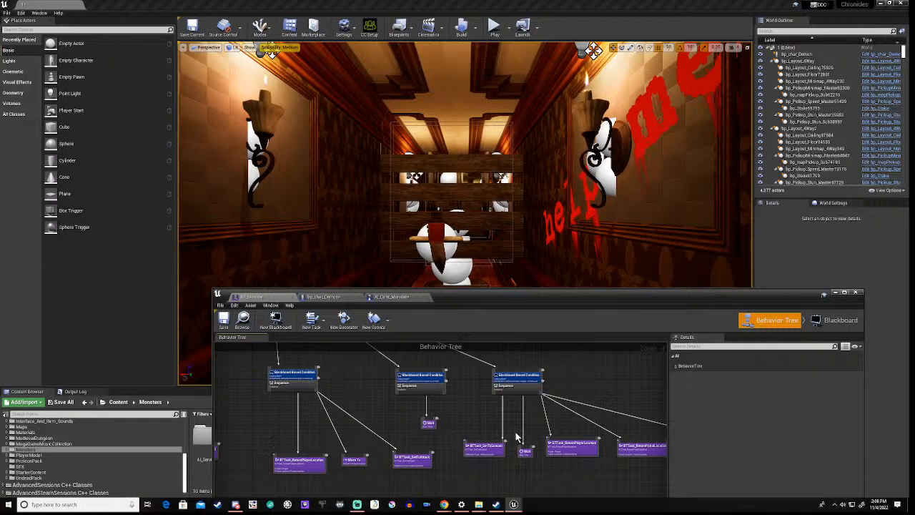
pyautogui.scroll(3, 515, 432)
pyautogui.scroll(-2, 516, 432)
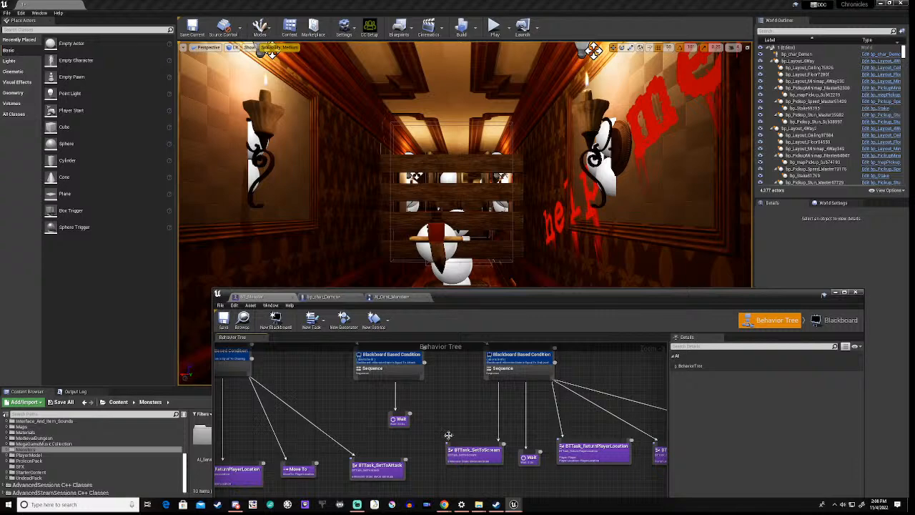
pyautogui.moveTo(478, 457); pyautogui.dragTo(503, 451, button='right')
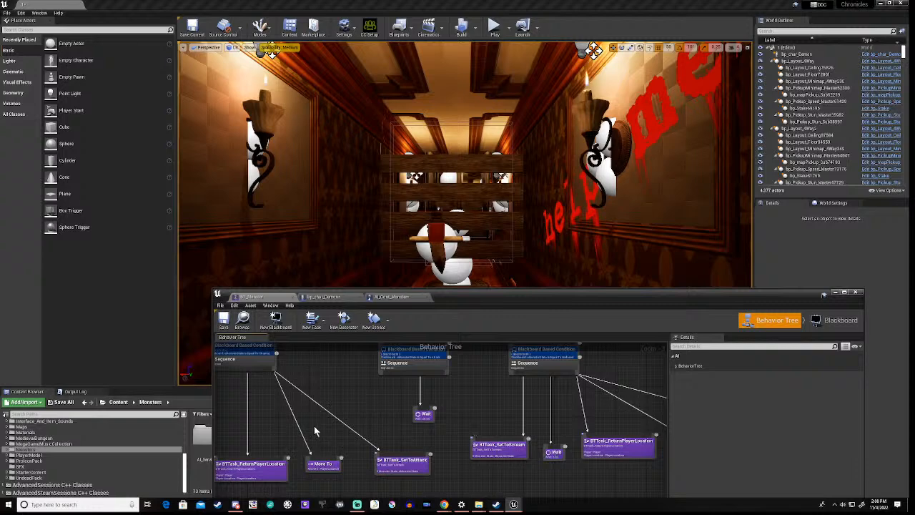
pyautogui.doubleClick(511, 449)
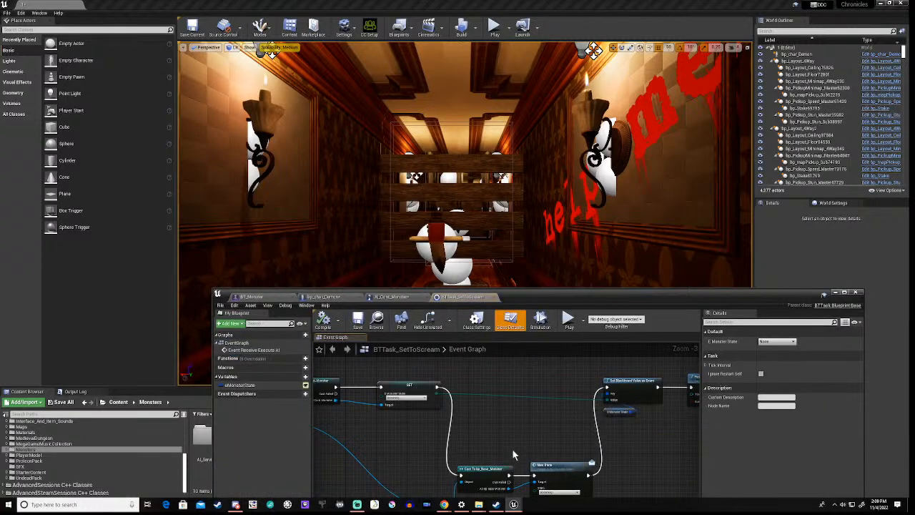
# Align BTTask_SetToScream's nodes in one row, placing Cast To bp_Base_Monster and New State between SET and Set Blackboard Value as Enum
pyautogui.moveTo(402, 435); pyautogui.dragTo(635, 442, button='right')
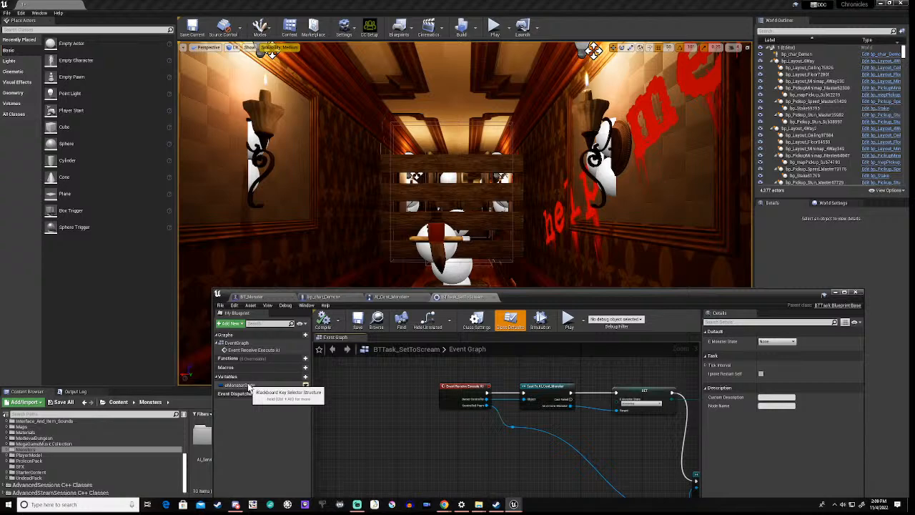
pyautogui.scroll(3, 604, 426)
pyautogui.moveTo(614, 420); pyautogui.dragTo(381, 427, button='right')
pyautogui.scroll(-4, 532, 425)
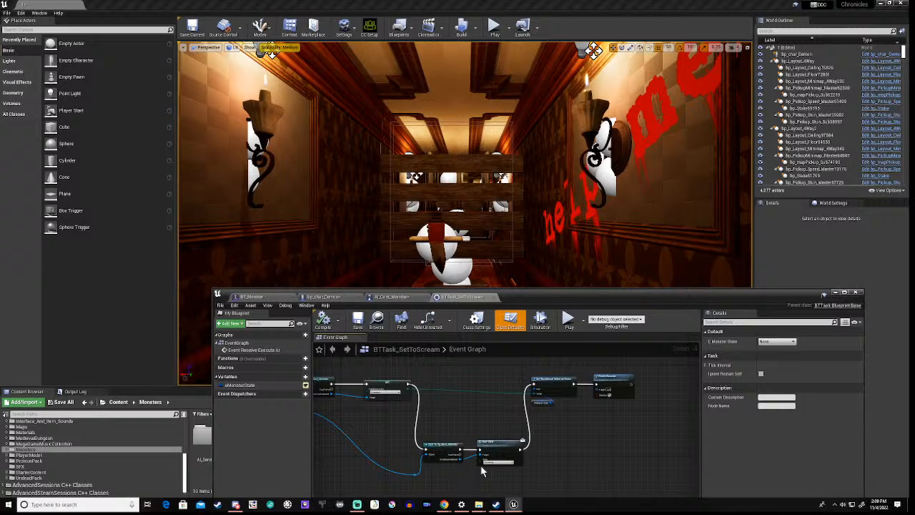
pyautogui.scroll(4, 479, 468)
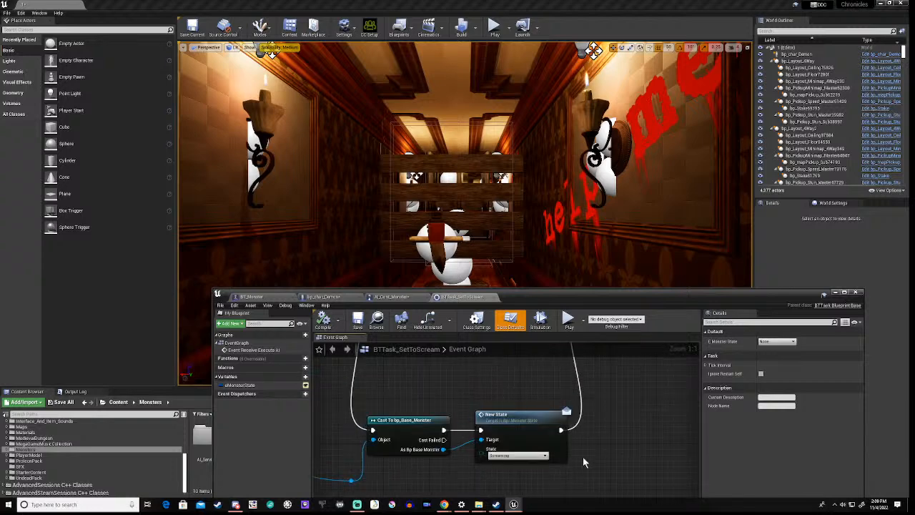
pyautogui.scroll(-5, 474, 460)
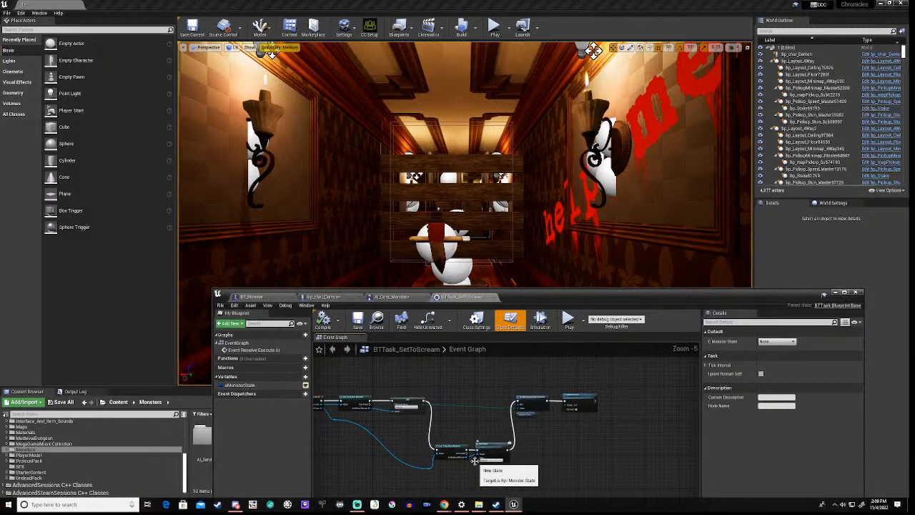
pyautogui.moveTo(504, 384); pyautogui.dragTo(604, 426)
pyautogui.moveTo(531, 398); pyautogui.dragTo(572, 398)
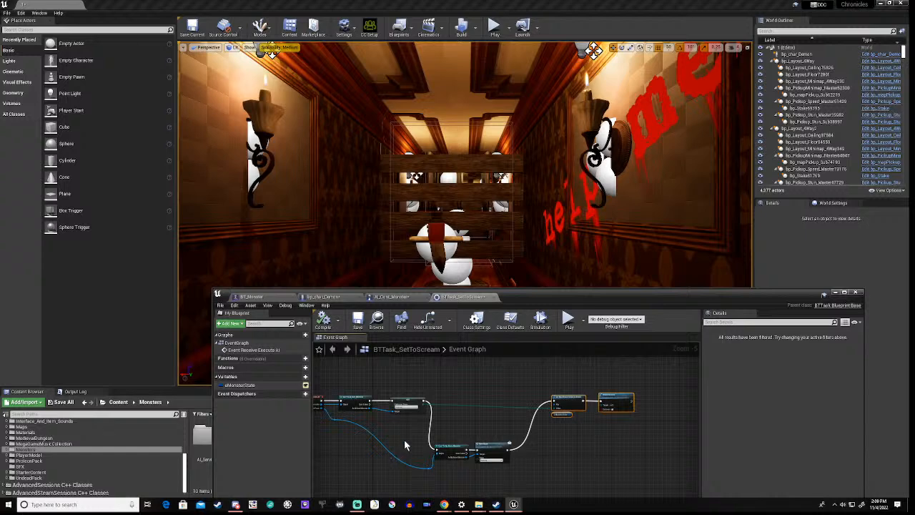
pyautogui.moveTo(416, 435); pyautogui.dragTo(509, 405)
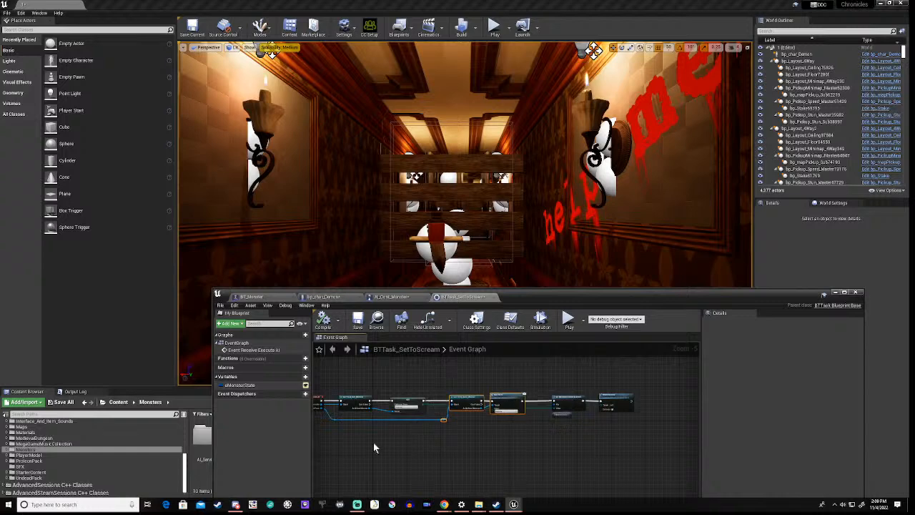
# Review the BTTask_SetToScream node chain from Event Receive Execute AI through to Finish Execute
pyautogui.scroll(4, 374, 418)
pyautogui.moveTo(391, 413); pyautogui.dragTo(519, 425, button='right')
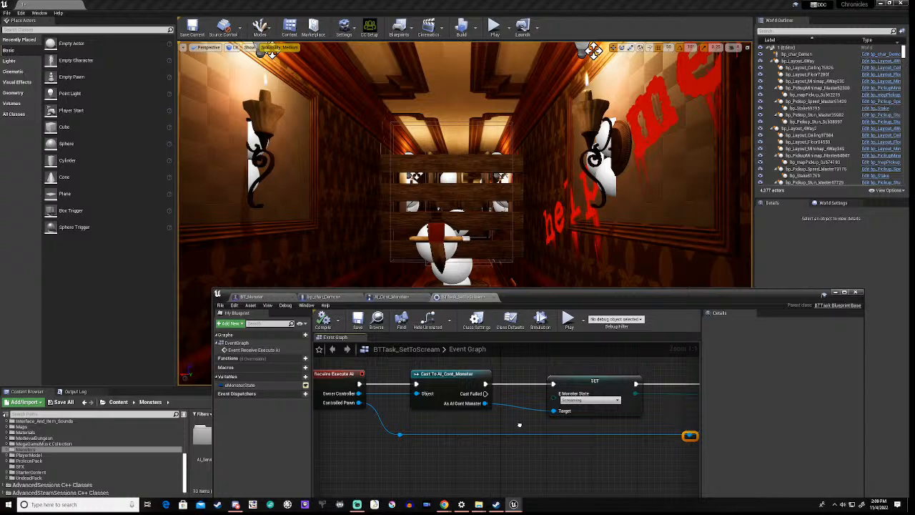
pyautogui.moveTo(519, 425); pyautogui.dragTo(389, 431, button='right')
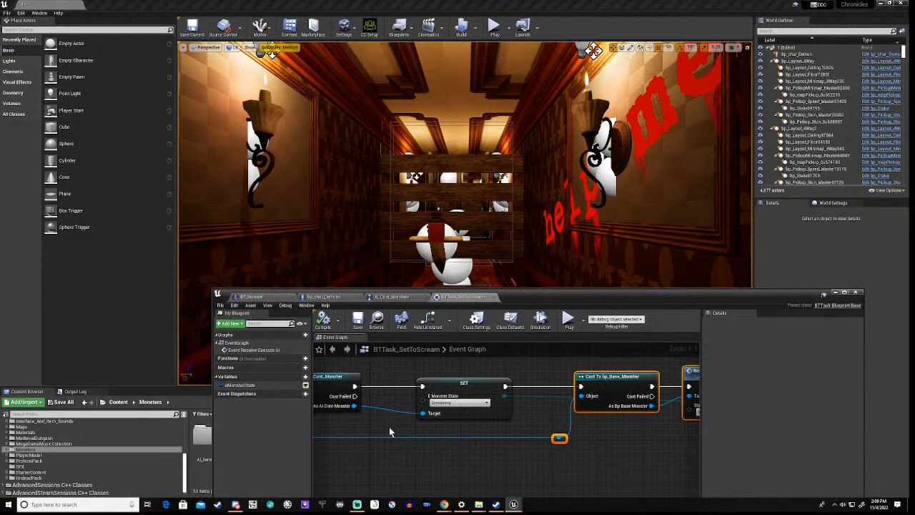
pyautogui.scroll(-2, 390, 429)
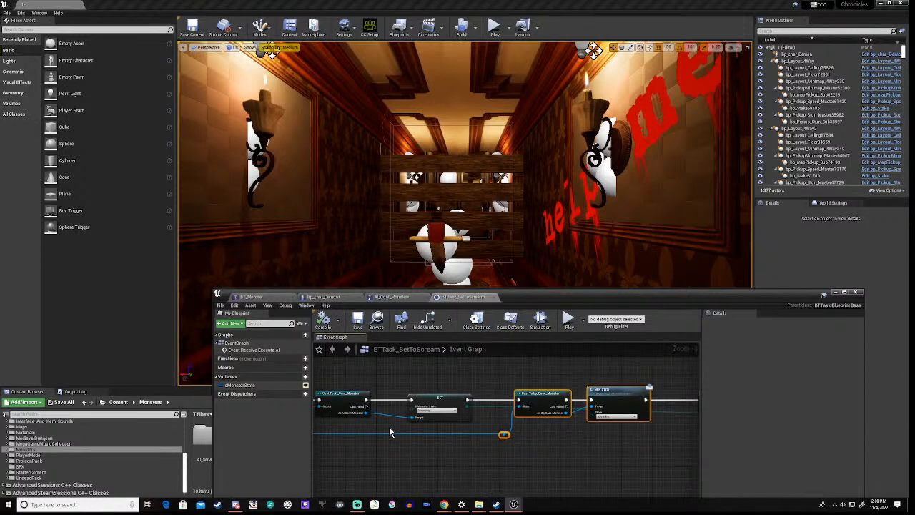
pyautogui.moveTo(399, 453); pyautogui.dragTo(255, 448, button='right')
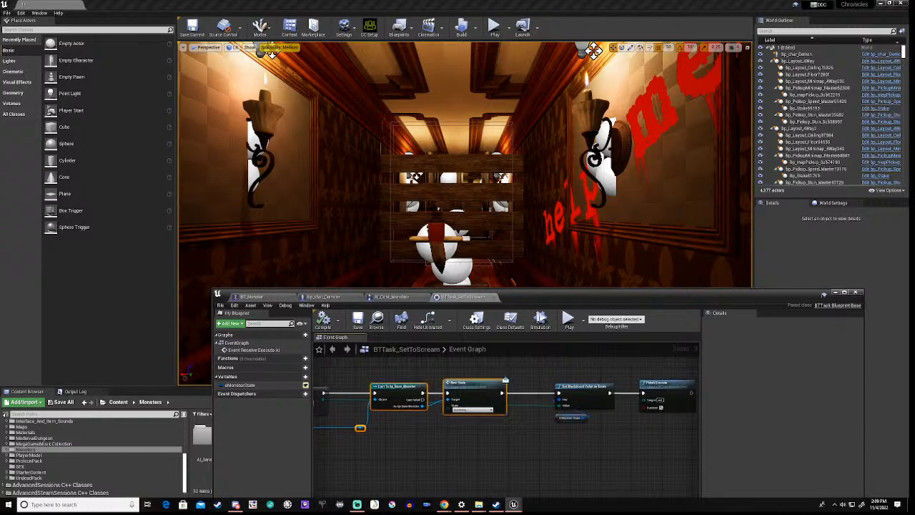
pyautogui.moveTo(254, 449); pyautogui.dragTo(256, 448, button='right')
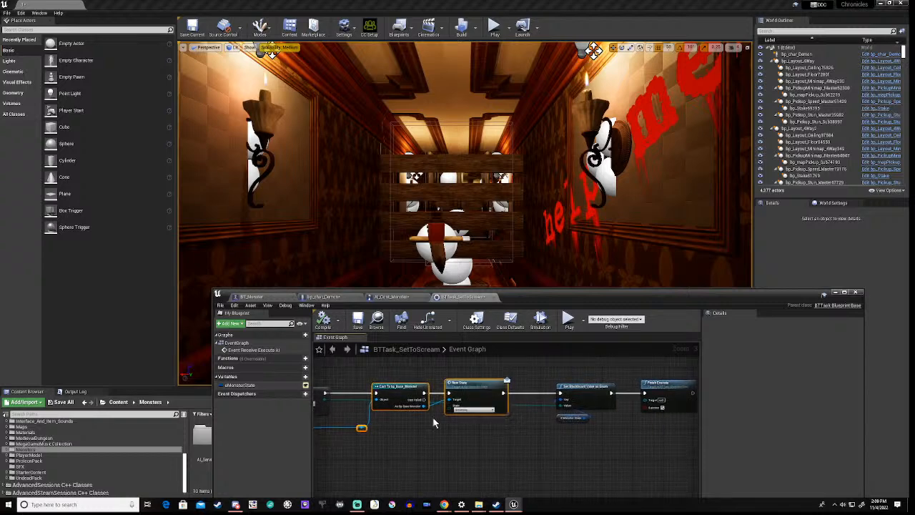
pyautogui.moveTo(391, 456); pyautogui.dragTo(518, 461, button='right')
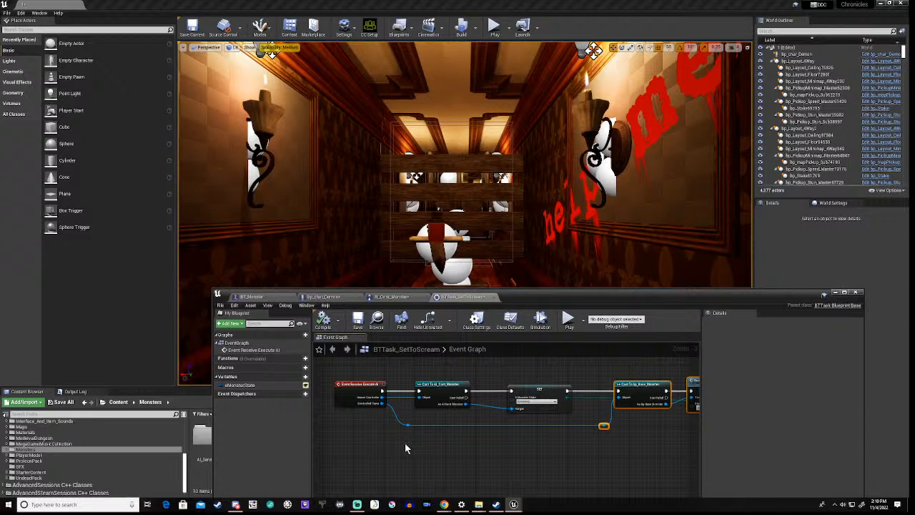
# Add a variable named CurrentState to BTTask_SetToScream and set its type to the E Monster State enum
pyautogui.click(300, 377)
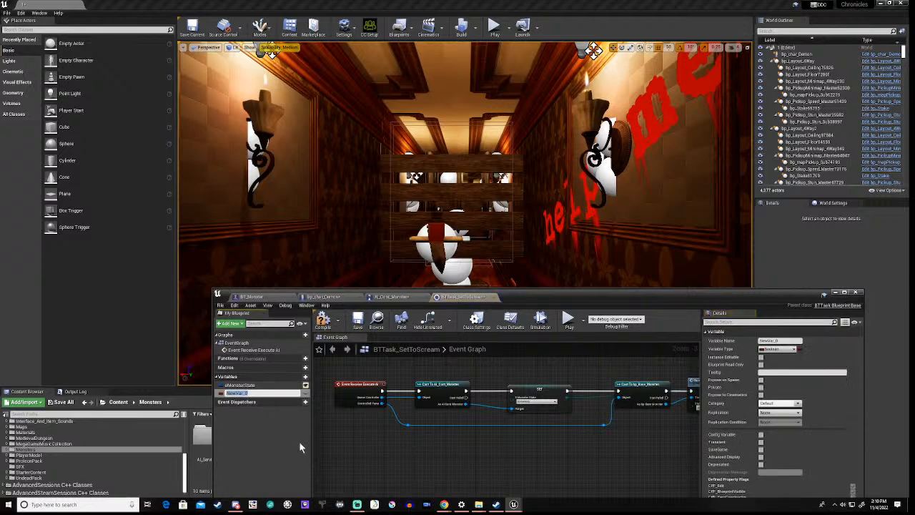
pyautogui.write('CurrentState')
pyautogui.click(778, 350)
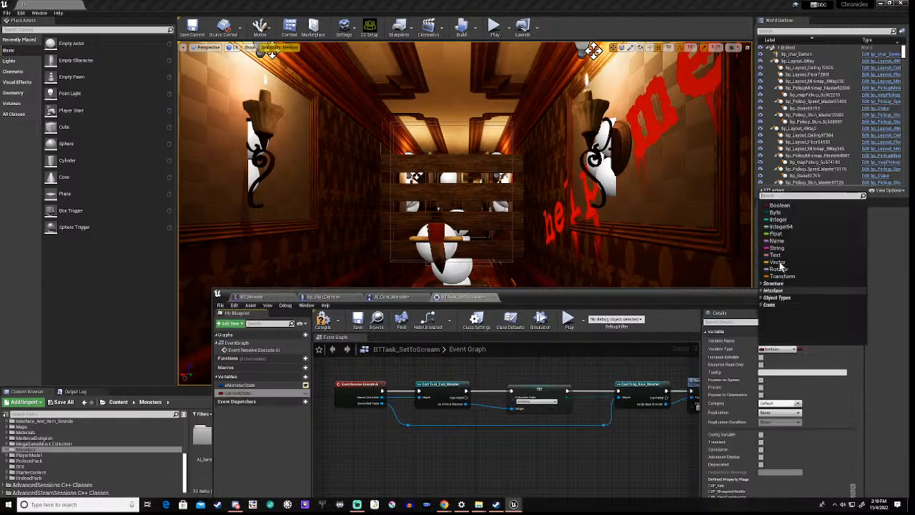
pyautogui.write('emo')
pyautogui.moveTo(783, 275)
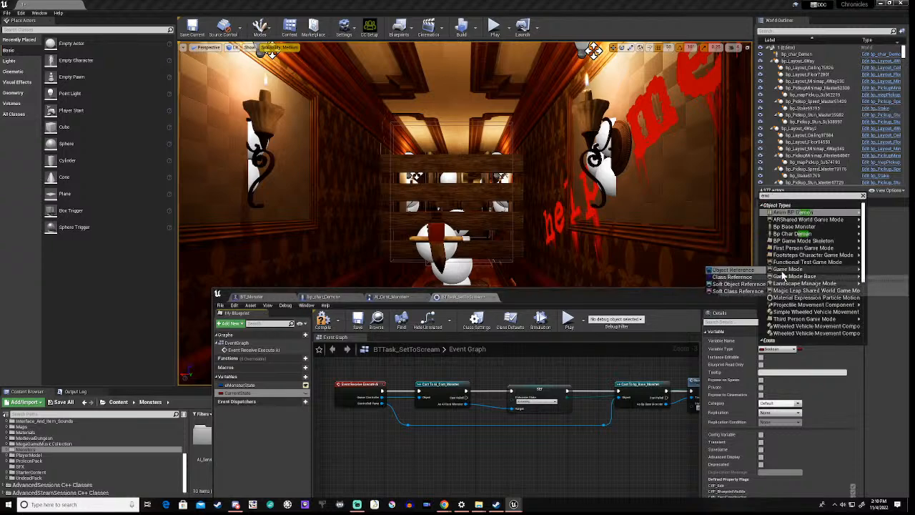
pyautogui.scroll(-6, 794, 293)
pyautogui.scroll(-2, 800, 306)
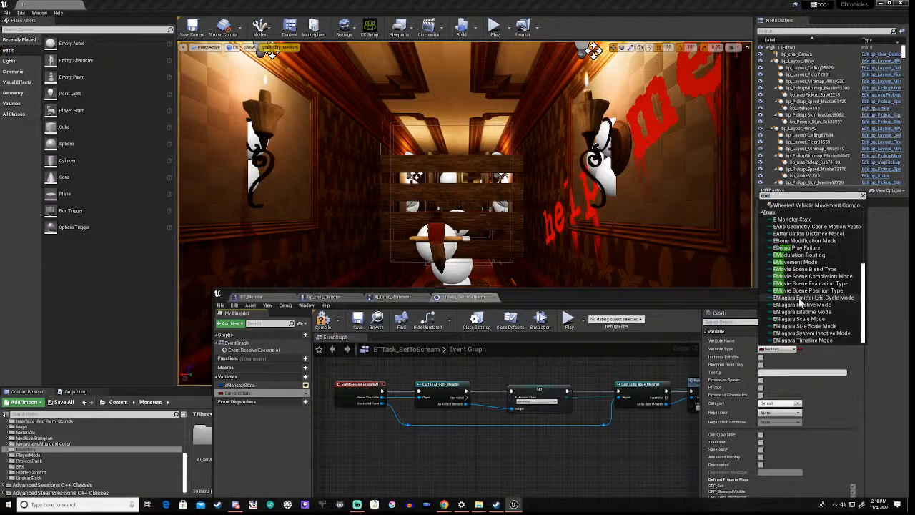
pyautogui.click(790, 220)
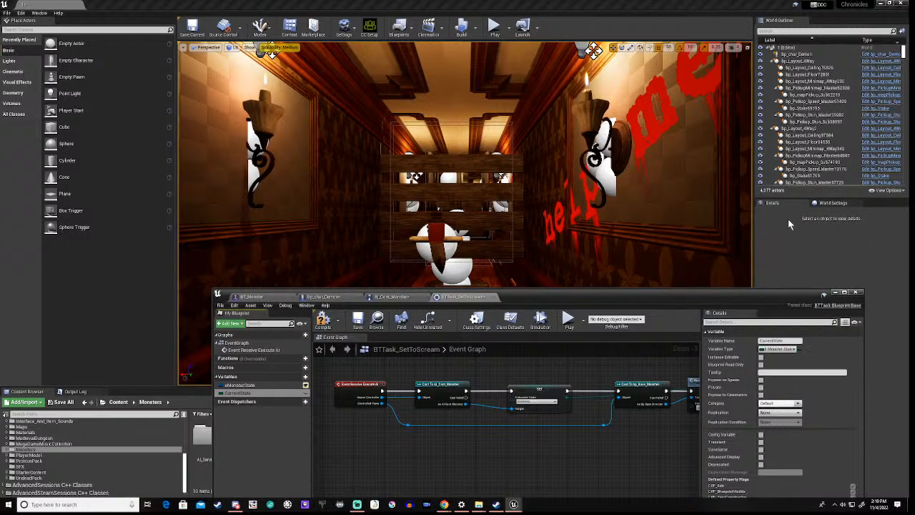
pyautogui.moveTo(376, 419); pyautogui.dragTo(386, 411, button='right')
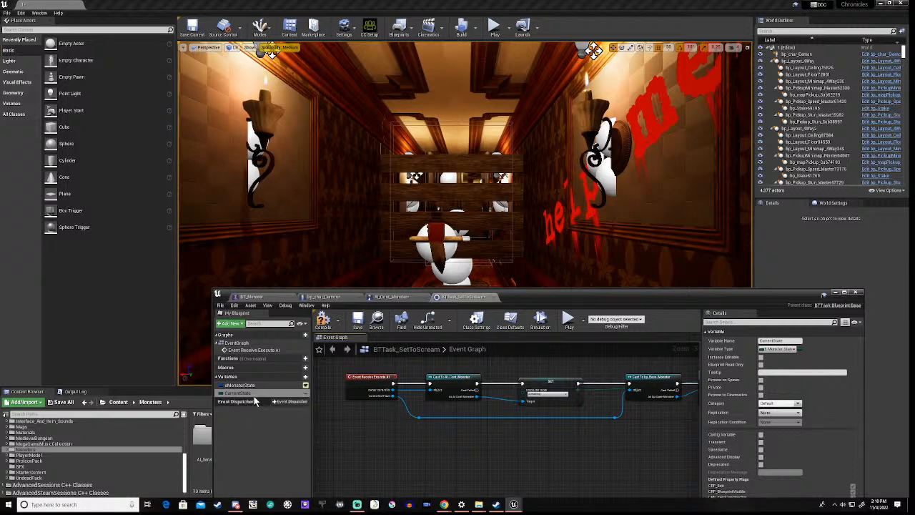
pyautogui.moveTo(253, 395); pyautogui.dragTo(503, 440)
pyautogui.scroll(2, 477, 411)
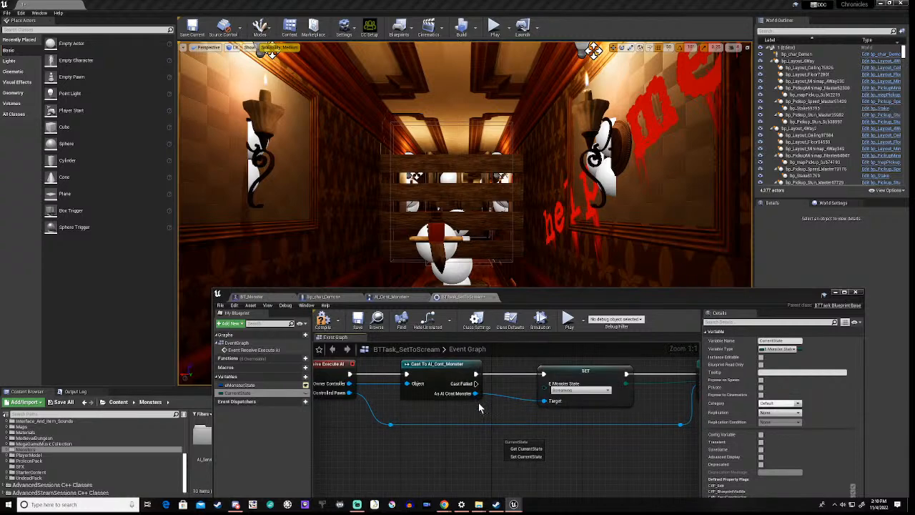
# Get E Monster State from the Cast To AI_Cont_Monster output and feed it into an Equal (Enum) node
pyautogui.moveTo(475, 393); pyautogui.dragTo(484, 425)
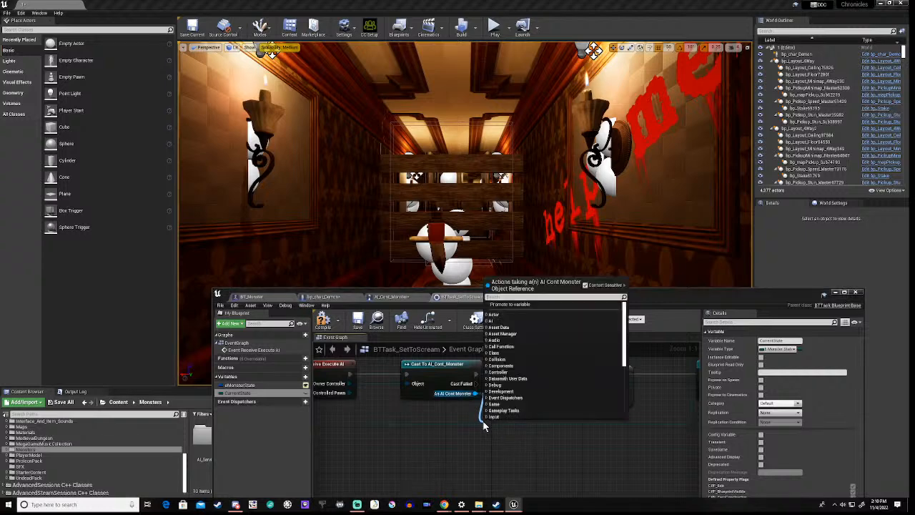
pyautogui.write('state')
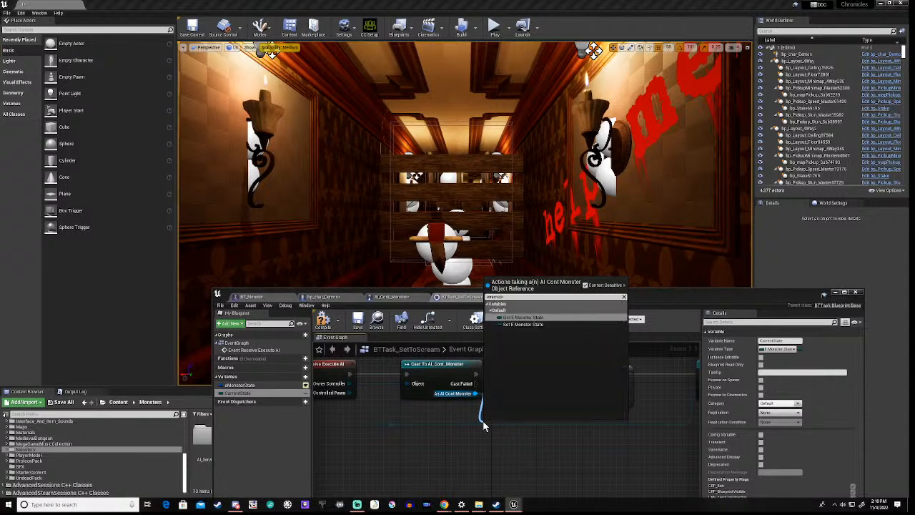
pyautogui.click(529, 317)
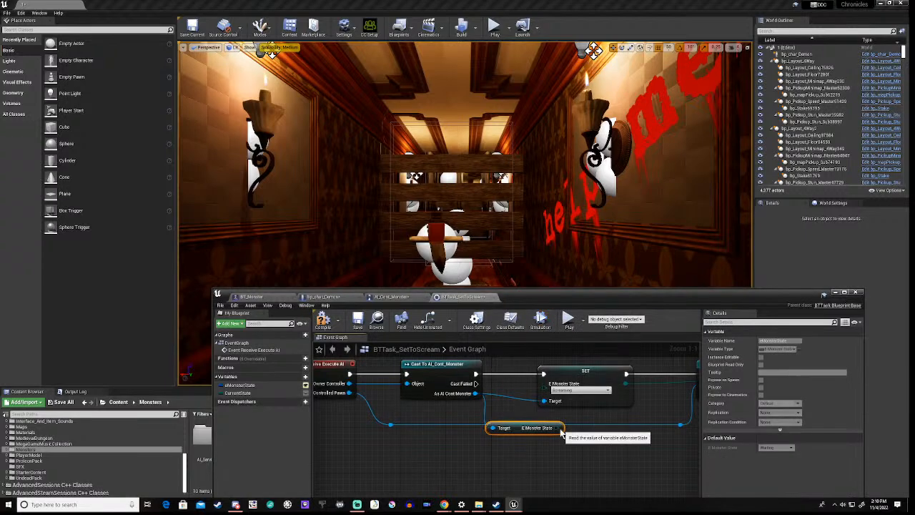
pyautogui.moveTo(561, 429); pyautogui.dragTo(577, 443)
pyautogui.write('=')
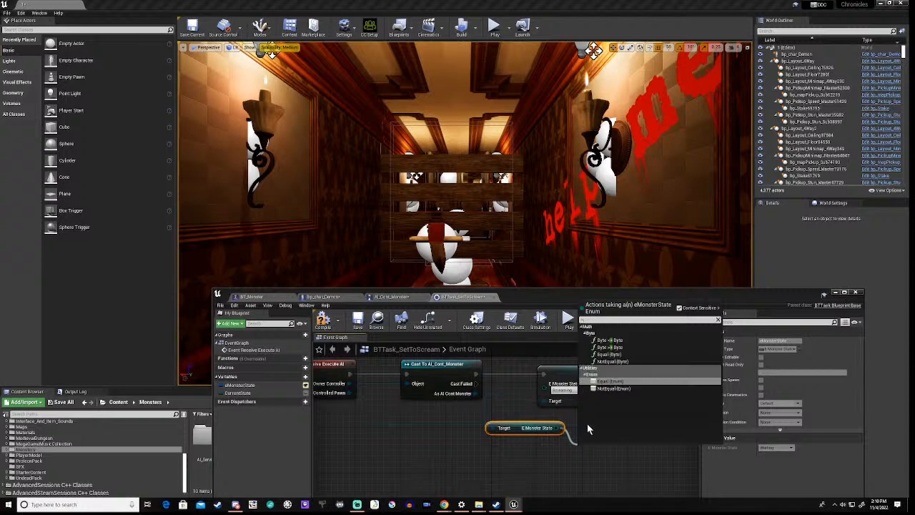
pyautogui.click(610, 387)
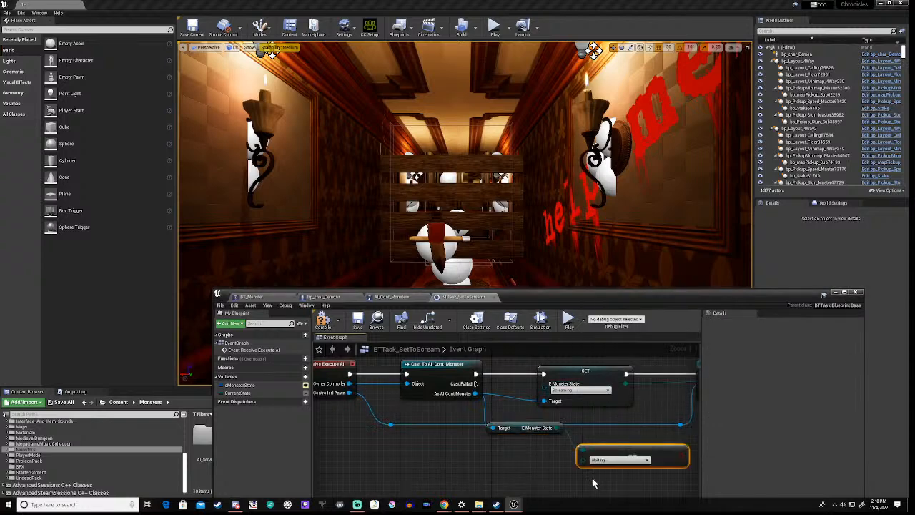
# Set the Equal (Enum) node's comparison value to EndLevel and place the node just below the E Monster State getter
pyautogui.moveTo(629, 458); pyautogui.dragTo(534, 429, button='right')
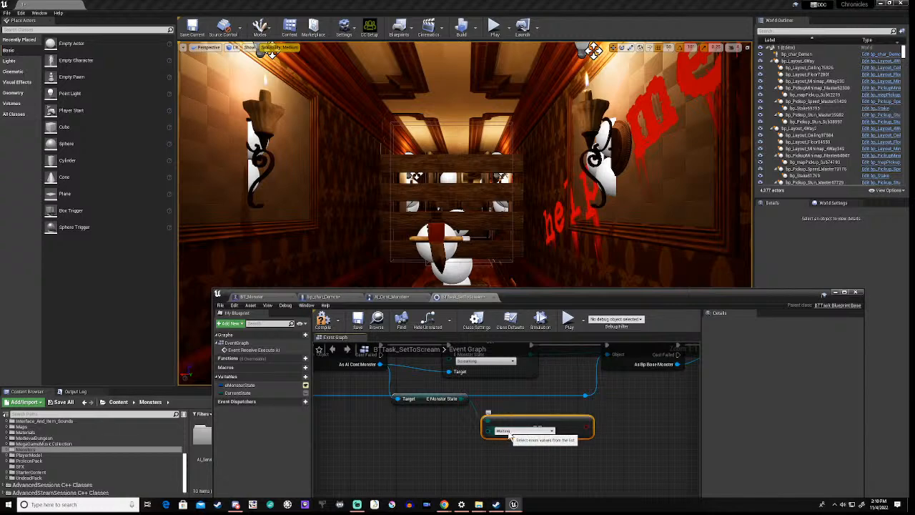
pyautogui.click(526, 430)
pyautogui.click(504, 469)
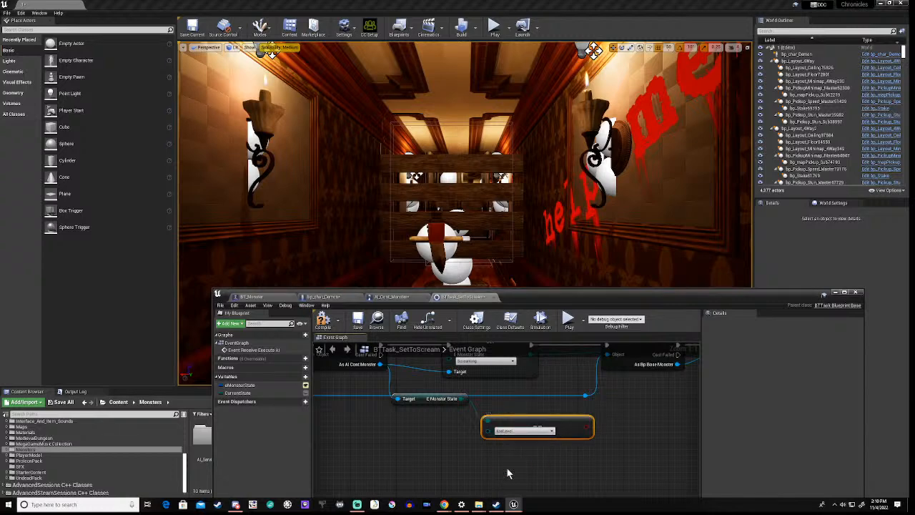
pyautogui.moveTo(556, 427); pyautogui.dragTo(425, 422)
pyautogui.moveTo(439, 446); pyautogui.dragTo(434, 488, button='right')
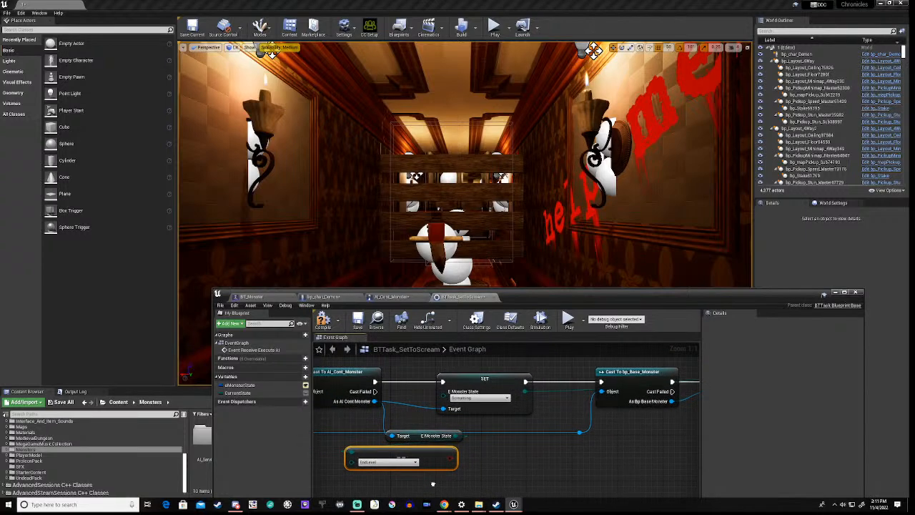
# Shift the SET node and all nodes after it further along the row to make room after Cast To AI_Cont_Monster
pyautogui.moveTo(481, 469); pyautogui.dragTo(452, 458, button='right')
pyautogui.scroll(-2, 456, 469)
pyautogui.scroll(-1, 475, 470)
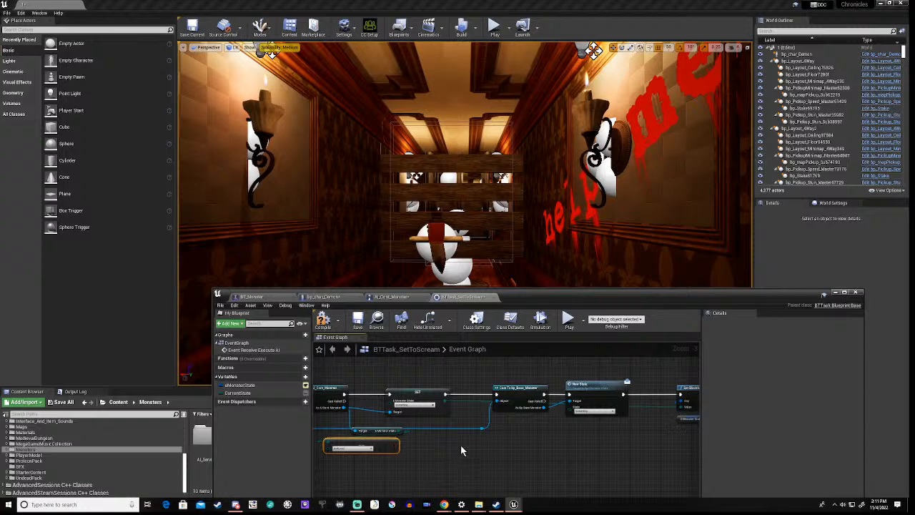
pyautogui.scroll(-2, 461, 451)
pyautogui.moveTo(432, 382); pyautogui.dragTo(692, 463)
pyautogui.moveTo(486, 409); pyautogui.dragTo(553, 409)
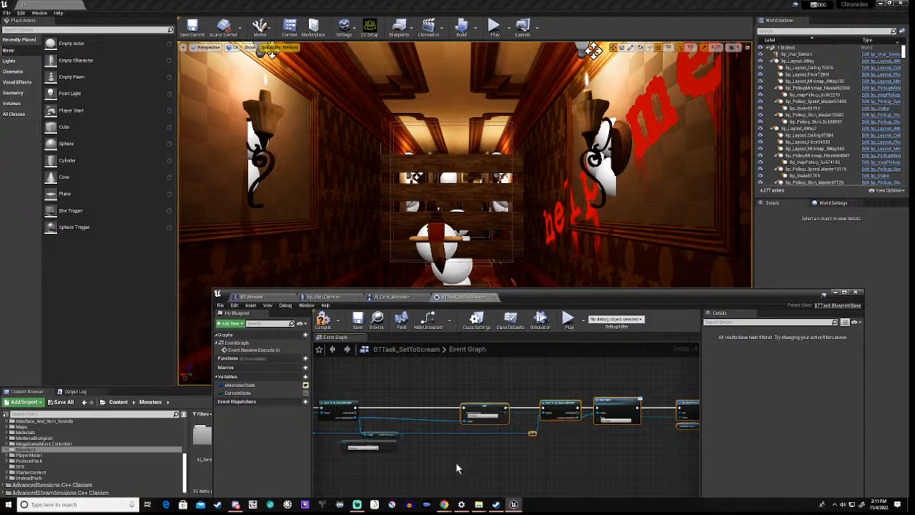
# Add a Branch driven by the Equal result, place it before SET, and connect Cast To AI_Cont_Monster's execution output to it
pyautogui.scroll(4, 392, 457)
pyautogui.scroll(-2, 391, 455)
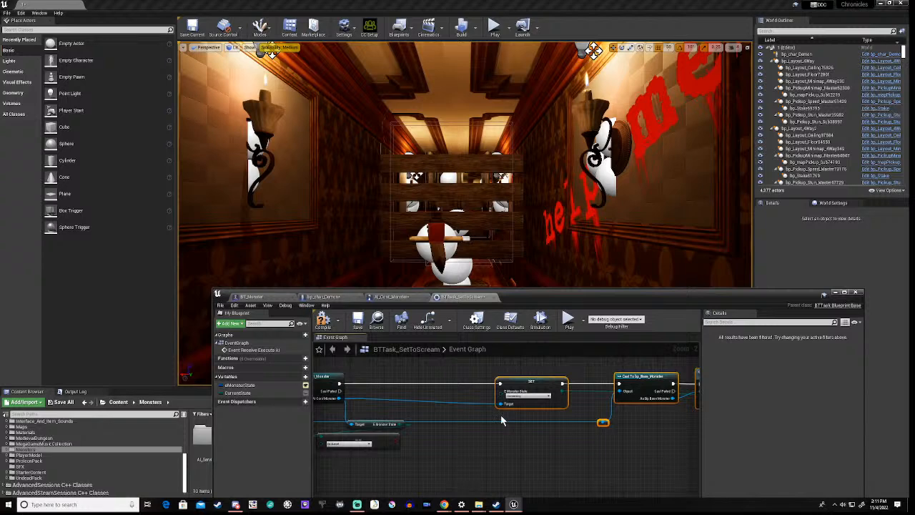
pyautogui.moveTo(394, 444); pyautogui.dragTo(421, 438)
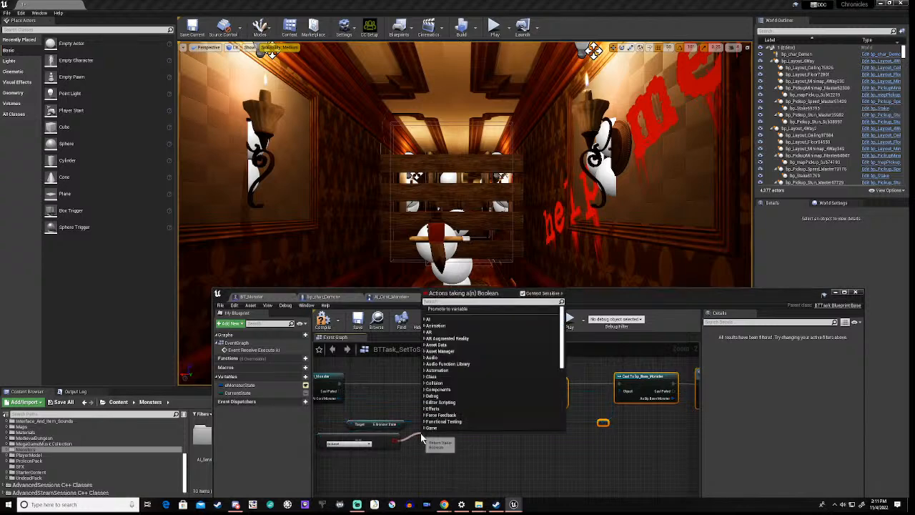
pyautogui.write('branch')
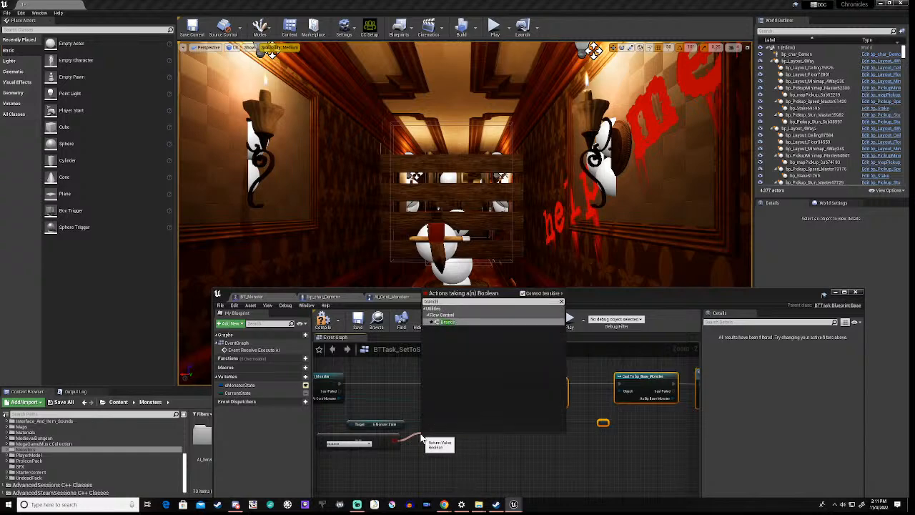
pyautogui.click(450, 324)
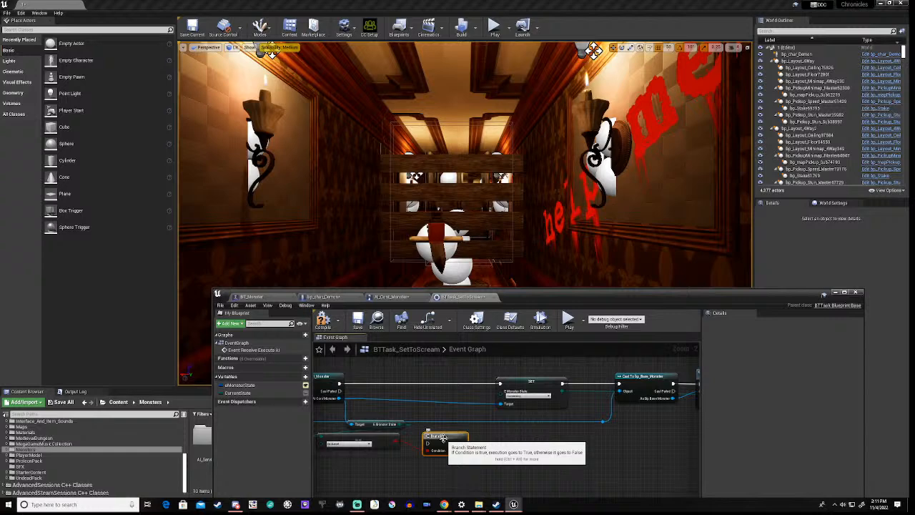
pyautogui.moveTo(443, 437); pyautogui.dragTo(441, 384)
pyautogui.moveTo(342, 386); pyautogui.dragTo(423, 384)
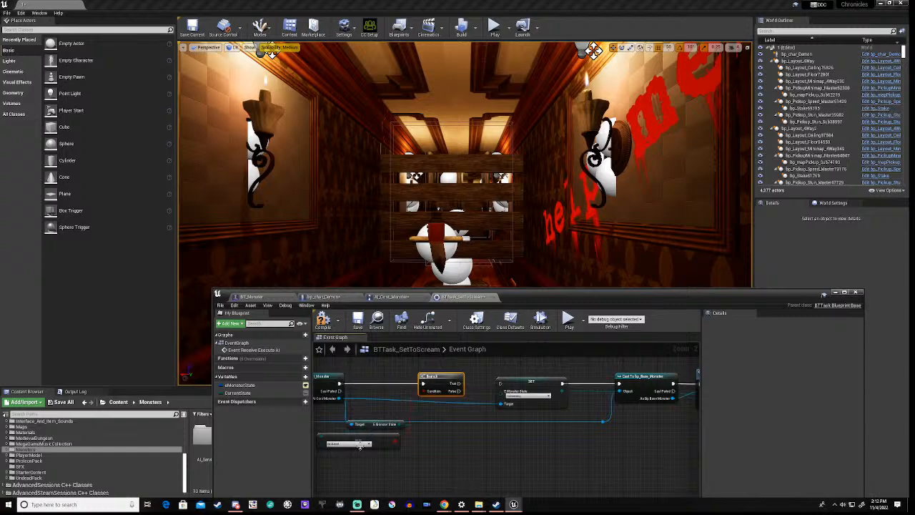
# Line up the E Monster State getter above the Equal node and route the comparison through a NOT Boolean into the Branch condition
pyautogui.moveTo(370, 469); pyautogui.dragTo(453, 462, button='right')
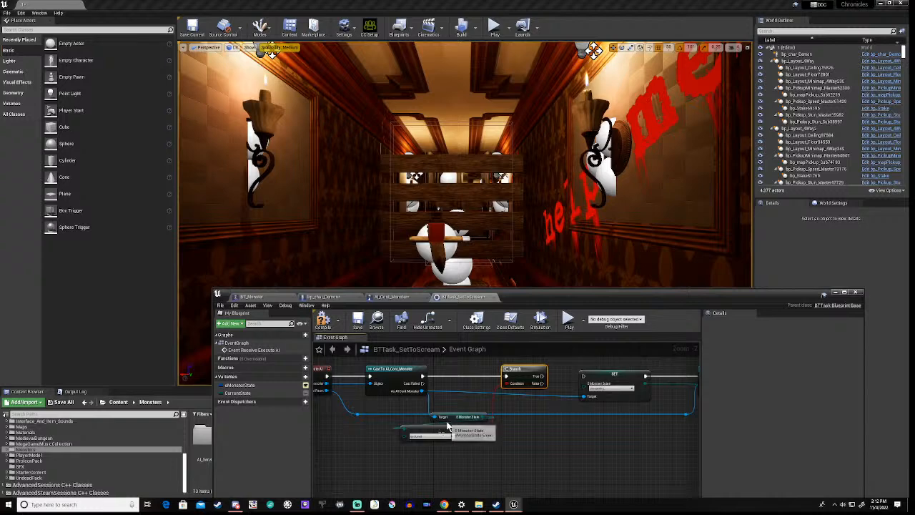
pyautogui.moveTo(449, 419); pyautogui.dragTo(415, 423)
pyautogui.moveTo(514, 449); pyautogui.dragTo(492, 452, button='right')
pyautogui.moveTo(456, 437); pyautogui.dragTo(482, 431)
pyautogui.write('not')
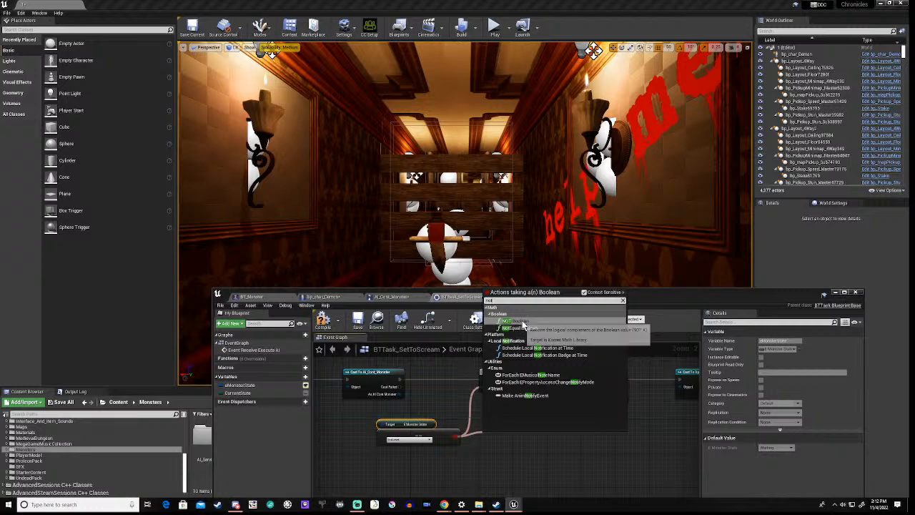
pyautogui.click(513, 322)
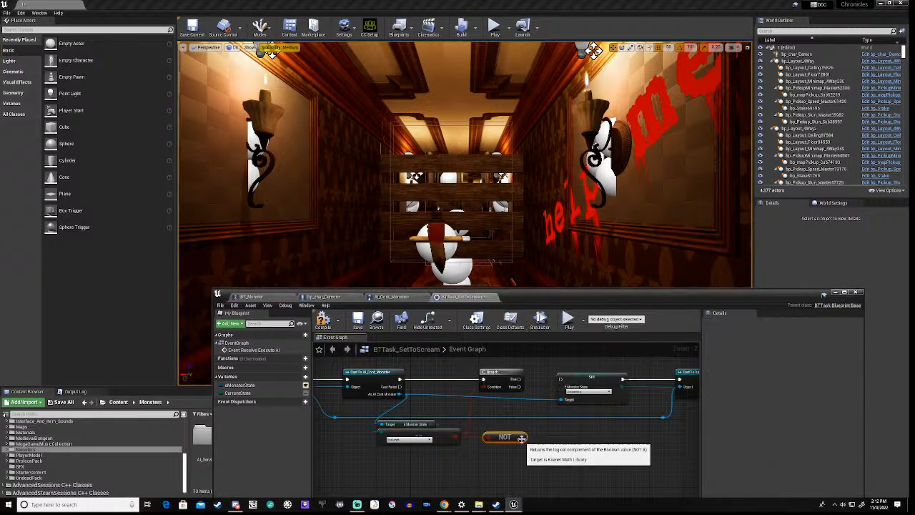
pyautogui.moveTo(521, 439); pyautogui.dragTo(484, 393)
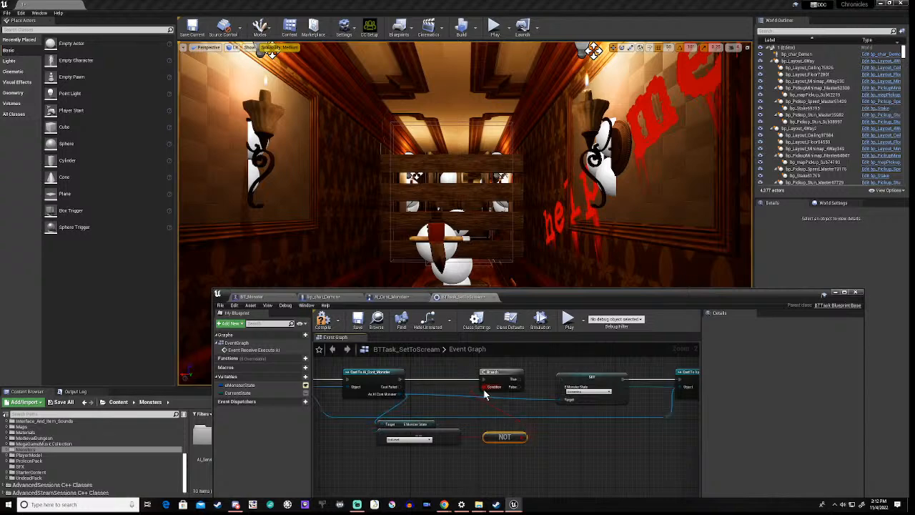
# Bend the As AI Cont Monster wire below the Branch with reroute points and tuck the NOT node directly under the Branch
pyautogui.doubleClick(429, 395)
pyautogui.moveTo(429, 393); pyautogui.dragTo(545, 410)
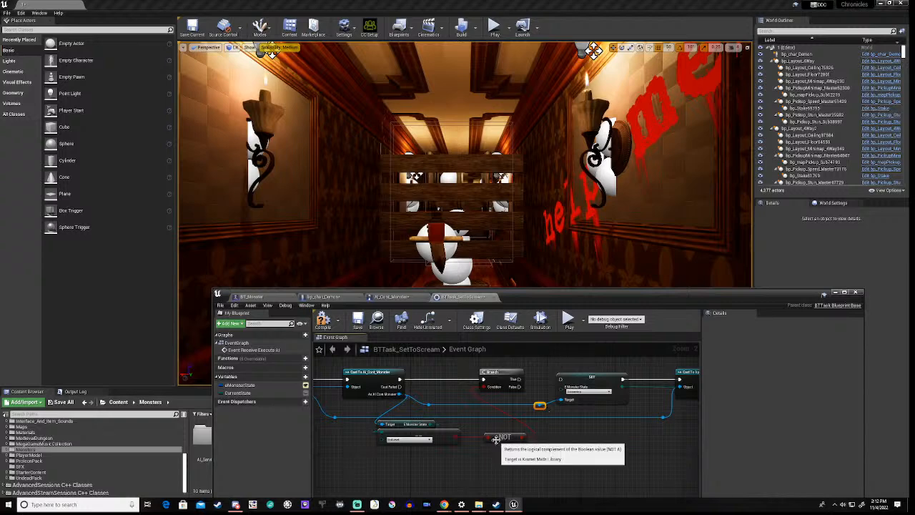
pyautogui.moveTo(495, 437); pyautogui.dragTo(484, 392)
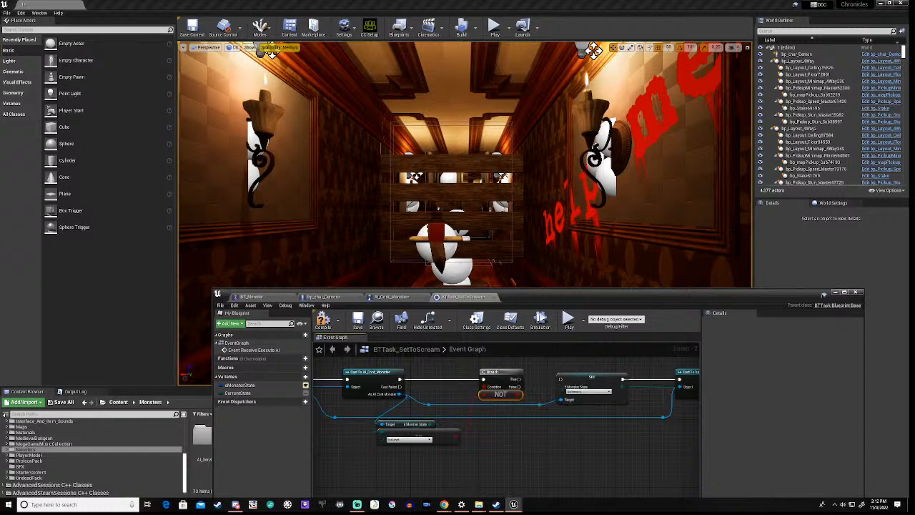
# Connect the Branch's True output to the SET node's execution input
pyautogui.moveTo(523, 380); pyautogui.dragTo(561, 380)
pyautogui.moveTo(617, 438); pyautogui.dragTo(424, 441, button='right')
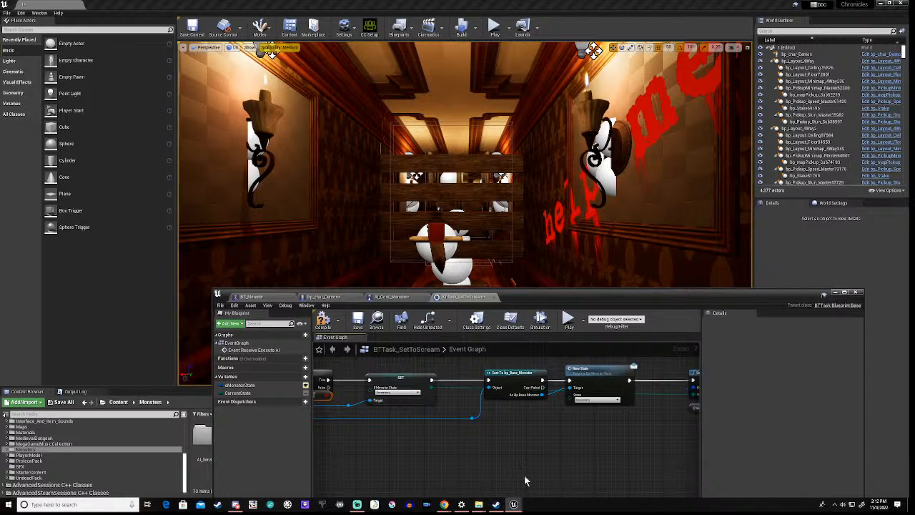
# Connect the Branch's False output to Finish Execute, routing the wire beneath the other nodes with two reroute points
pyautogui.moveTo(401, 443); pyautogui.dragTo(454, 430, button='right')
pyautogui.moveTo(442, 396); pyautogui.dragTo(672, 395)
pyautogui.moveTo(419, 452); pyautogui.dragTo(565, 443, button='right')
pyautogui.doubleClick(382, 400)
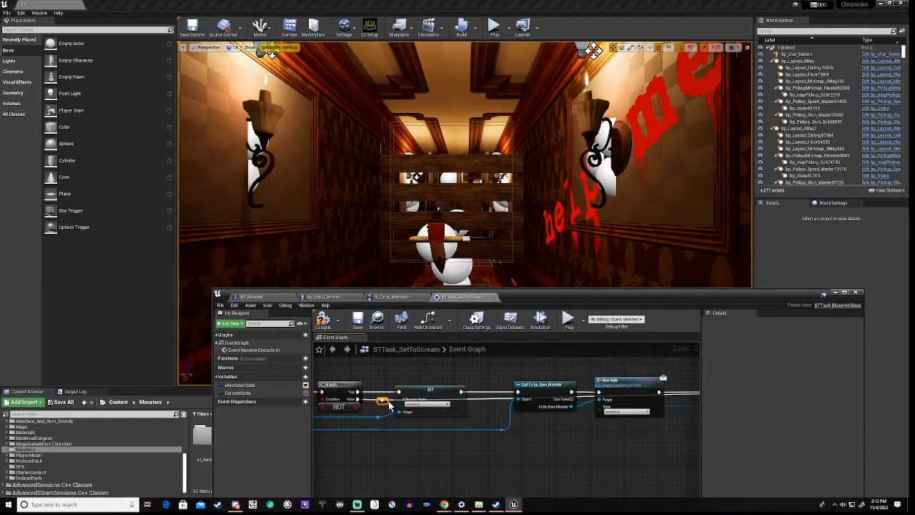
pyautogui.moveTo(383, 400); pyautogui.dragTo(386, 444)
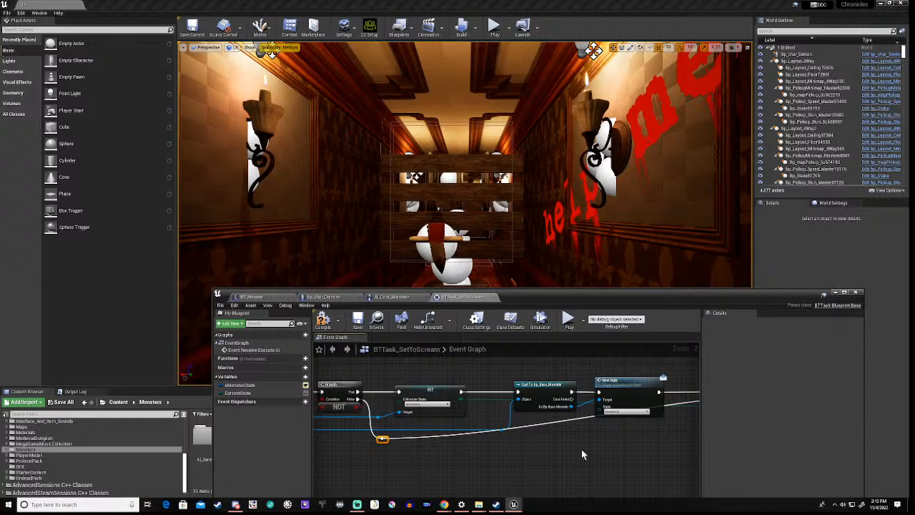
pyautogui.moveTo(633, 455); pyautogui.dragTo(542, 440, button='right')
pyautogui.doubleClick(574, 398)
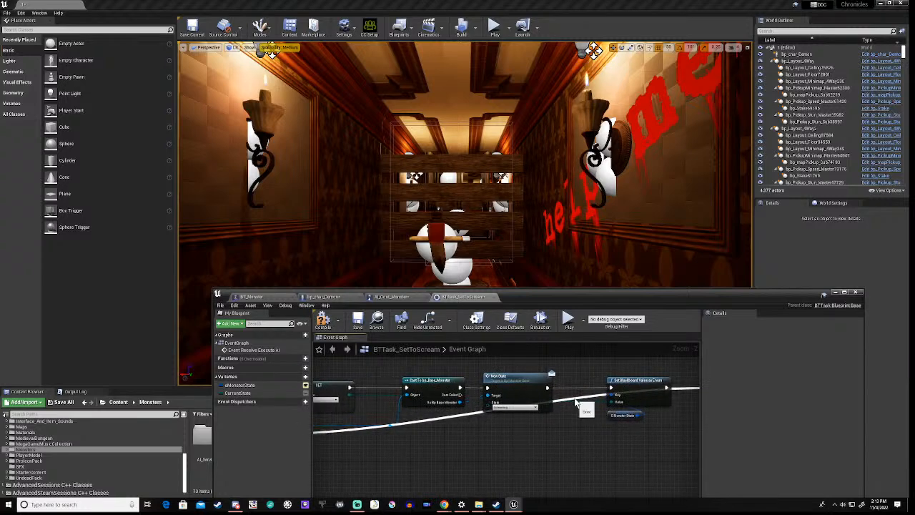
pyautogui.moveTo(574, 397); pyautogui.dragTo(688, 441)
pyautogui.moveTo(641, 468); pyautogui.dragTo(491, 465, button='right')
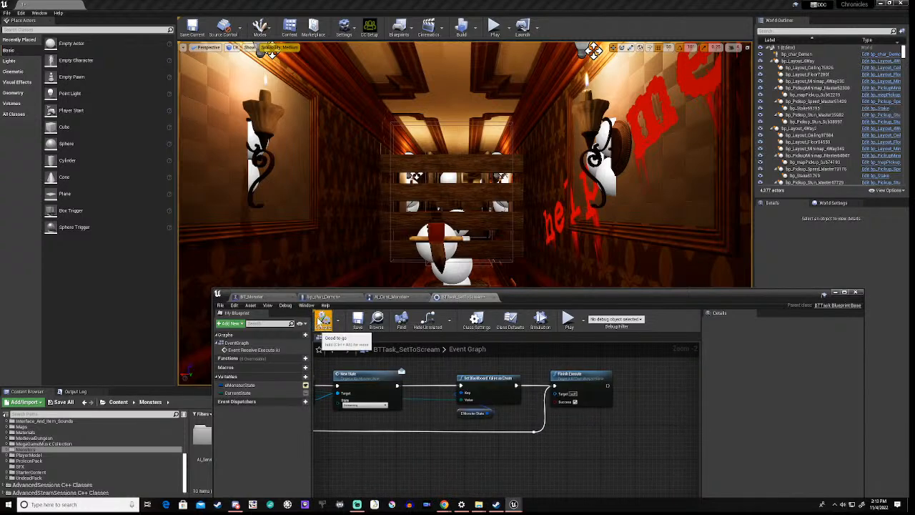
# Put the blueprint window away and open anim_BP_Demon from the Monsters/Models/DemonVamp/DemonVamp folder
pyautogui.moveTo(517, 293); pyautogui.dragTo(558, 279)
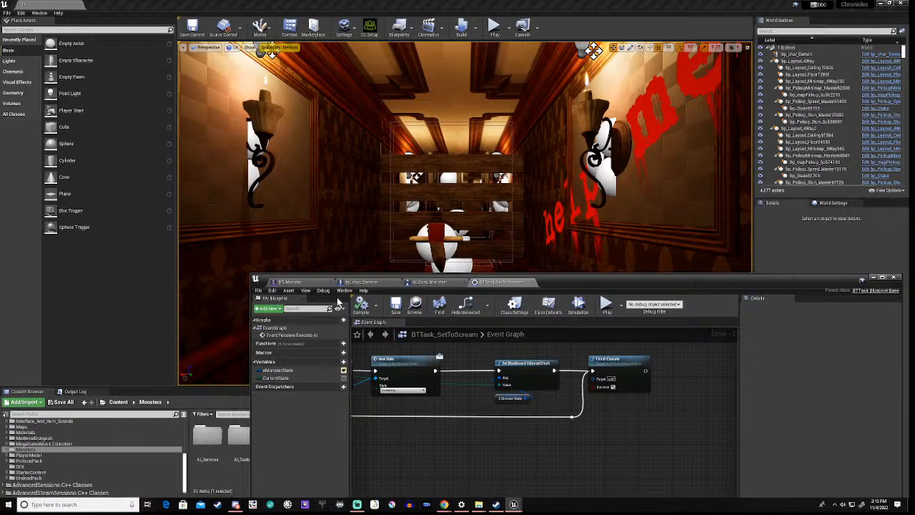
pyautogui.click(874, 278)
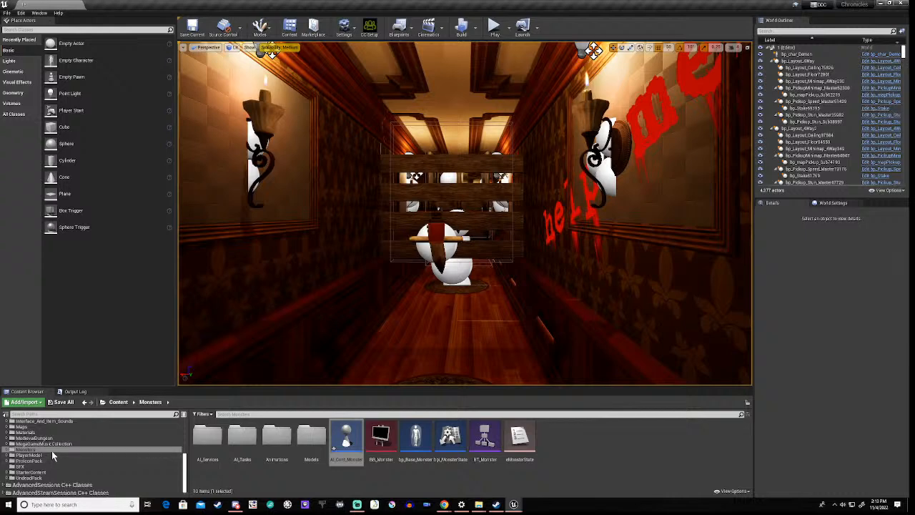
pyautogui.click(8, 450)
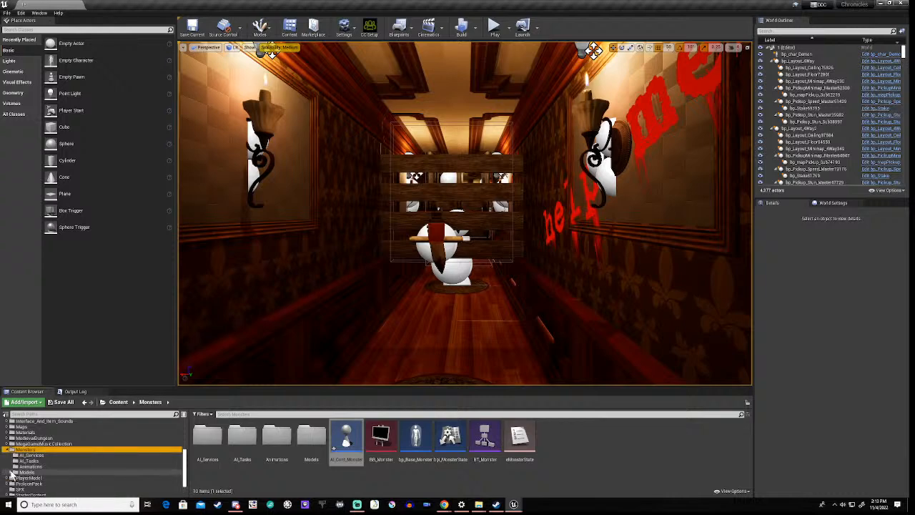
pyautogui.click(13, 473)
pyautogui.click(35, 478)
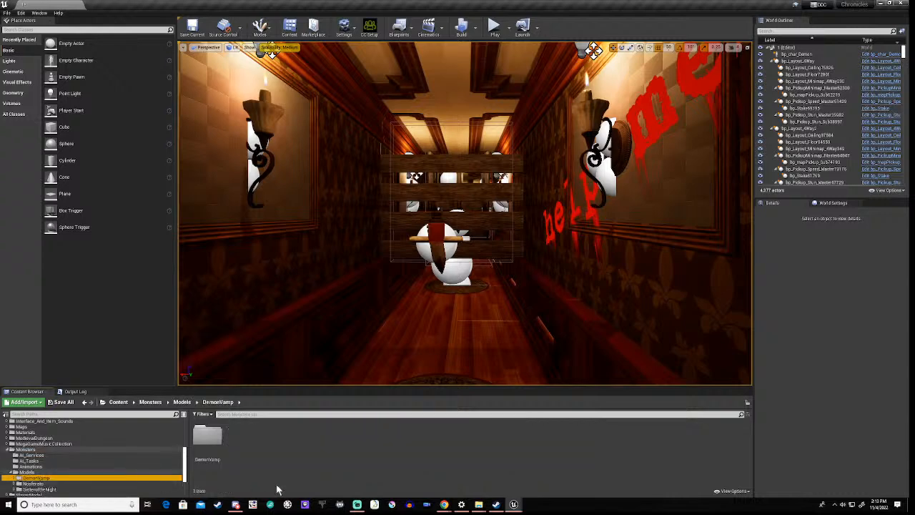
pyautogui.doubleClick(207, 440)
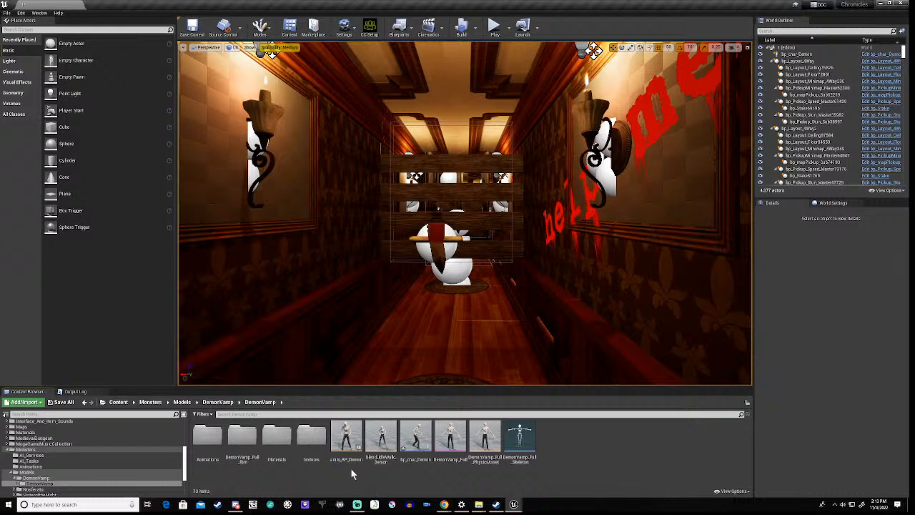
pyautogui.click(350, 439)
pyautogui.doubleClick(348, 437)
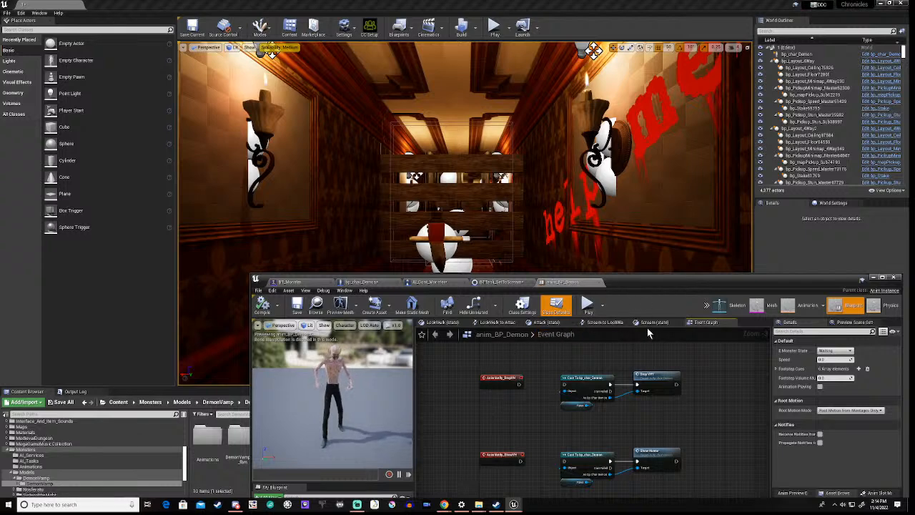
# Inspect the Scream to LookWalk transition rule in anim_BP_Demon's sm_Demon state machine, then minimize the editor window
pyautogui.click(606, 323)
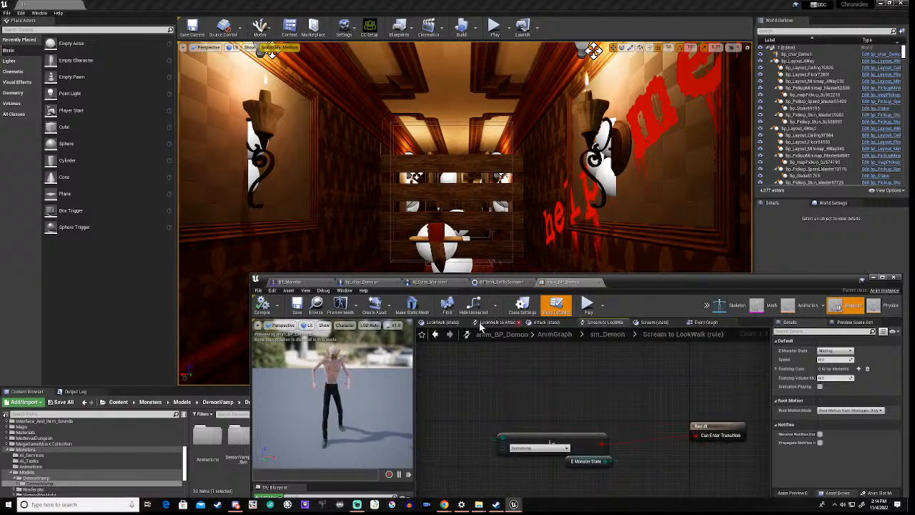
pyautogui.moveTo(635, 282); pyautogui.dragTo(605, 119)
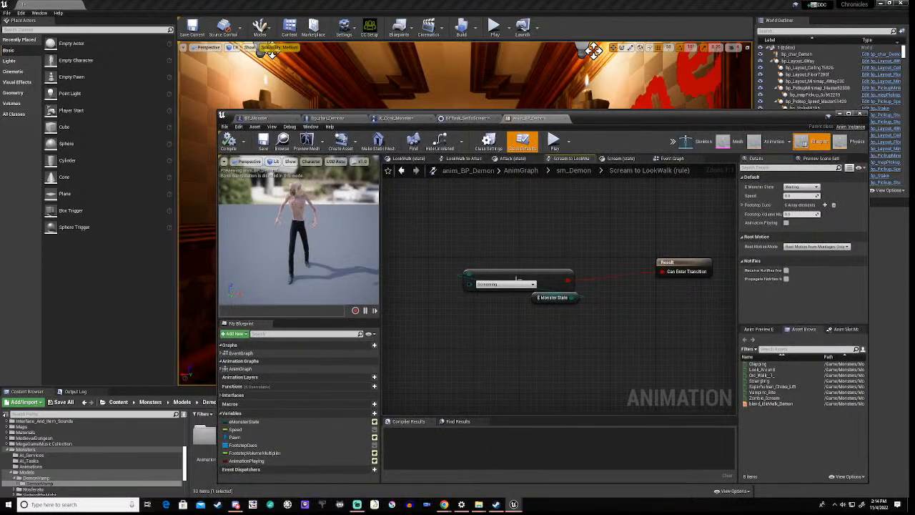
pyautogui.click(223, 369)
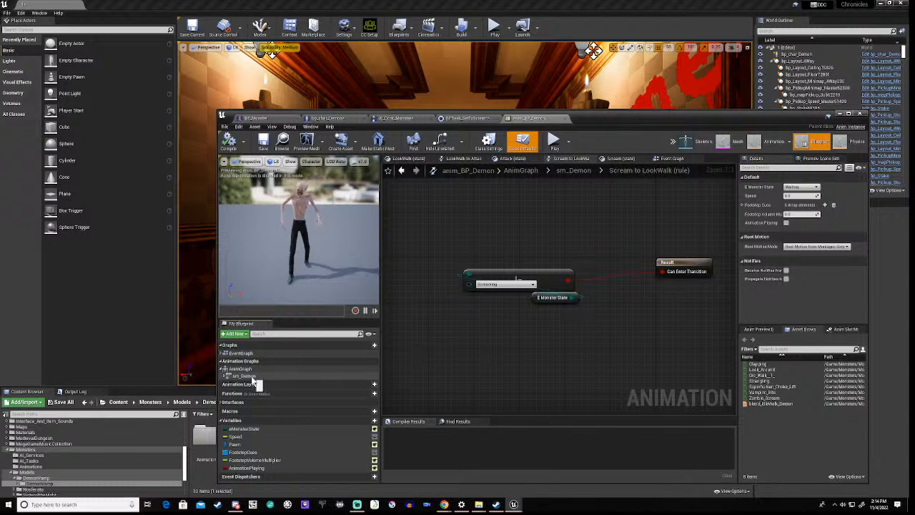
pyautogui.doubleClick(249, 376)
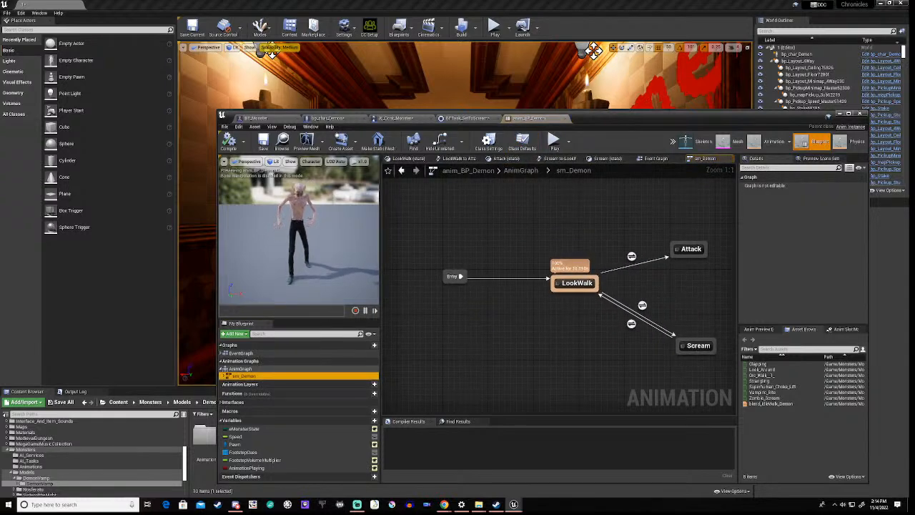
pyautogui.moveTo(642, 305); pyautogui.dragTo(563, 301, button='right')
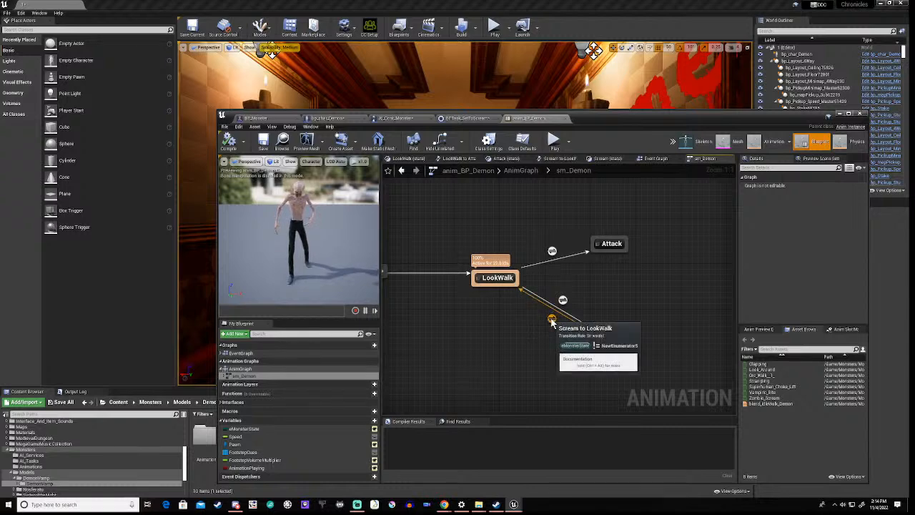
pyautogui.doubleClick(552, 319)
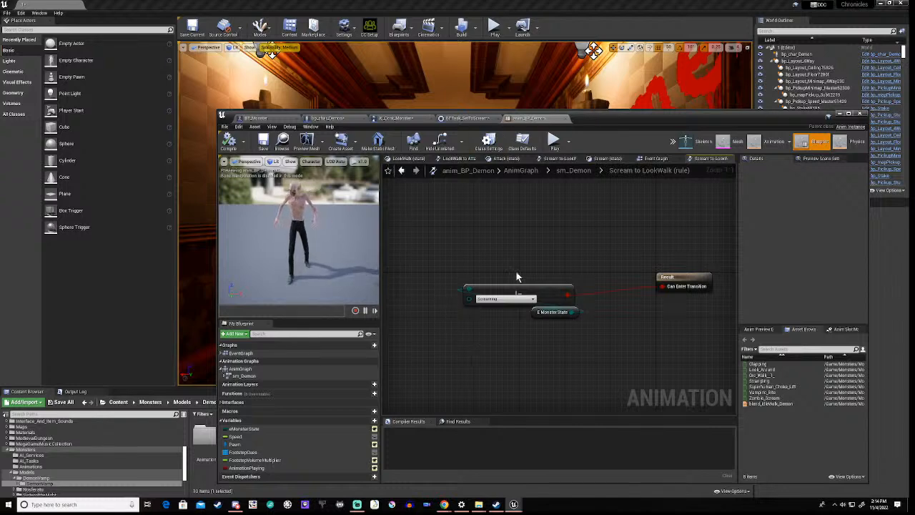
pyautogui.click(839, 115)
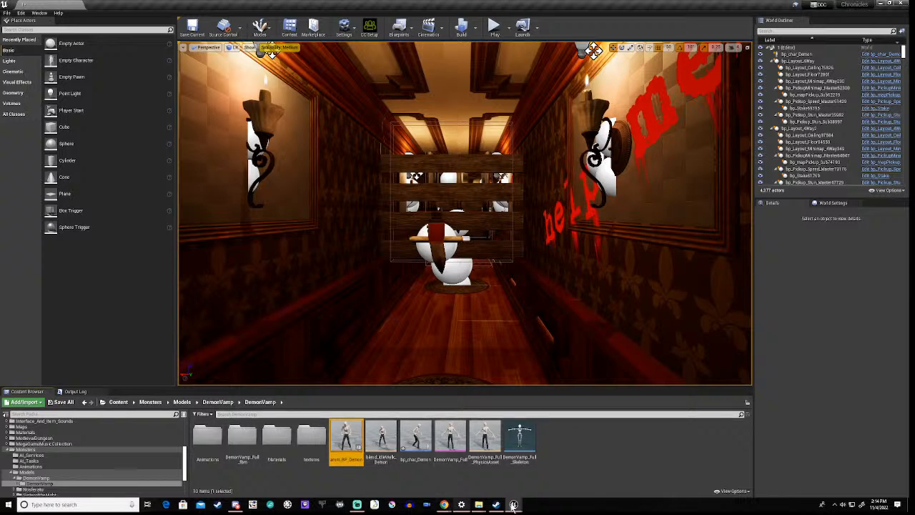
# Bring up the BT_Monster behavior tree below the level viewport with its Blackboard Based Condition sequences in view
pyautogui.moveTo(513, 504)
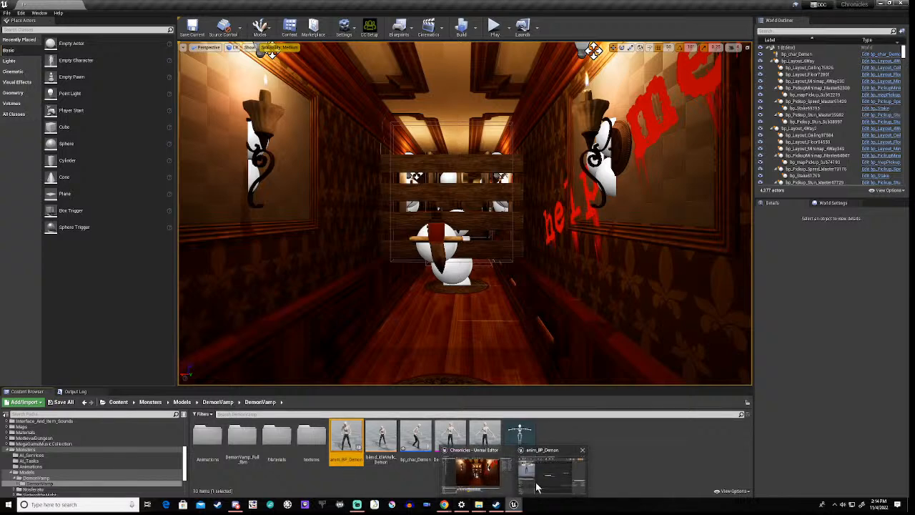
pyautogui.click(562, 456)
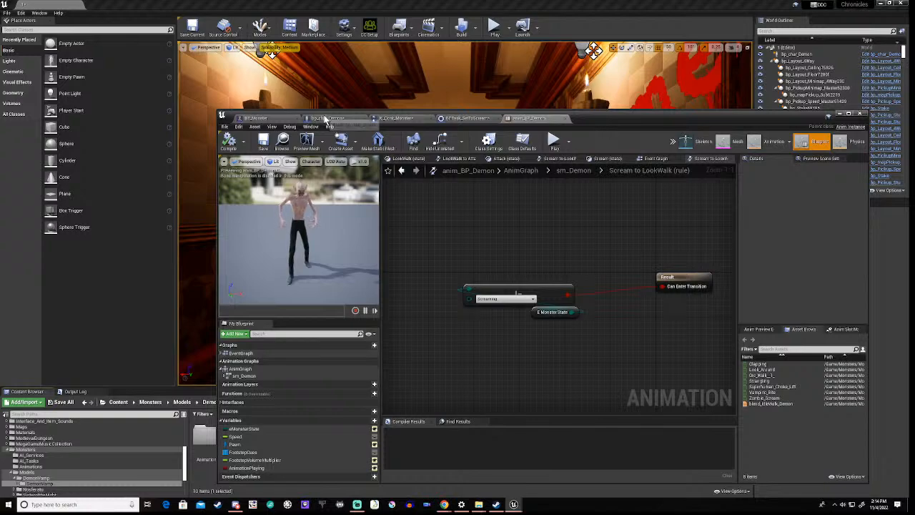
pyautogui.click(256, 118)
pyautogui.moveTo(642, 113); pyautogui.dragTo(544, 332)
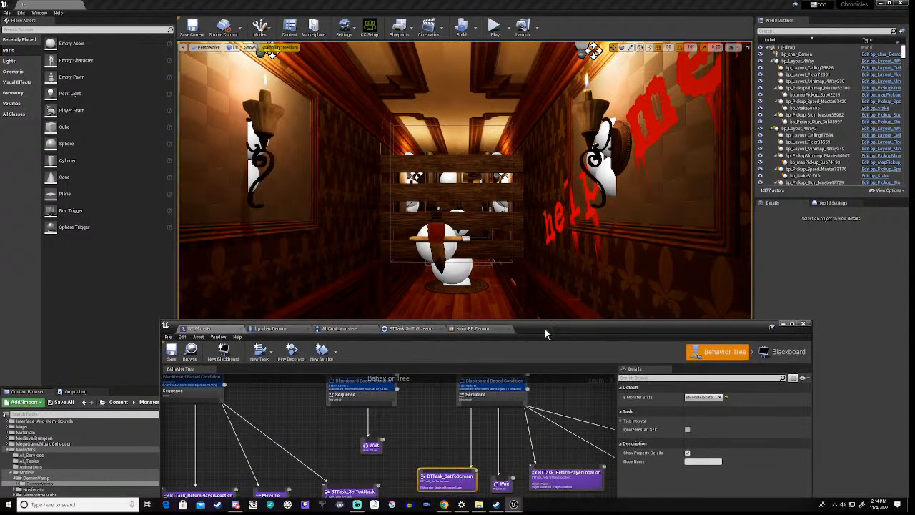
pyautogui.moveTo(576, 426); pyautogui.dragTo(488, 486, button='right')
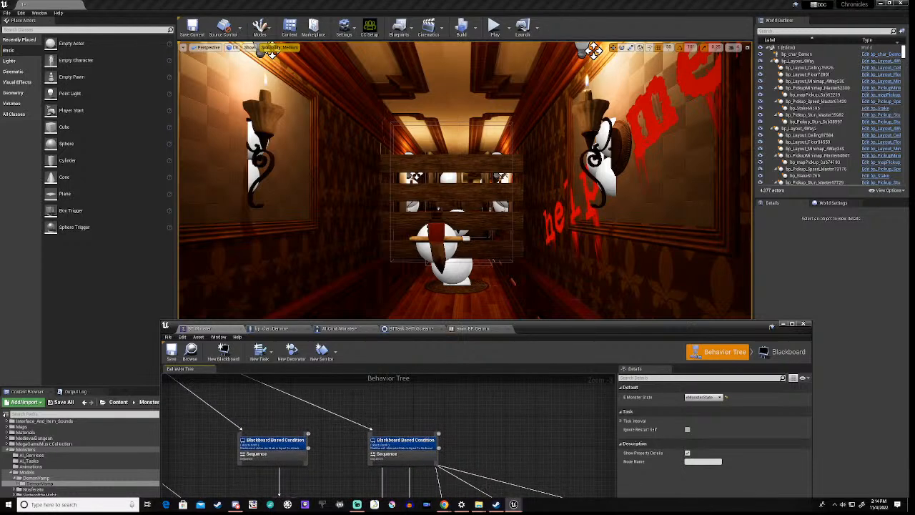
# Play the level, walk forward, and follow the running behavior tree down to the MoveToPortal and MoveToPlayer sequences
pyautogui.click(495, 28)
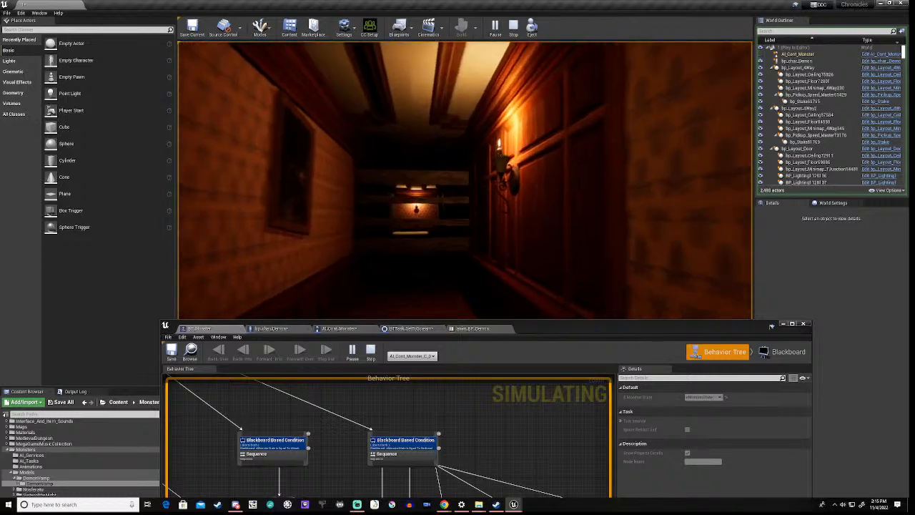
pyautogui.press('w')
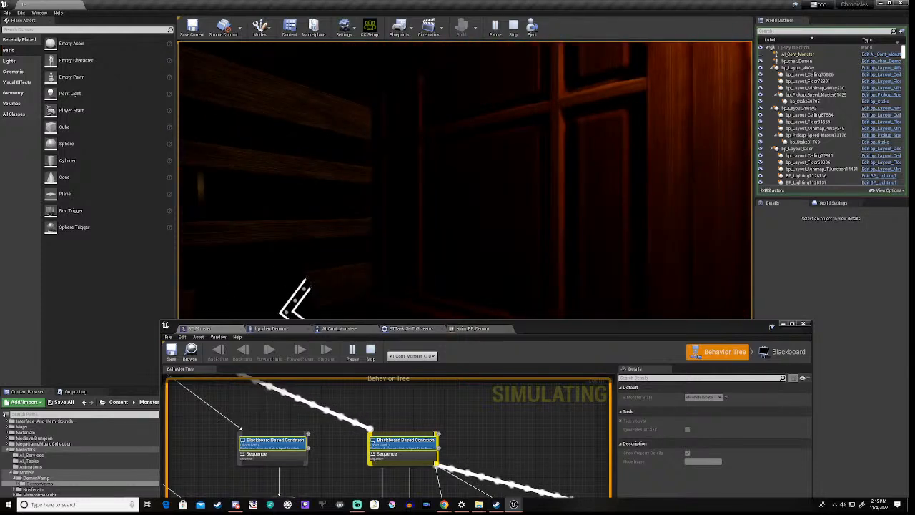
pyautogui.click(538, 344)
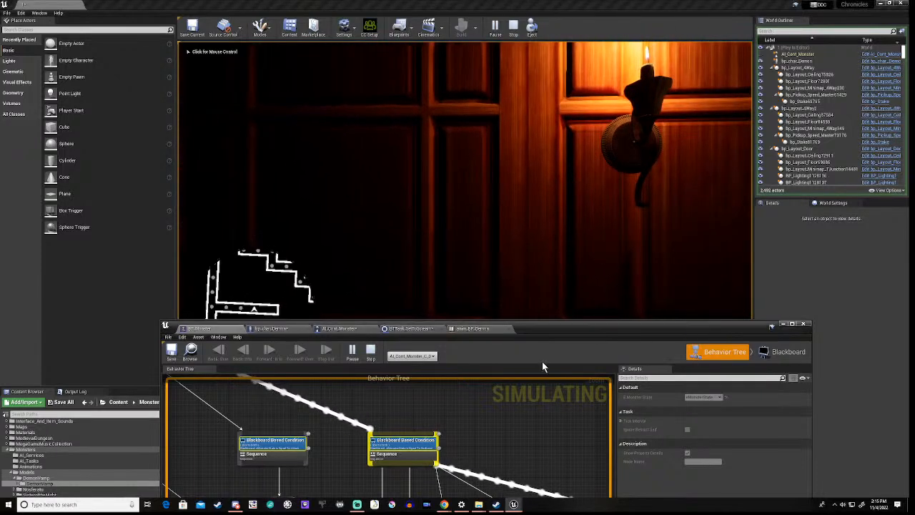
pyautogui.moveTo(532, 441); pyautogui.dragTo(367, 346, button='right')
pyautogui.moveTo(435, 479); pyautogui.dragTo(416, 385, button='right')
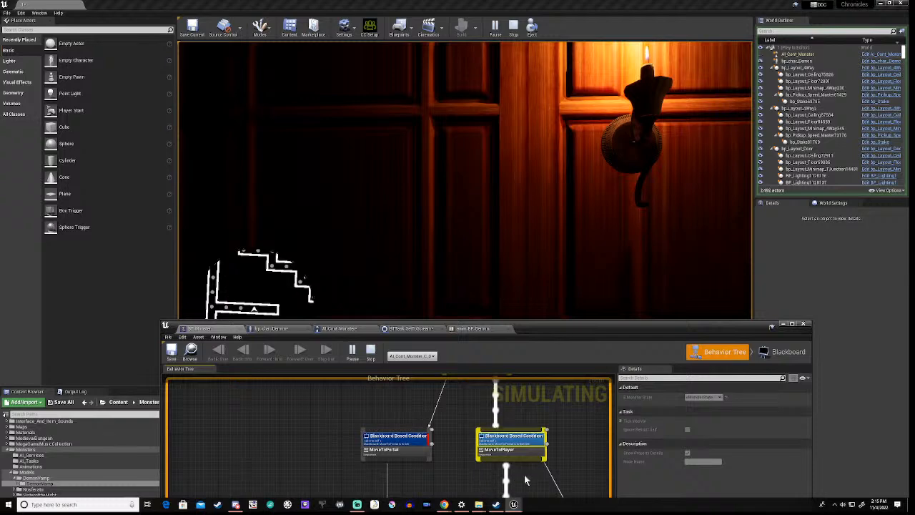
pyautogui.moveTo(457, 455)
pyautogui.mouseDown(button='right')
pyautogui.moveTo(470, 393)
pyautogui.moveTo(445, 437)
pyautogui.moveTo(449, 454)
pyautogui.mouseUp(button='right')
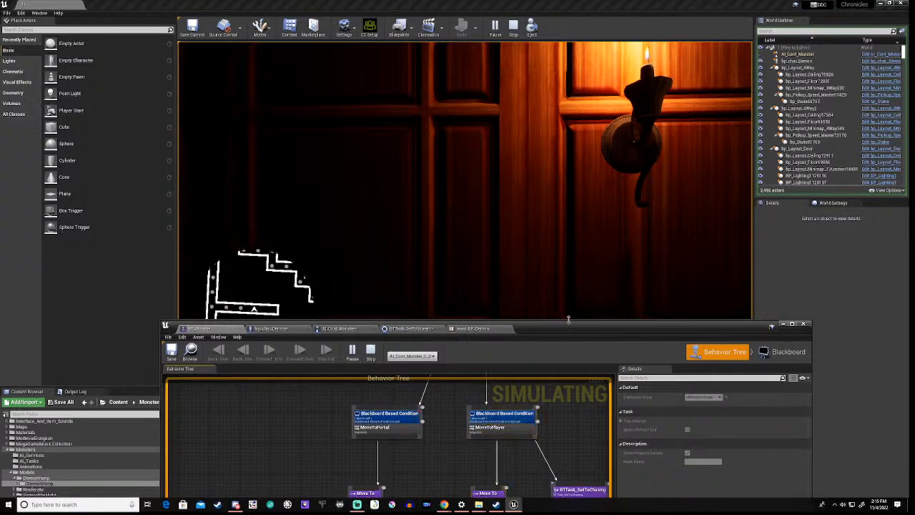
# Clear the behavior tree window off the game view, resume play, break the wooden barricade and walk on through the corridors
pyautogui.moveTo(553, 325); pyautogui.dragTo(548, 442)
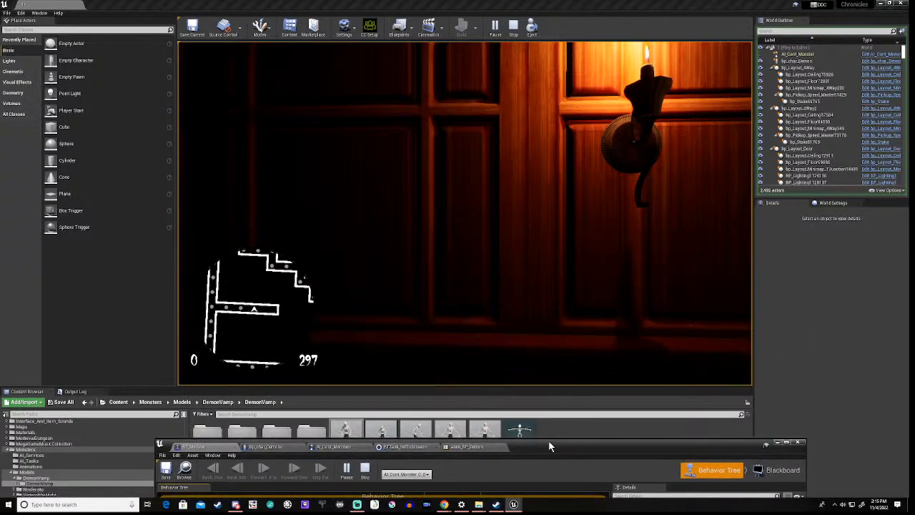
pyautogui.click(456, 306)
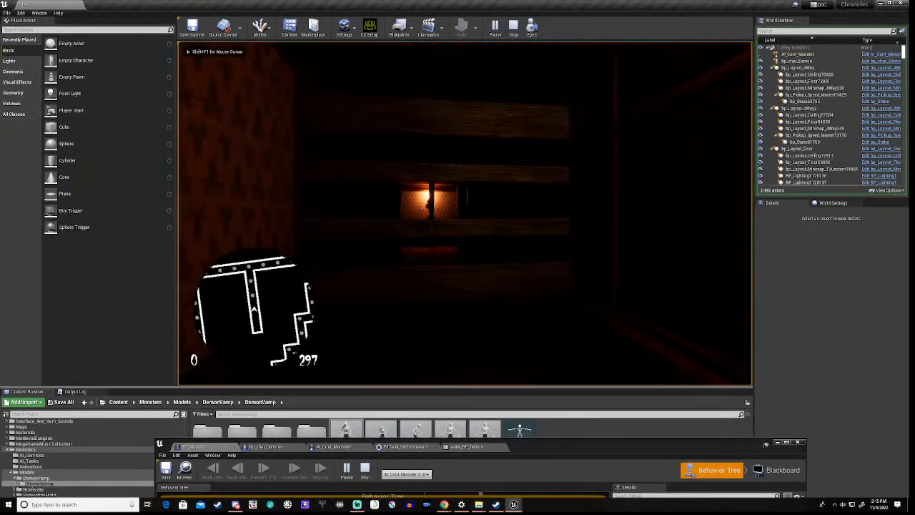
pyautogui.press('w')
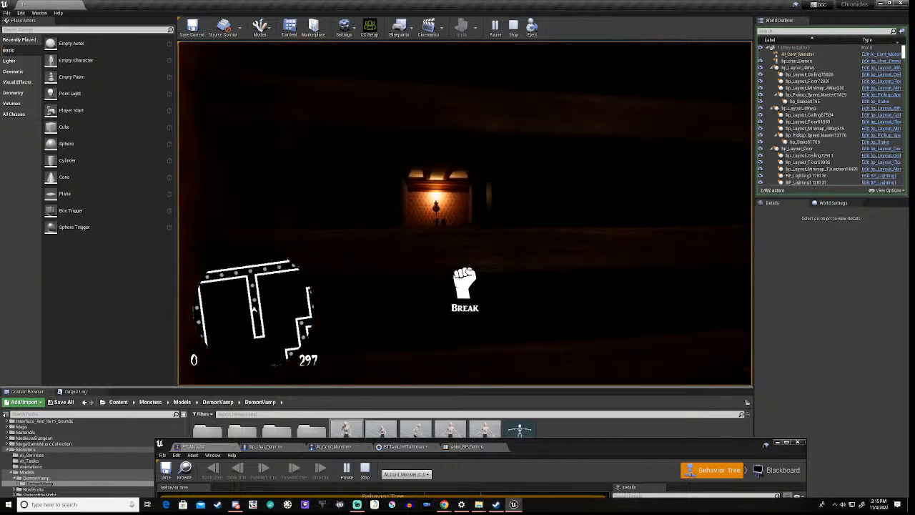
pyautogui.press('e')
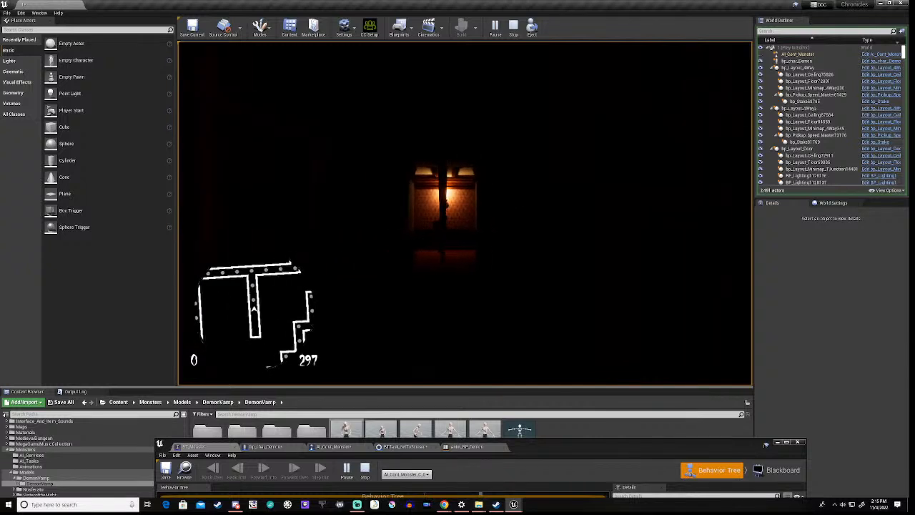
pyautogui.press('w')
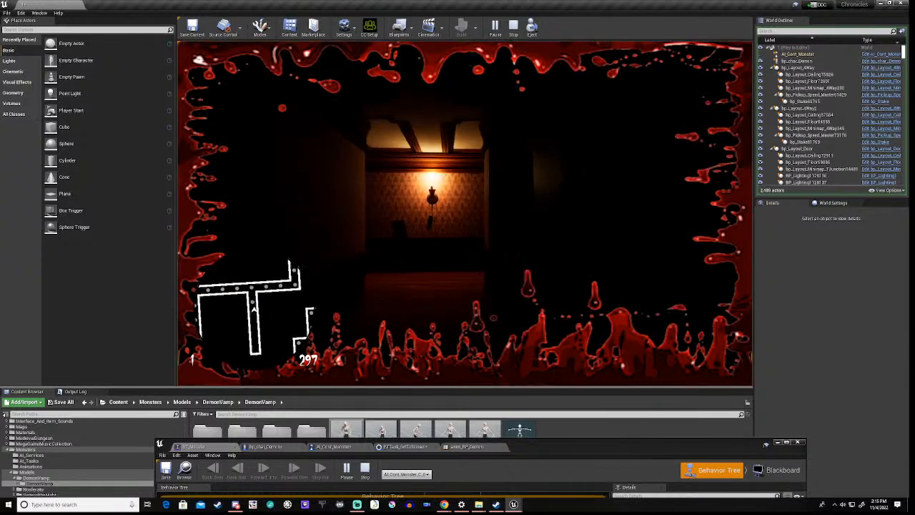
pyautogui.press('w')
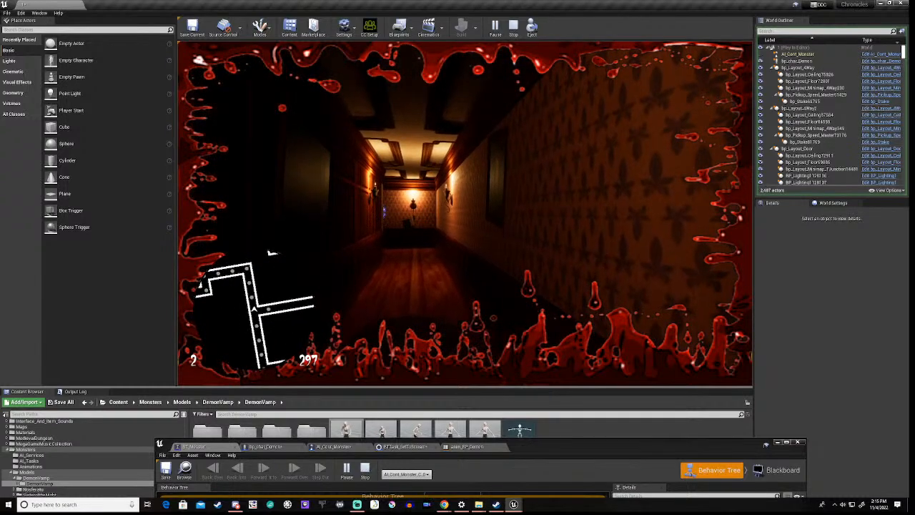
# Release the mouse from the game and examine the running MoveToPlayer sequence, its child tasks and the Blackboard key values in BT_Monster
pyautogui.hotkey('shift', 'F1')
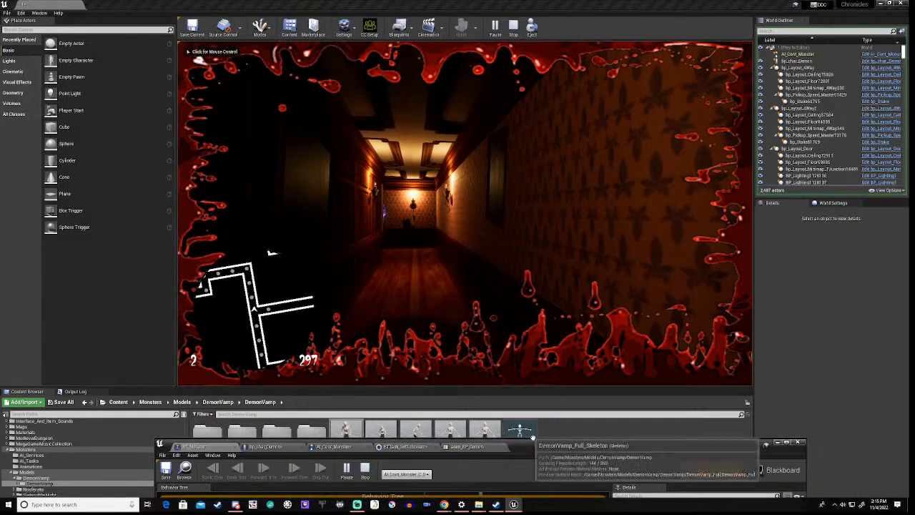
pyautogui.moveTo(550, 446); pyautogui.dragTo(555, 173)
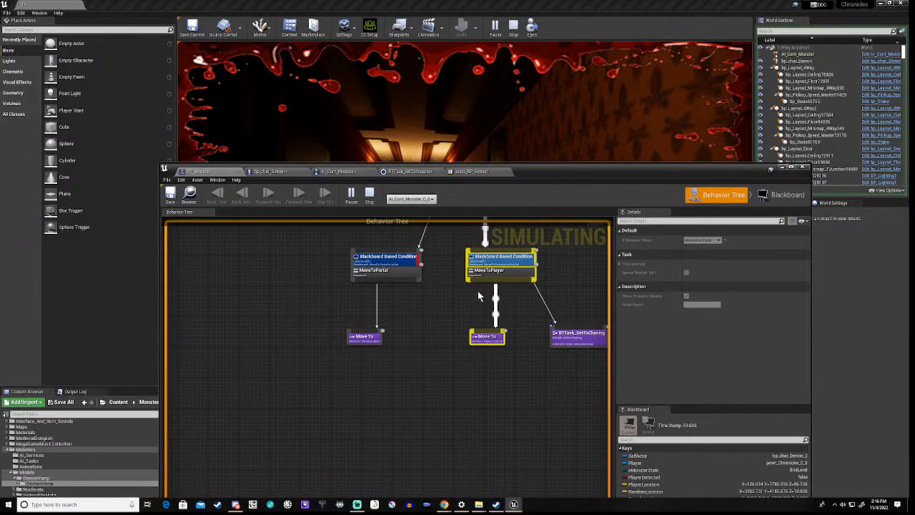
pyautogui.scroll(2, 478, 290)
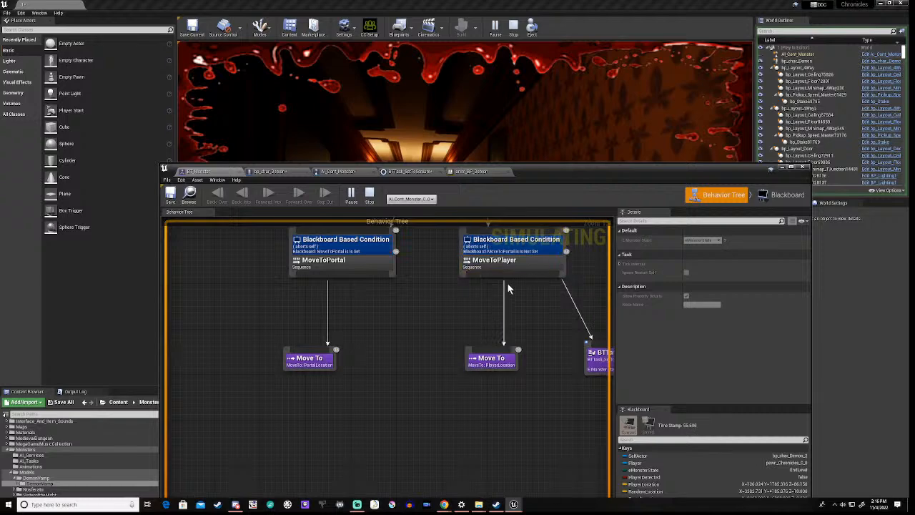
pyautogui.moveTo(538, 300); pyautogui.dragTo(424, 313, button='right')
pyautogui.moveTo(705, 171); pyautogui.dragTo(702, 93)
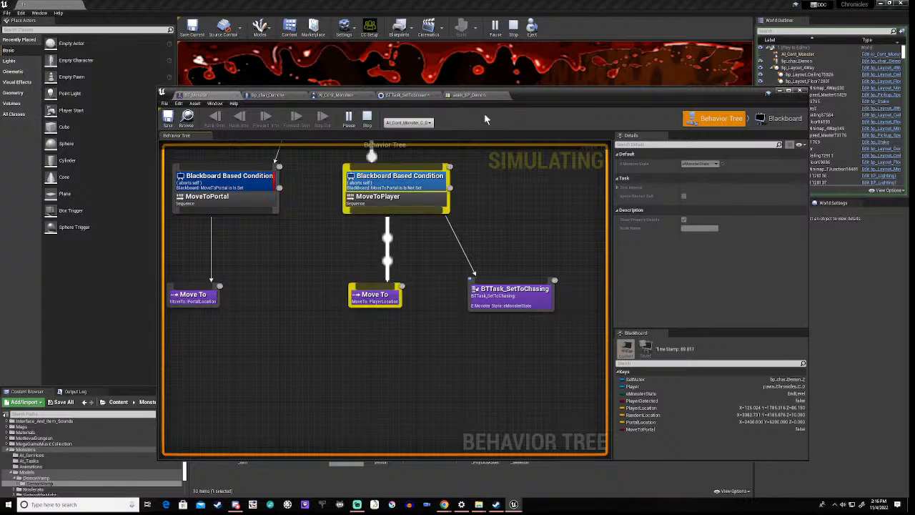
# Resume play with the behavior tree below the game view, walk past the portal and break the wooden barricade
pyautogui.moveTo(554, 94); pyautogui.dragTo(560, 365)
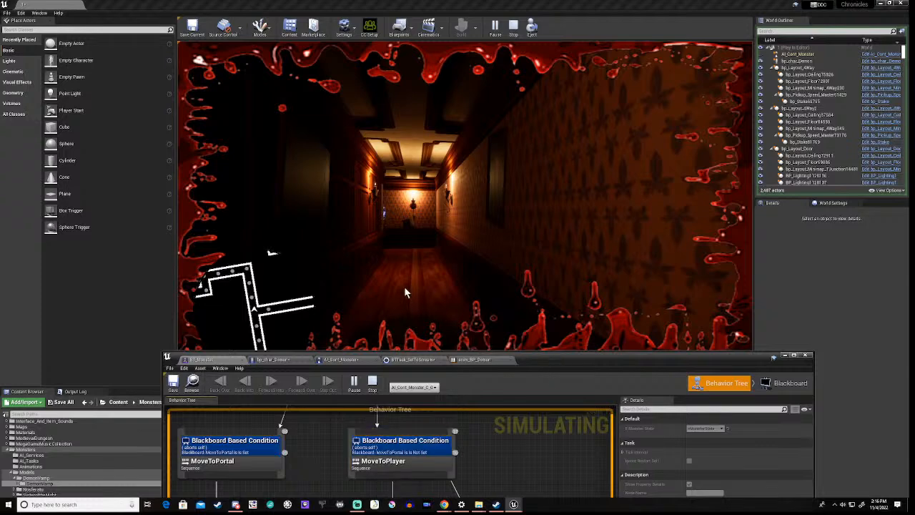
pyautogui.click(341, 290)
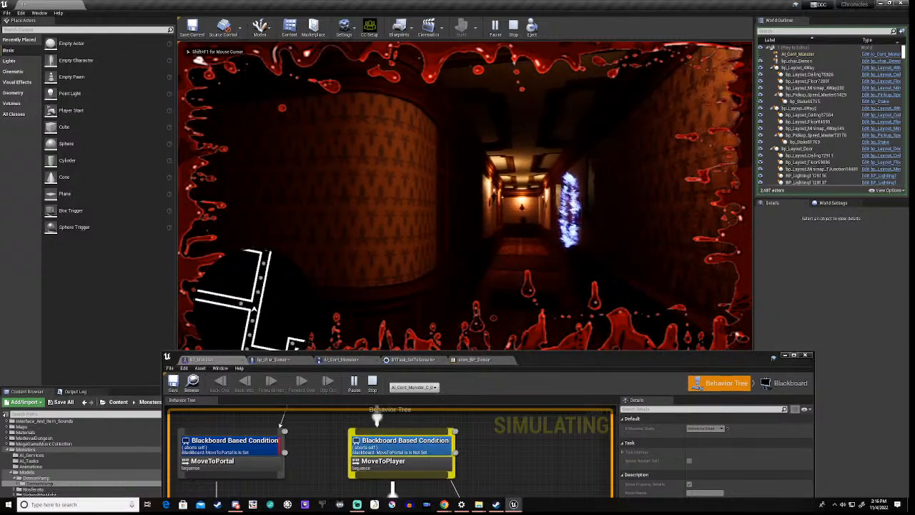
pyautogui.press('w')
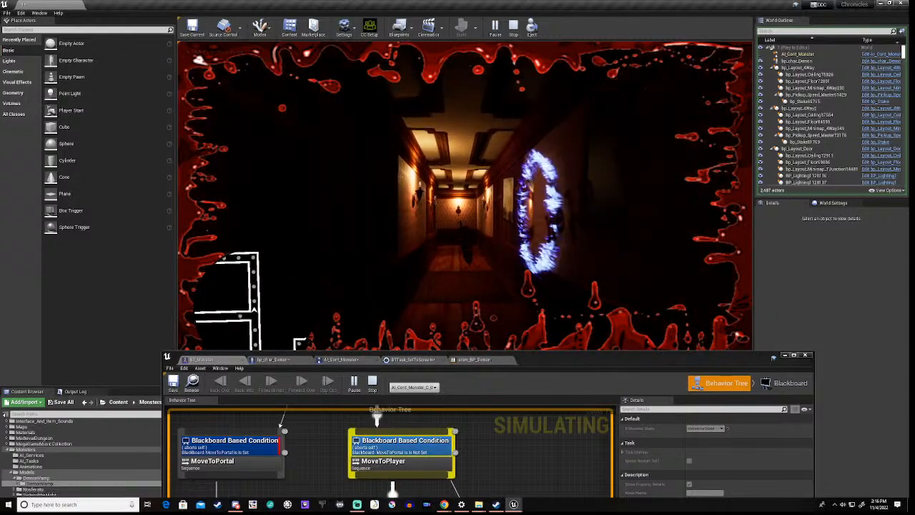
pyautogui.press('w')
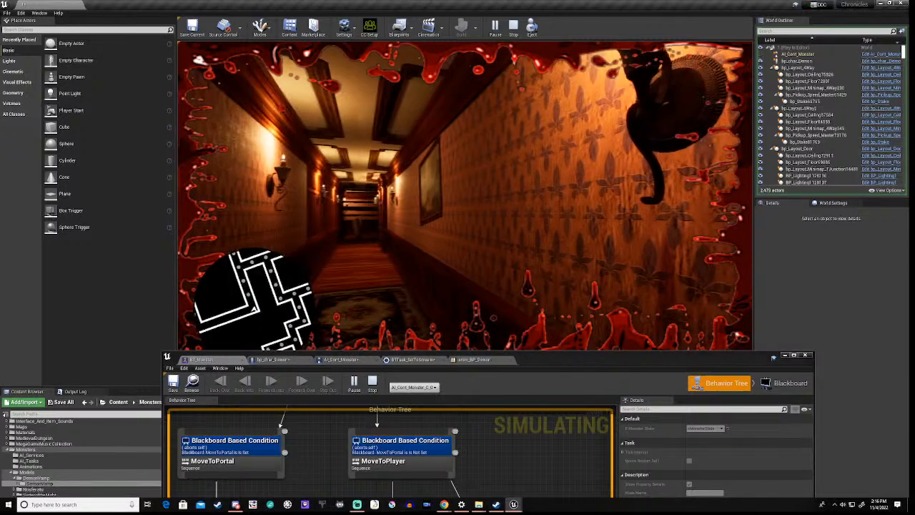
pyautogui.press('w')
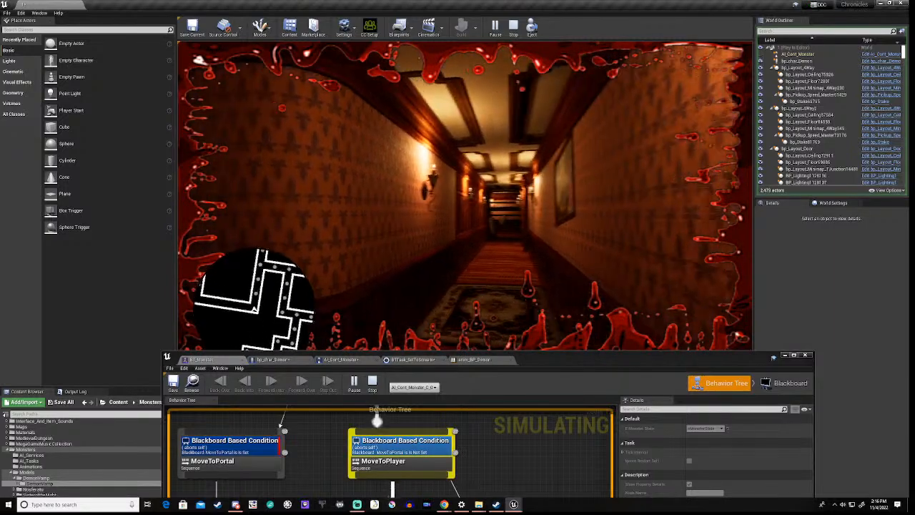
pyautogui.press('w')
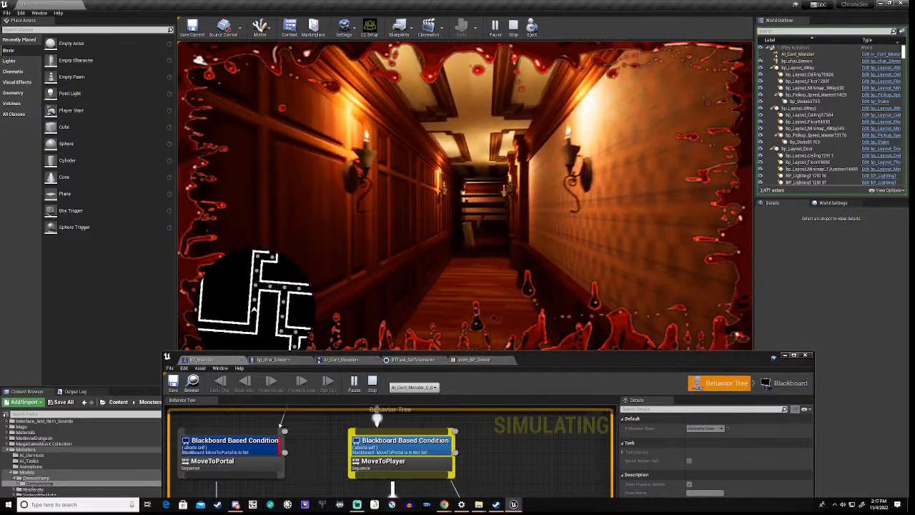
pyautogui.press('w')
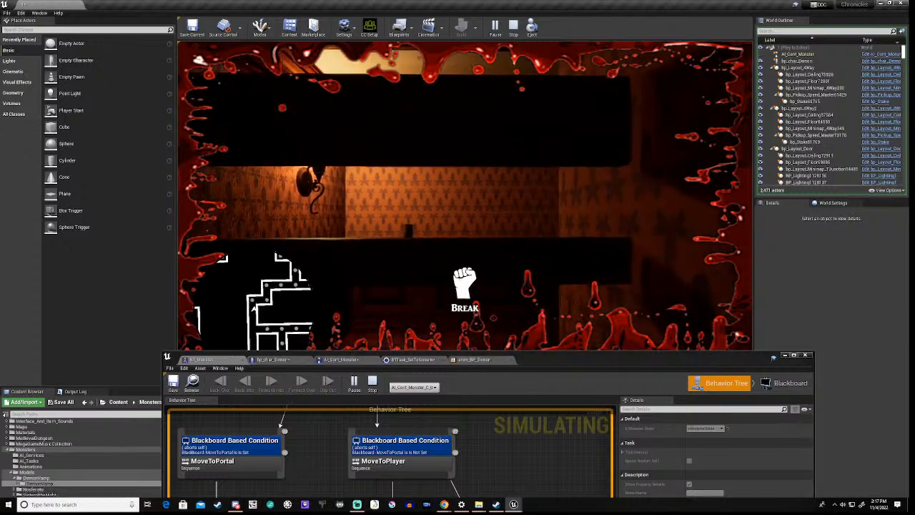
pyautogui.press('e')
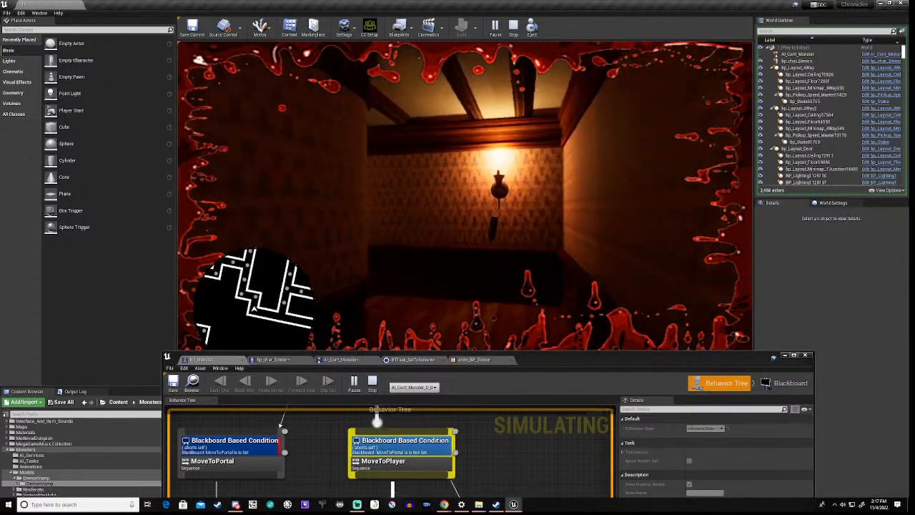
# Walk on through the corridors to find the monster while keeping the running MoveToPortal and MoveToPlayer sequences in view
pyautogui.press('w')
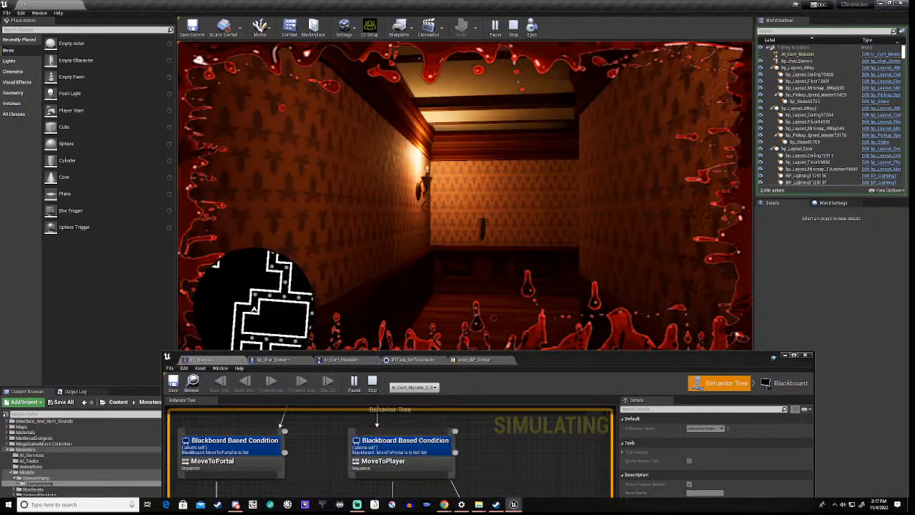
pyautogui.press('w')
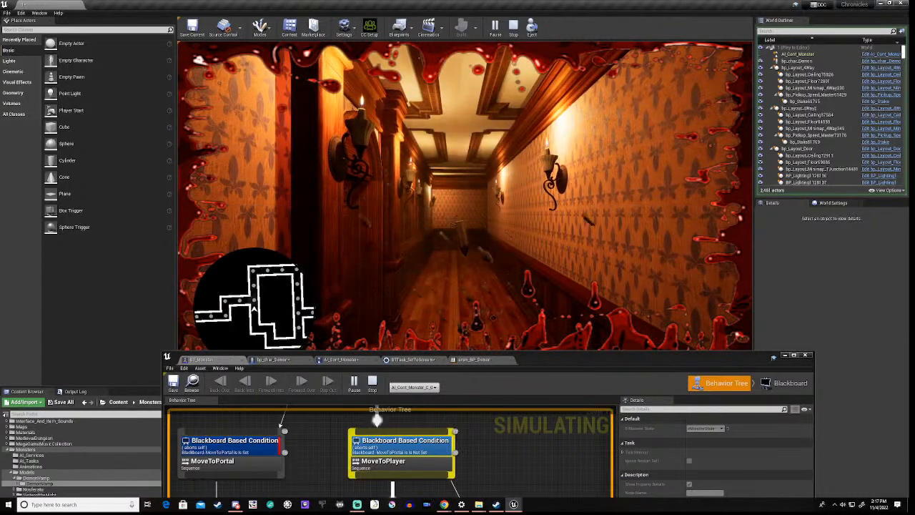
pyautogui.press('w')
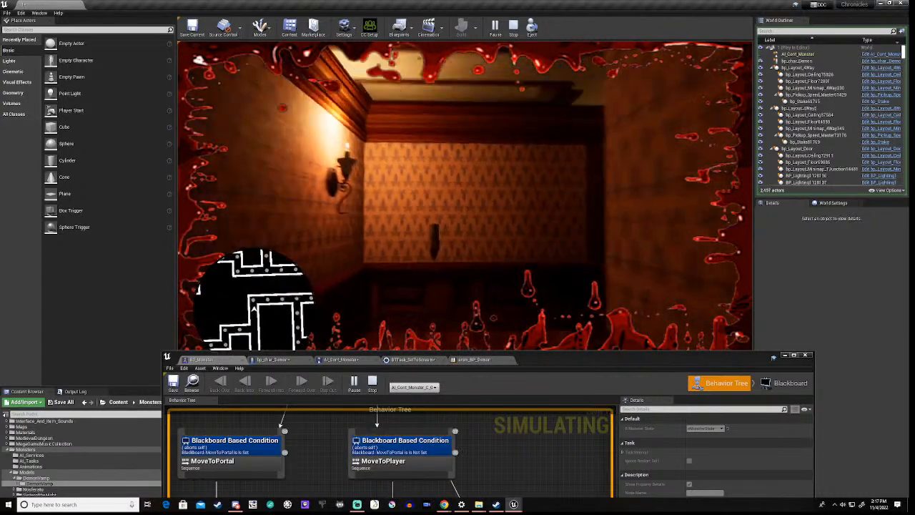
pyautogui.press('w')
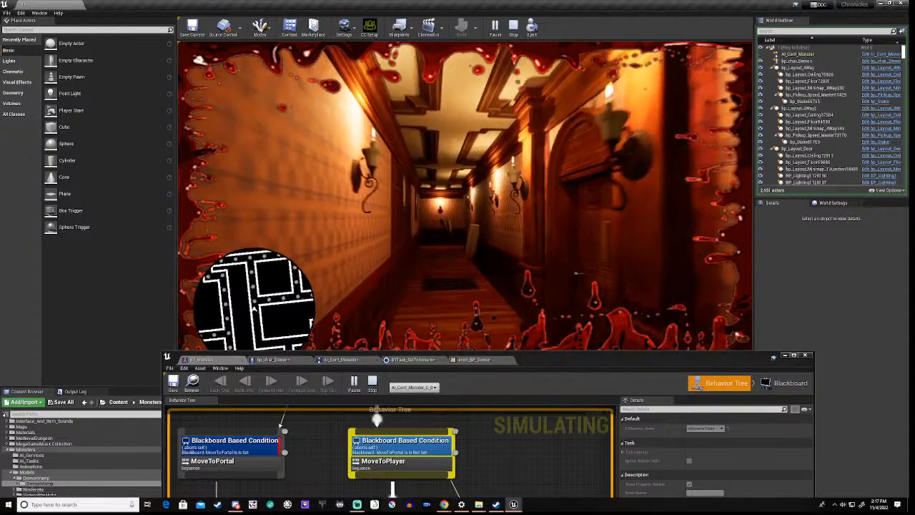
pyautogui.press('w')
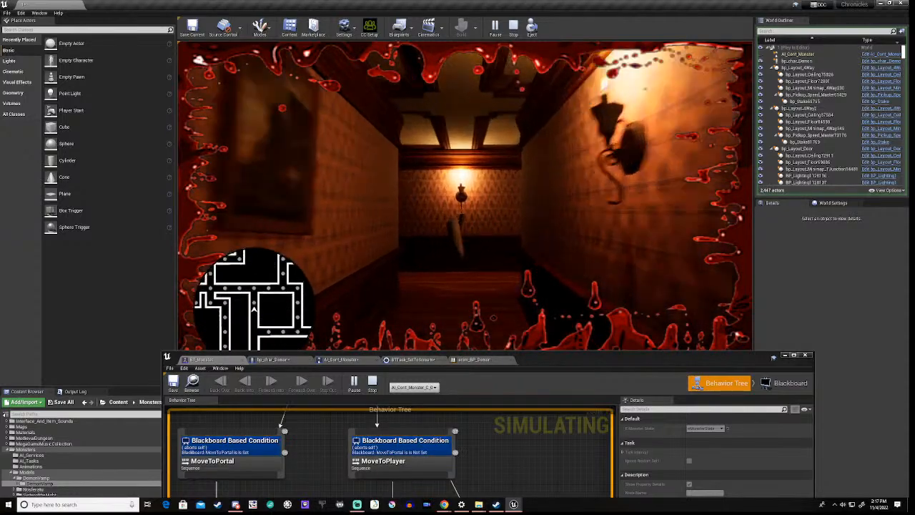
pyautogui.press('w')
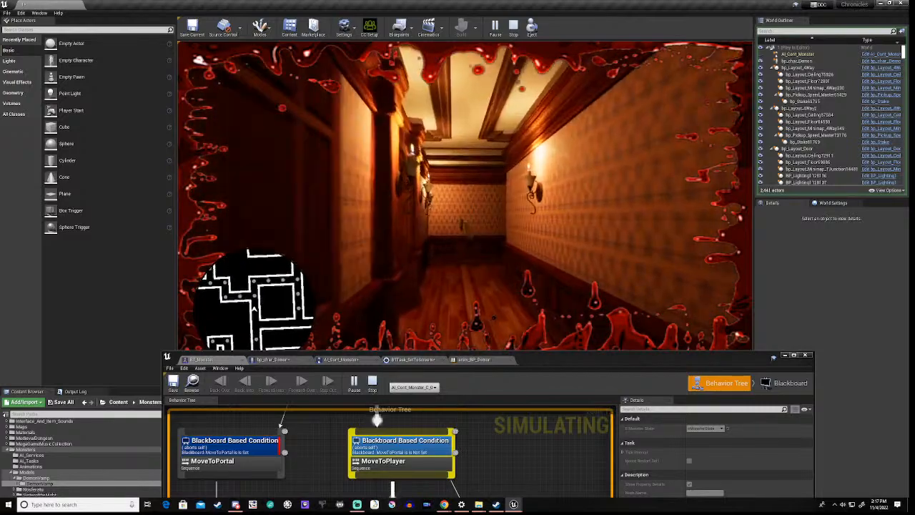
pyautogui.press('w')
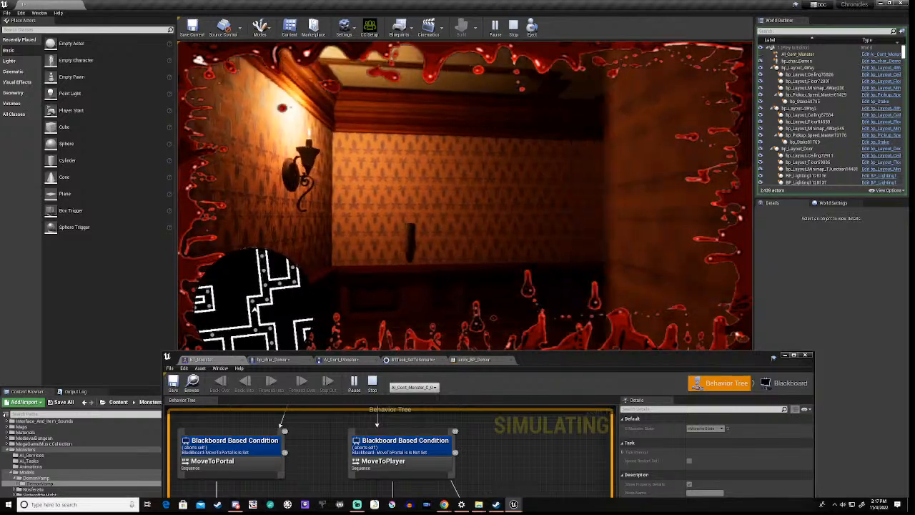
pyautogui.press('w')
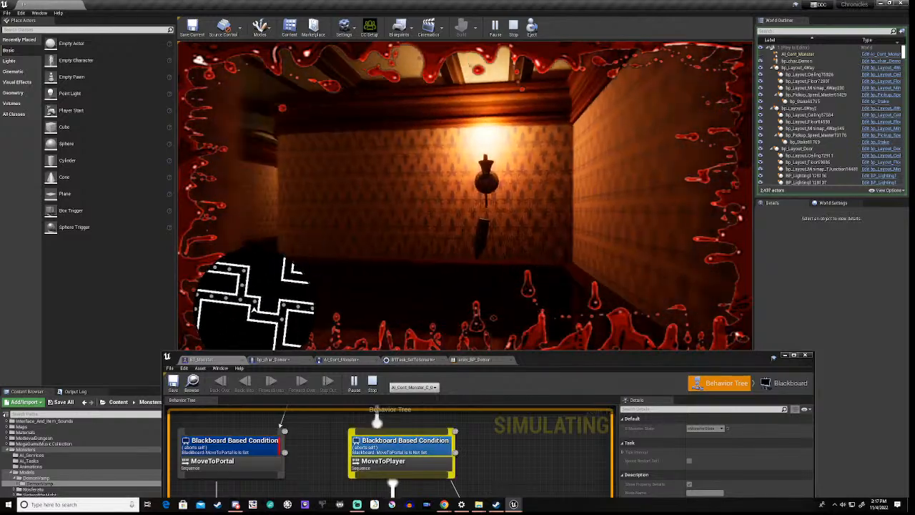
pyautogui.press('w')
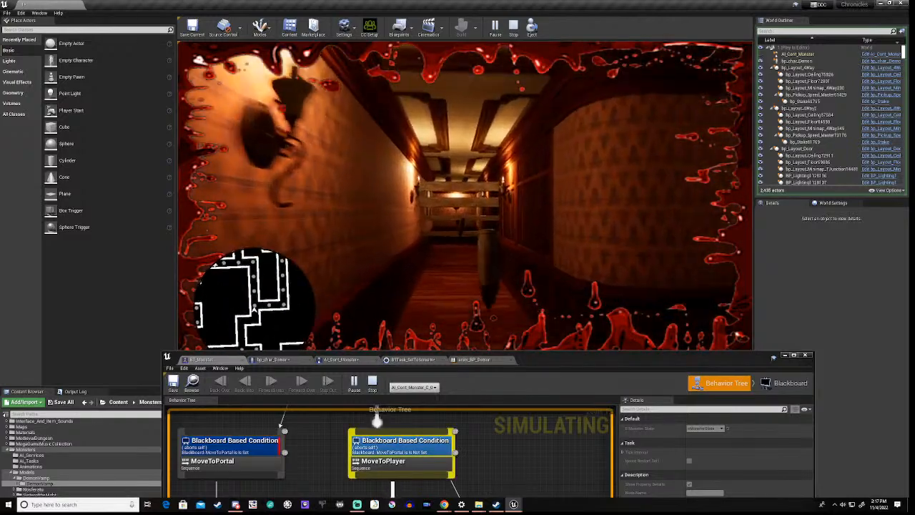
pyautogui.press('w')
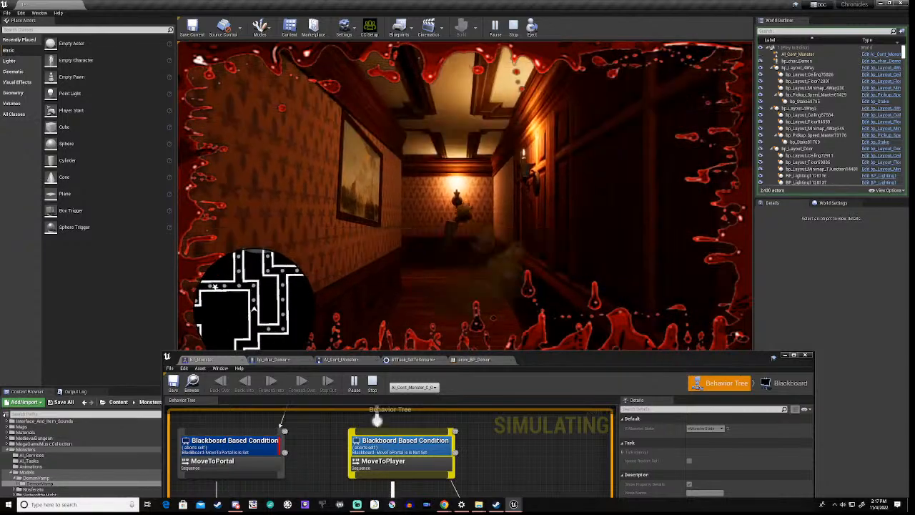
pyautogui.press('w')
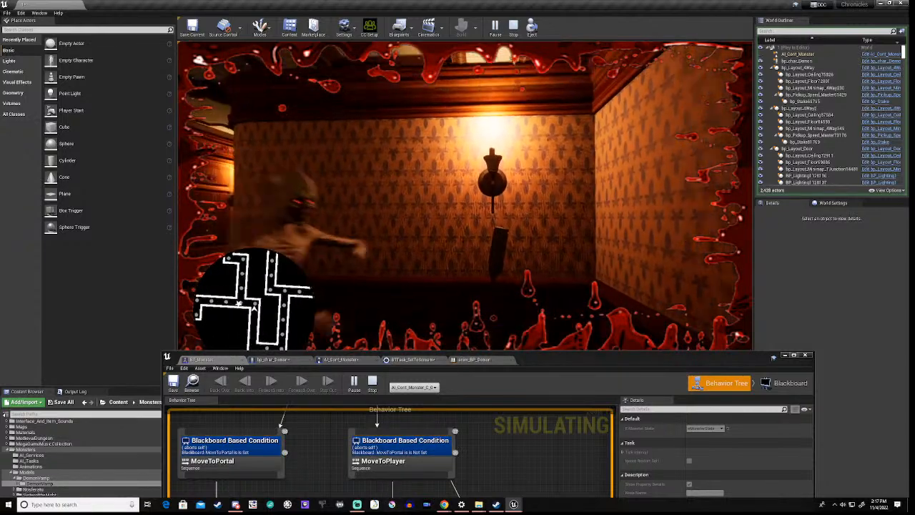
# Back away from the monster, approach it again to observe its movement, and end the play session
pyautogui.press('s')
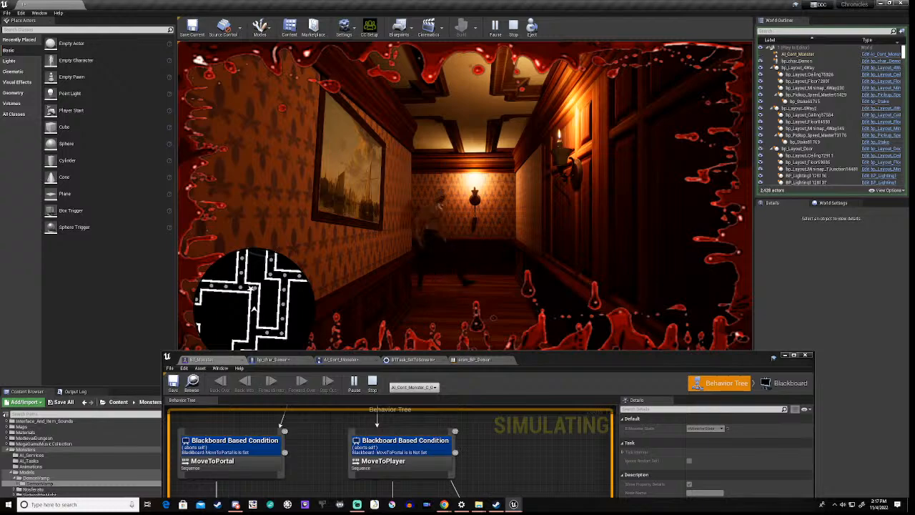
pyautogui.press('s')
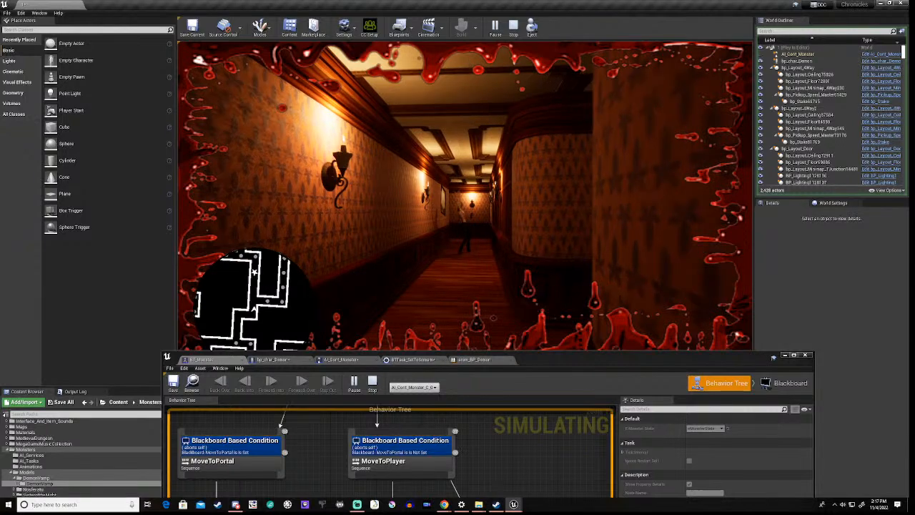
pyautogui.press('w')
pyautogui.press('w')
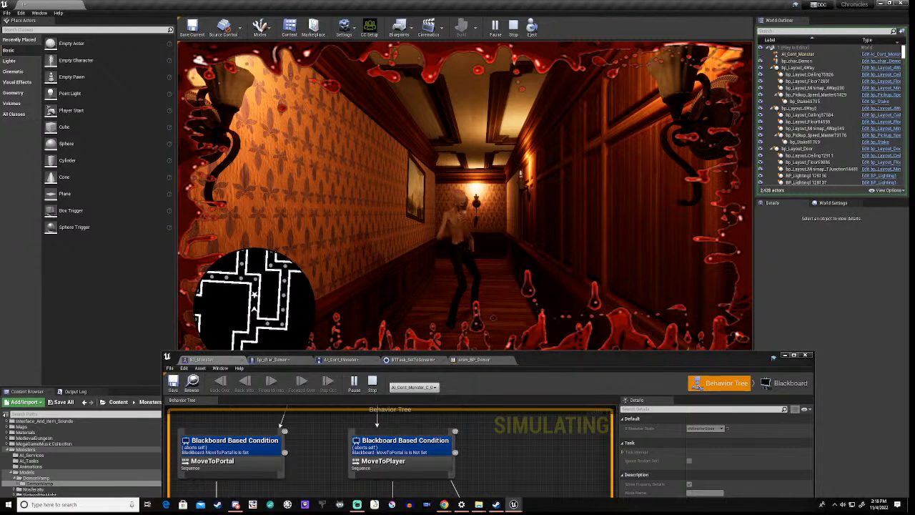
pyautogui.press('Escape')
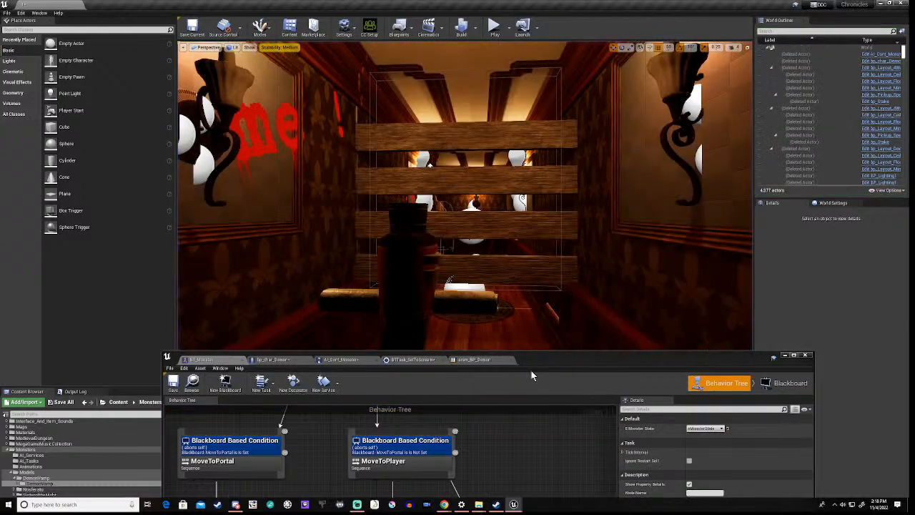
# Examine the BT_Monster branch from BTTask_SetToScream through the return-location tasks and the BTService_NearerToPortal Selector to the MoveToPortal and MoveToPlayer sequences
pyautogui.moveTo(542, 361); pyautogui.dragTo(563, 180)
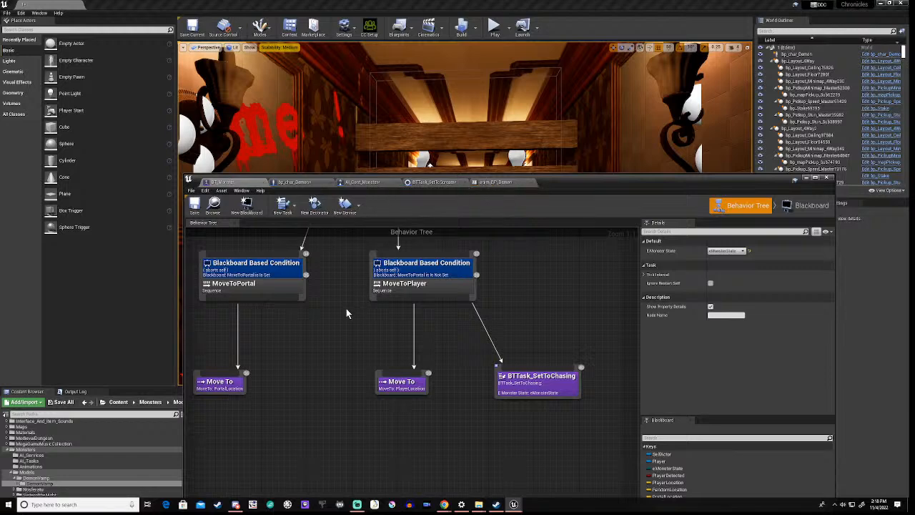
pyautogui.moveTo(346, 313); pyautogui.dragTo(445, 362, button='right')
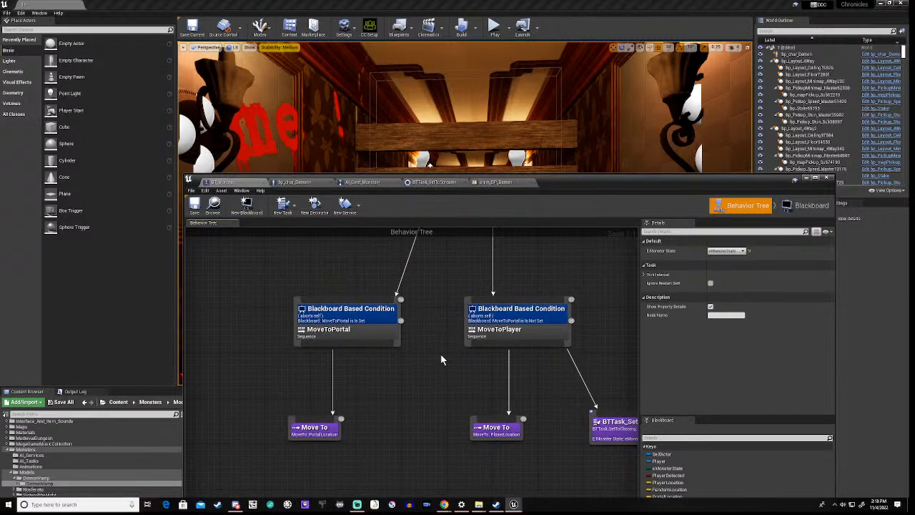
pyautogui.scroll(-4, 441, 359)
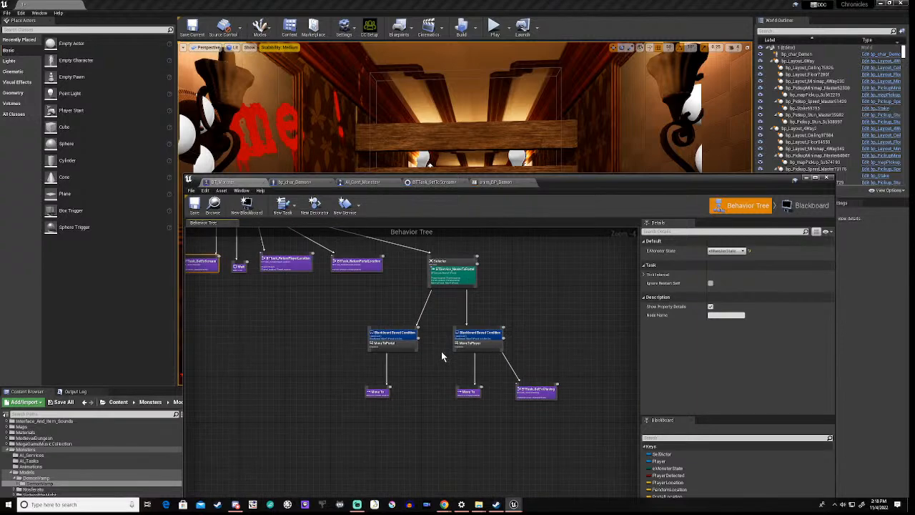
pyautogui.moveTo(436, 329); pyautogui.dragTo(604, 438, button='right')
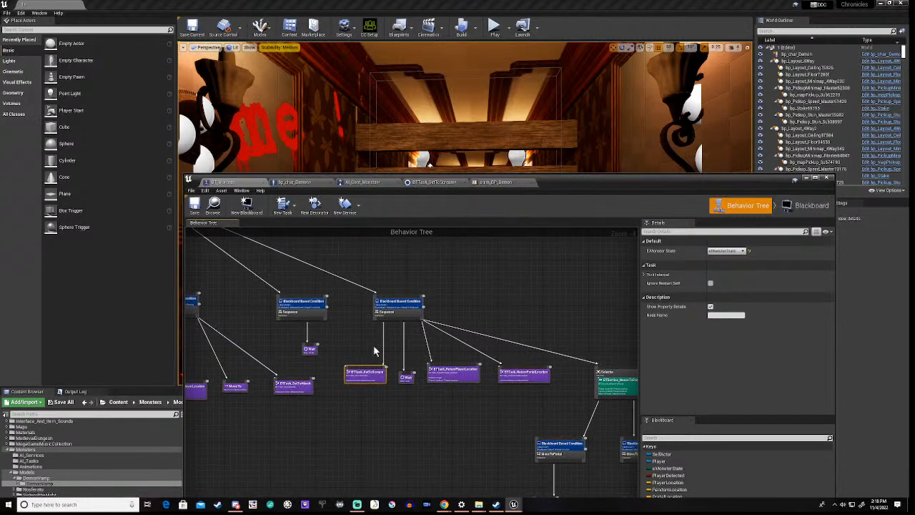
pyautogui.scroll(3, 361, 393)
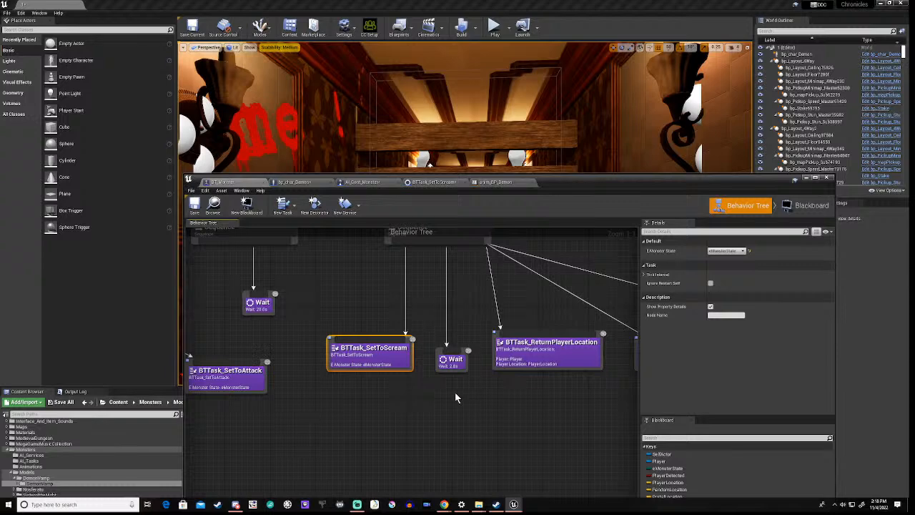
pyautogui.moveTo(500, 394); pyautogui.dragTo(296, 405, button='right')
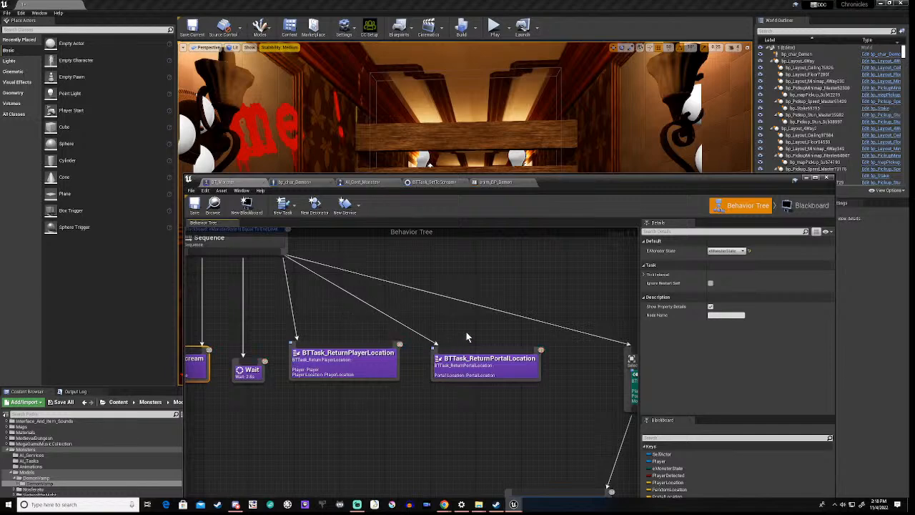
pyautogui.moveTo(563, 413); pyautogui.dragTo(320, 346, button='right')
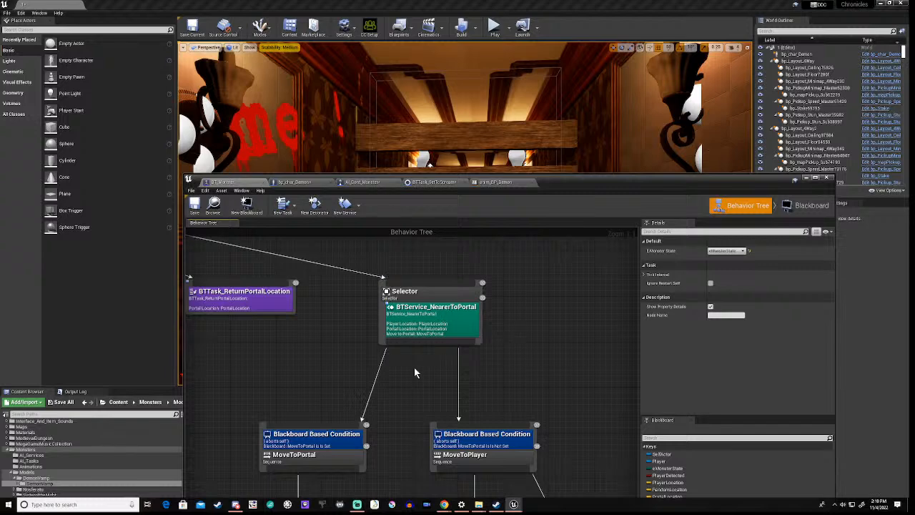
pyautogui.moveTo(399, 421); pyautogui.dragTo(451, 314, button='right')
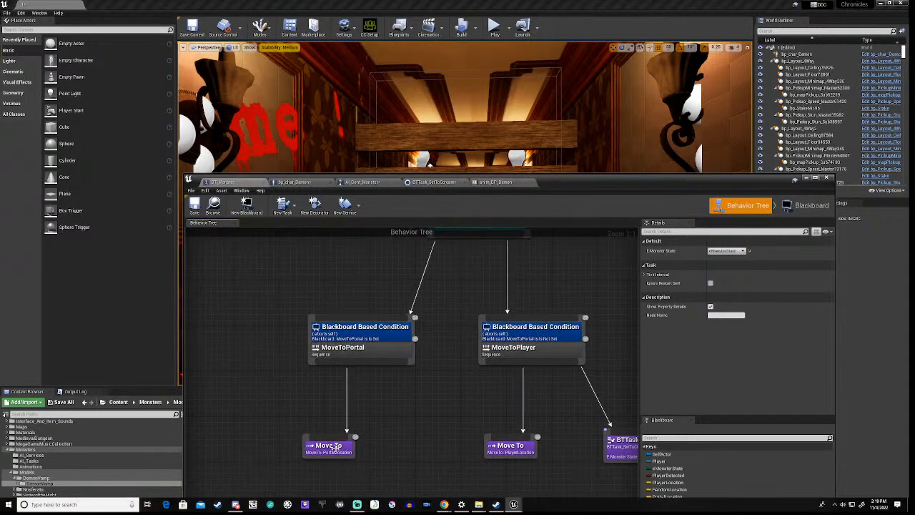
# Review the Move To and BTTask_SetToChasing tasks in BT_Monster, and open the BTService_NearerToPortal service attached to their parent Selector
pyautogui.moveTo(505, 405); pyautogui.dragTo(391, 390, button='right')
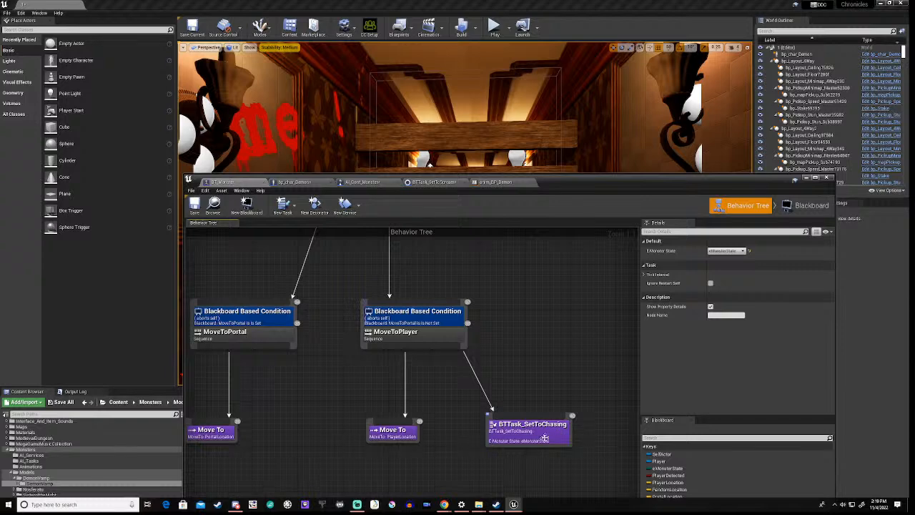
pyautogui.moveTo(302, 395); pyautogui.dragTo(422, 418, button='right')
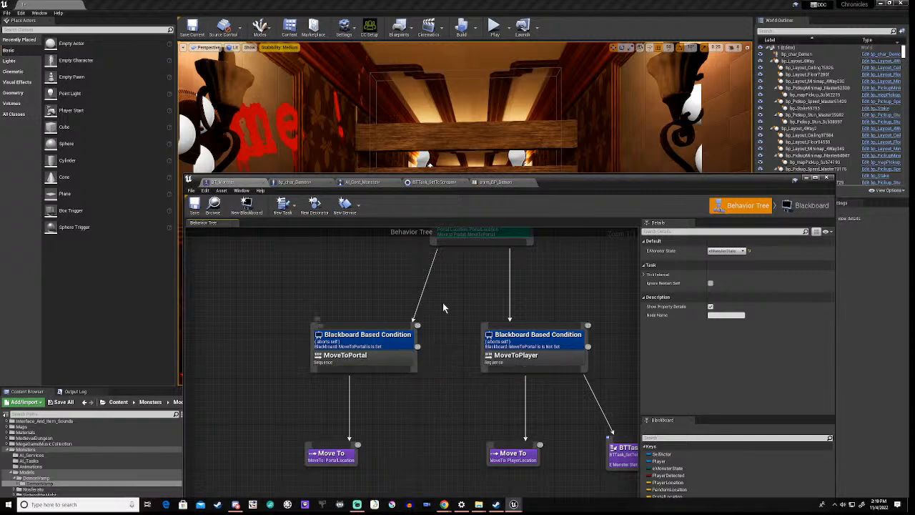
pyautogui.moveTo(441, 310); pyautogui.dragTo(423, 411, button='right')
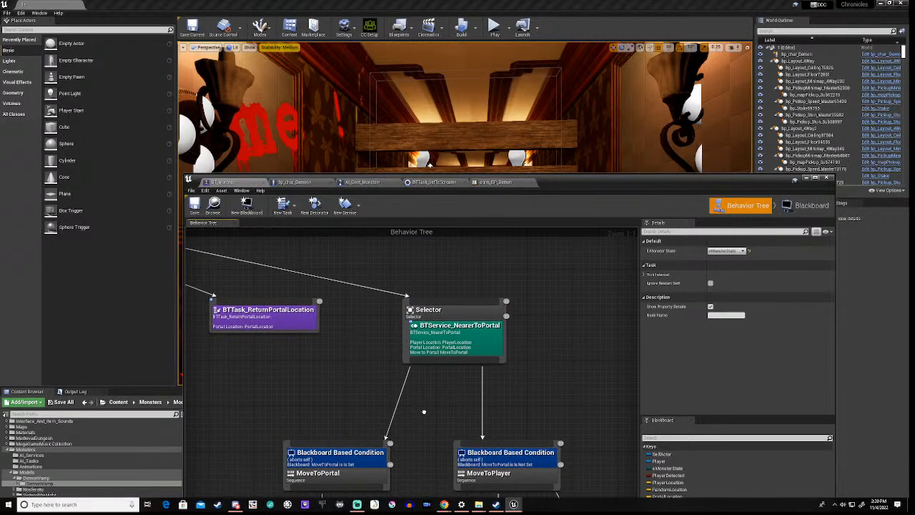
pyautogui.click(454, 332)
pyautogui.doubleClick(455, 332)
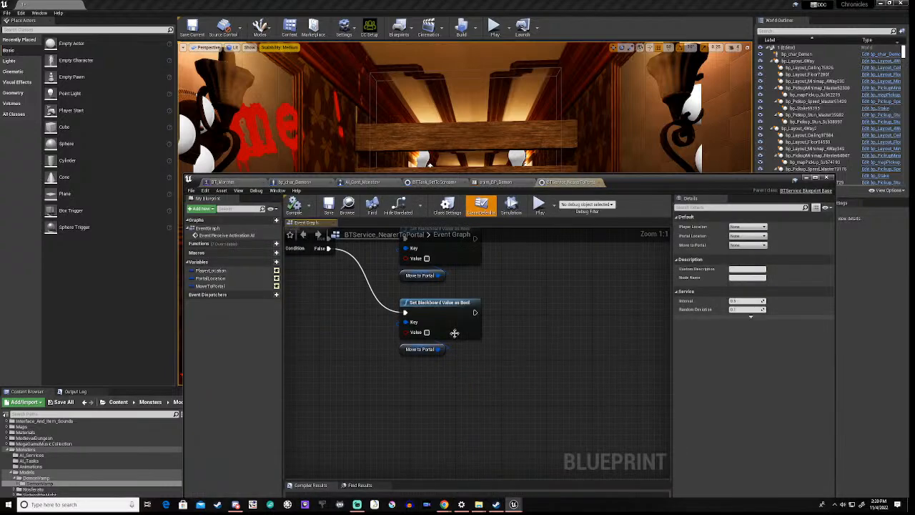
# Trace the player and portal distance comparison into the Branch, enable Value on the False-path Set Blackboard Value as Bool node, and compile
pyautogui.moveTo(313, 274); pyautogui.dragTo(394, 320, button='right')
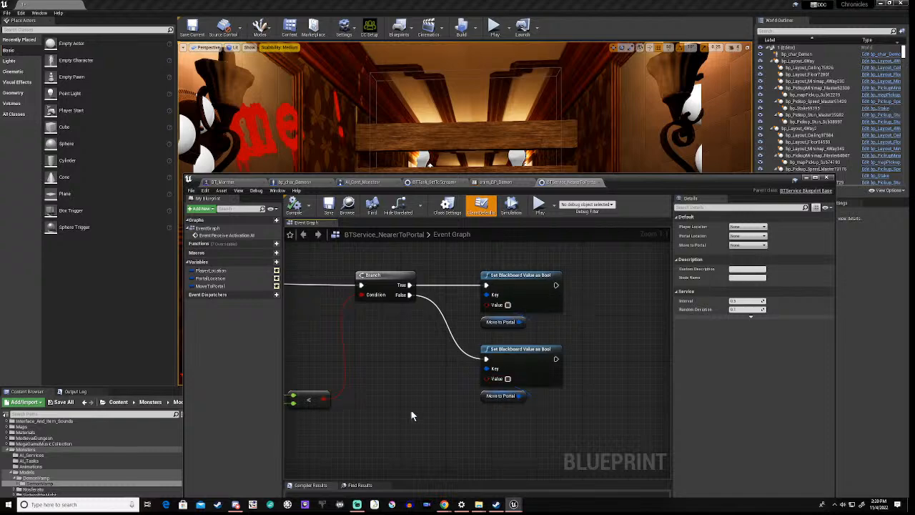
pyautogui.moveTo(309, 399); pyautogui.dragTo(572, 388, button='right')
pyautogui.moveTo(393, 365); pyautogui.dragTo(504, 356, button='right')
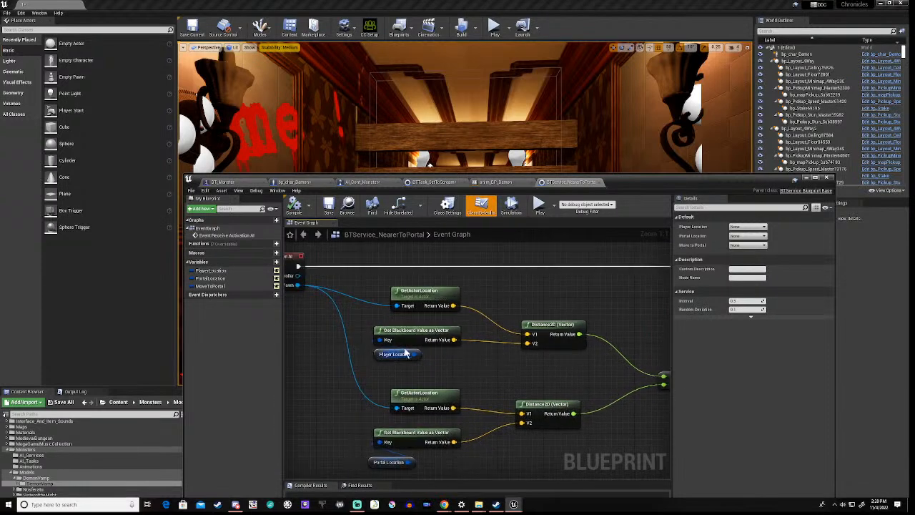
pyautogui.moveTo(578, 387); pyautogui.dragTo(489, 369, button='right')
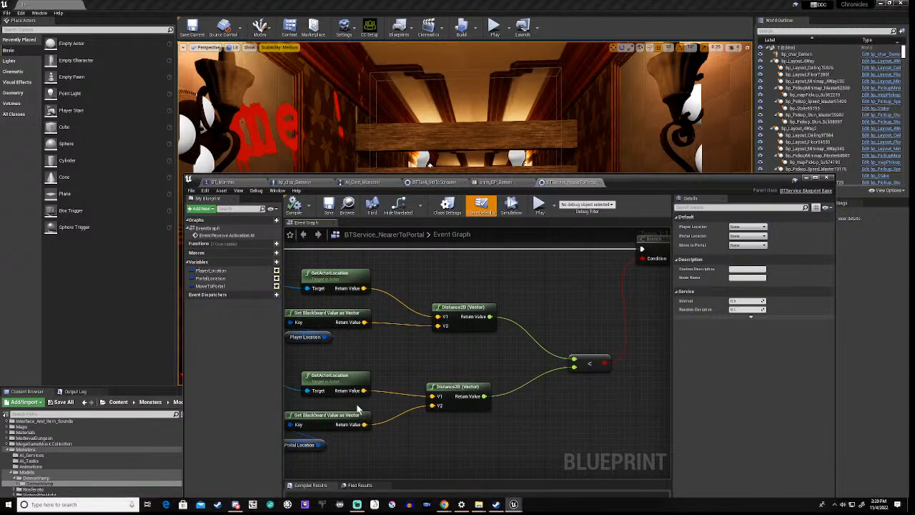
pyautogui.moveTo(632, 399); pyautogui.dragTo(453, 421, button='right')
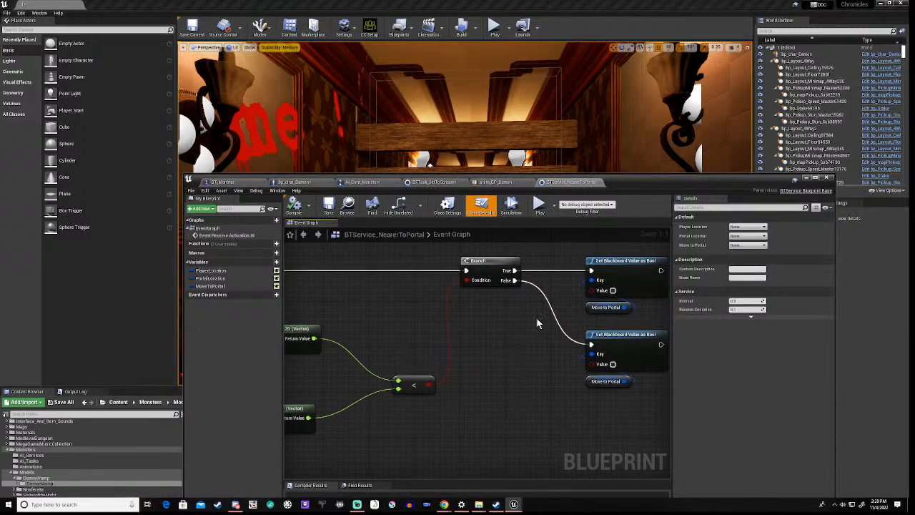
pyautogui.moveTo(603, 402); pyautogui.dragTo(475, 403, button='right')
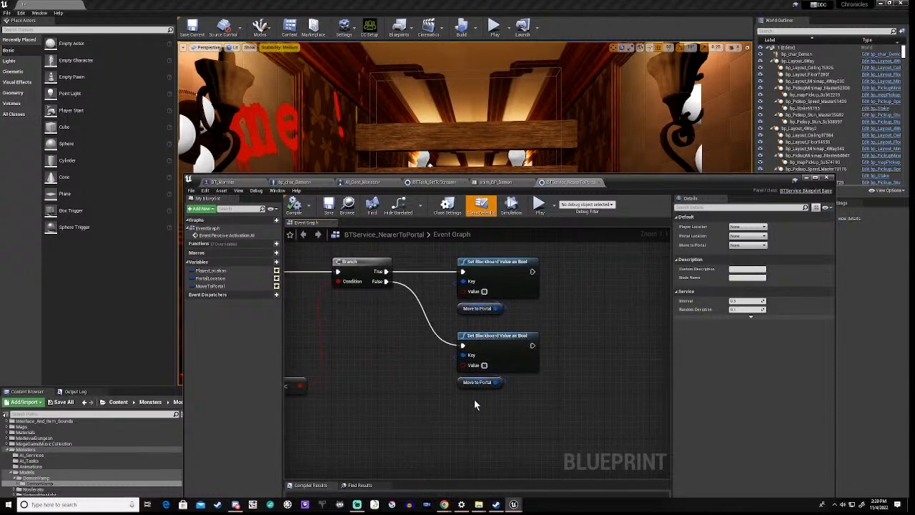
pyautogui.click(484, 366)
pyautogui.click(293, 206)
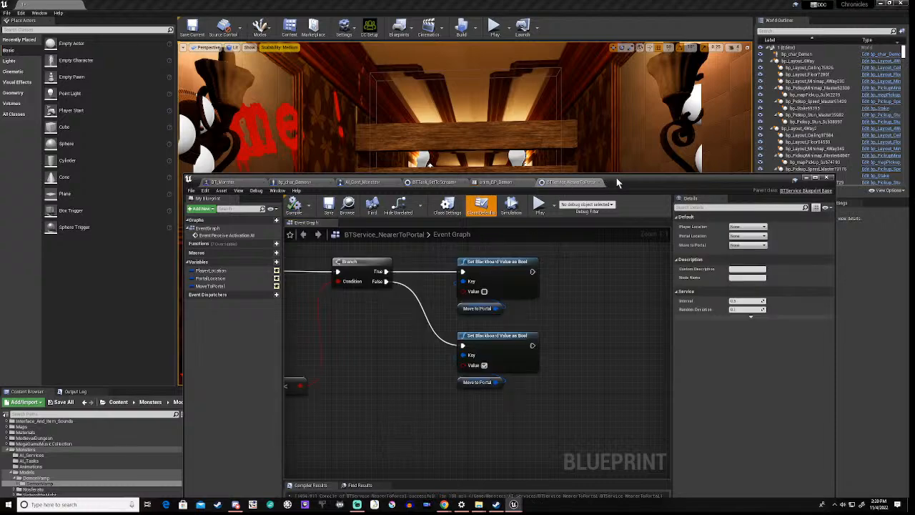
# Arrange BT_Monster below the game view with the MoveToPortal and MoveToPlayer sequences and their tasks in view
pyautogui.moveTo(617, 179); pyautogui.dragTo(602, 432)
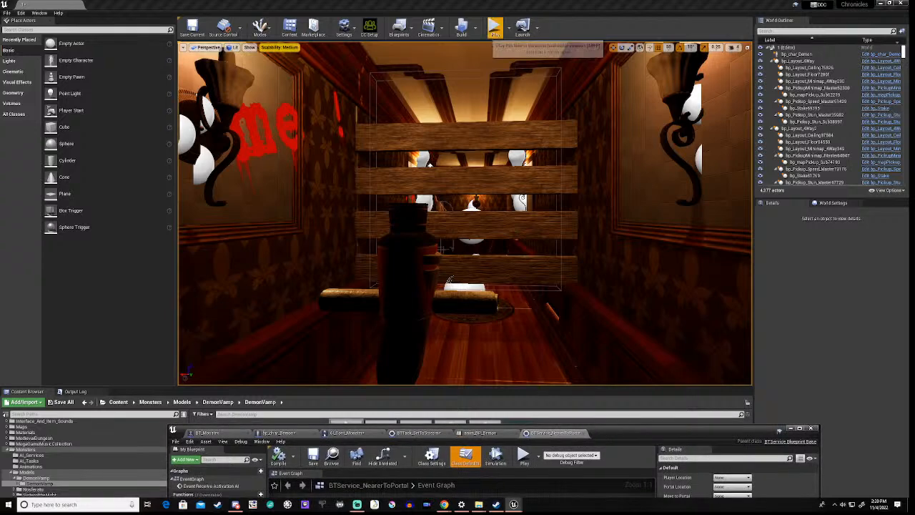
pyautogui.click(218, 436)
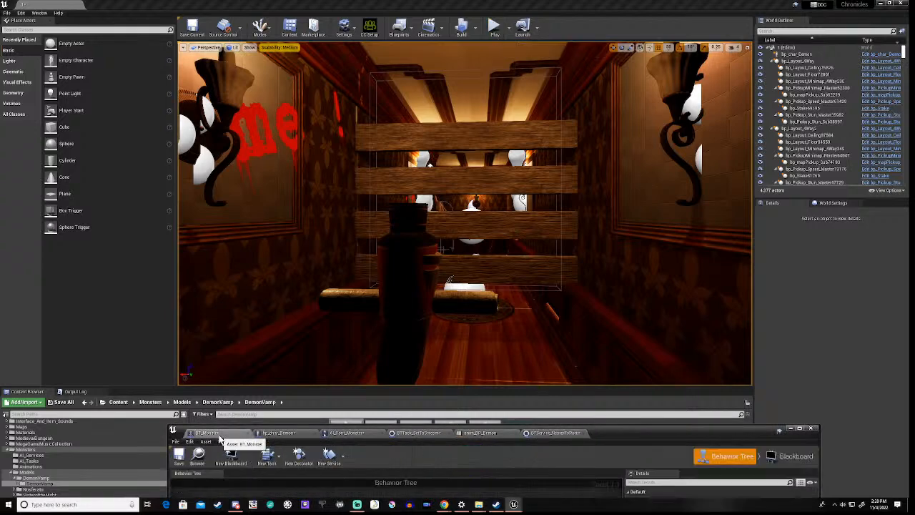
pyautogui.moveTo(613, 433); pyautogui.dragTo(626, 331)
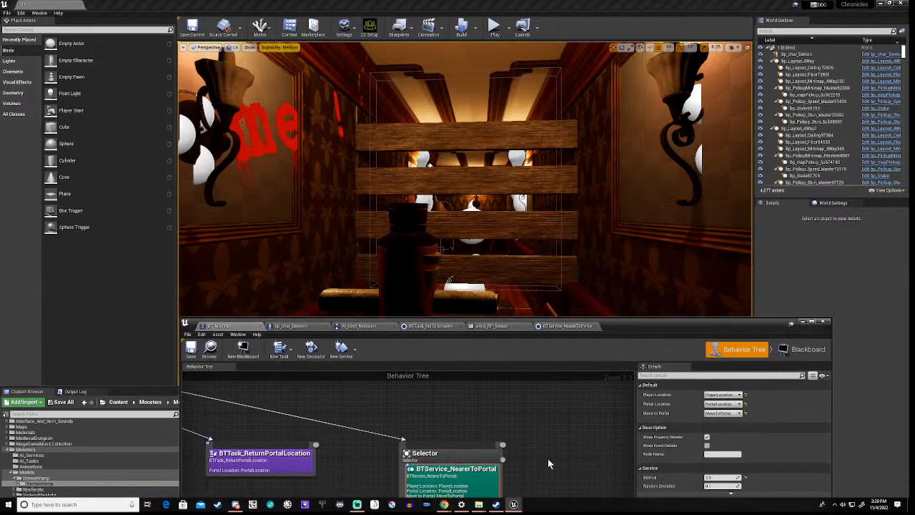
pyautogui.moveTo(551, 477); pyautogui.dragTo(554, 376, button='right')
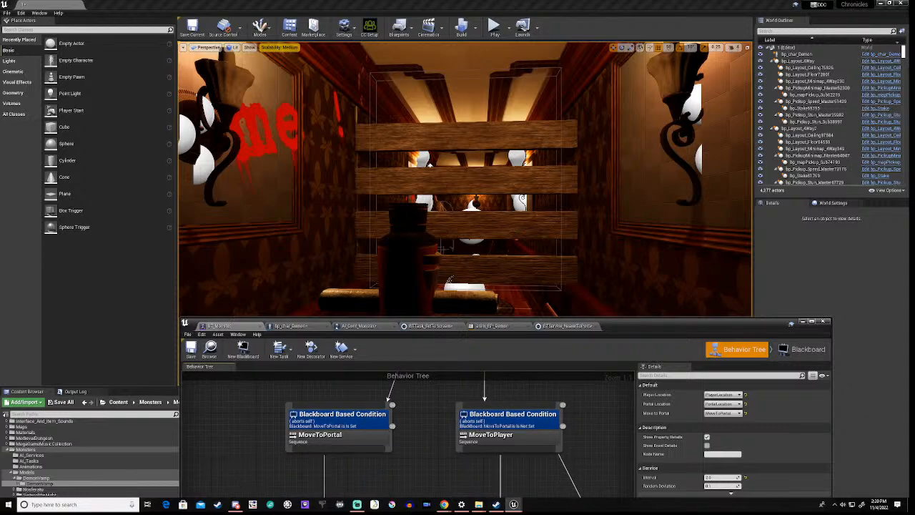
pyautogui.moveTo(621, 323); pyautogui.dragTo(644, 277)
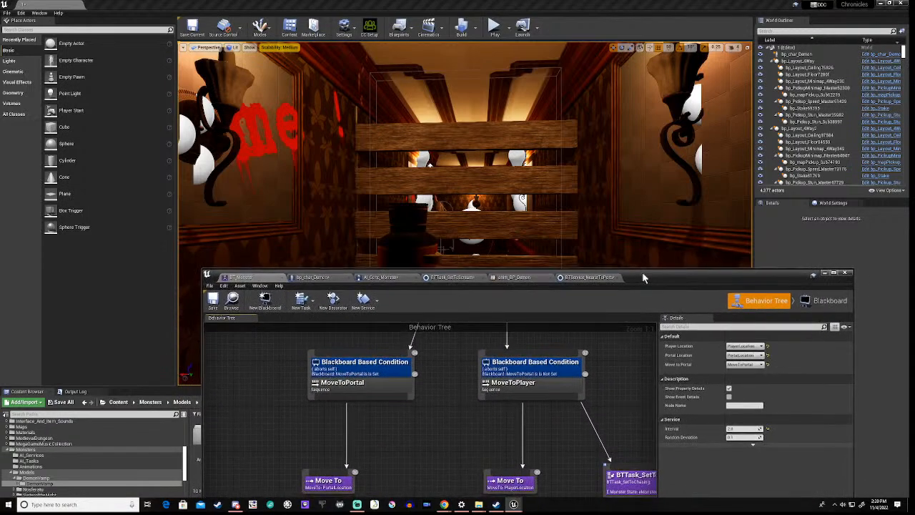
# Play the level and walk down the green corridor to observe which movement sequence runs, then release the game's mouse control
pyautogui.click(495, 27)
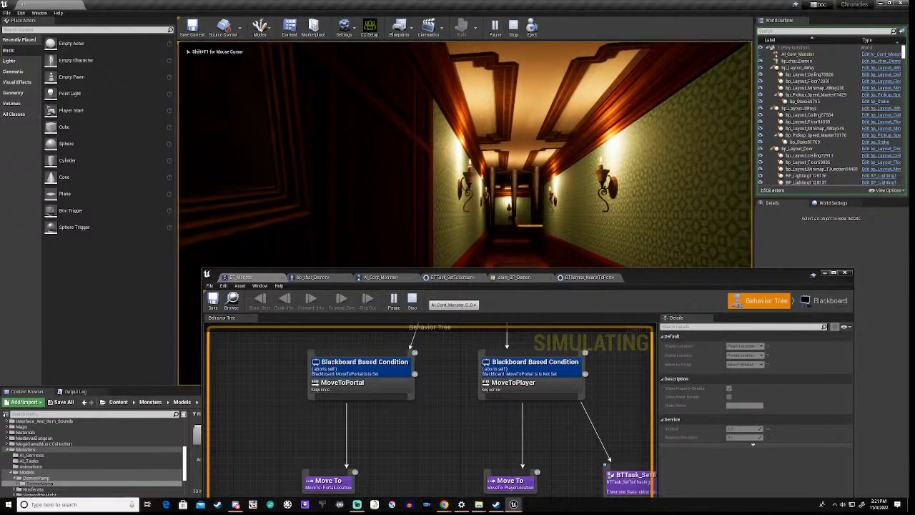
pyautogui.press('w')
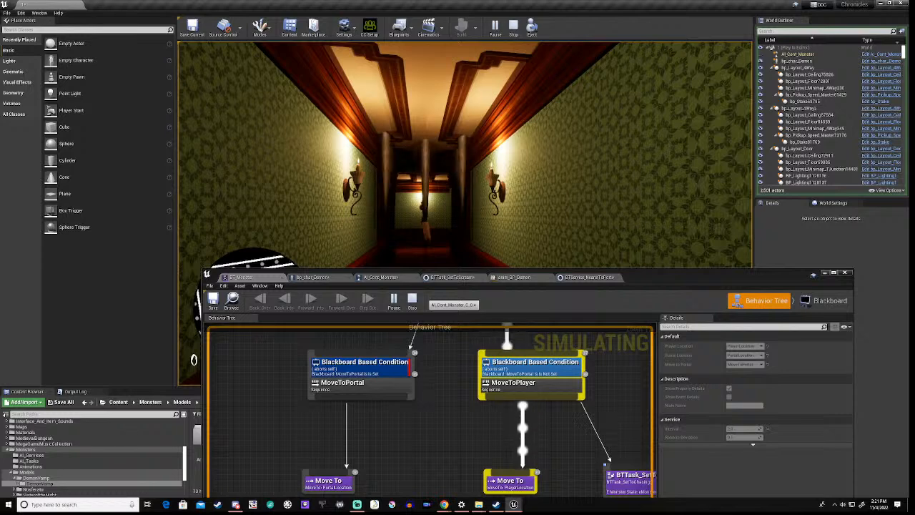
pyautogui.hotkey('alt', 'Tab')
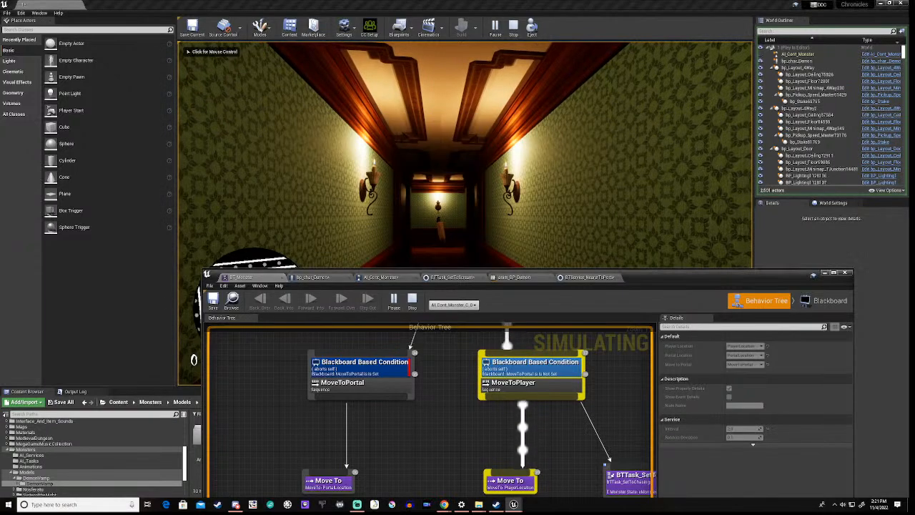
# Add a breakpoint to the Branch node in the BTService_NearerToPortal event graph
pyautogui.click(579, 276)
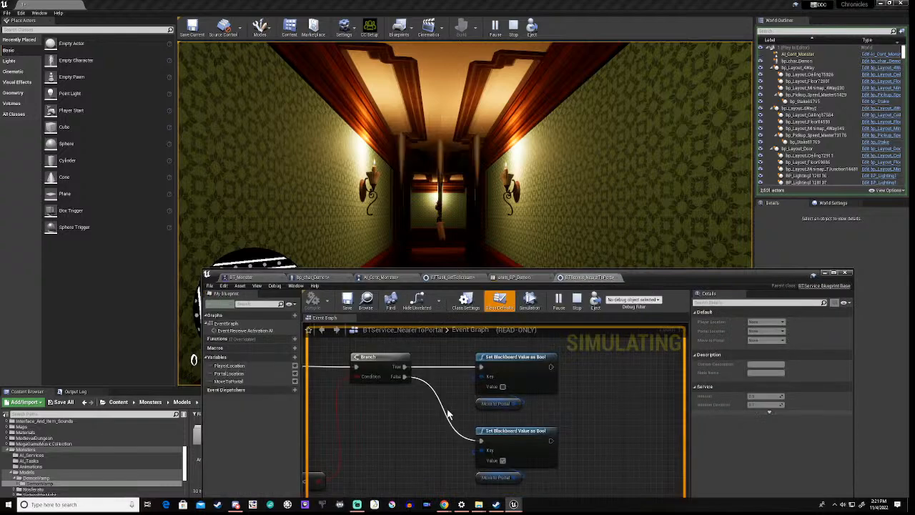
pyautogui.rightClick(392, 357)
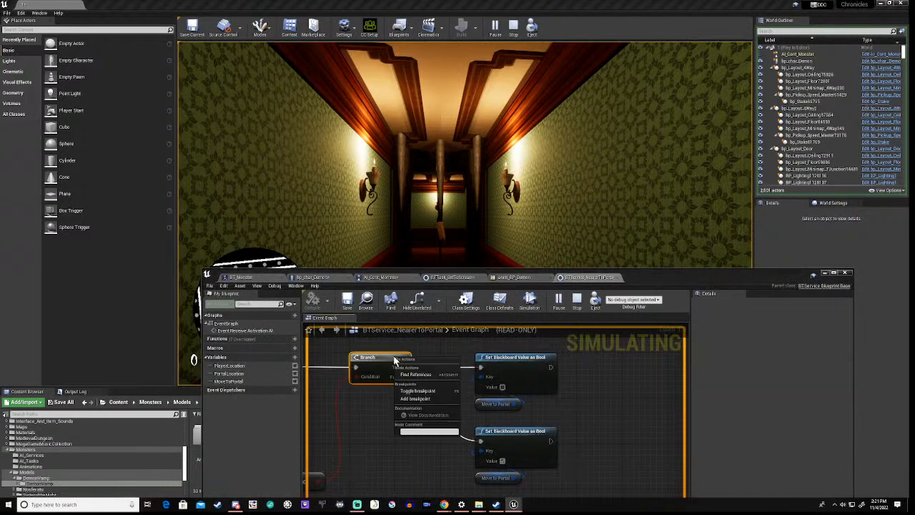
pyautogui.click(410, 399)
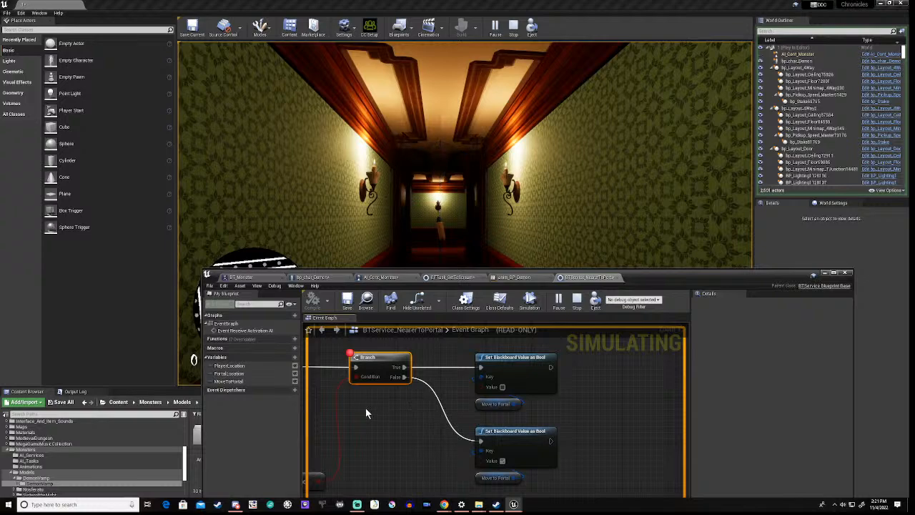
# Restart the play session with the service graph below the minimap and walk toward the wooden barricade until the Branch breakpoint triggers
pyautogui.moveTo(667, 275); pyautogui.dragTo(617, 348)
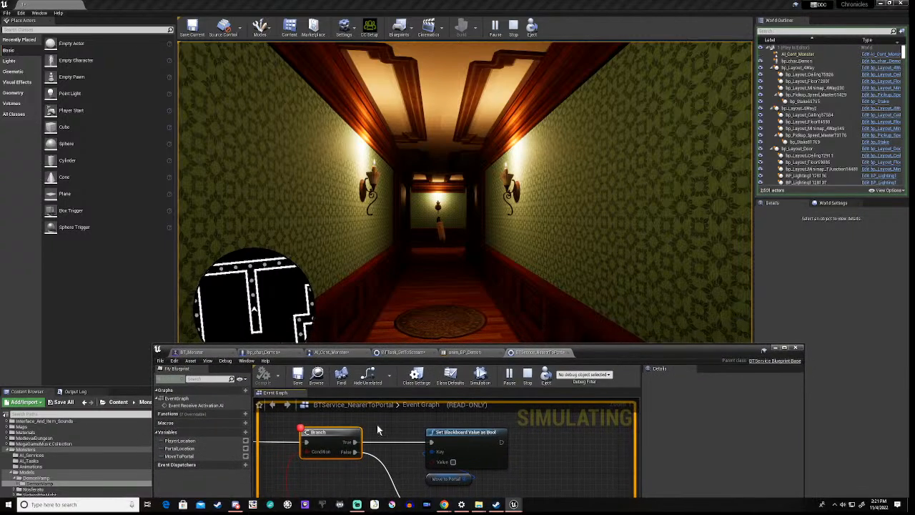
pyautogui.moveTo(379, 422); pyautogui.dragTo(422, 431, button='right')
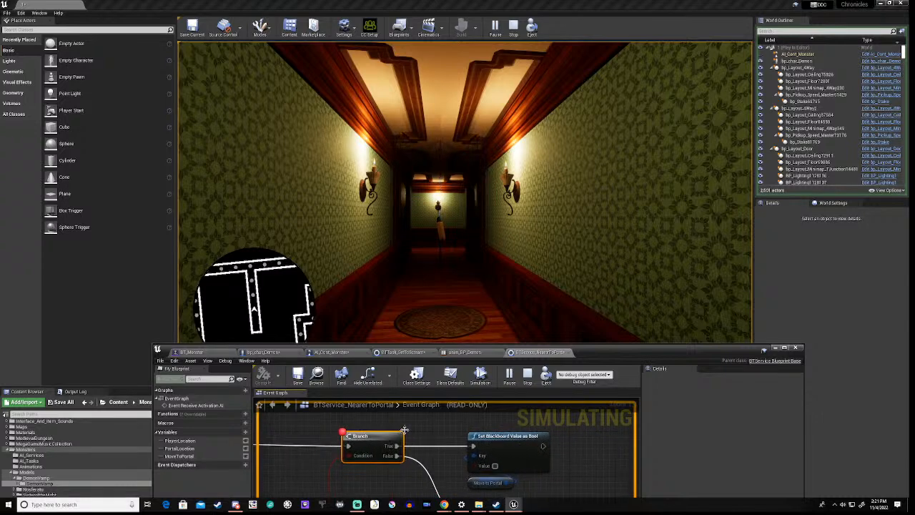
pyautogui.click(529, 379)
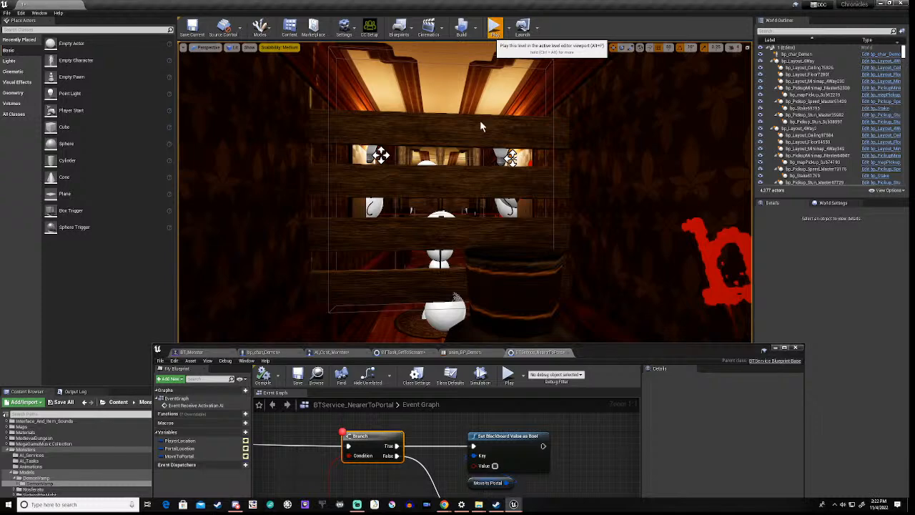
pyautogui.hotkey('alt', 'p')
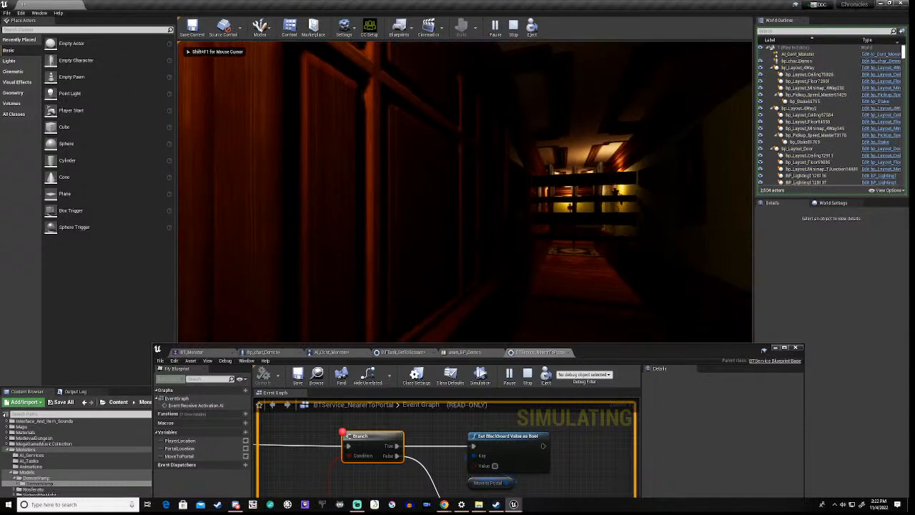
pyautogui.press('w')
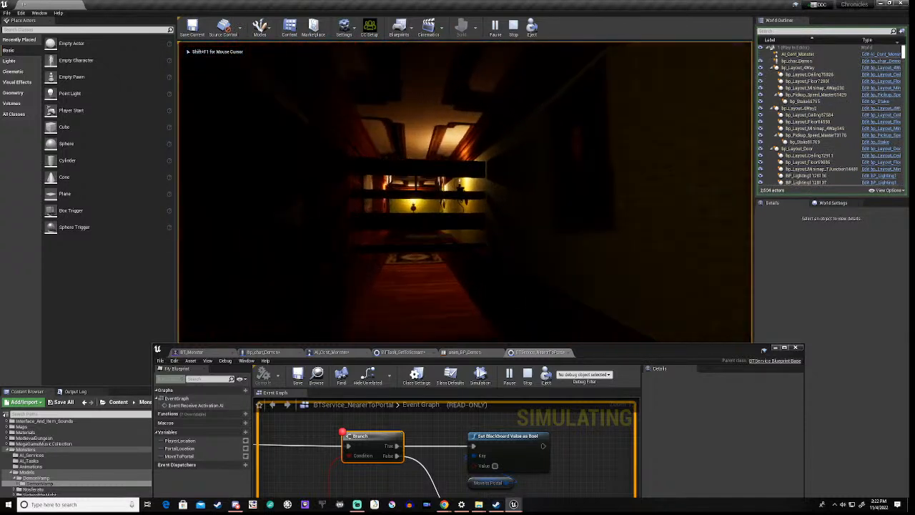
pyautogui.press('w')
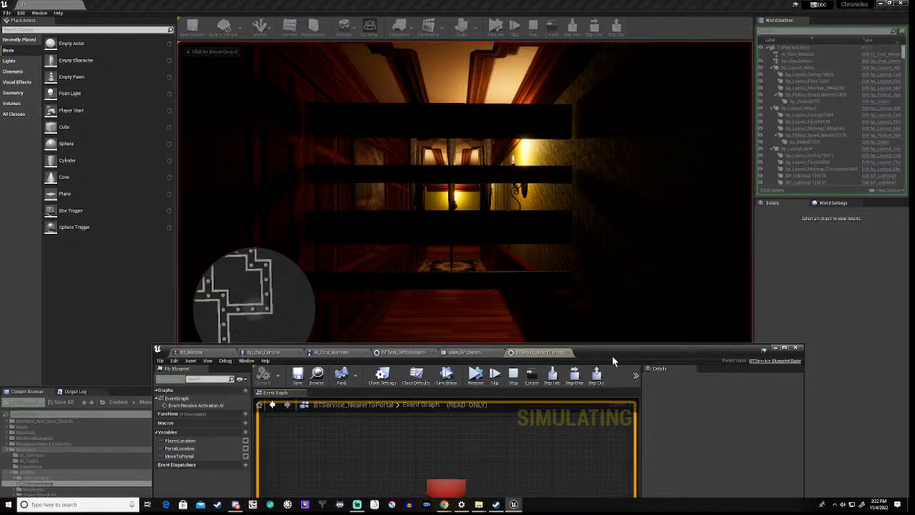
# Enlarge the paused service graph and inspect both Distance2D return values, the less-than comparison and the Branch outputs
pyautogui.moveTo(622, 348); pyautogui.dragTo(605, 219)
pyautogui.moveTo(316, 425); pyautogui.dragTo(564, 338, button='right')
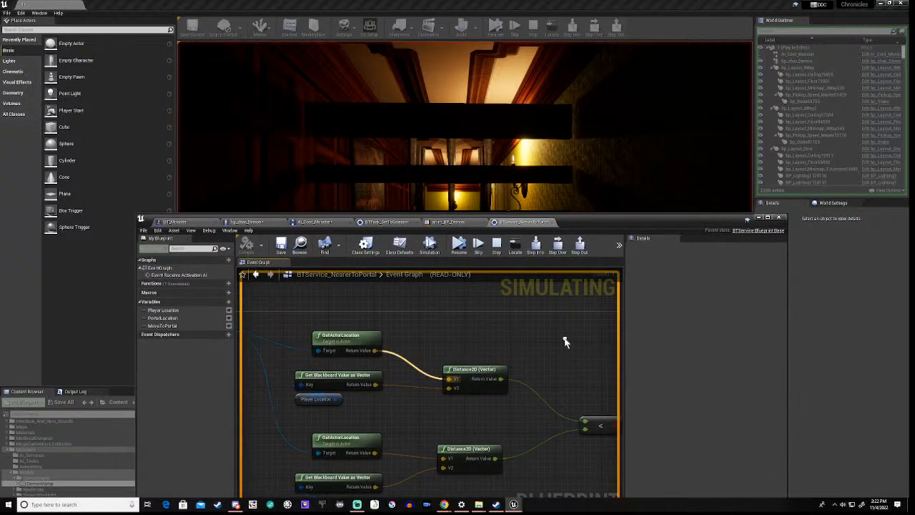
pyautogui.moveTo(500, 379)
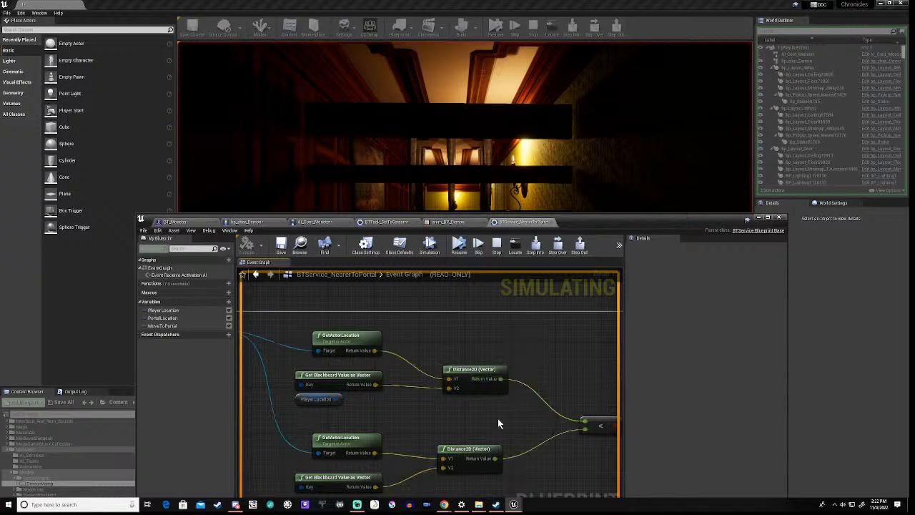
pyautogui.moveTo(495, 459)
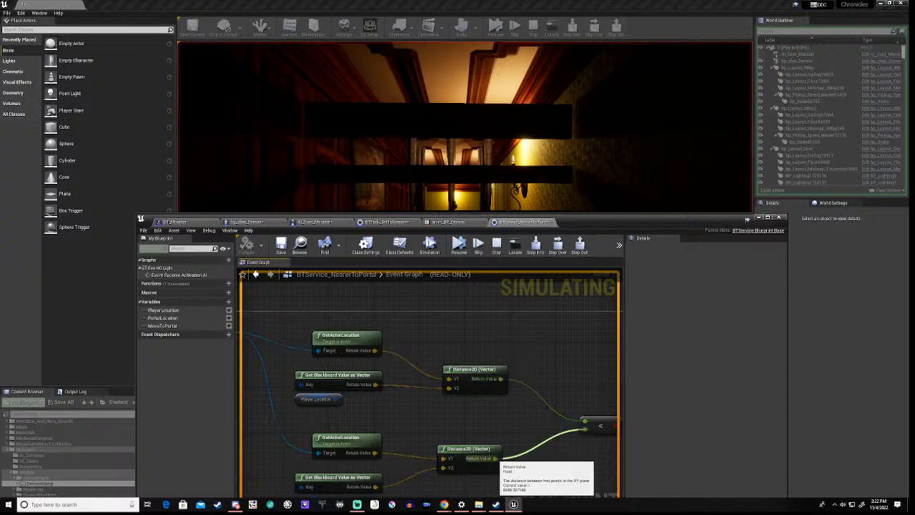
pyautogui.moveTo(586, 386); pyautogui.dragTo(364, 401, button='right')
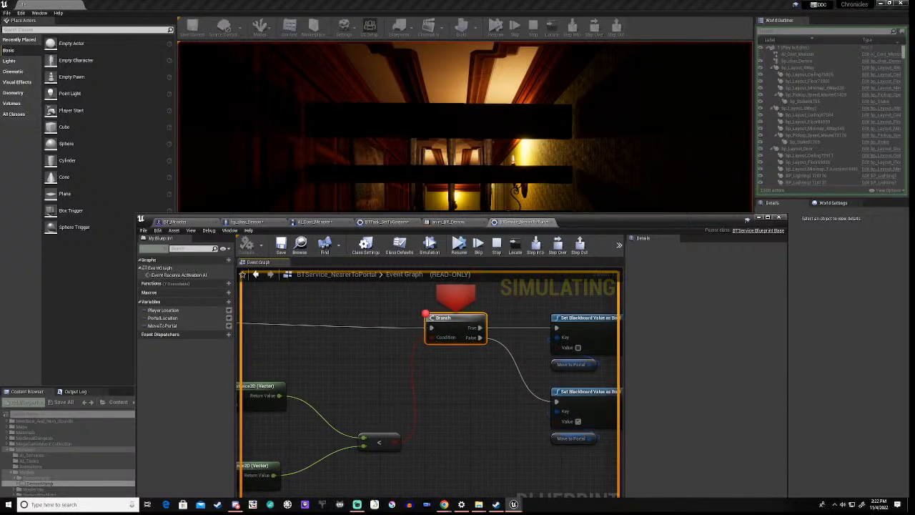
pyautogui.moveTo(486, 419); pyautogui.dragTo(384, 415, button='right')
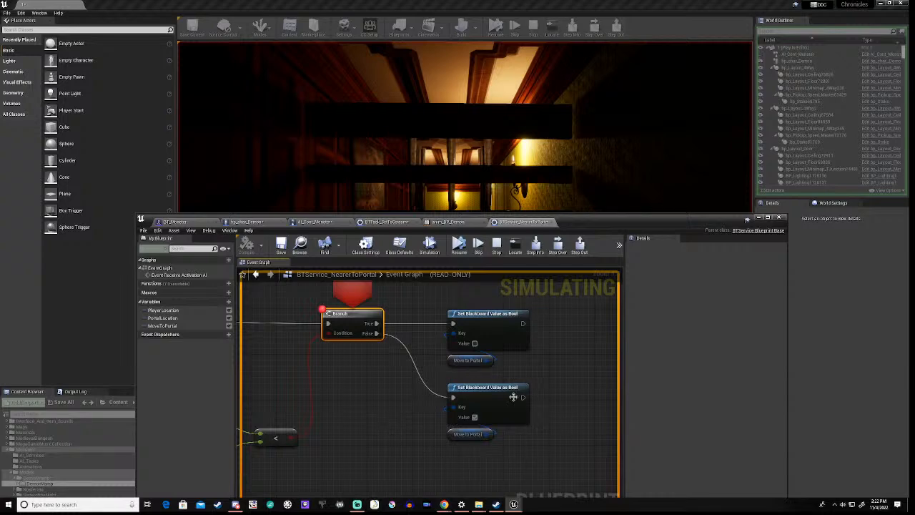
# Step over the Branch to find the path it takes, and recheck the distance comparison feeding its condition
pyautogui.click(558, 247)
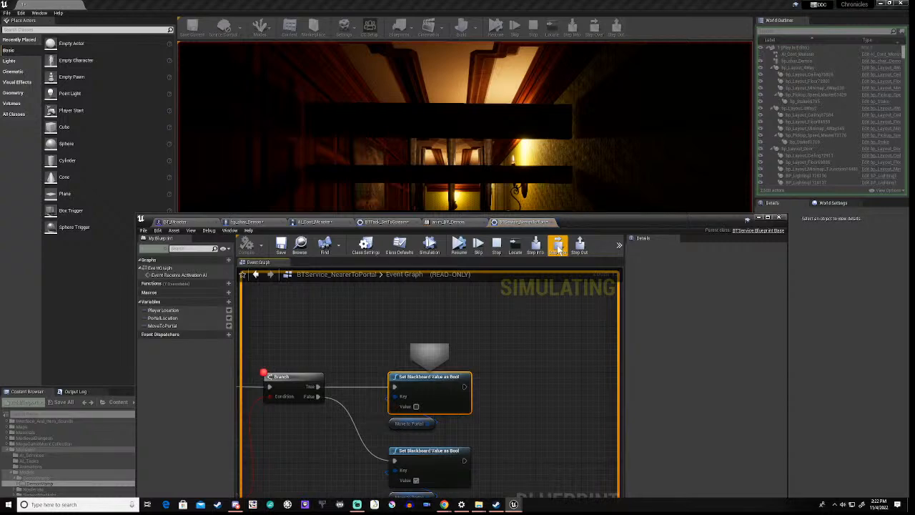
pyautogui.moveTo(295, 444); pyautogui.dragTo(591, 390, button='right')
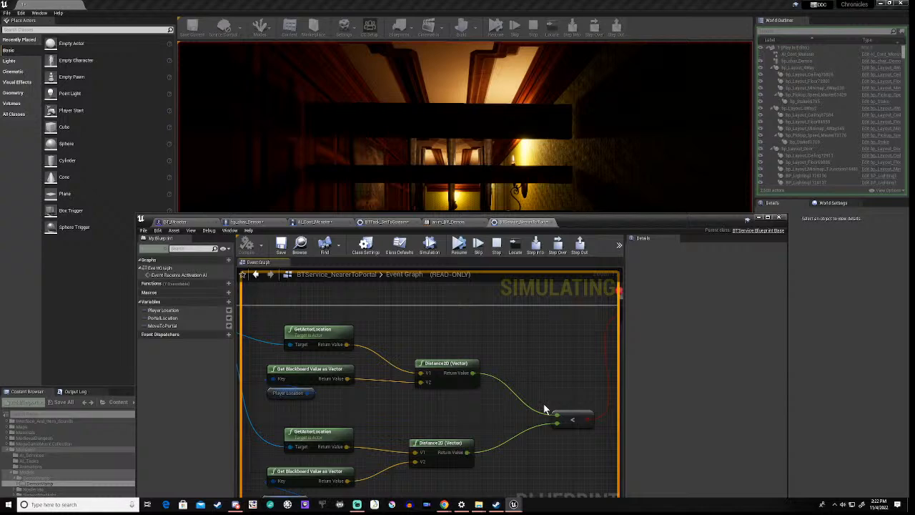
pyautogui.moveTo(547, 380); pyautogui.dragTo(370, 400, button='right')
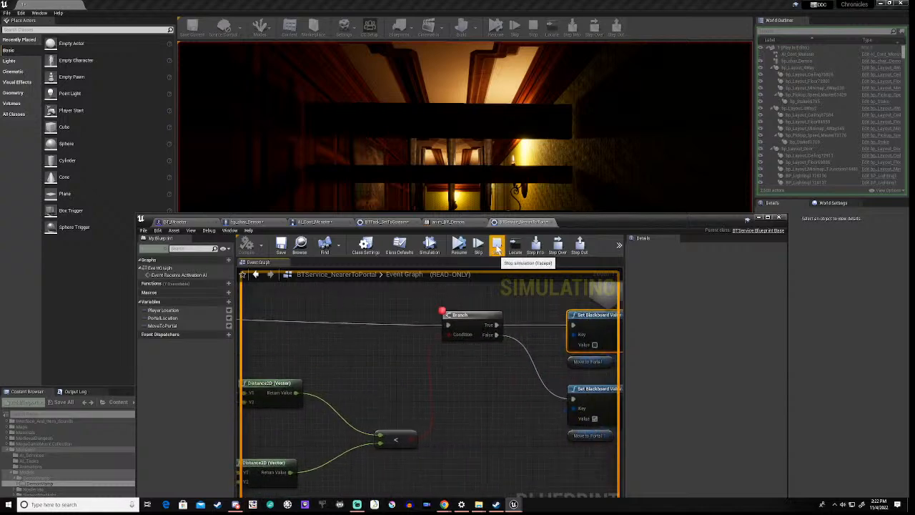
# Stop the simulation and swap the Set Blackboard Value as Bool values, setting MoveToPortal true on the Branch's True path and false on its False path
pyautogui.click(496, 243)
pyautogui.moveTo(485, 389); pyautogui.dragTo(427, 384, button='right')
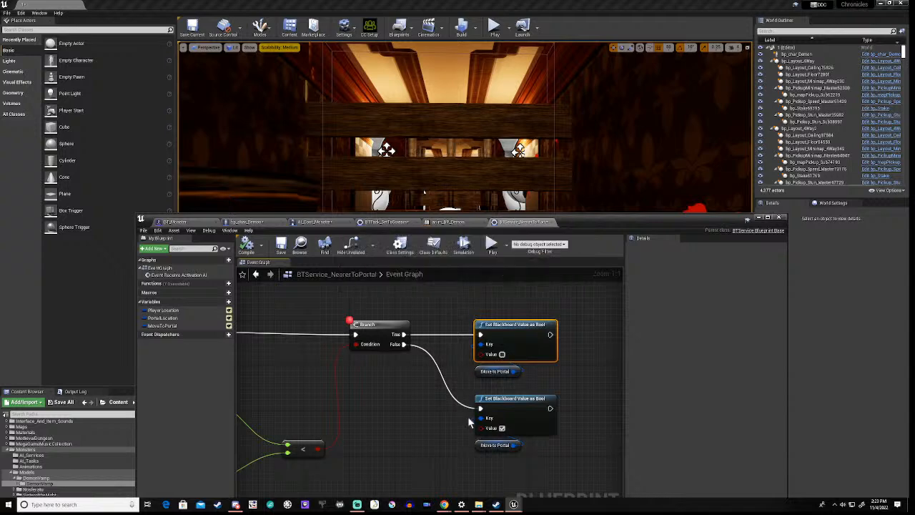
pyautogui.click(502, 355)
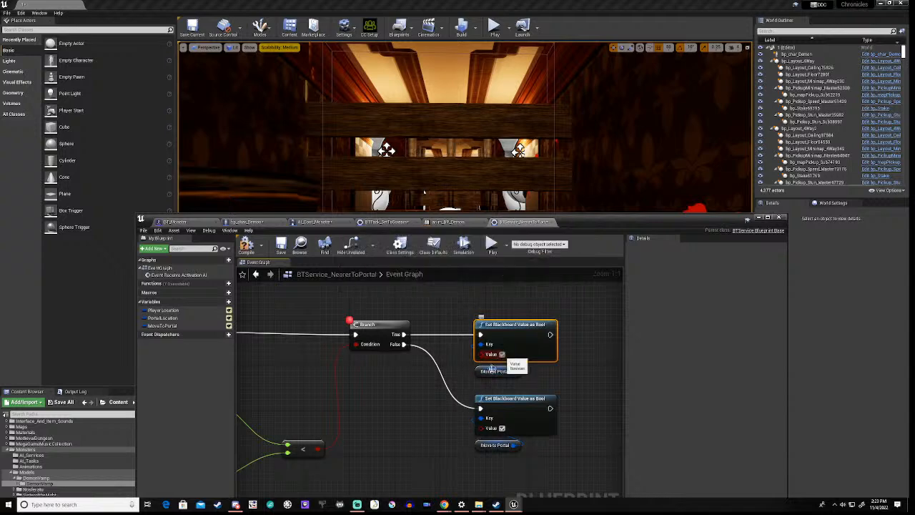
# Disable the breakpoint on the Branch node and compile BTService_NearerToPortal
pyautogui.rightClick(381, 324)
pyautogui.click(420, 287)
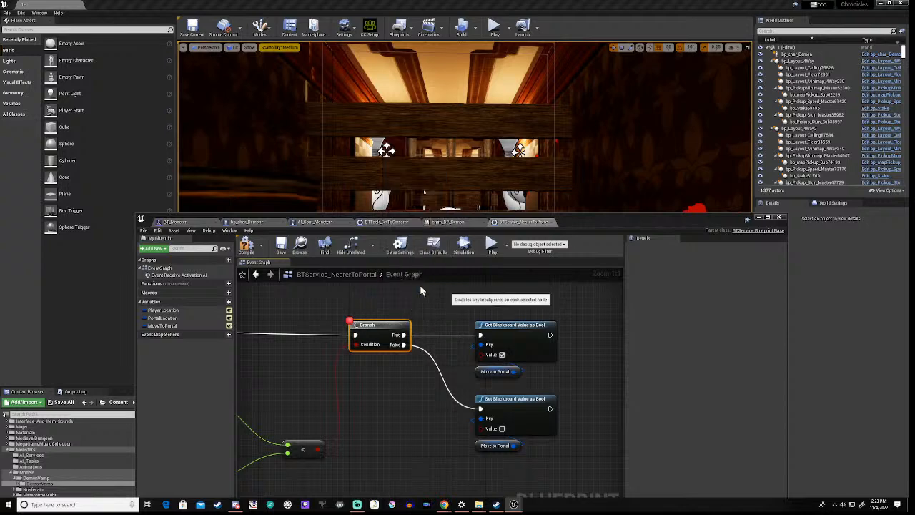
pyautogui.click(245, 246)
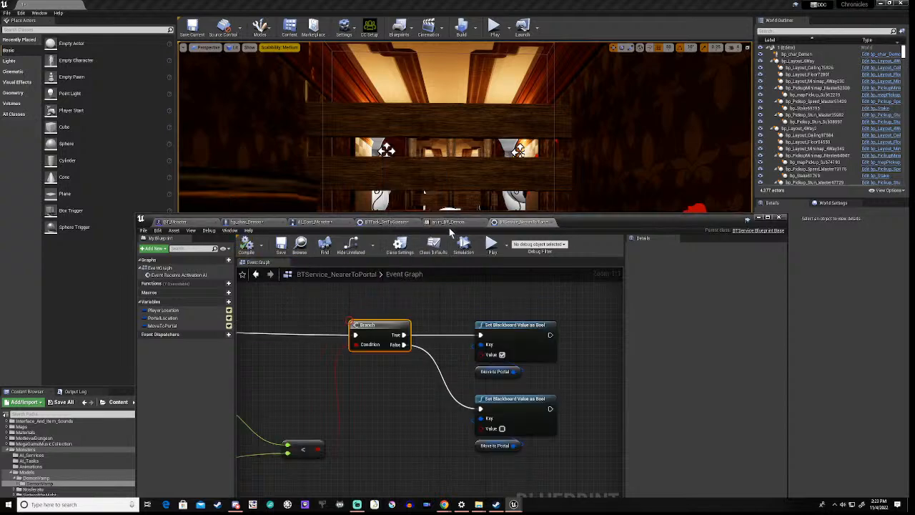
# Add a Wait task under the MoveToPortal sequence in the monster behavior tree and put a breakpoint on it
pyautogui.moveTo(576, 217); pyautogui.dragTo(551, 334)
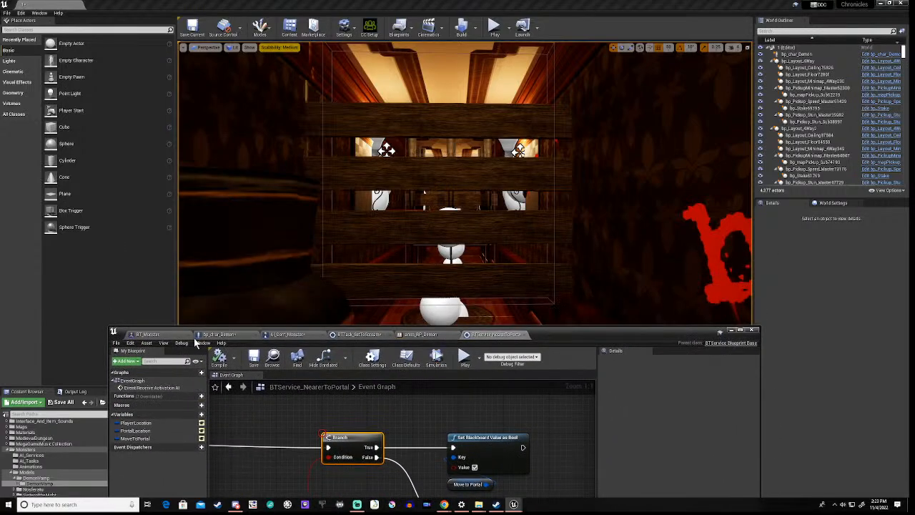
pyautogui.click(147, 334)
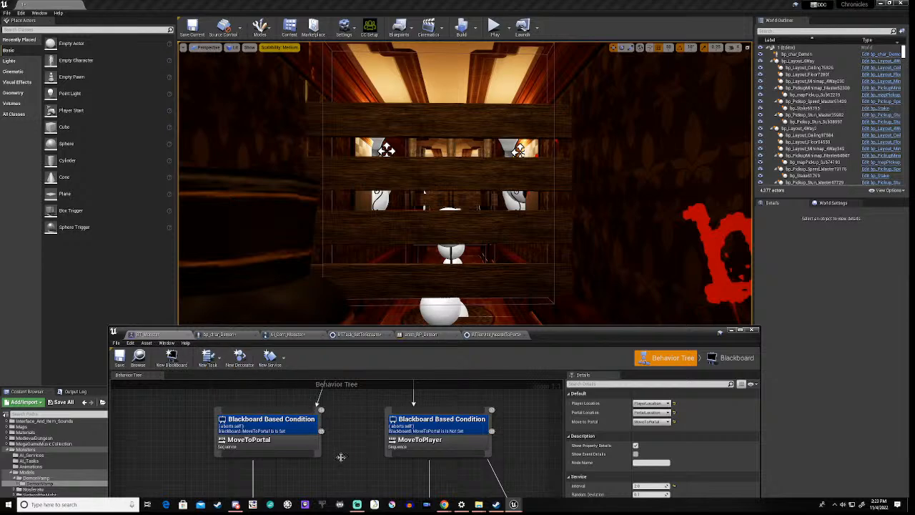
pyautogui.moveTo(363, 482); pyautogui.dragTo(449, 415, button='right')
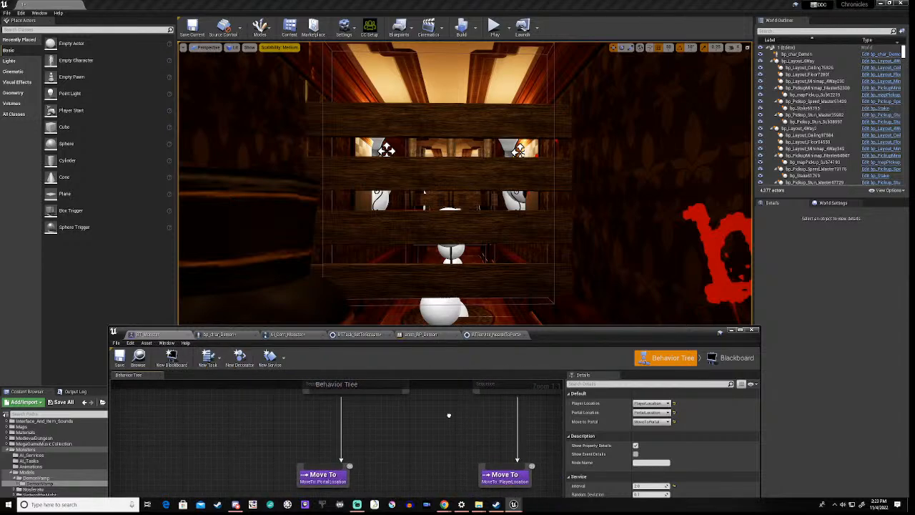
pyautogui.moveTo(399, 392); pyautogui.dragTo(399, 456)
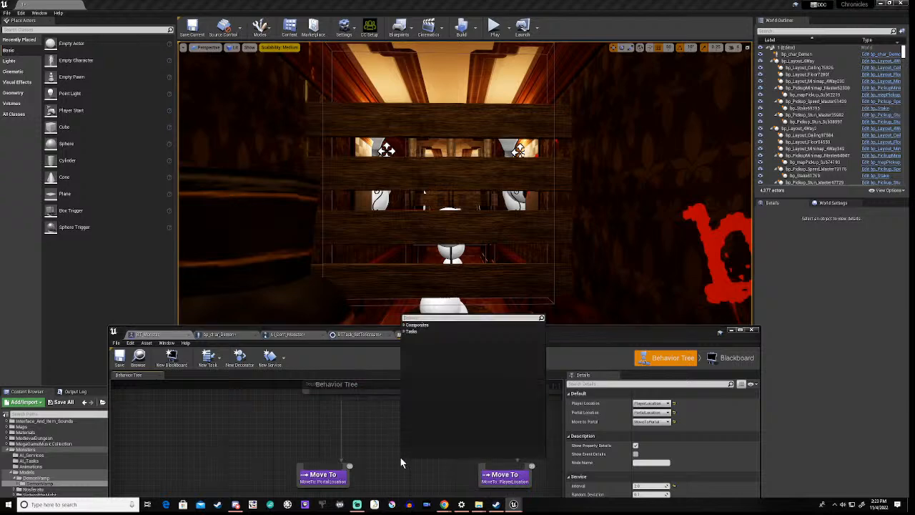
pyautogui.write('wa')
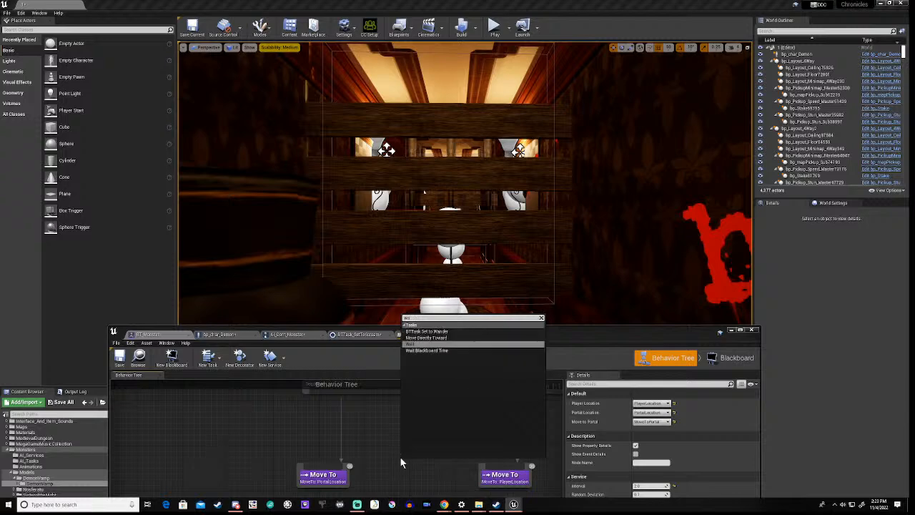
pyautogui.click(427, 344)
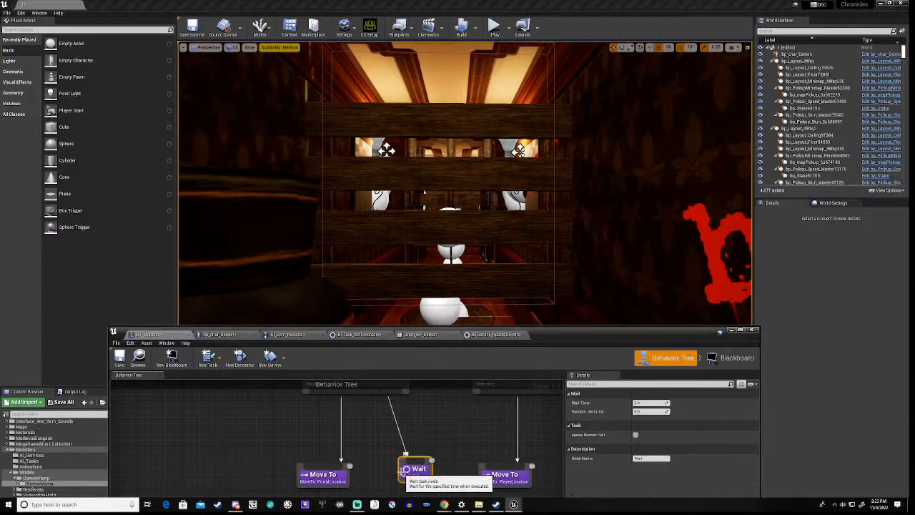
pyautogui.rightClick(408, 471)
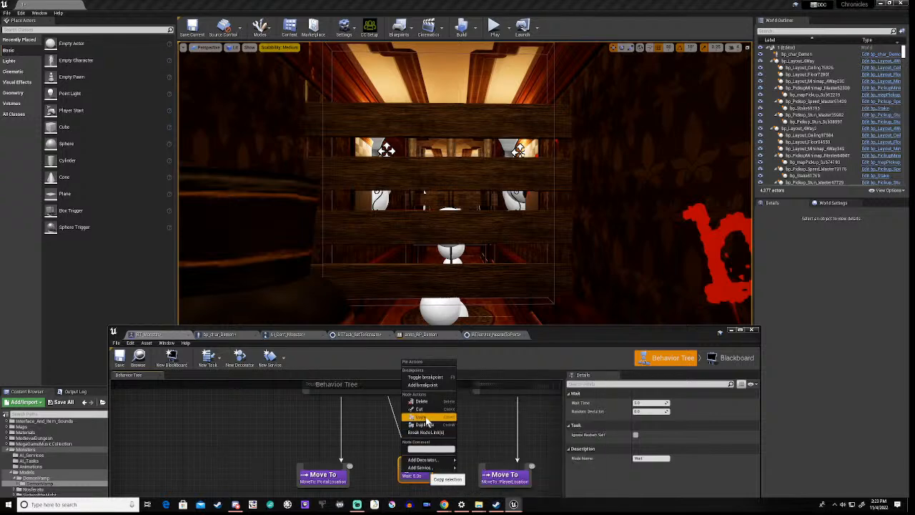
pyautogui.click(427, 386)
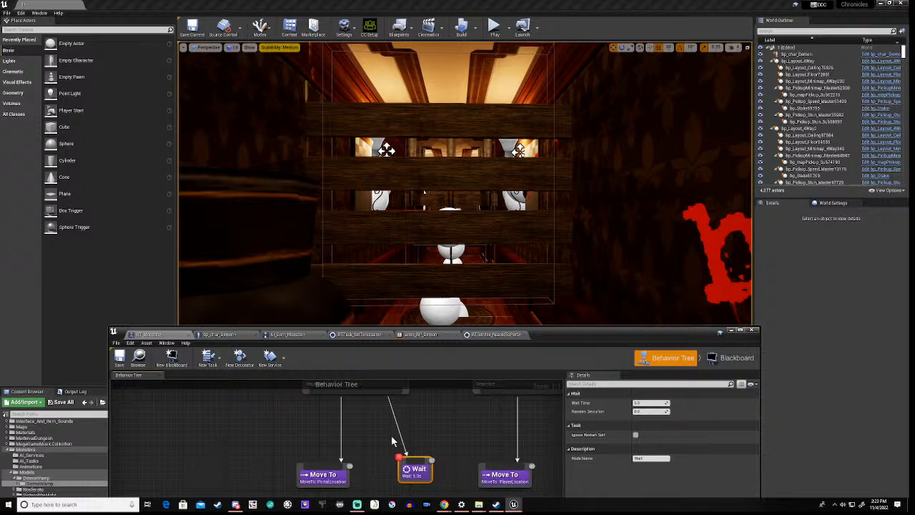
# Play-test the level with the behavior tree's Move To and Wait nodes in view below the minimap, walk the corridor, and end the session
pyautogui.moveTo(533, 334); pyautogui.dragTo(567, 343)
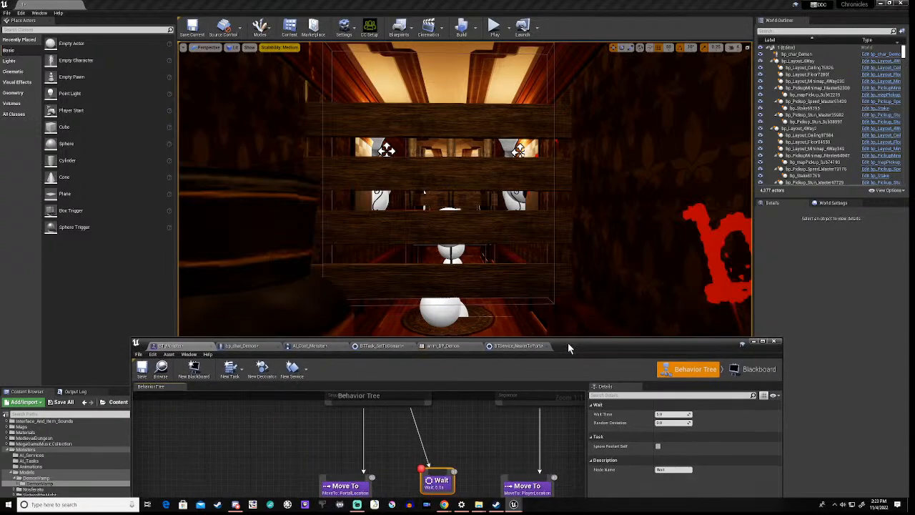
pyautogui.moveTo(472, 461); pyautogui.dragTo(477, 422, button='right')
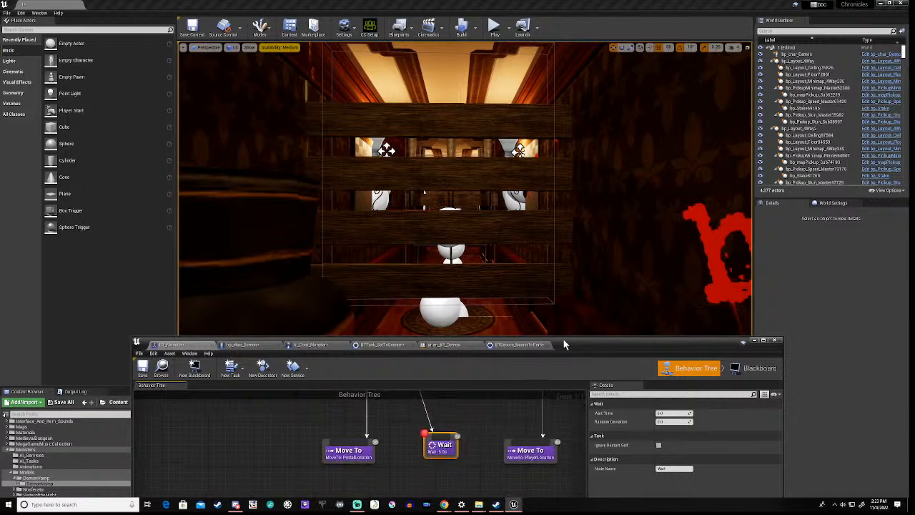
pyautogui.moveTo(574, 339); pyautogui.dragTo(585, 362)
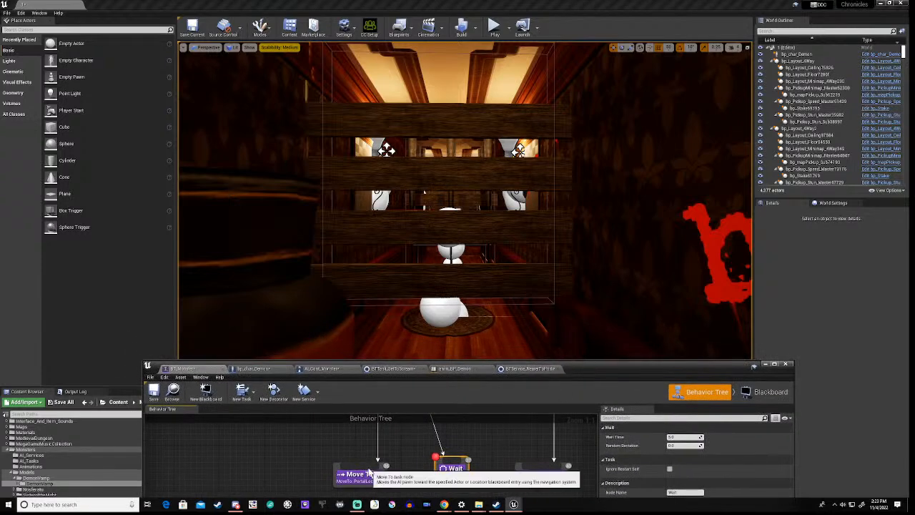
pyautogui.click(494, 30)
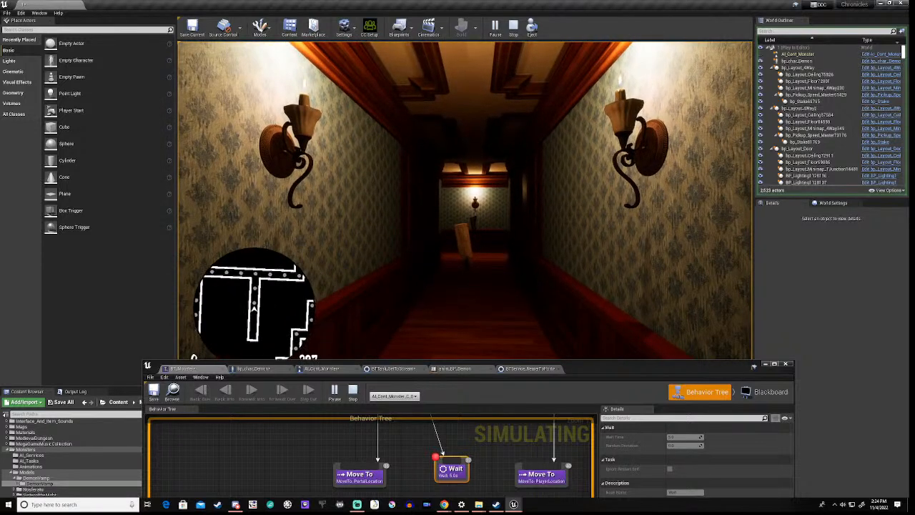
pyautogui.press('s')
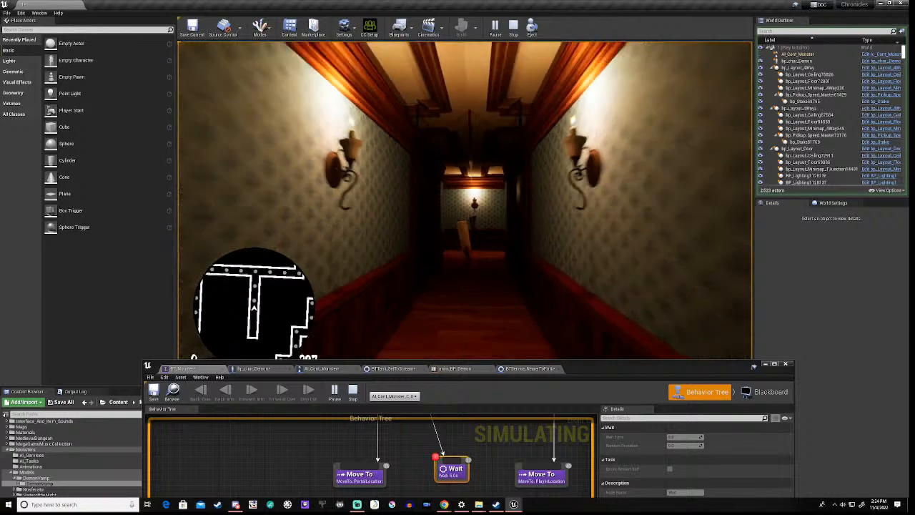
pyautogui.press('w')
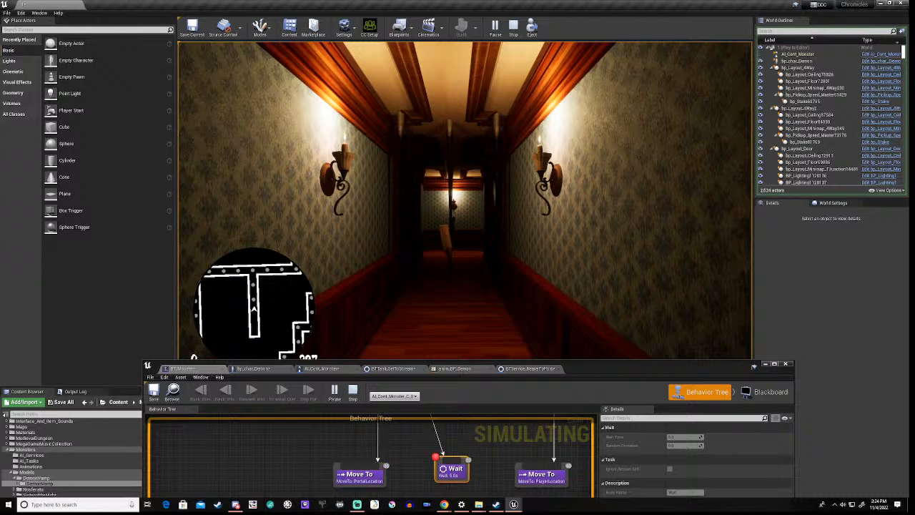
pyautogui.press('Escape')
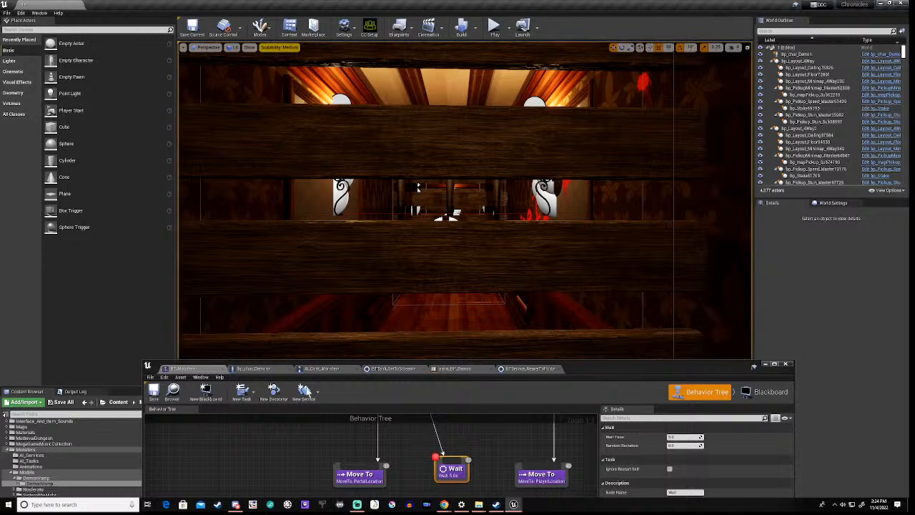
# Put the blueprint editor window away and open the pawn_Chronicles blueprint from the FirstPersonBP/Blueprints folder
pyautogui.moveTo(636, 363); pyautogui.dragTo(642, 166)
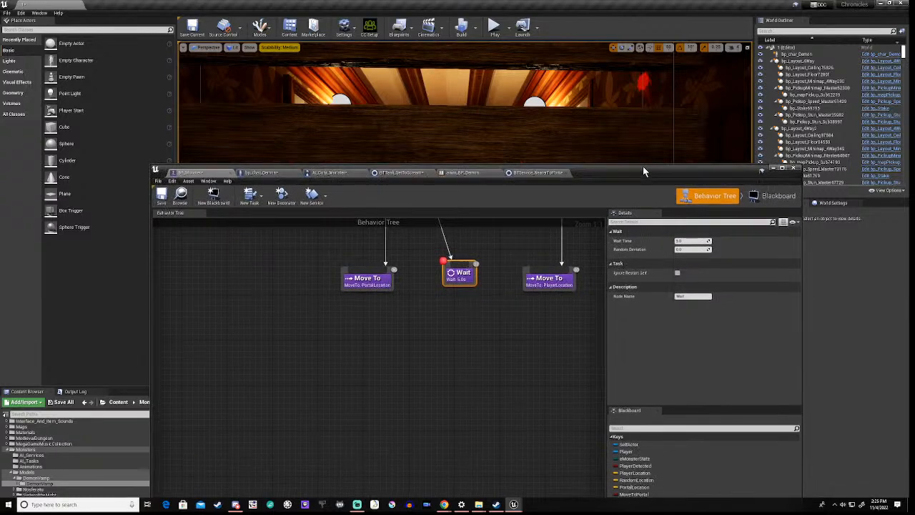
pyautogui.click(773, 170)
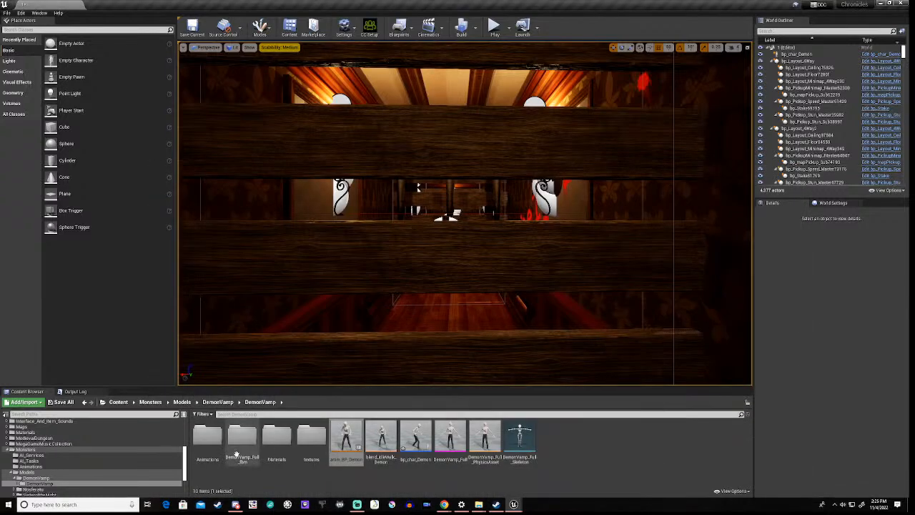
pyautogui.click(34, 461)
pyautogui.scroll(3, 36, 461)
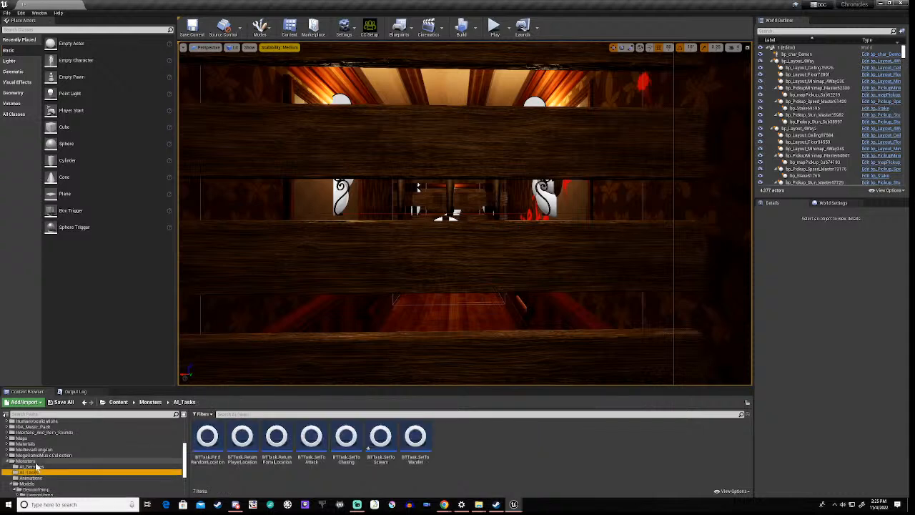
pyautogui.scroll(5, 39, 449)
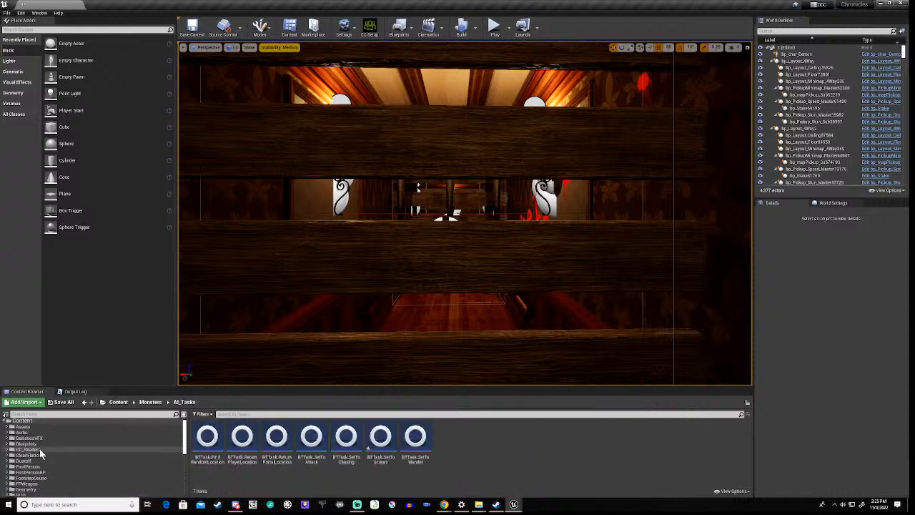
pyautogui.scroll(-3, 36, 461)
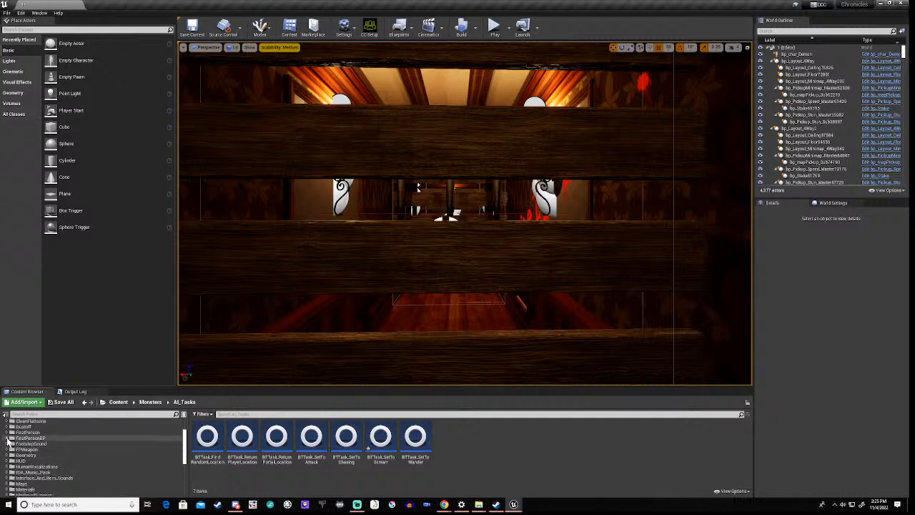
pyautogui.click(7, 438)
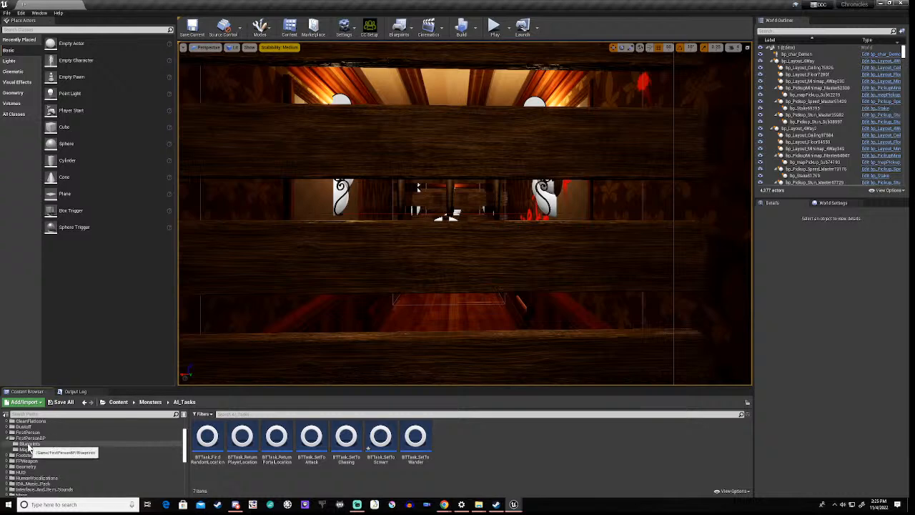
pyautogui.click(28, 444)
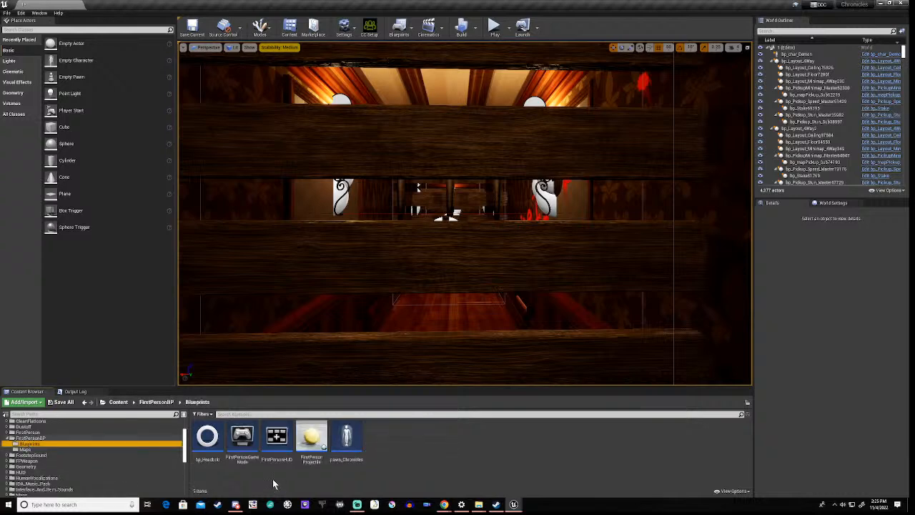
pyautogui.click(358, 442)
pyautogui.doubleClick(359, 442)
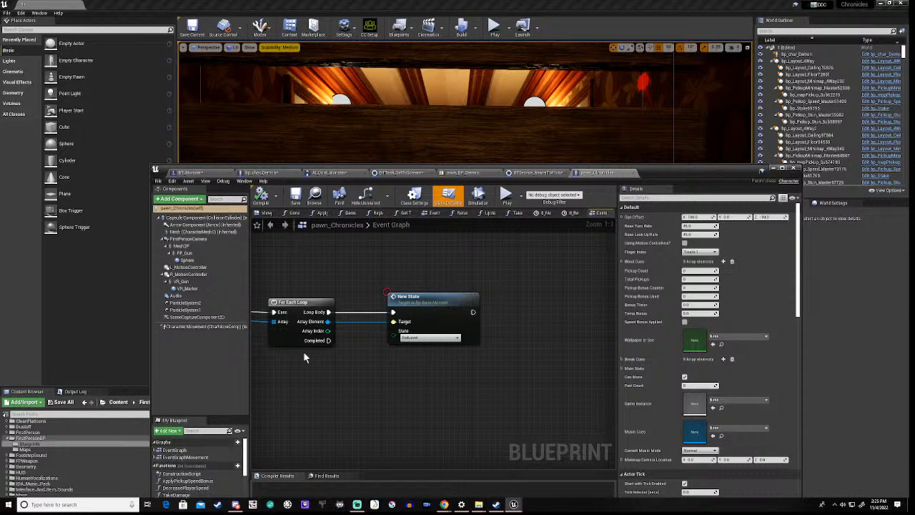
# Check the projection settings of SceneCaptureComponent2D and add a Float variable named OrthoWidth to the pawn_Chronicles blueprint
pyautogui.click(201, 317)
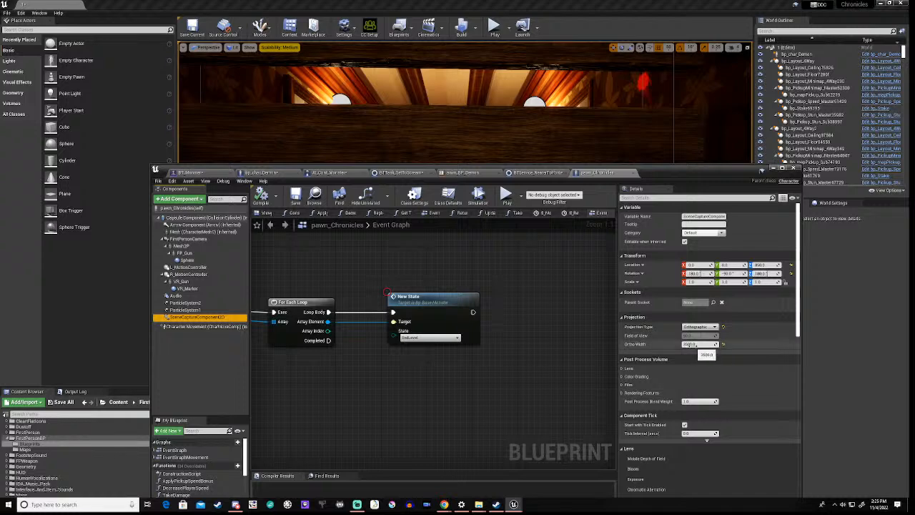
pyautogui.scroll(-5, 207, 475)
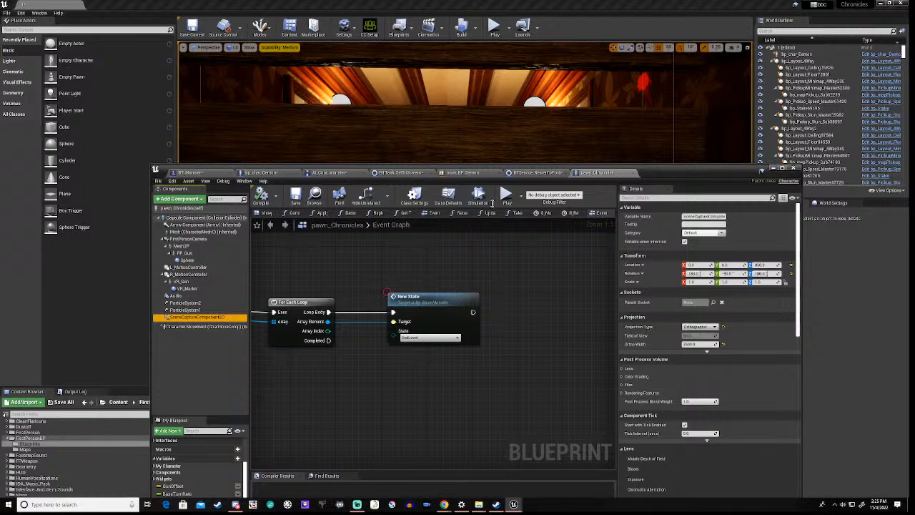
pyautogui.moveTo(656, 169); pyautogui.dragTo(671, 67)
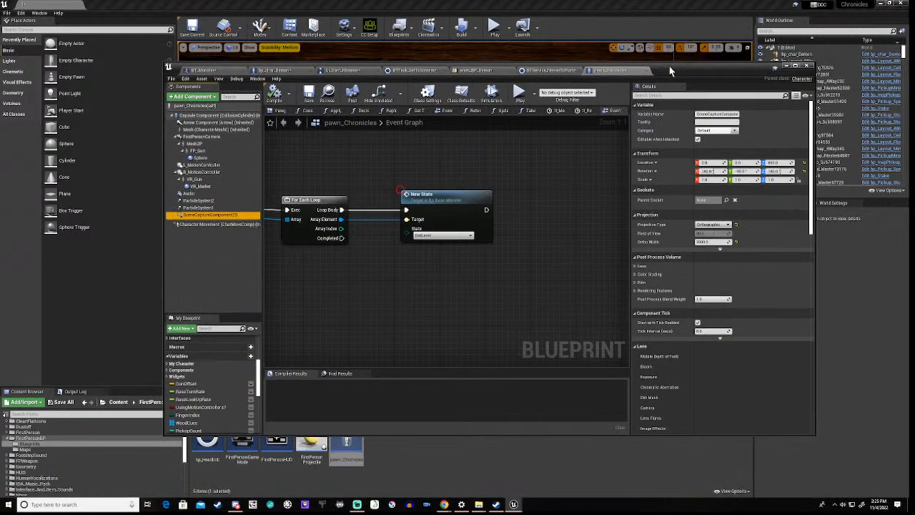
pyautogui.scroll(-10, 210, 408)
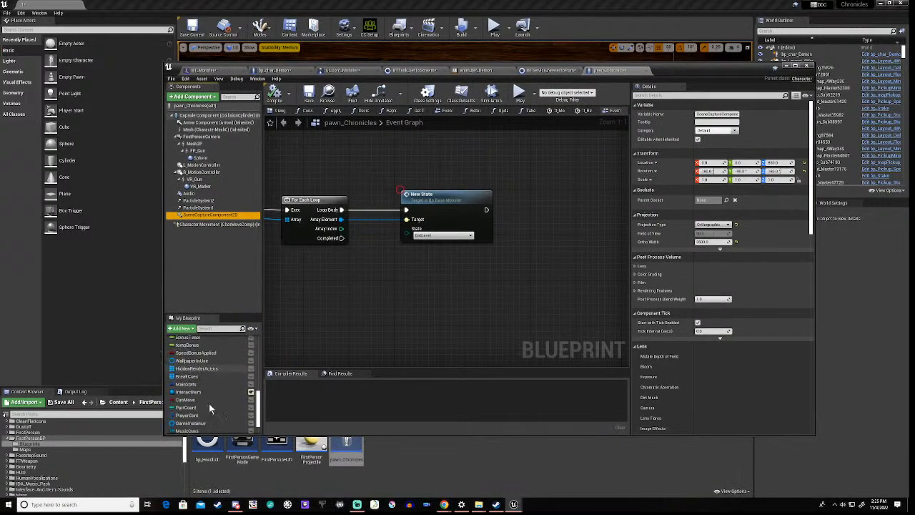
pyautogui.scroll(10, 209, 403)
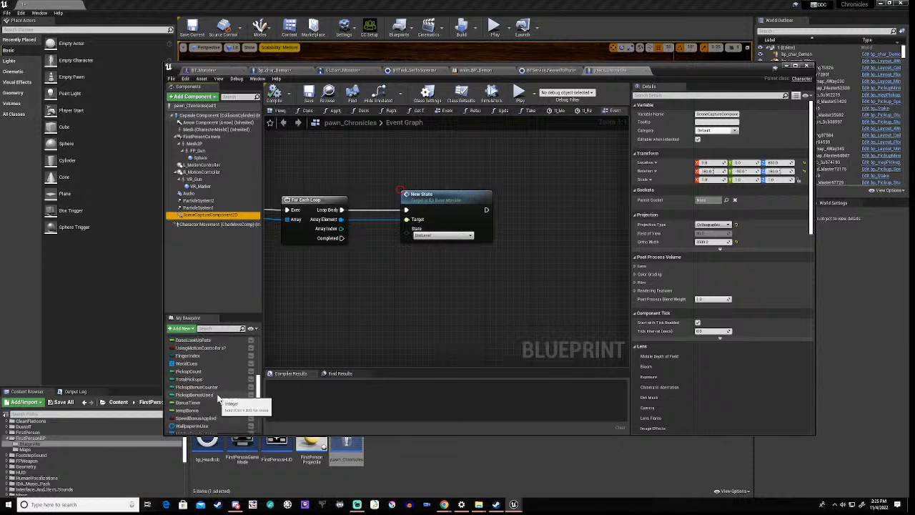
pyautogui.scroll(-1, 217, 394)
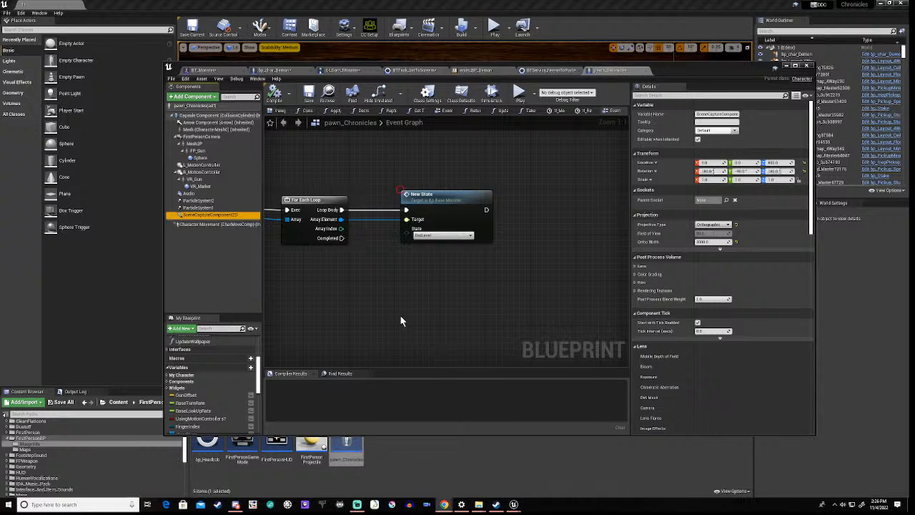
pyautogui.click(243, 368)
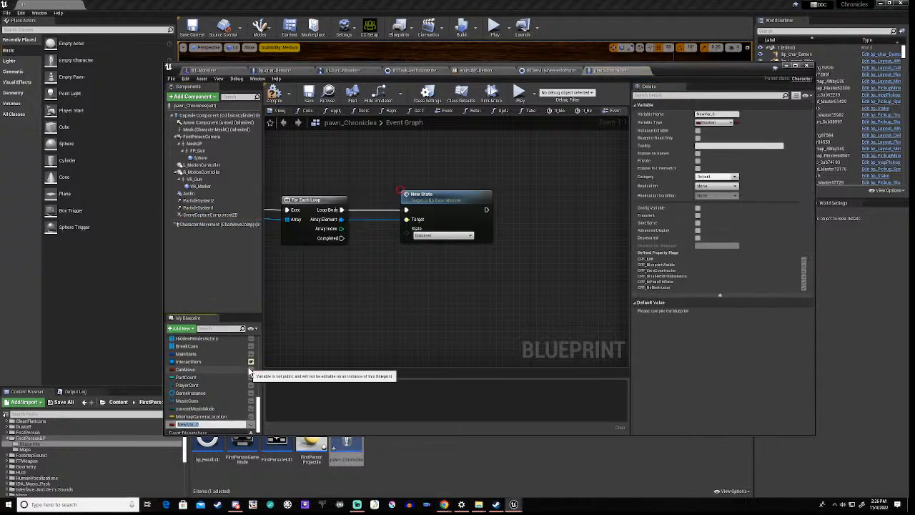
pyautogui.write('OrthoWidth')
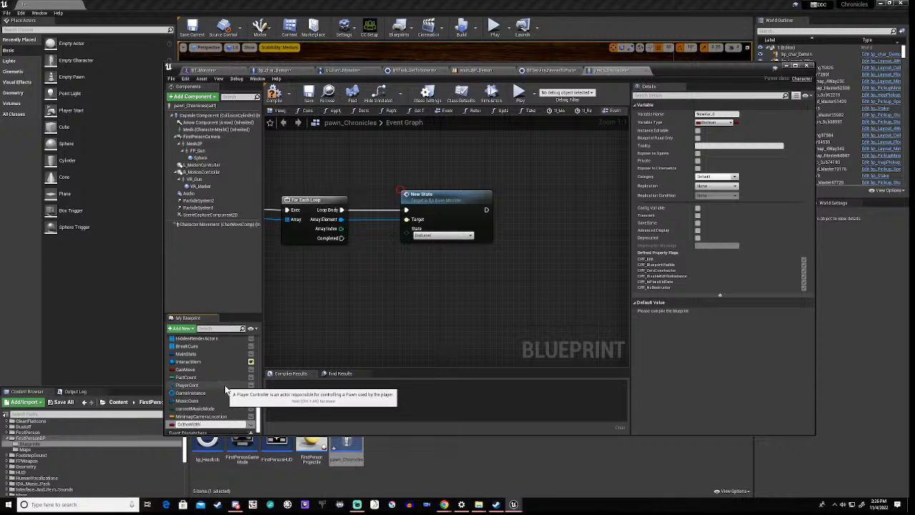
pyautogui.click(715, 123)
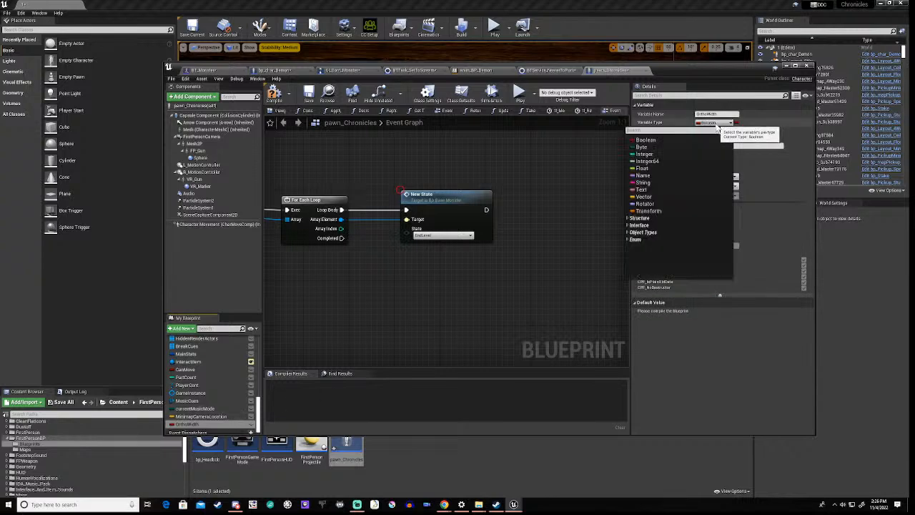
pyautogui.click(646, 169)
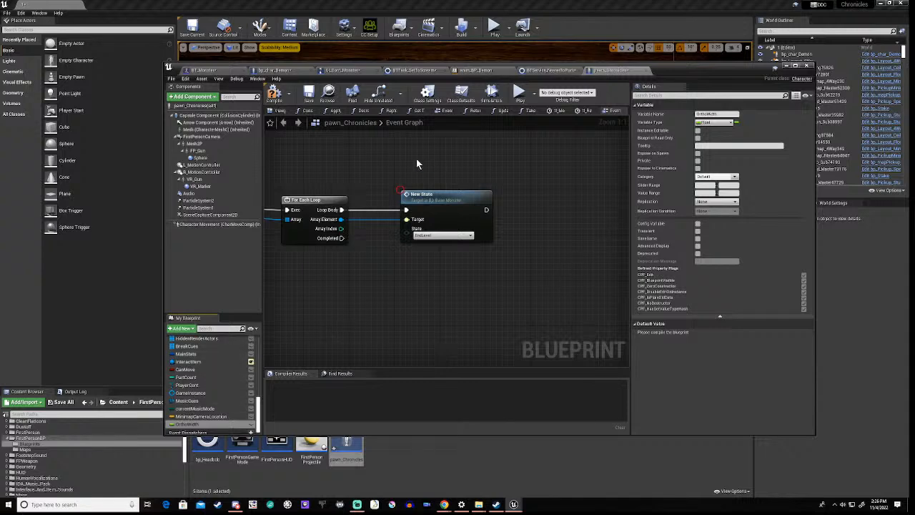
# Give the OrthoWidth variable the scene capture's Ortho Width of 3500 as its default value, compiling the blueprint before and after
pyautogui.click(207, 214)
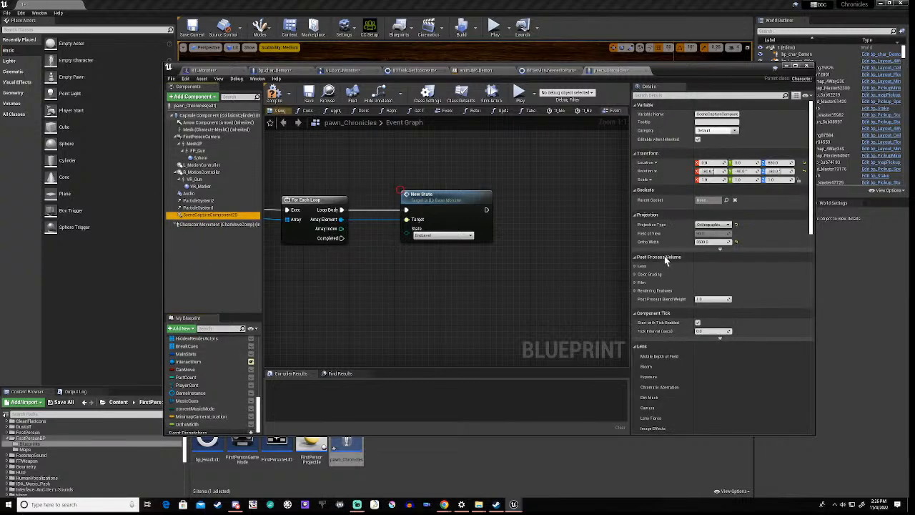
pyautogui.click(717, 241)
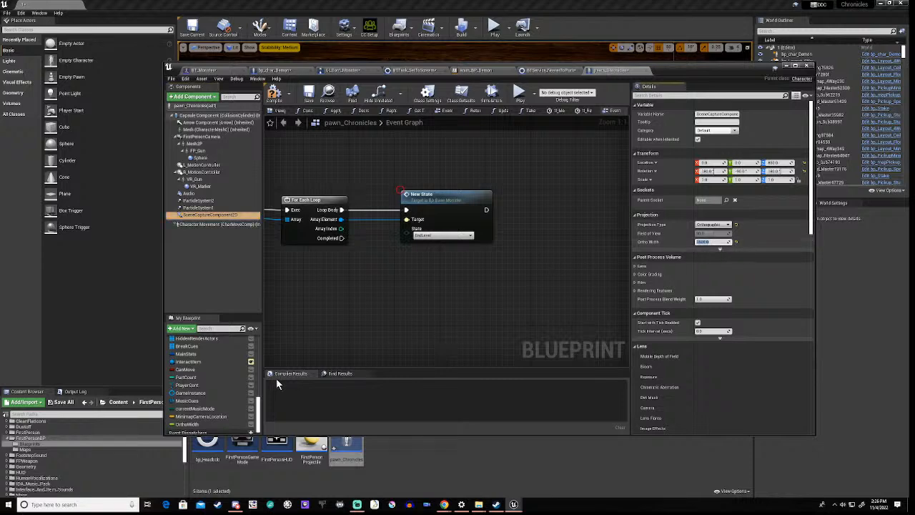
pyautogui.click(186, 424)
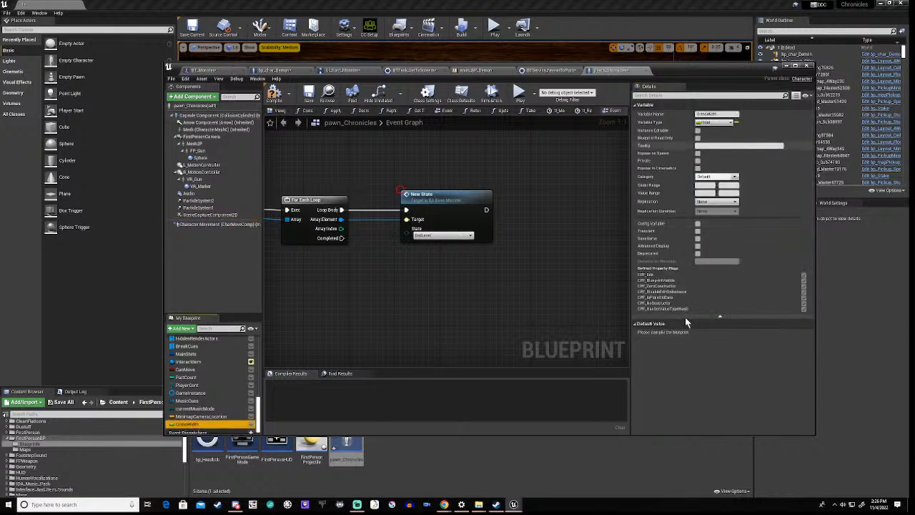
pyautogui.click(274, 93)
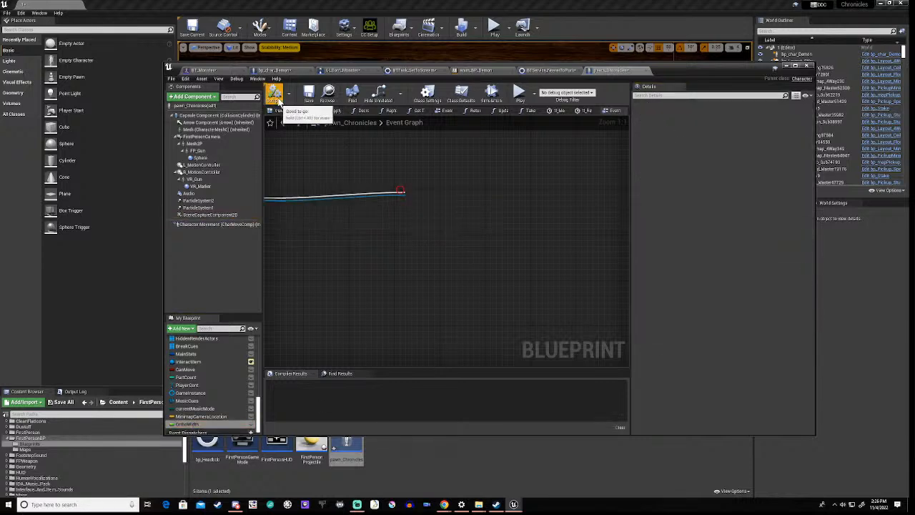
pyautogui.click(713, 334)
pyautogui.write('3500')
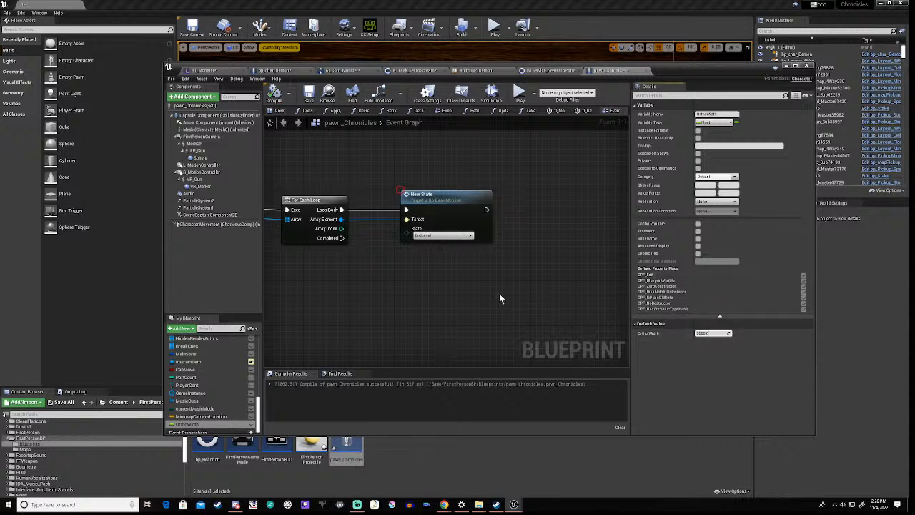
pyautogui.press('Return')
pyautogui.click(514, 289)
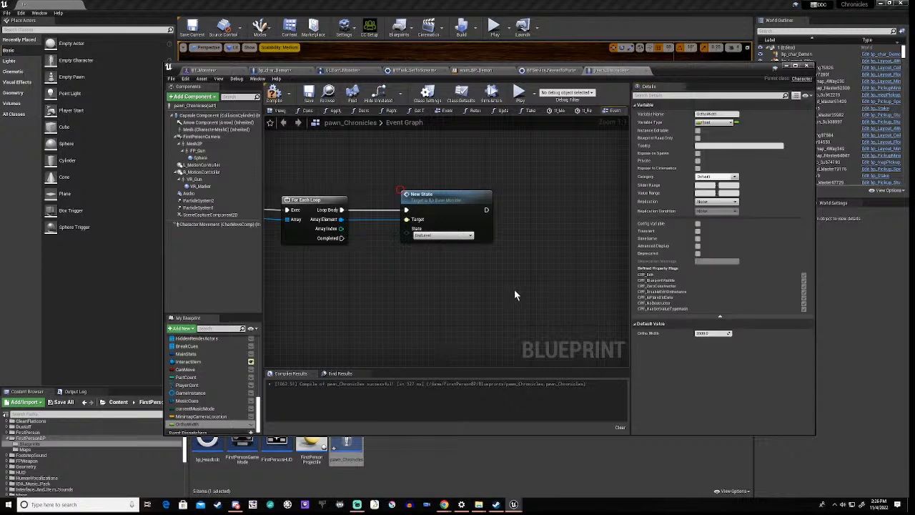
pyautogui.click(274, 93)
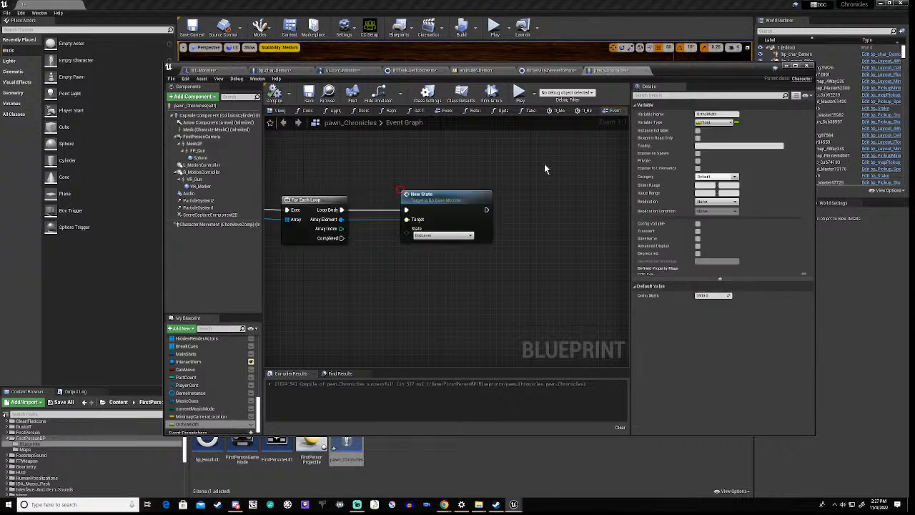
# Set the Ortho Width of SceneCaptureComponent2D to 10000 and compile the pawn blueprint
pyautogui.click(204, 214)
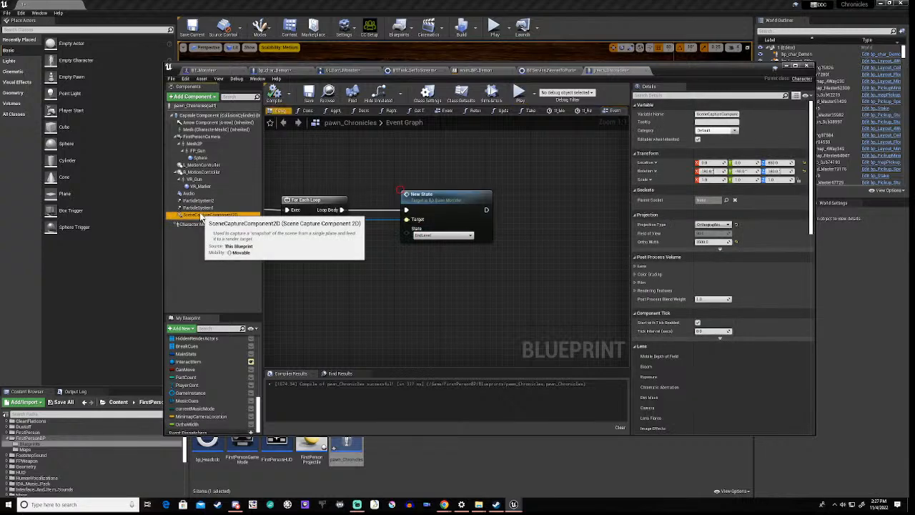
pyautogui.click(713, 242)
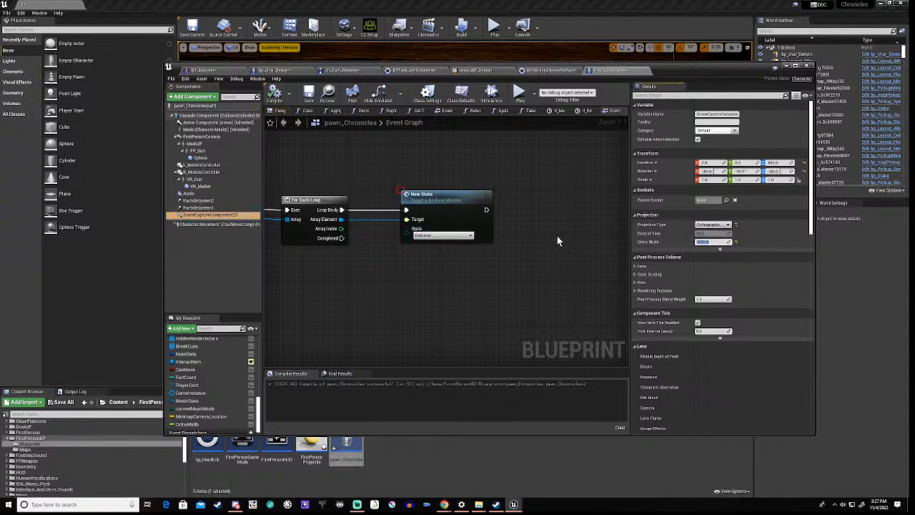
pyautogui.write('10000')
pyautogui.press('Return')
pyautogui.click(559, 225)
pyautogui.click(274, 93)
# Move the blueprint editor window clear of the viewport, start a play-test, and walk the corridors to the first boarded barricade, checking the widened minimap
pyautogui.moveTo(672, 68); pyautogui.dragTo(652, 398)
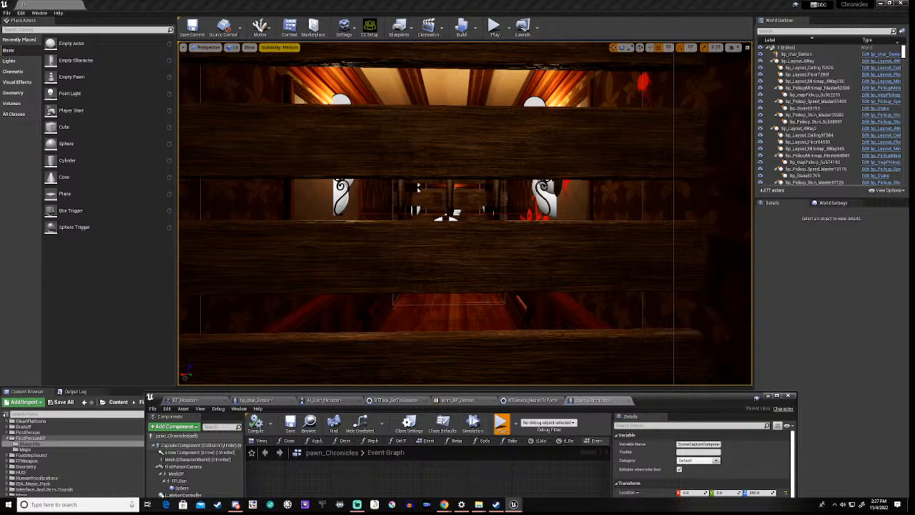
pyautogui.press('w')
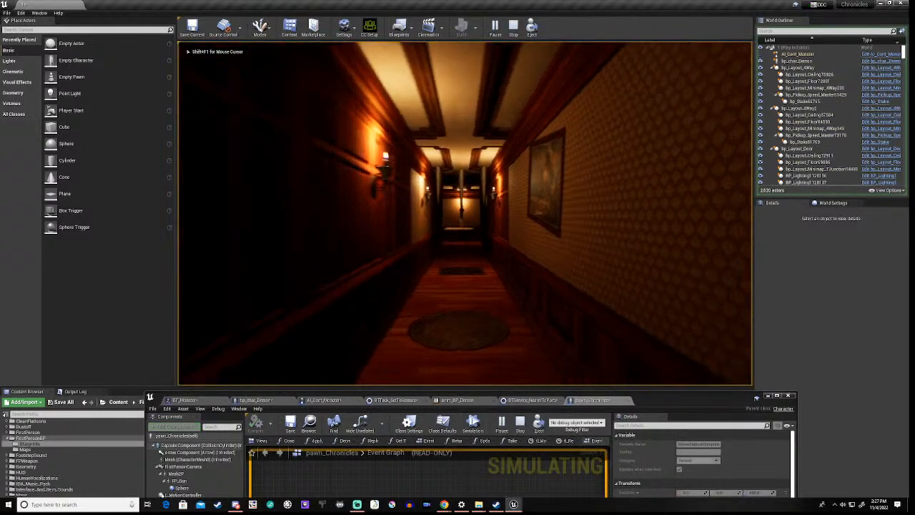
pyautogui.press('w')
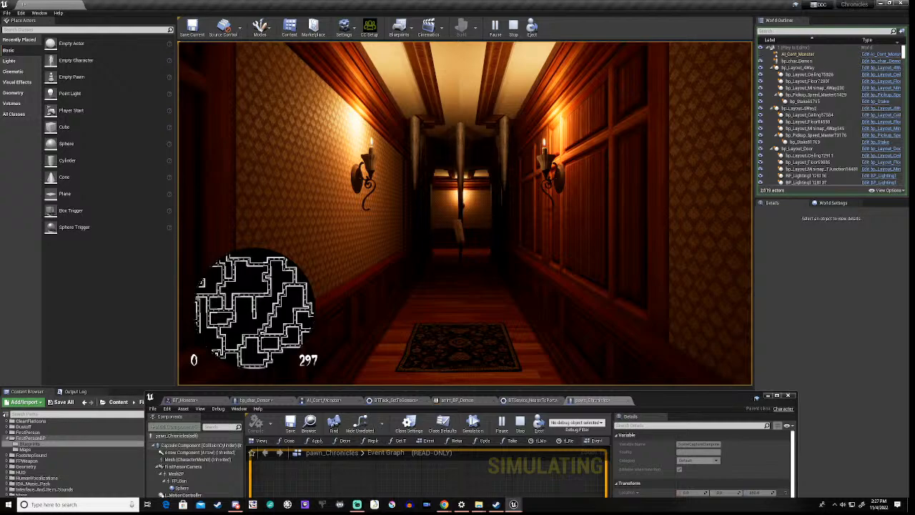
pyautogui.press('w')
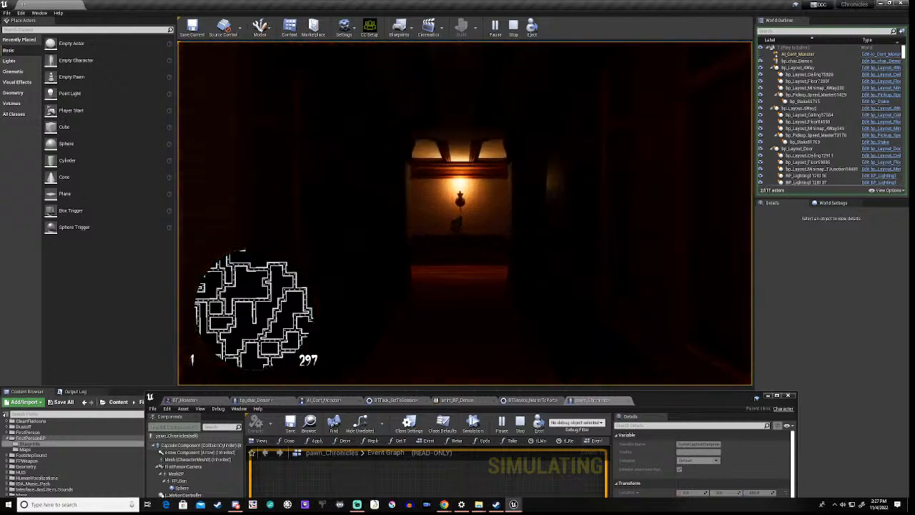
pyautogui.press('w')
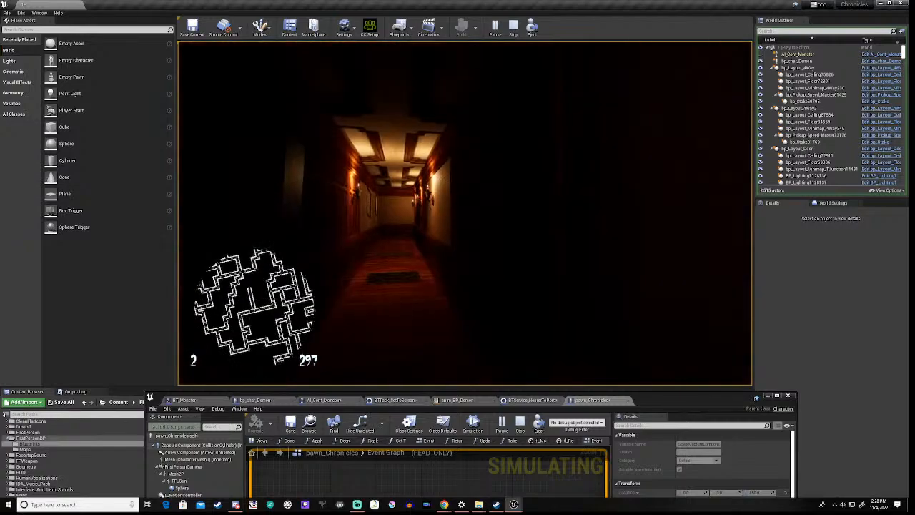
pyautogui.press('w')
pyautogui.press('w')
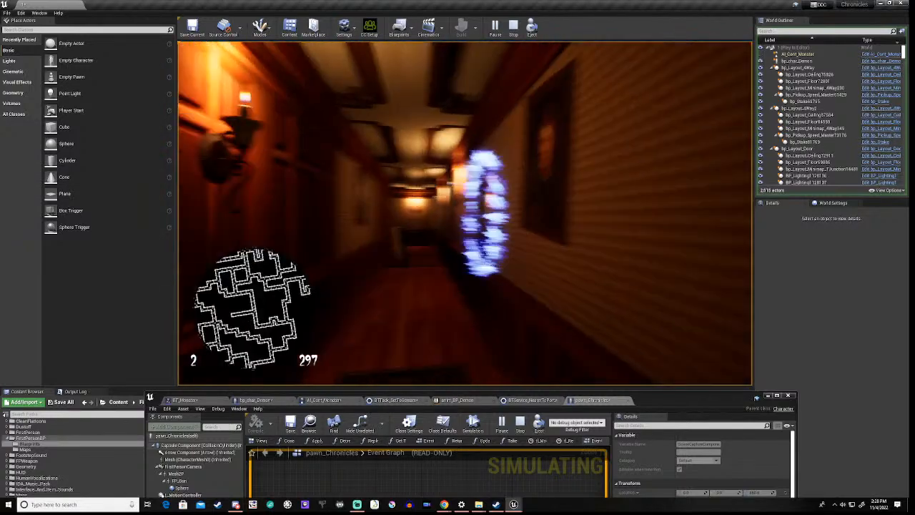
pyautogui.press('w')
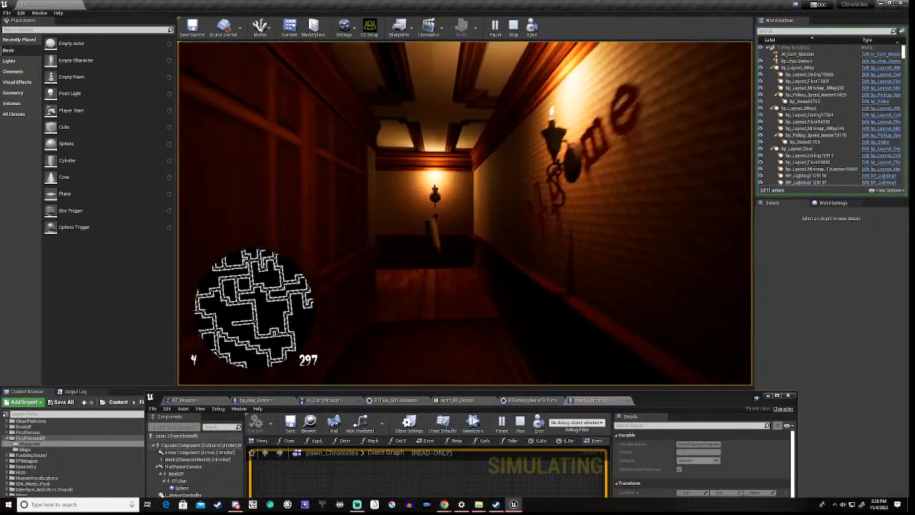
pyautogui.press('w')
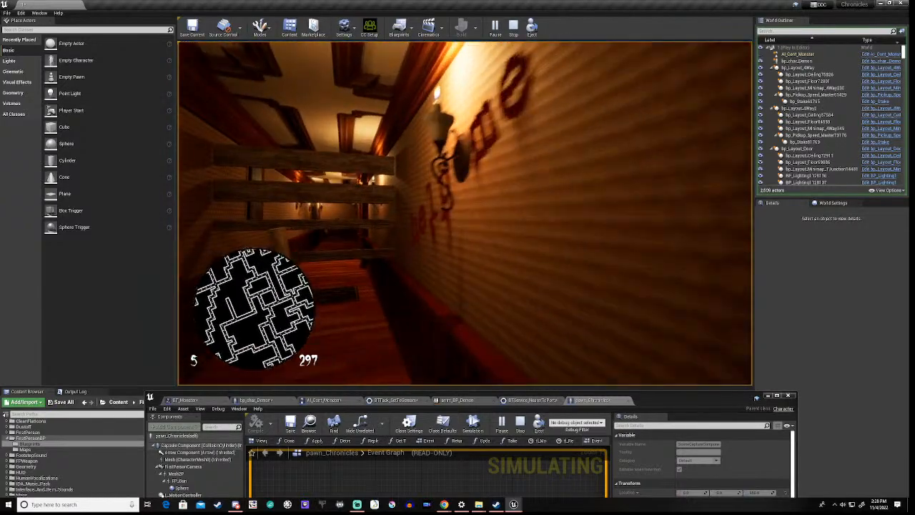
# Break through the first boarded barricade and continue along the corridors to the second one, watching the minimap for the monster
pyautogui.press('e')
pyautogui.press('w')
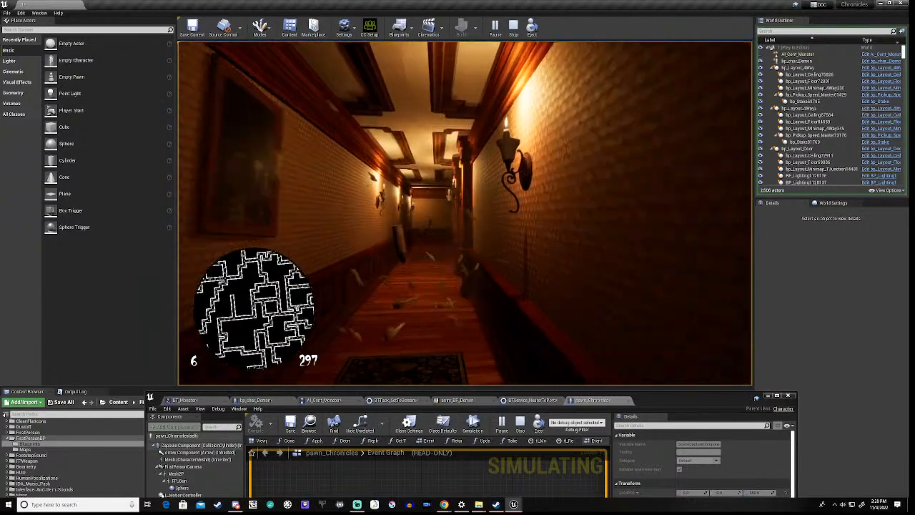
pyautogui.press('w')
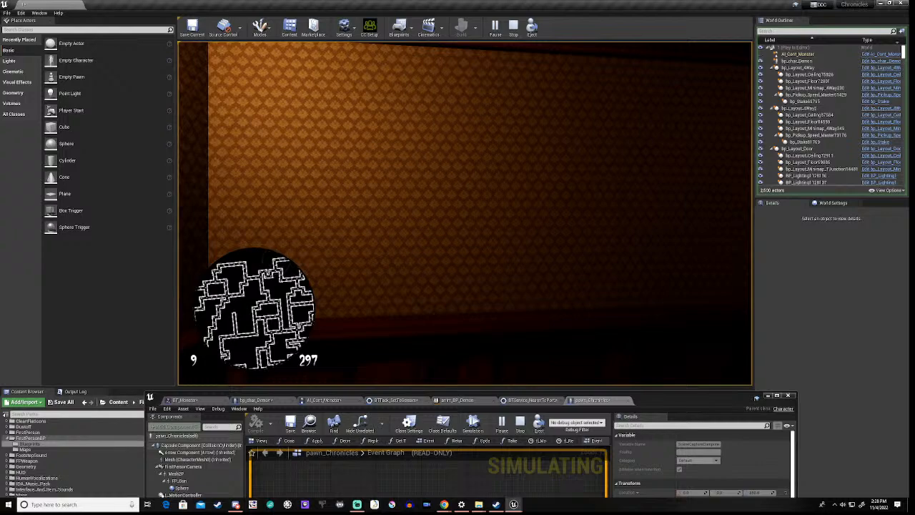
pyautogui.press('w')
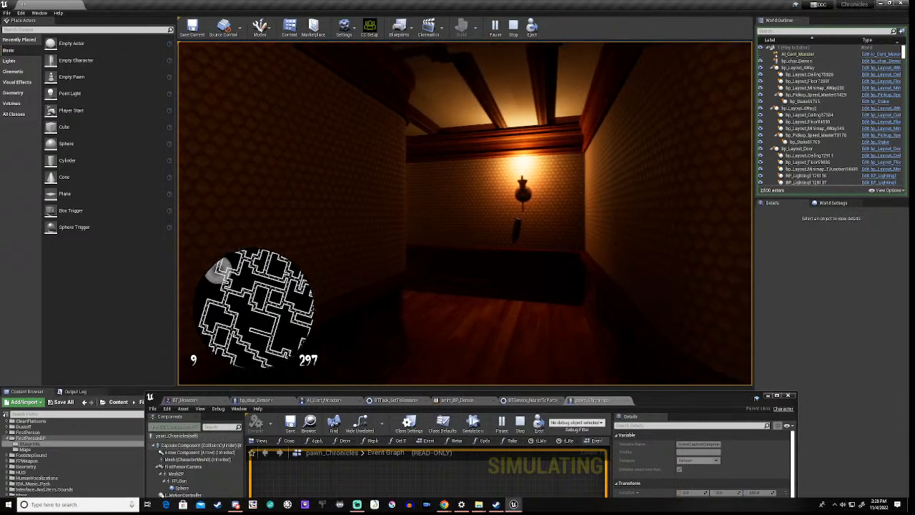
pyautogui.press('w')
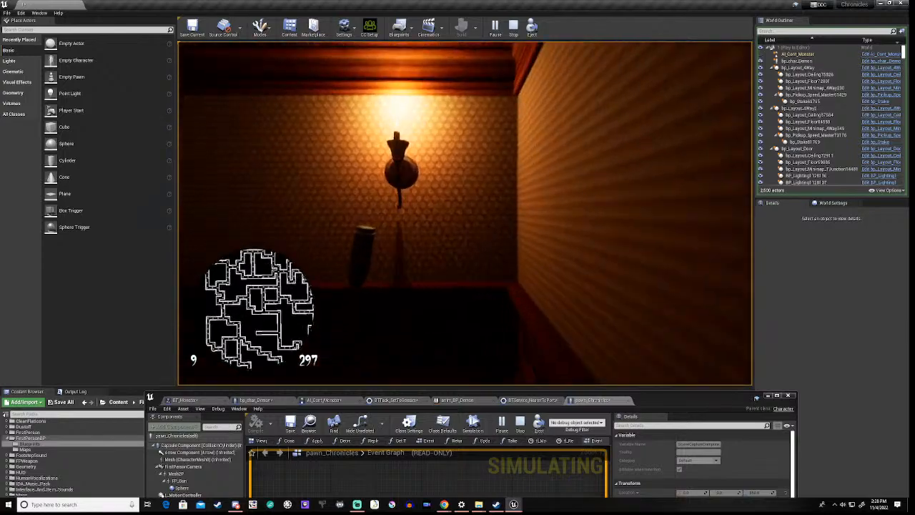
pyautogui.press('w')
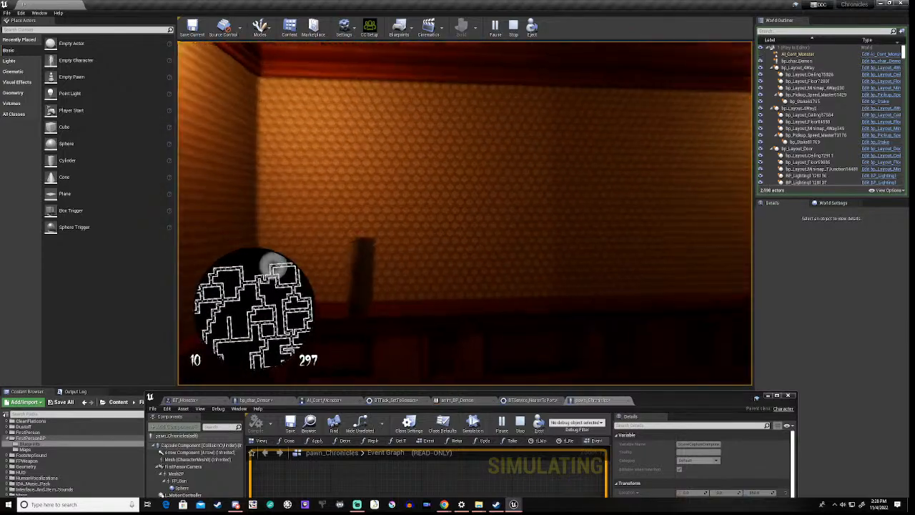
pyautogui.press('w')
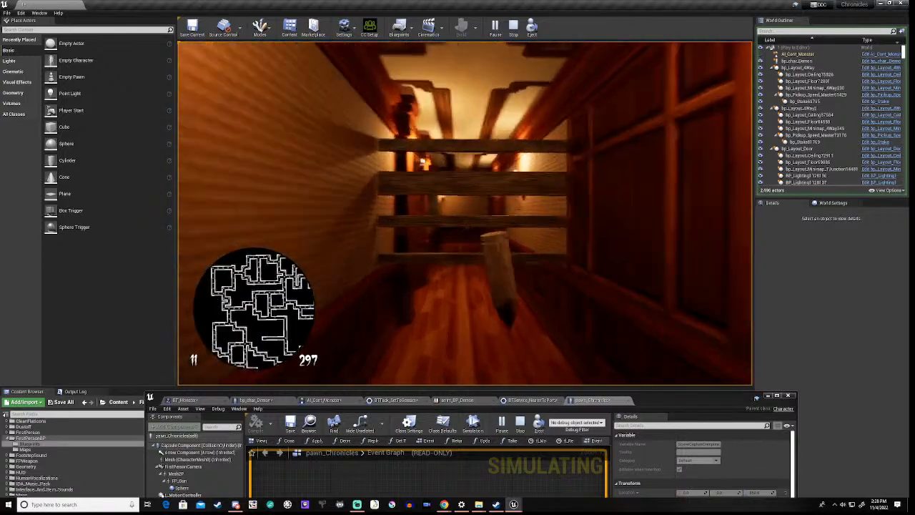
# Break the second barricade, look at the door beyond it, and follow the corridors collecting pickups up to the third barricade
pyautogui.press('e')
pyautogui.press('w')
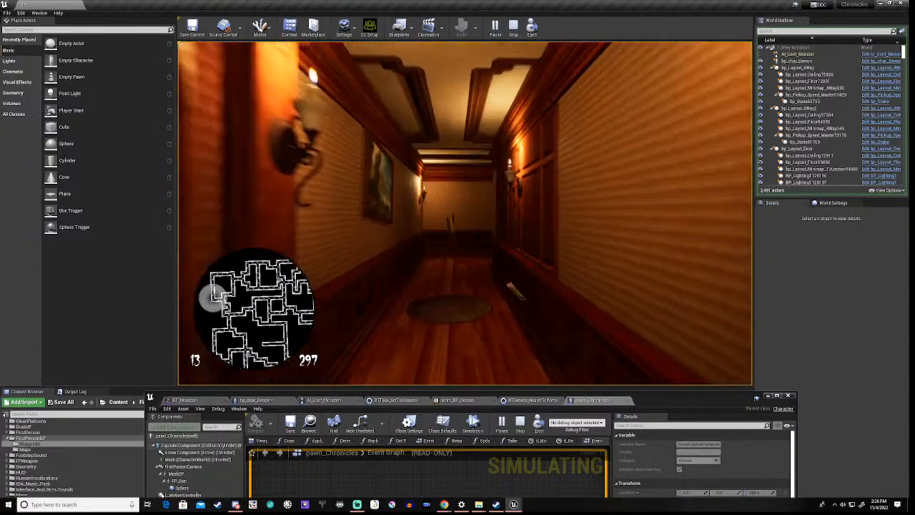
pyautogui.press('w')
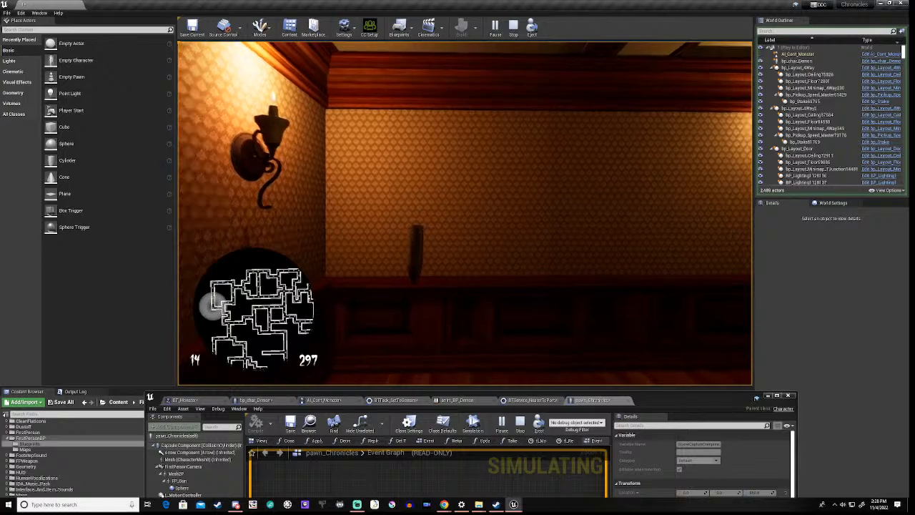
pyautogui.press('s')
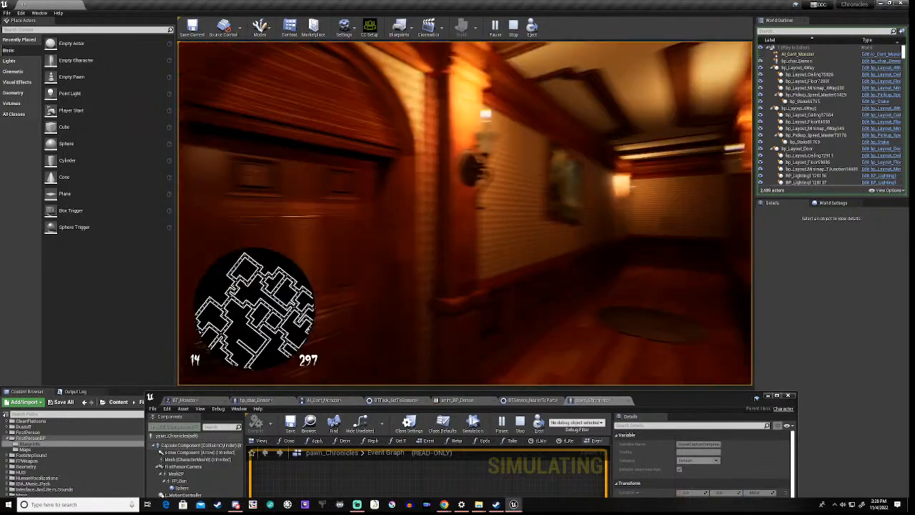
pyautogui.press('w')
pyautogui.press('w')
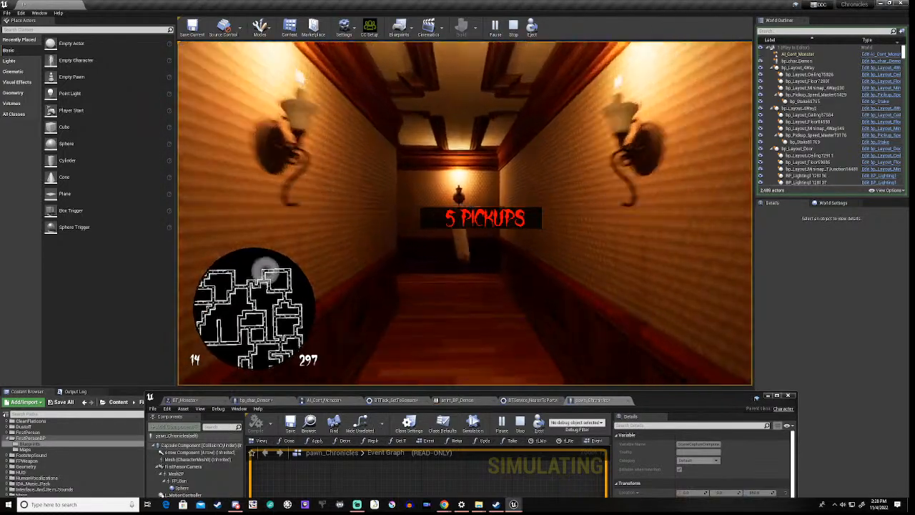
pyautogui.press('w')
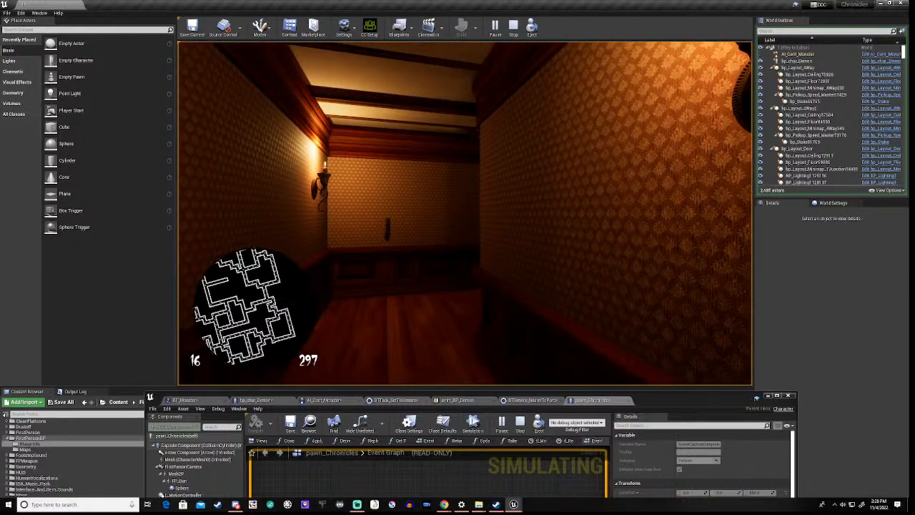
pyautogui.press('w')
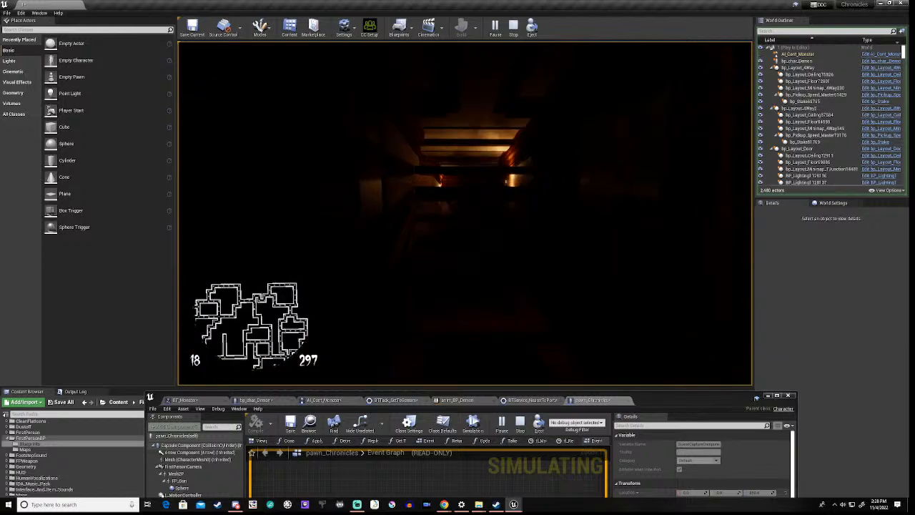
pyautogui.press('w')
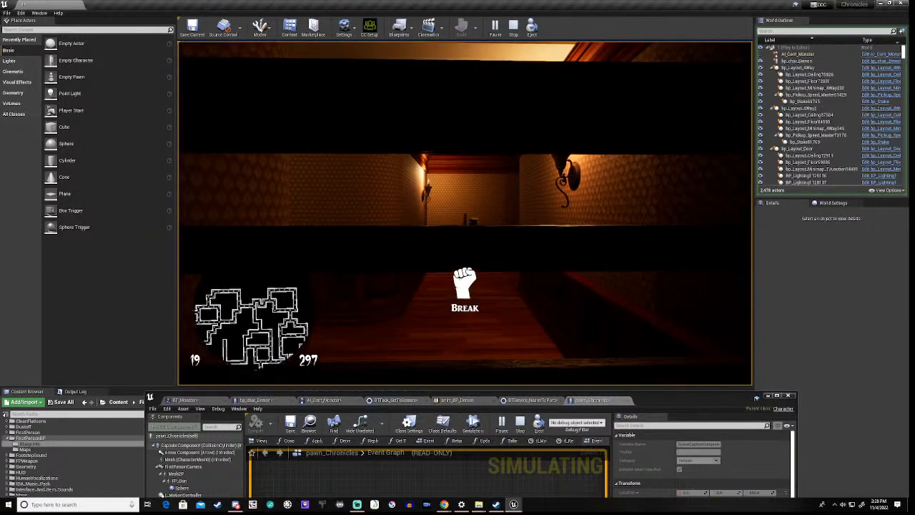
# Break the third barricade and keep collecting pickups through the outer corridors while checking the minimap's coverage
pyautogui.press('e')
pyautogui.press('w')
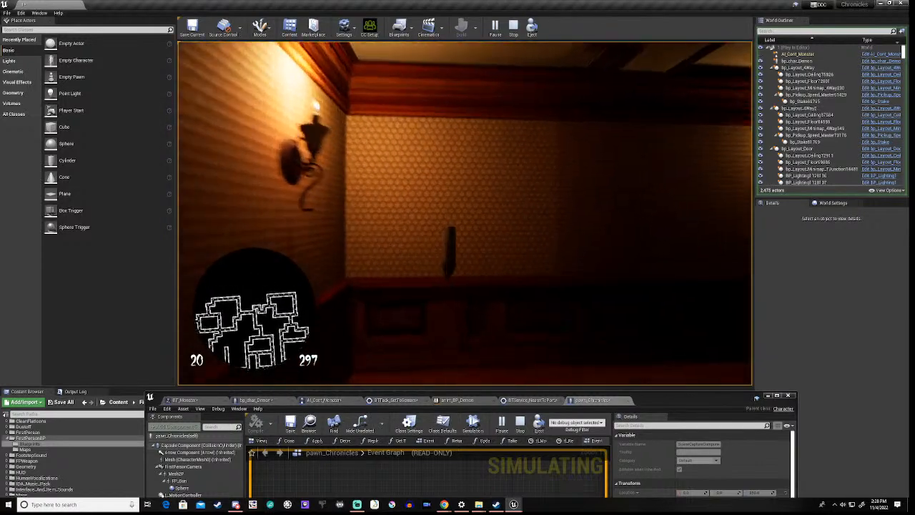
pyautogui.press('w')
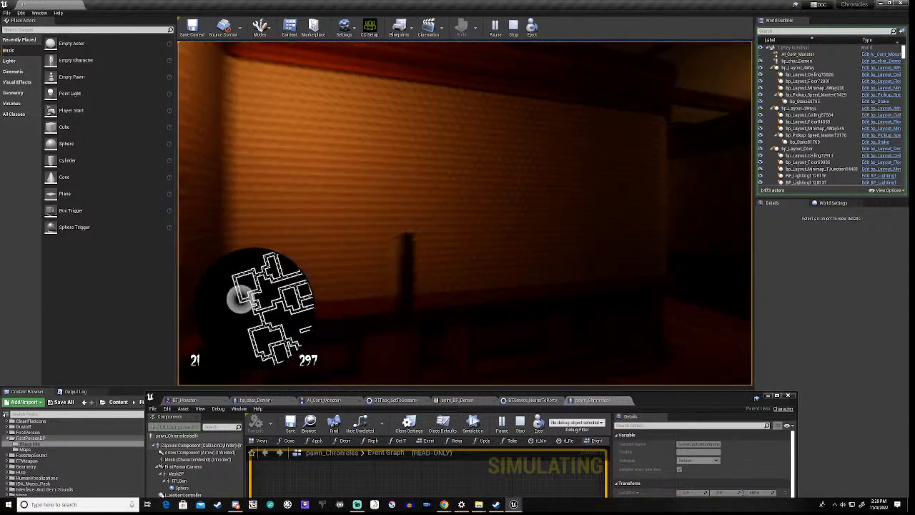
pyautogui.press('w')
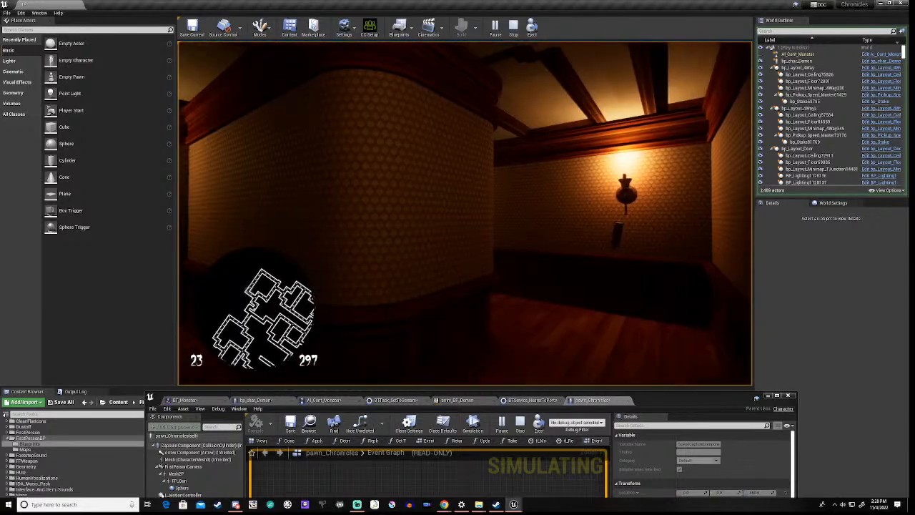
pyautogui.press('w')
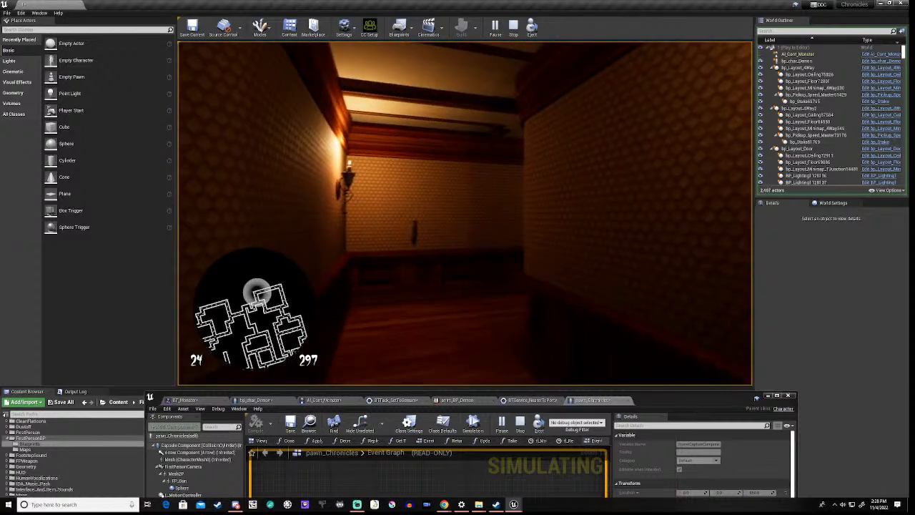
pyautogui.press('w')
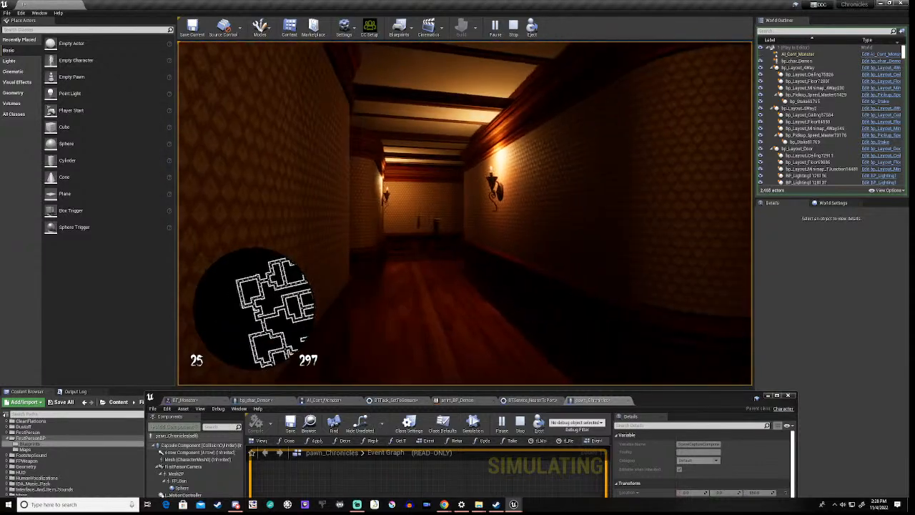
pyautogui.press('w')
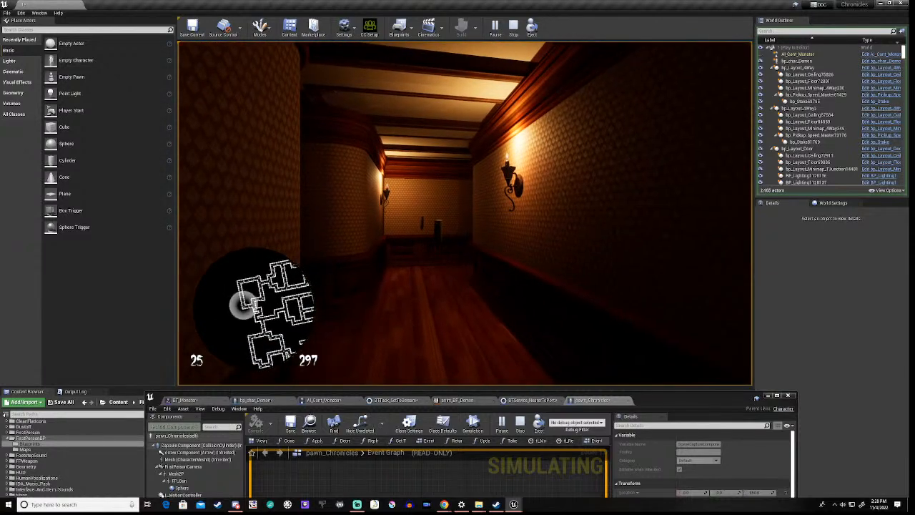
# Walk the player through the candlelit hallways of the running game, collecting the floating stakes
pyautogui.press('w')
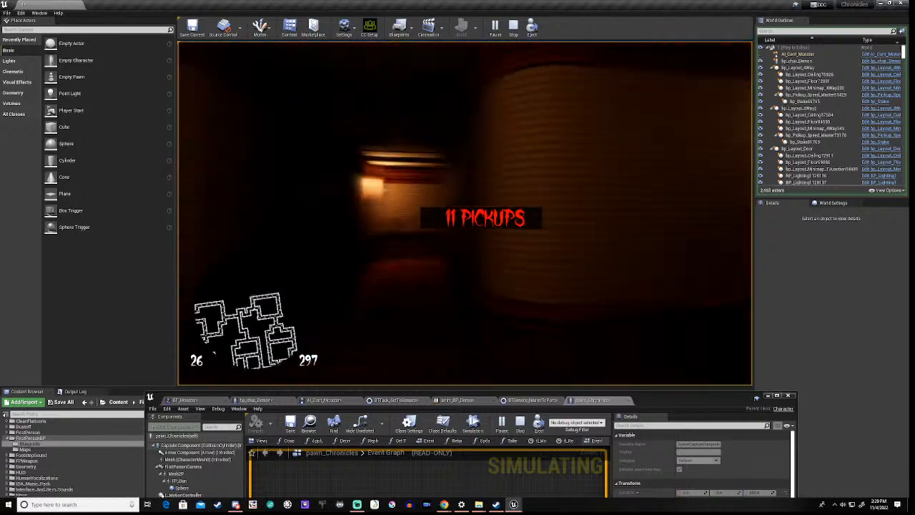
pyautogui.press('w')
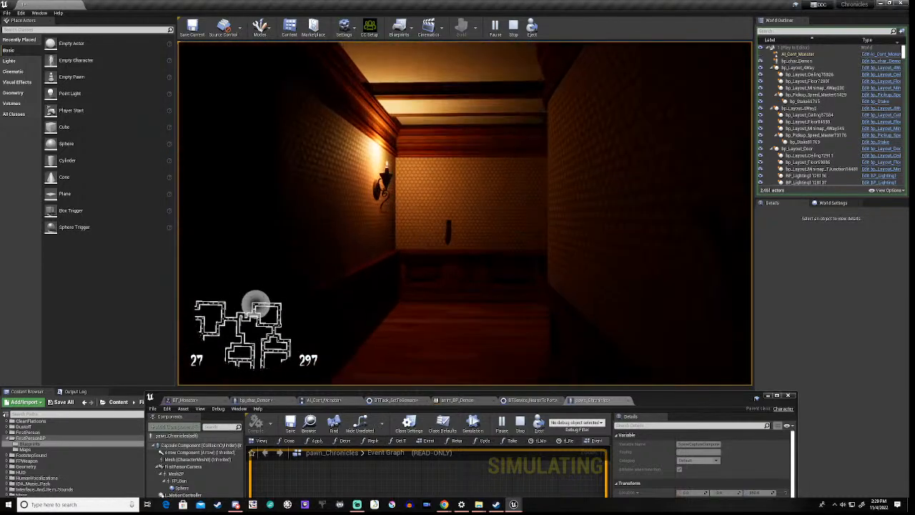
pyautogui.press('w')
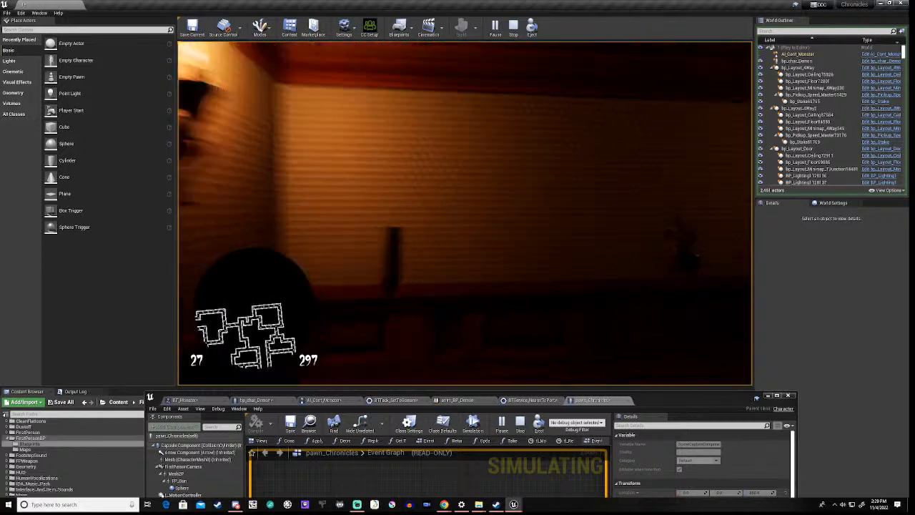
pyautogui.press('d')
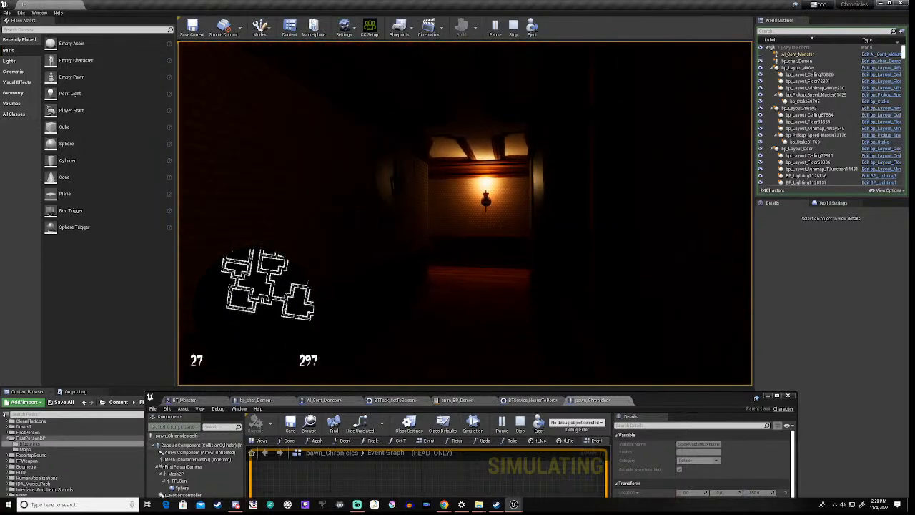
# Release mouse control from the game and examine the active Move To branch of the BT_Monster behavior tree
pyautogui.hotkey('shift', 'F1')
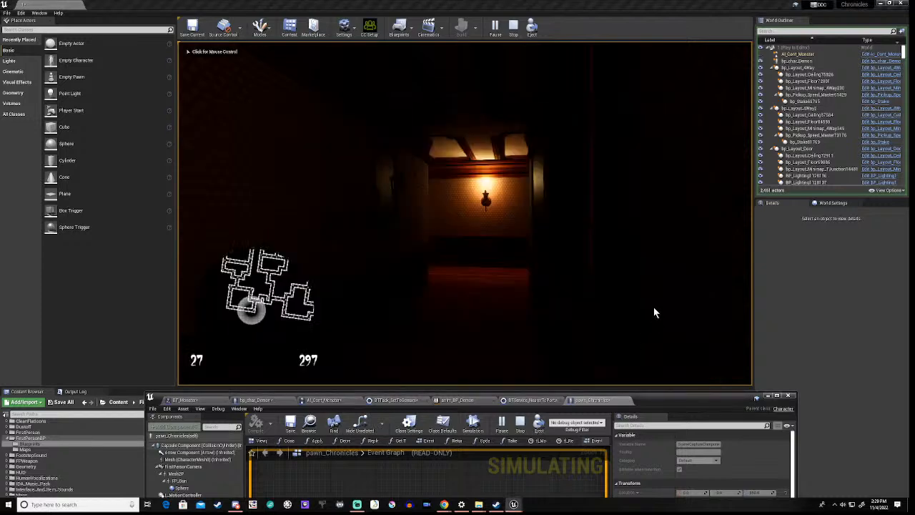
pyautogui.moveTo(653, 397); pyautogui.dragTo(681, 266)
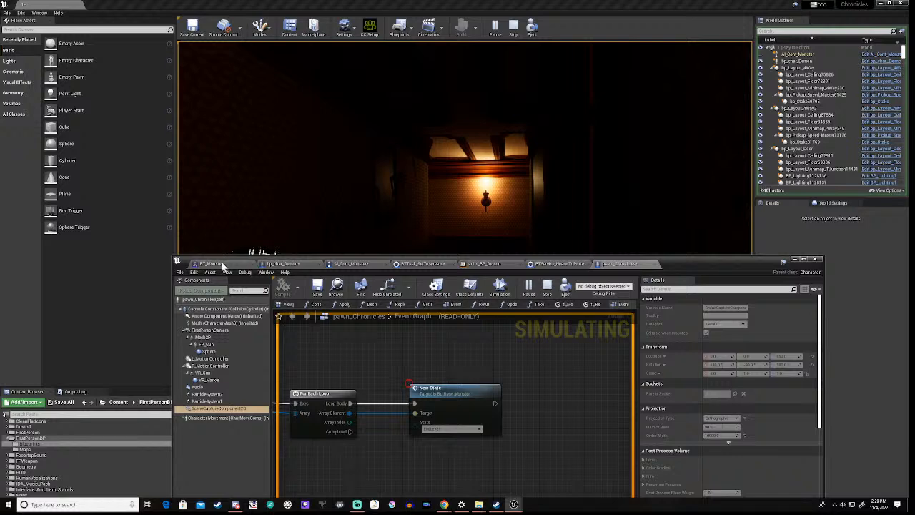
pyautogui.click(222, 264)
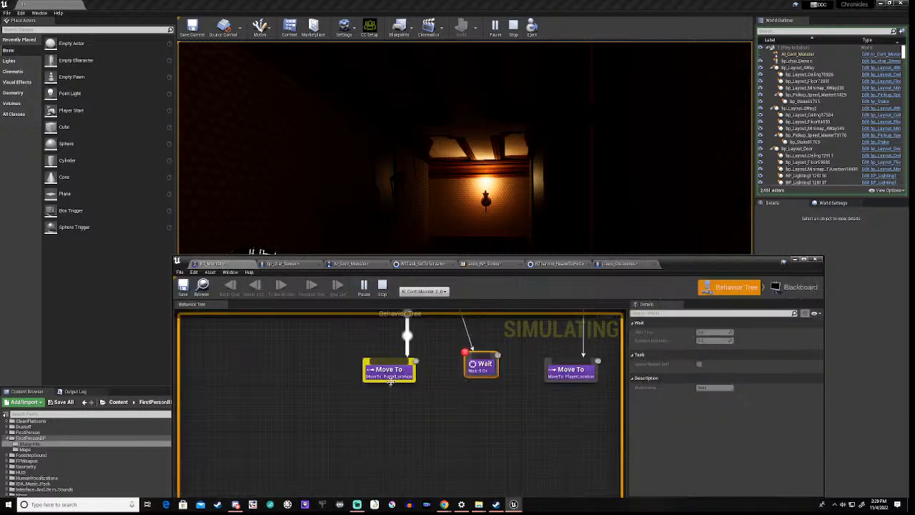
pyautogui.moveTo(389, 382)
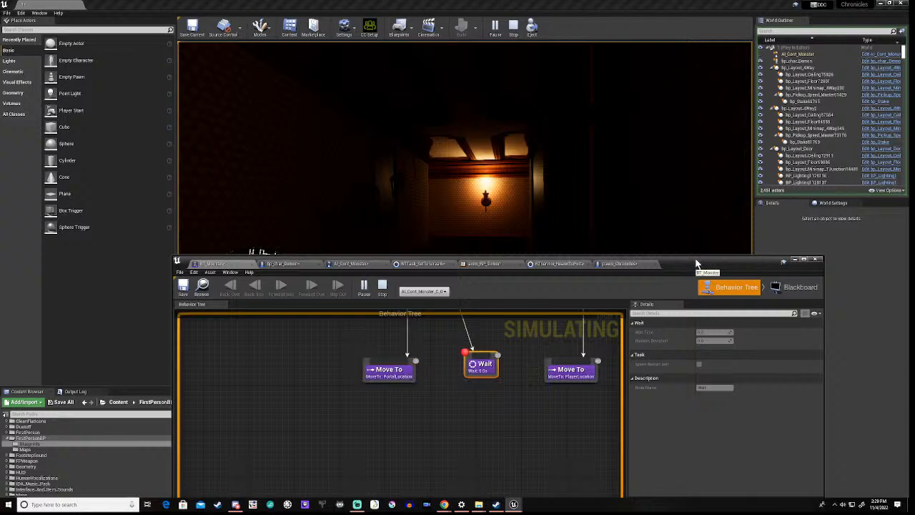
pyautogui.moveTo(697, 264); pyautogui.dragTo(699, 418)
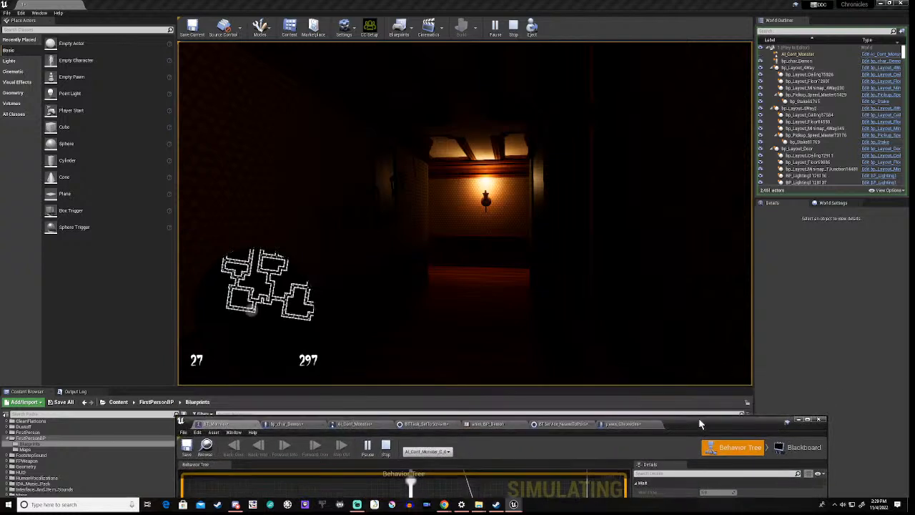
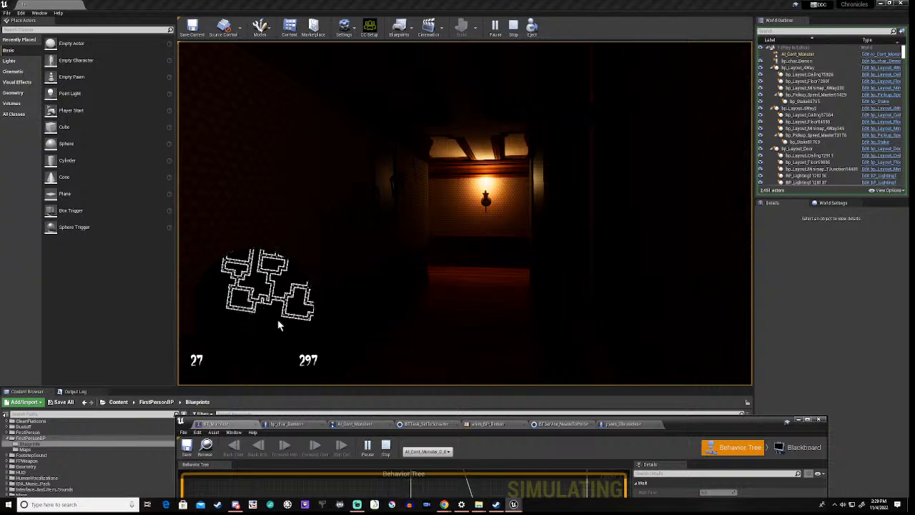
# Resume control of the player and follow the dark corridor past the wall candle and around its corners
pyautogui.click(423, 310)
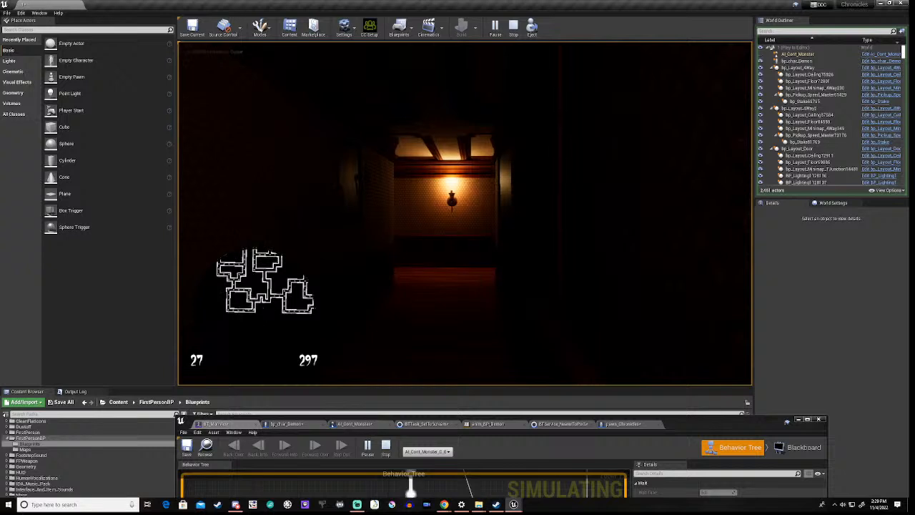
pyautogui.press('w')
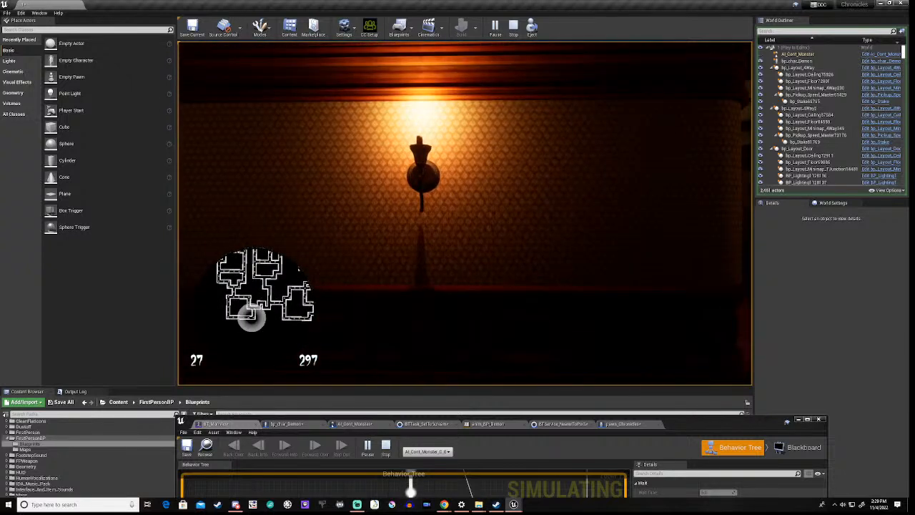
pyautogui.press('w')
pyautogui.press('w')
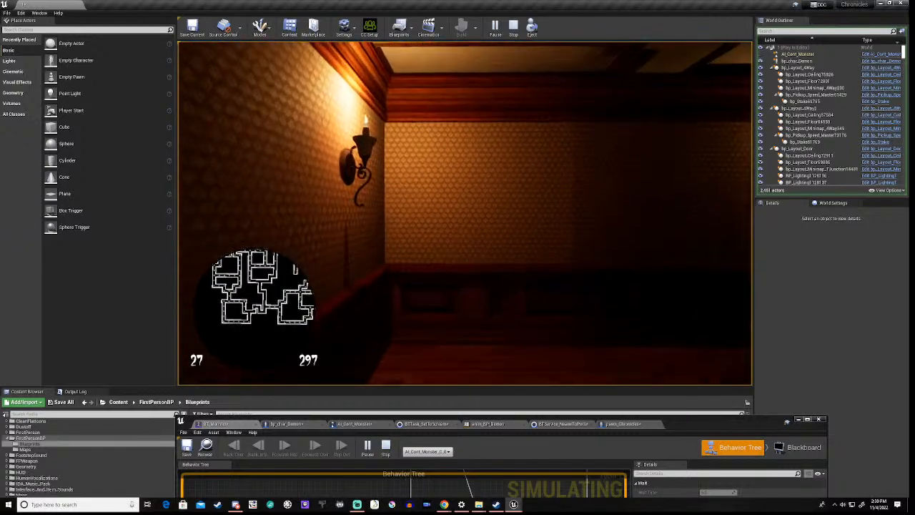
pyautogui.press('w')
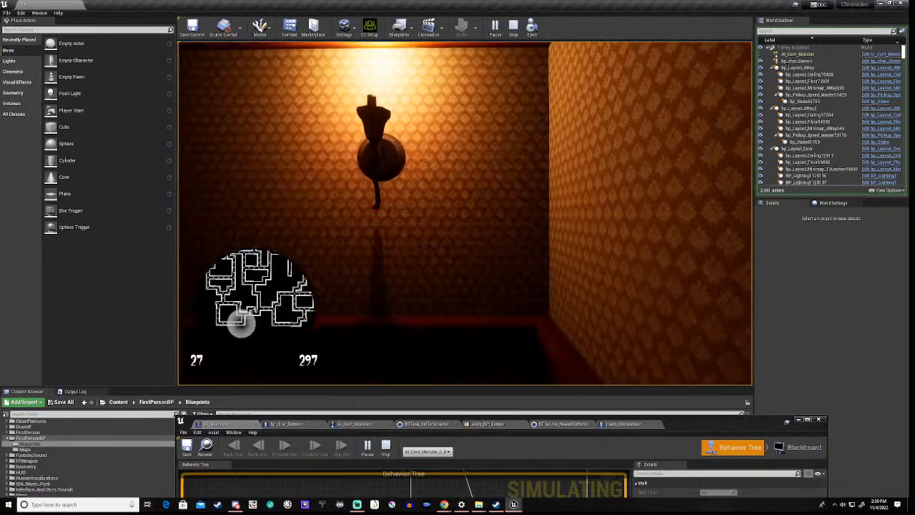
pyautogui.press('w')
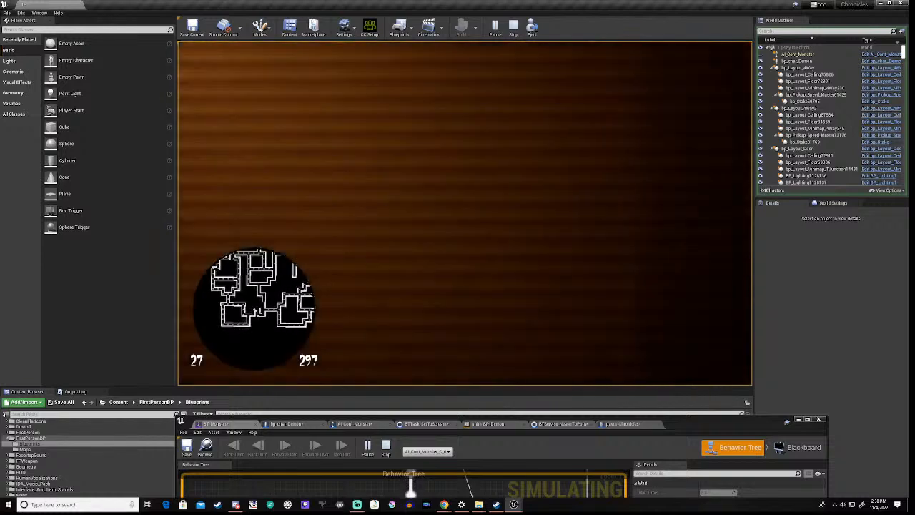
pyautogui.press('w')
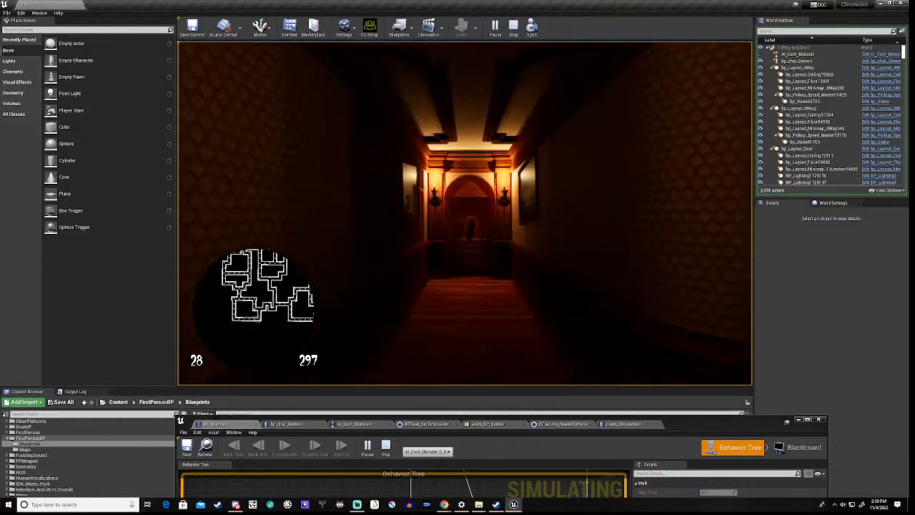
# Collect the stakes around the doorway and break the wooden boards there
pyautogui.press('w')
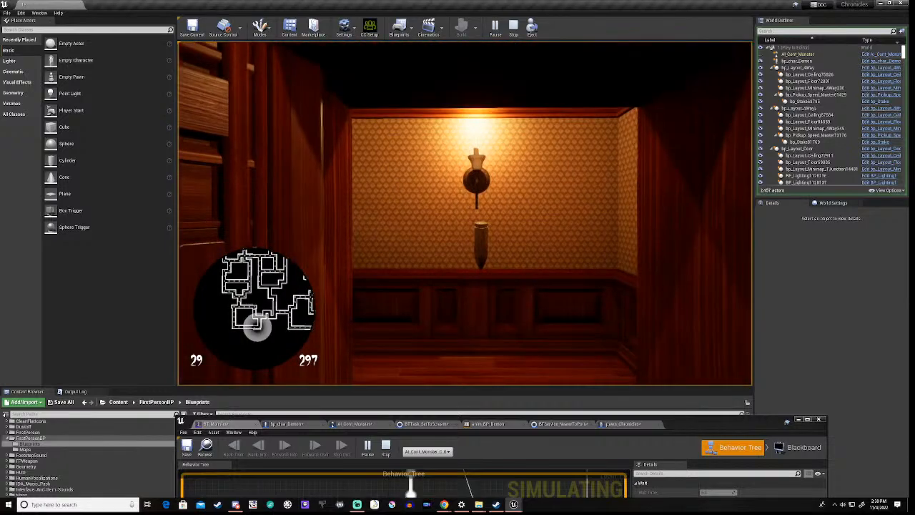
pyautogui.press('w')
pyautogui.press('w')
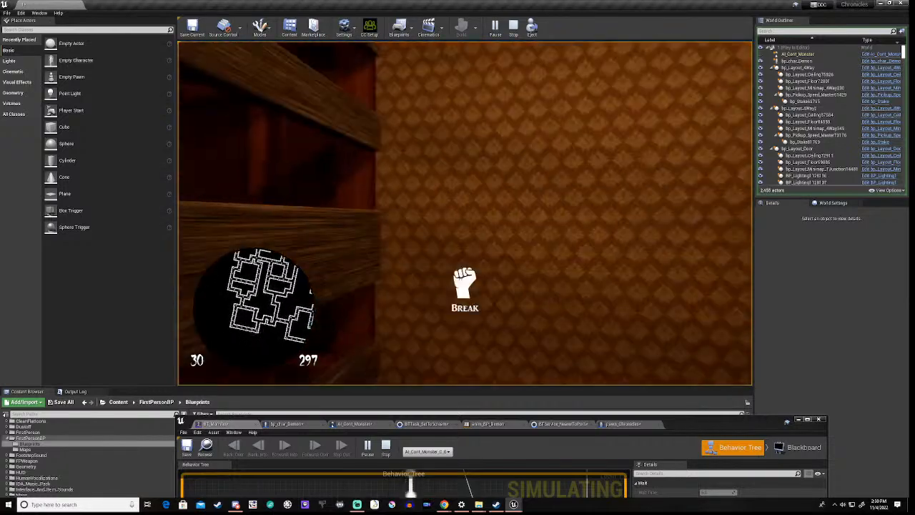
pyautogui.press('e')
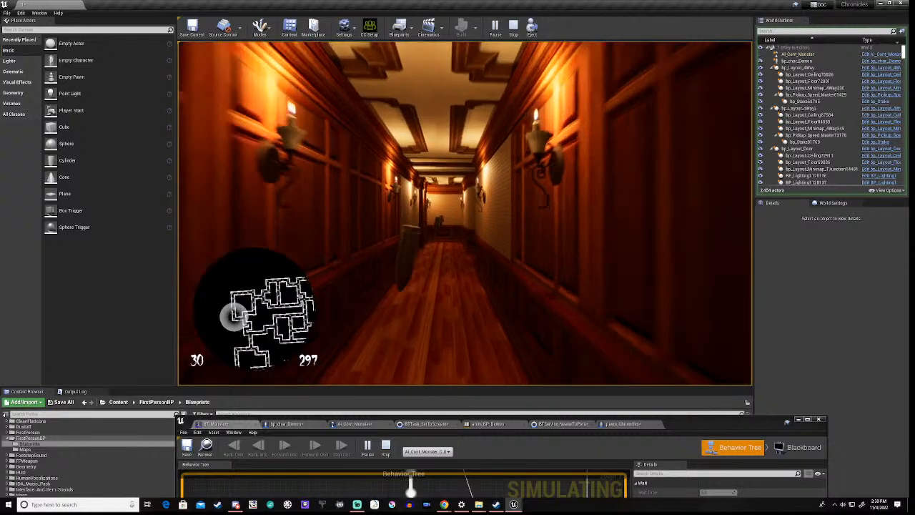
# Run through the wood-paneled and wallpapered corridors, collecting every stake along the route
pyautogui.press('w')
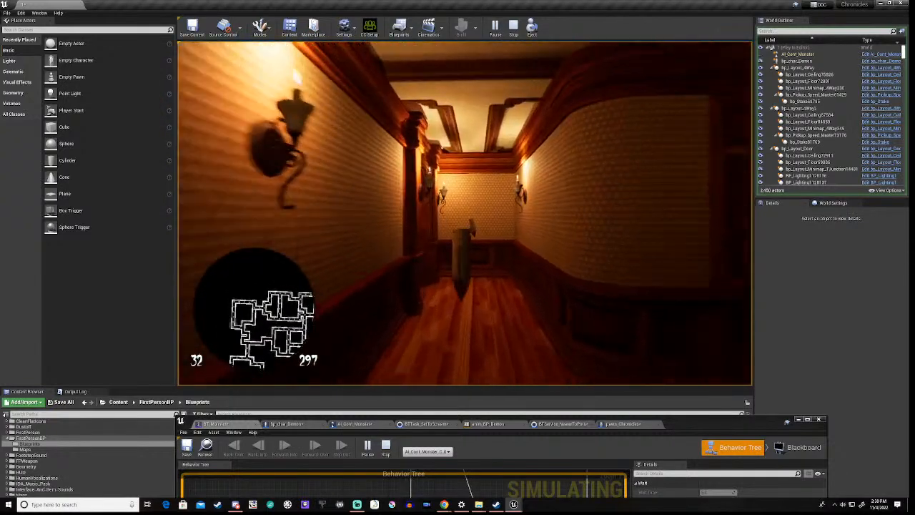
pyautogui.press('w')
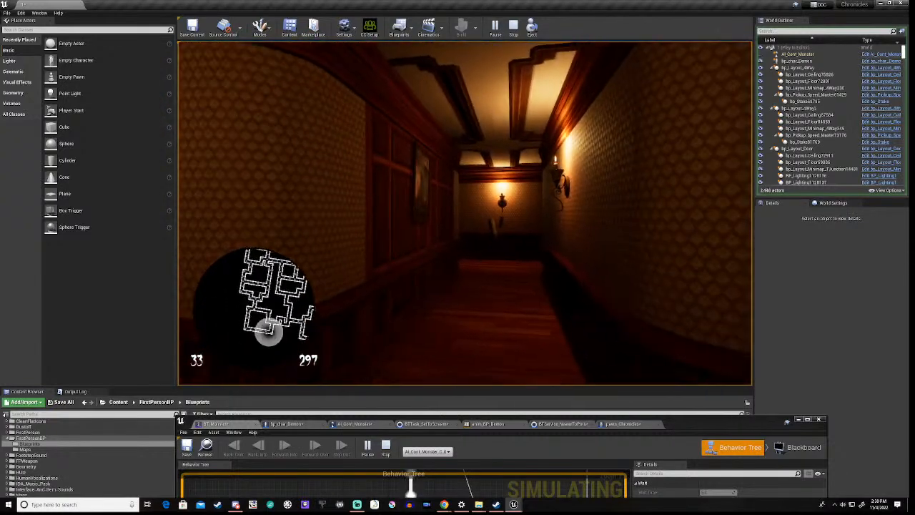
pyautogui.press('w')
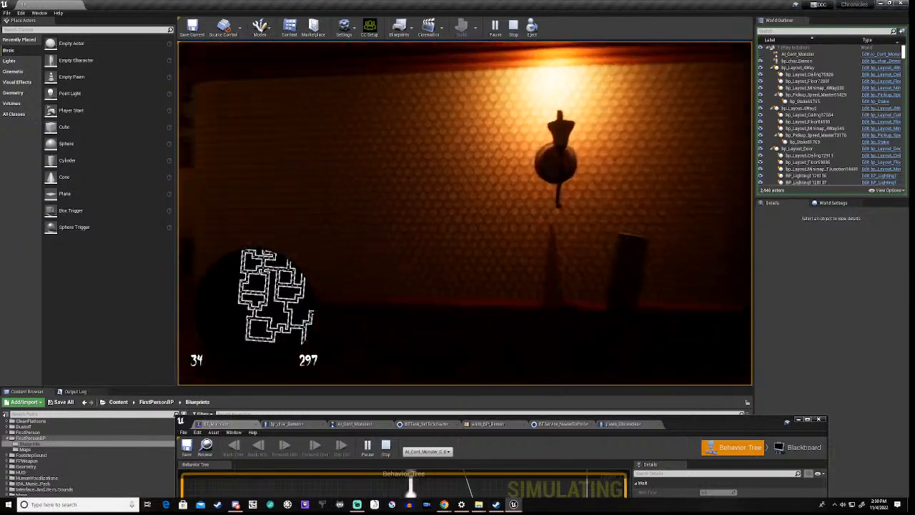
pyautogui.press('w')
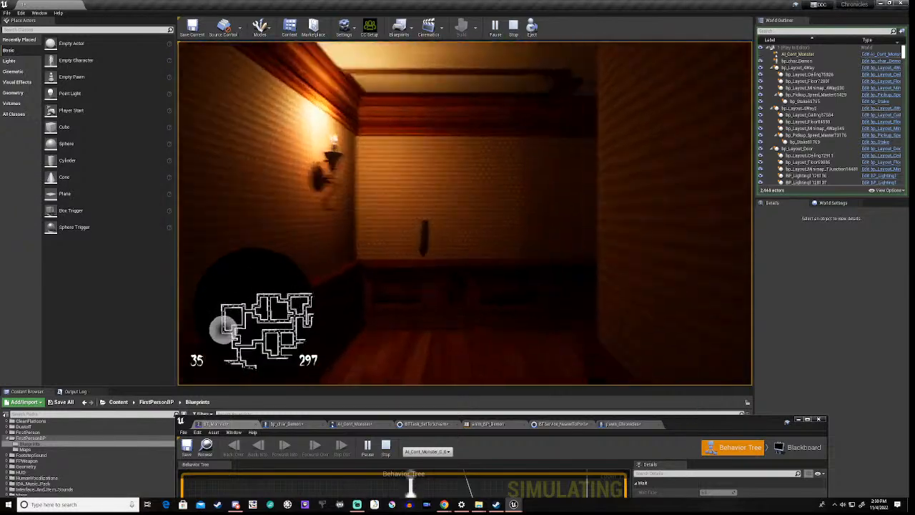
pyautogui.press('w')
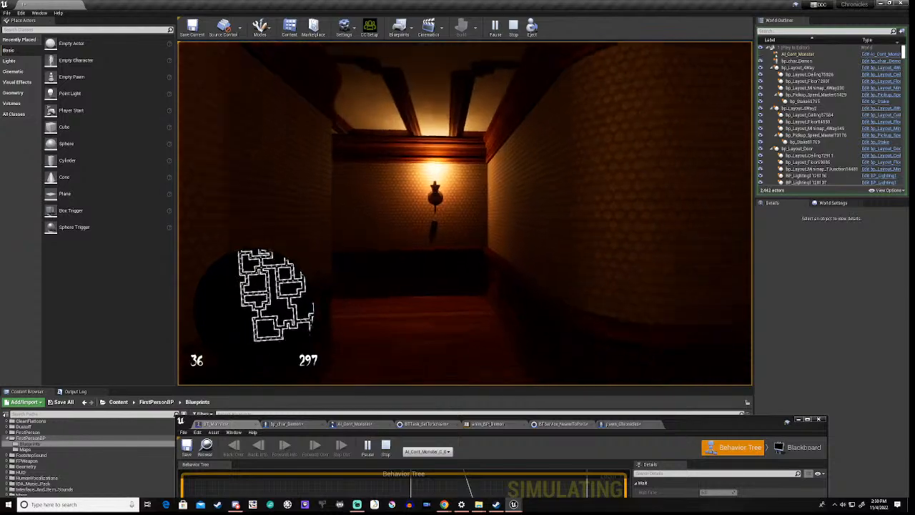
pyautogui.press('w')
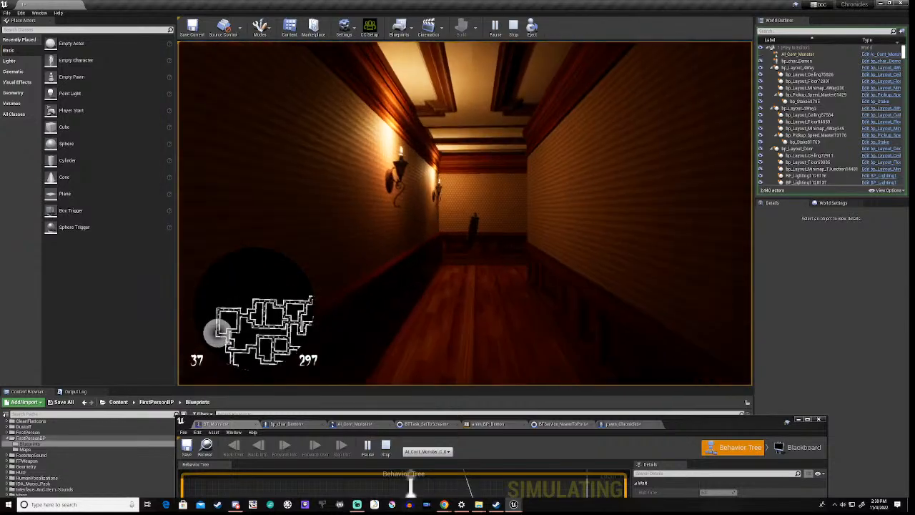
pyautogui.press('w')
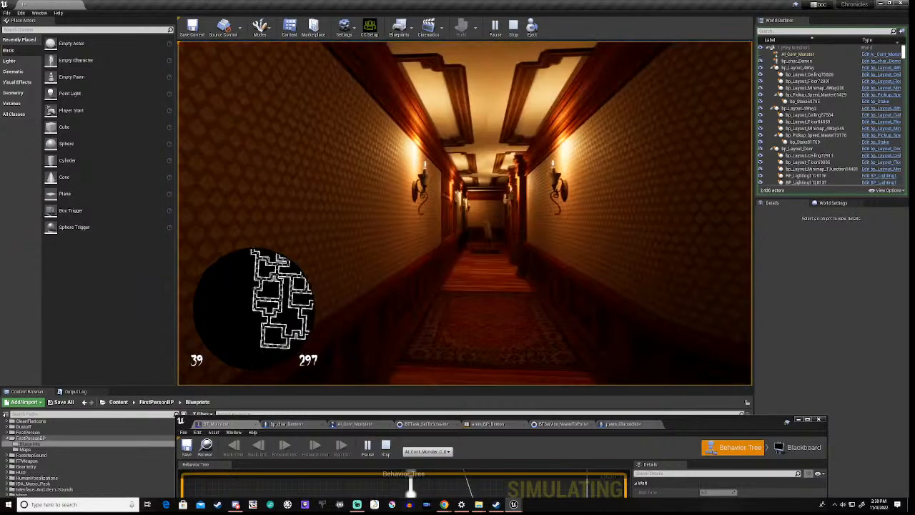
pyautogui.press('w')
pyautogui.press('w')
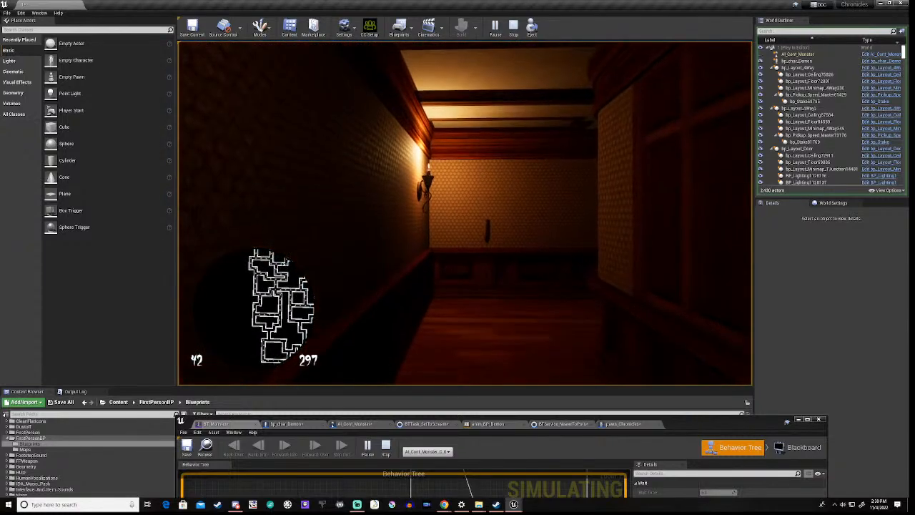
# Collect the stakes around the hallway corners and past the arched door, continuing into the long carpeted corridor
pyautogui.press('w')
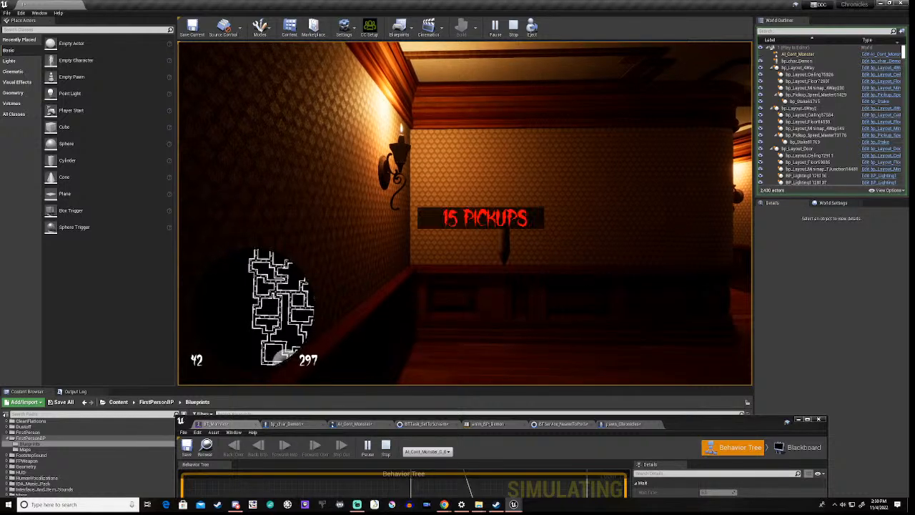
pyautogui.press('w')
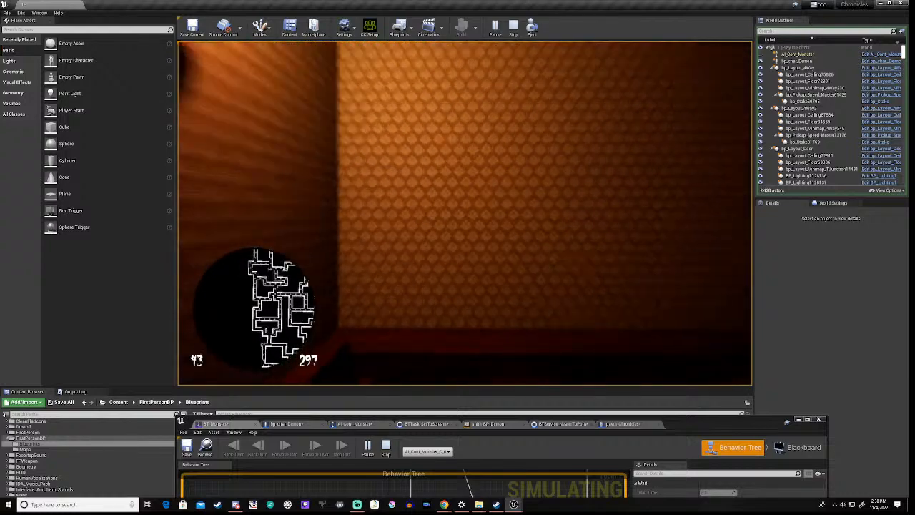
pyautogui.press('w')
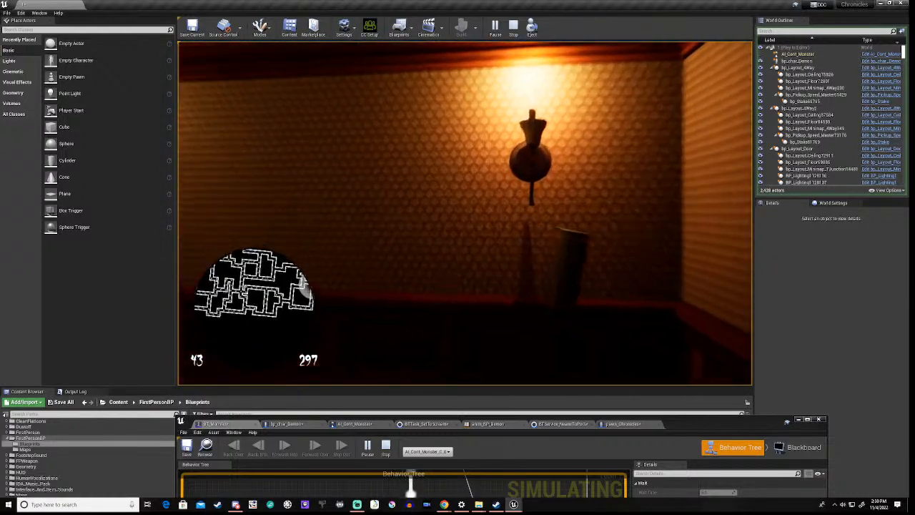
pyautogui.press('w')
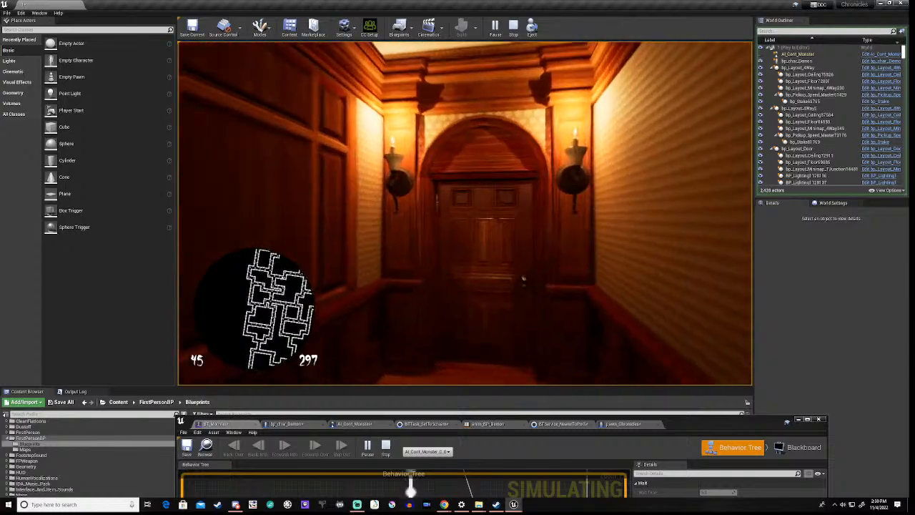
pyautogui.press('w')
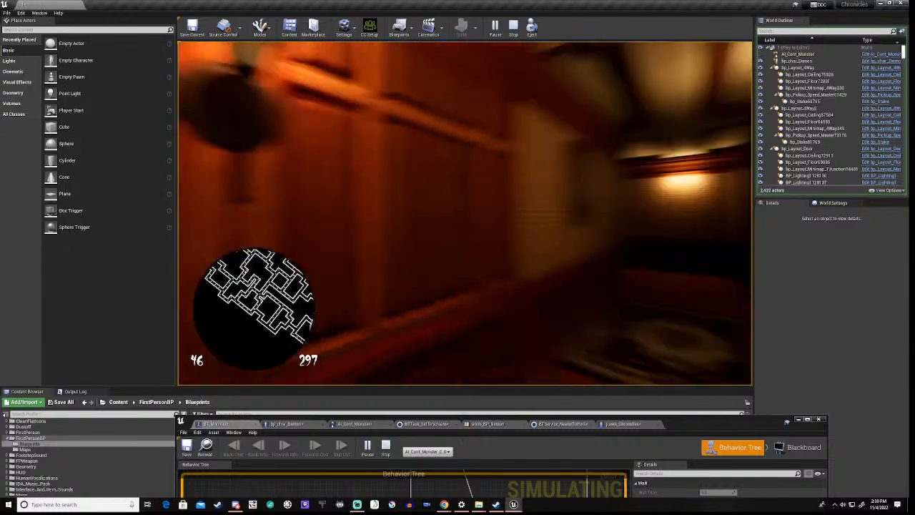
pyautogui.press('w')
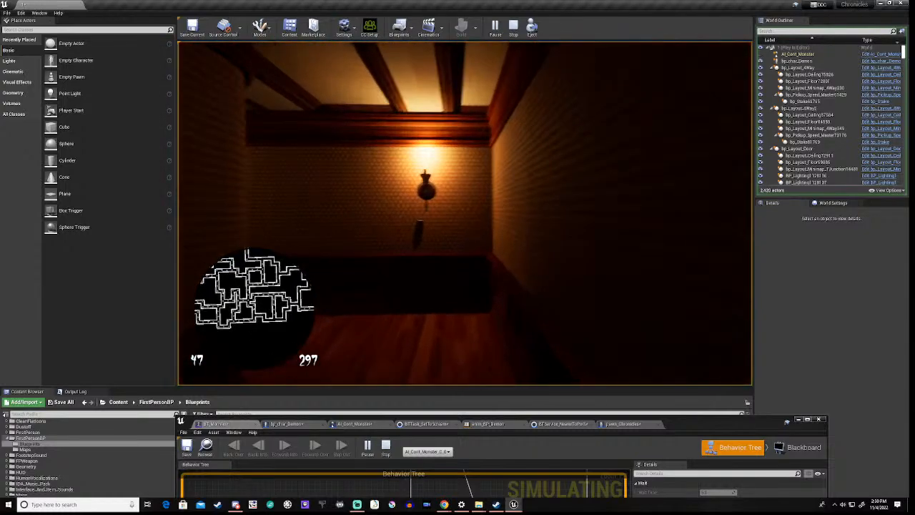
pyautogui.press('w')
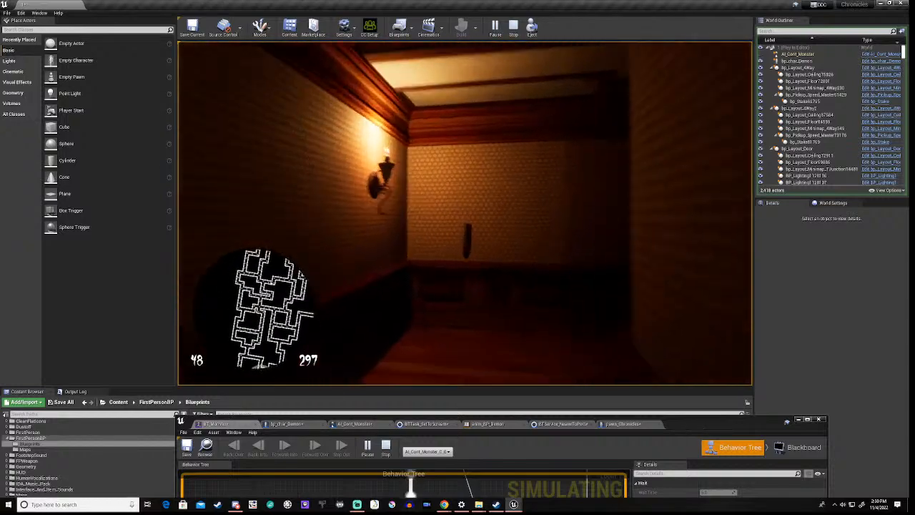
pyautogui.press('w')
pyautogui.press('w')
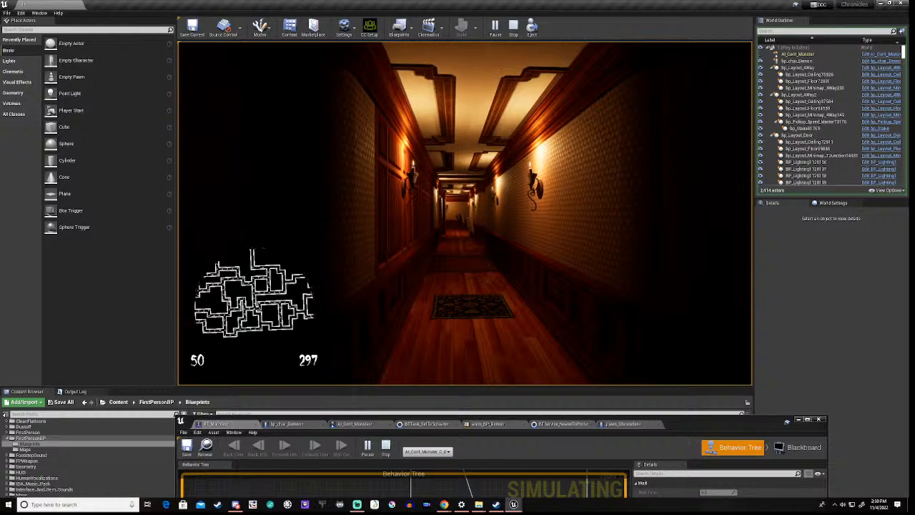
# Collect the stakes along the long carpeted corridor, turning its corners and continuing toward the arched door at the far end
pyautogui.press('w')
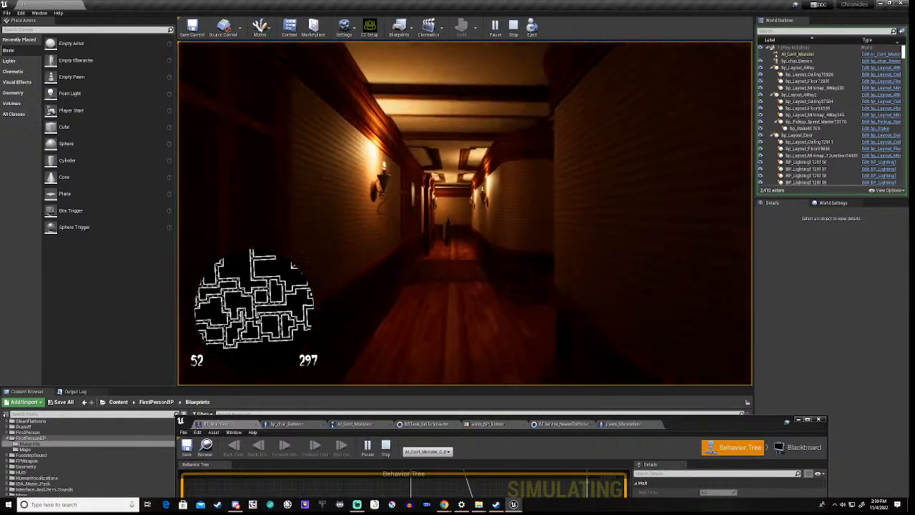
pyautogui.press('w')
pyautogui.press('w')
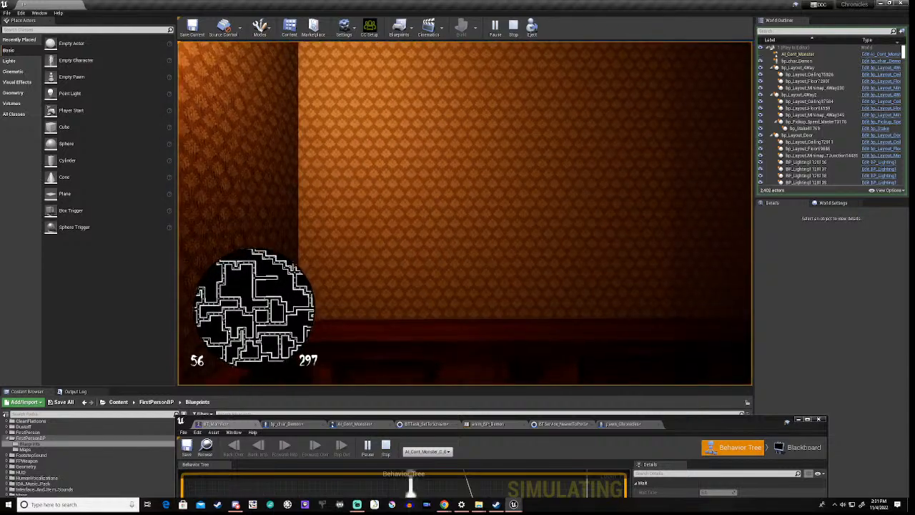
pyautogui.press('w')
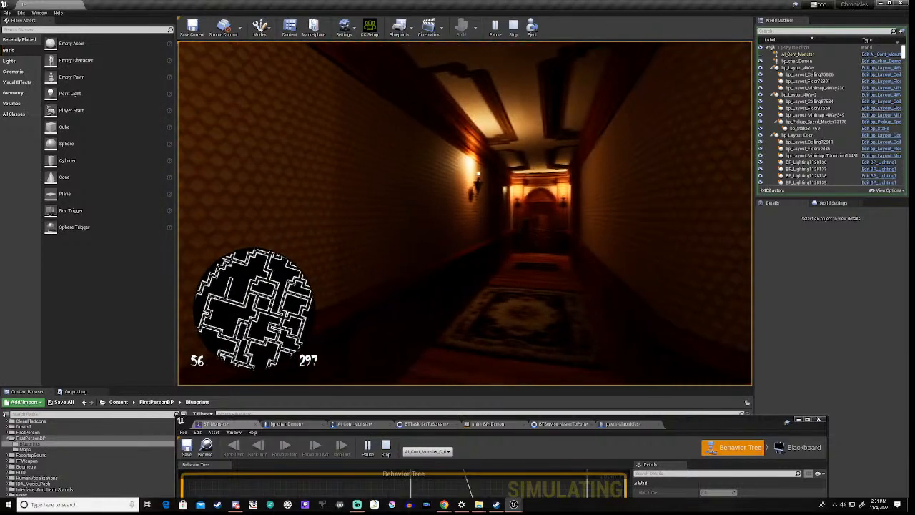
pyautogui.press('w')
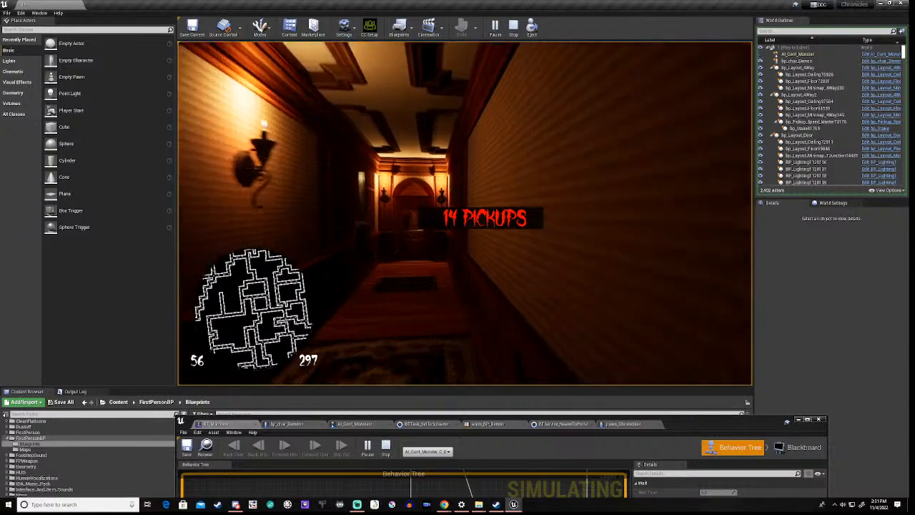
pyautogui.press('w')
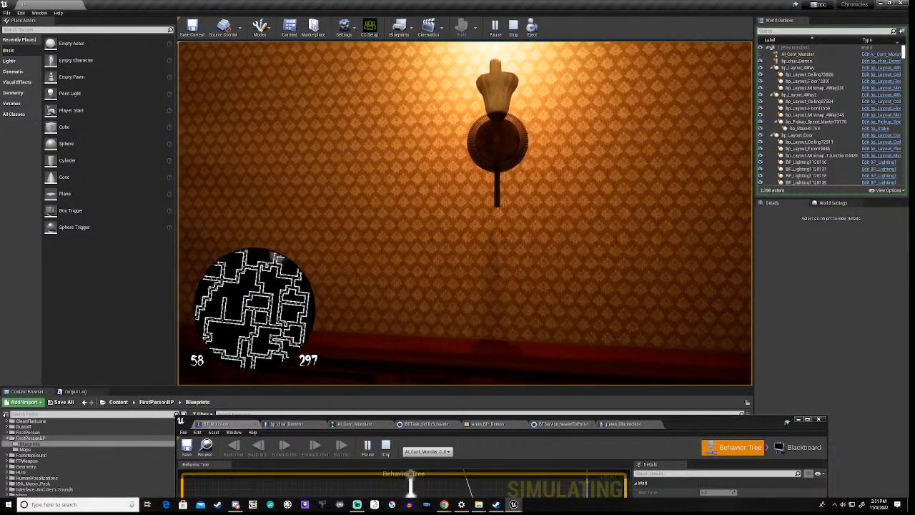
# Follow the corridor beside the candle-lit arched door to the wooden boards, break them and collect the stakes there
pyautogui.press('w')
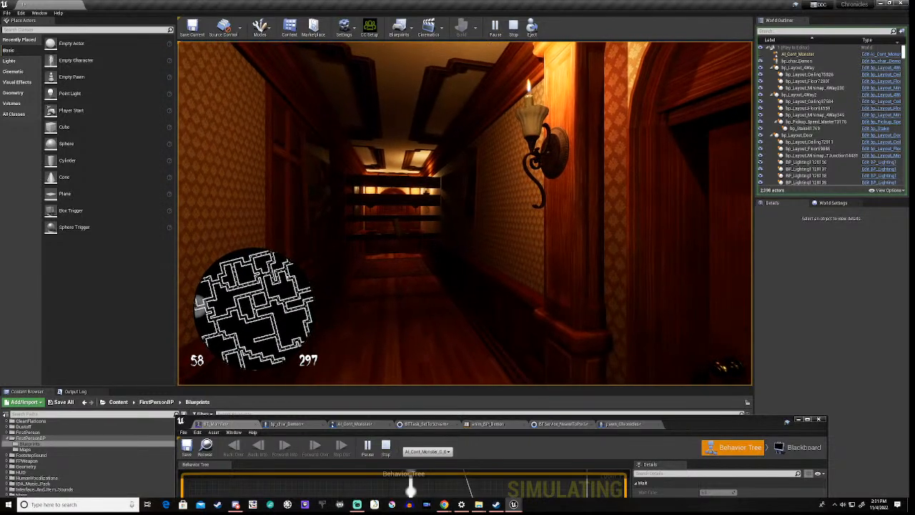
pyautogui.press('w')
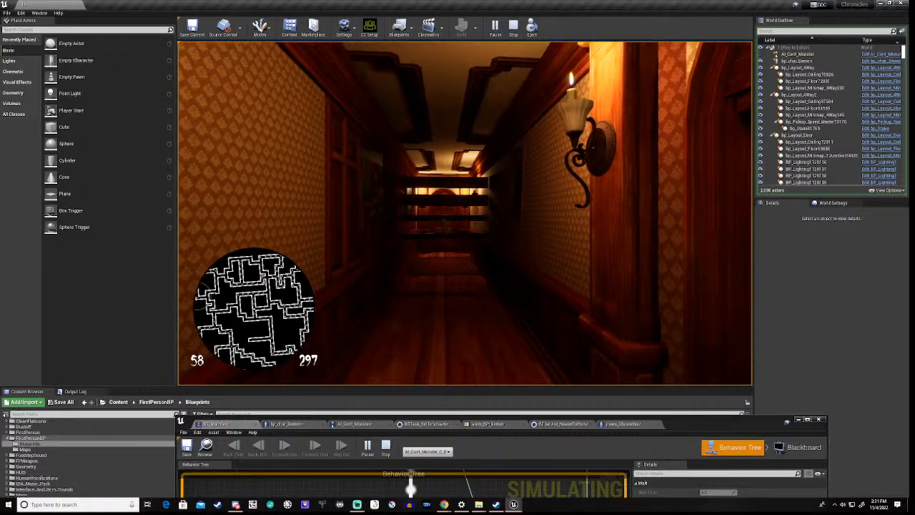
pyautogui.press('w')
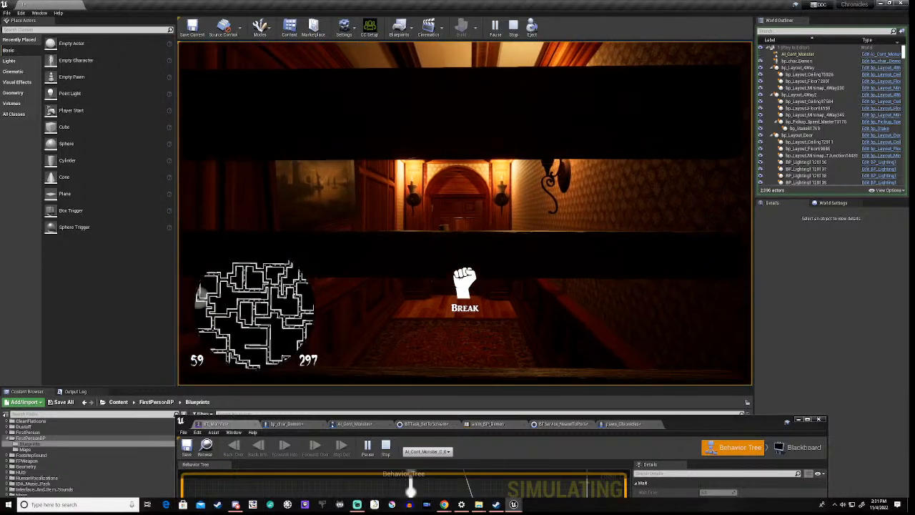
pyautogui.press('e')
pyautogui.press('w')
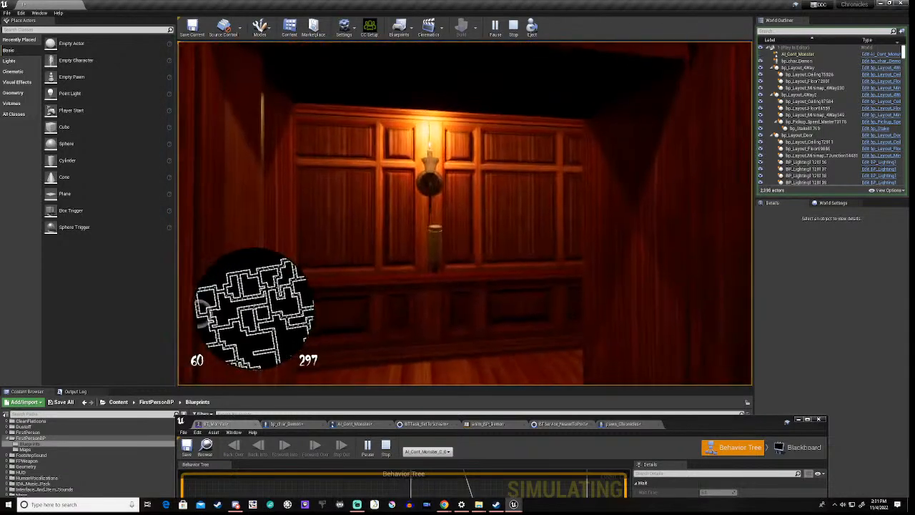
# Collect the stakes in the corridor with the patterned rug and run on past the arched door
pyautogui.press('w')
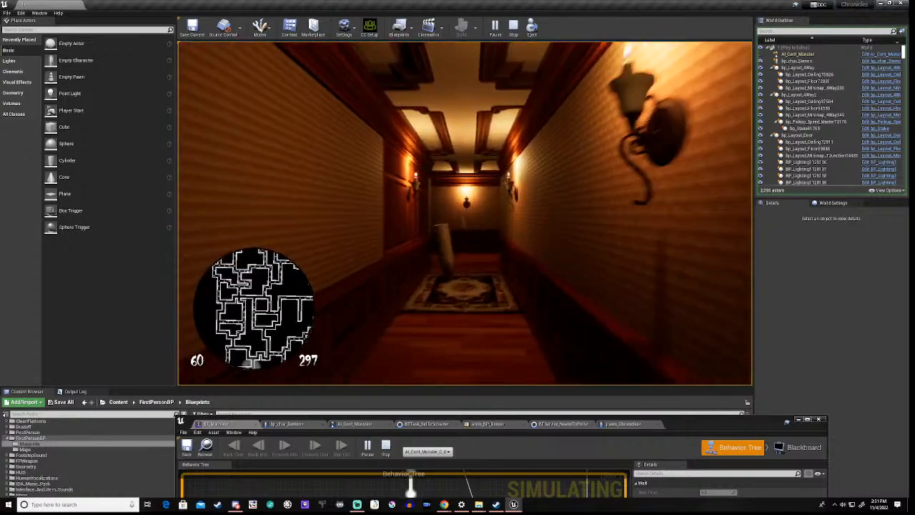
pyautogui.press('w')
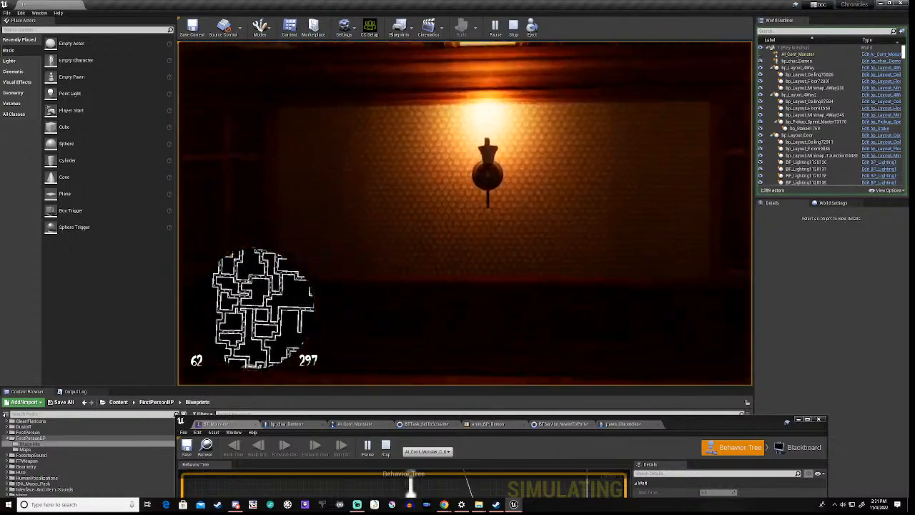
pyautogui.press('w')
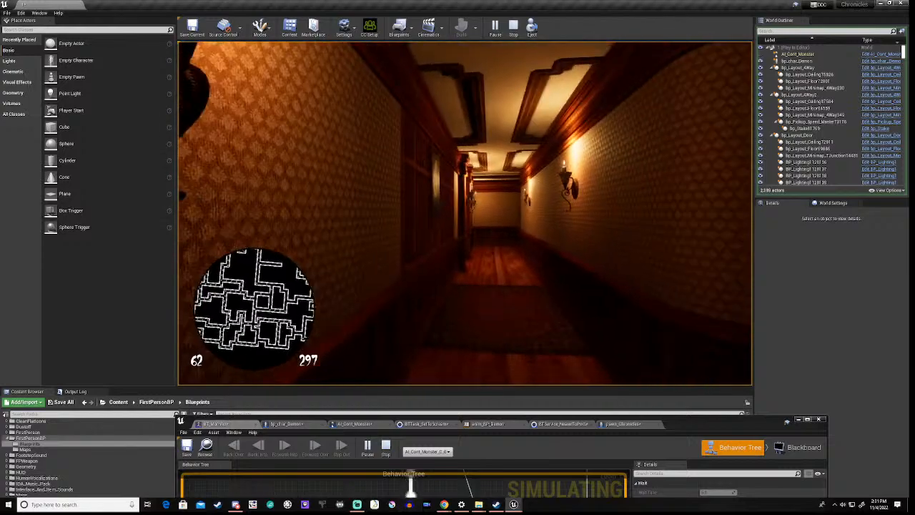
pyautogui.press('w')
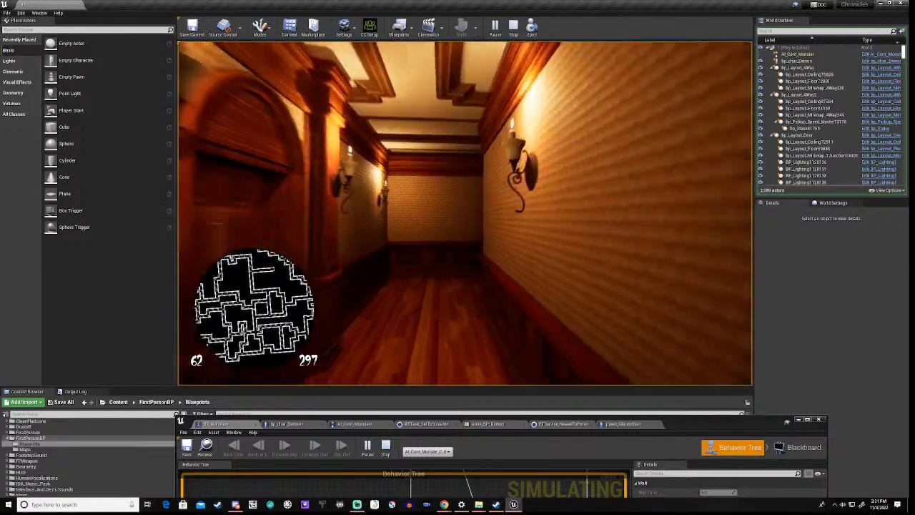
pyautogui.press('w')
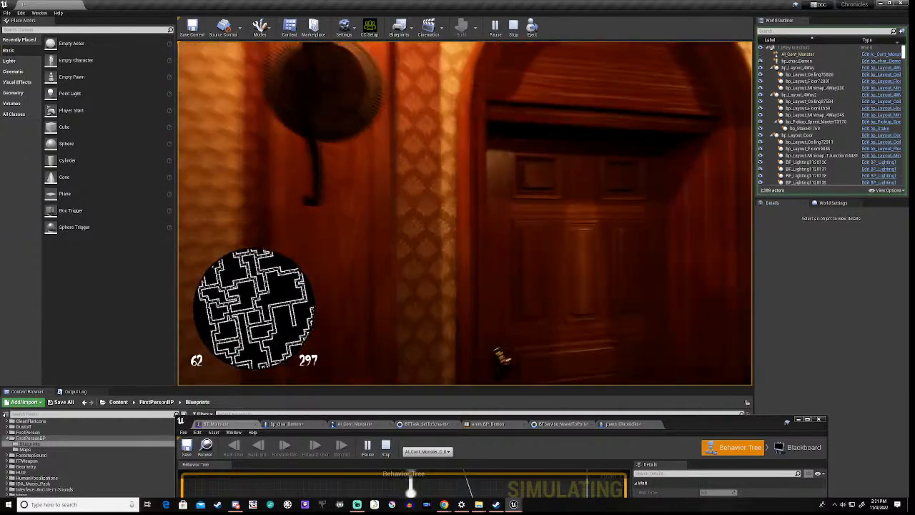
# Break both board barricades beyond the door, collecting the stakes around the corners between them
pyautogui.press('w')
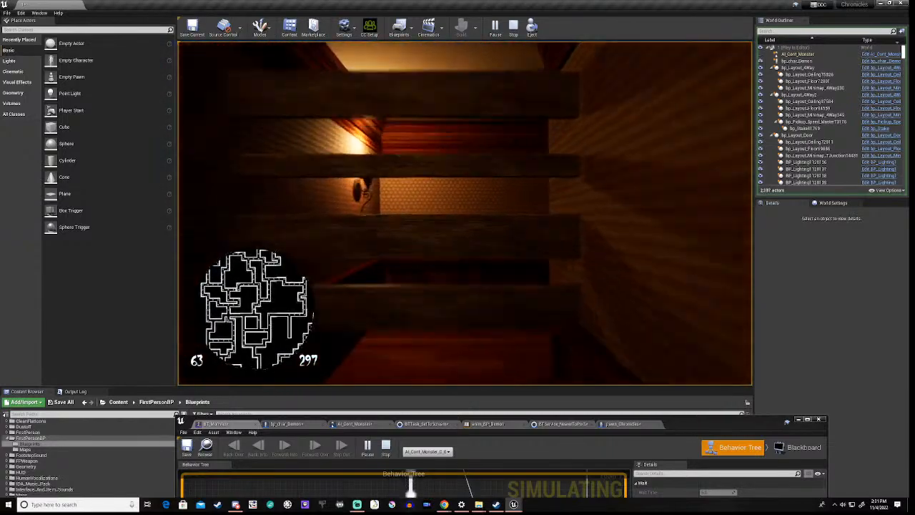
pyautogui.press('e')
pyautogui.press('w')
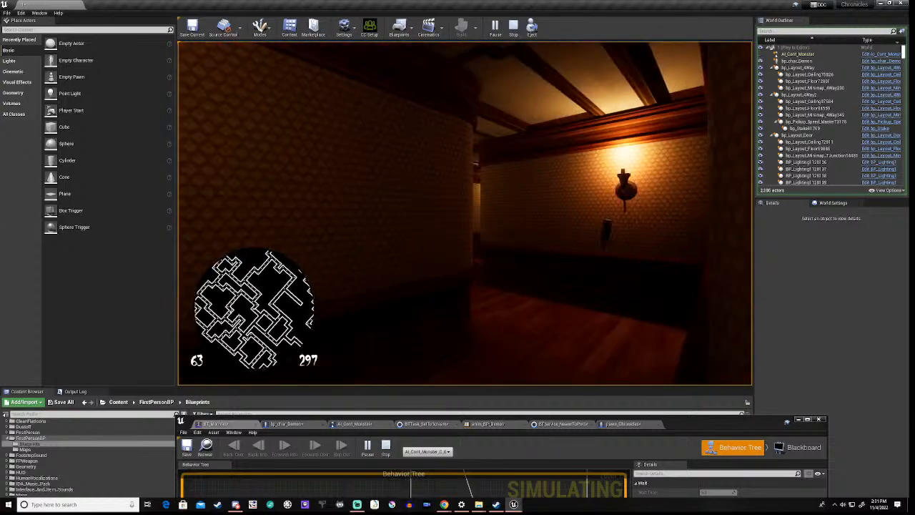
pyautogui.press('w')
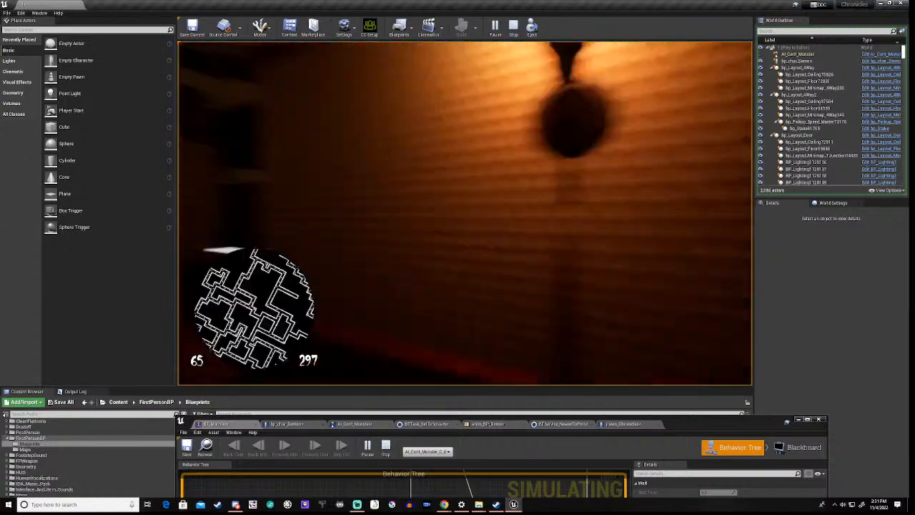
pyautogui.press('w')
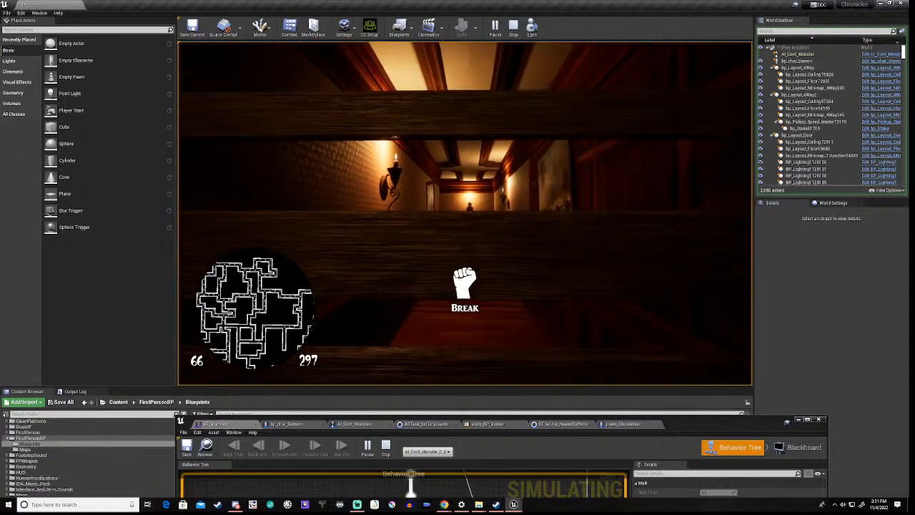
pyautogui.press('e')
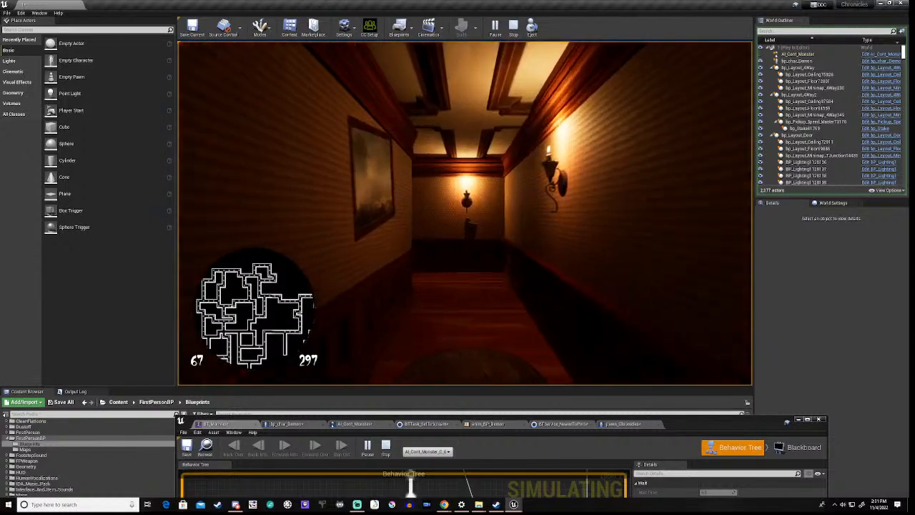
# Collect the stakes under the wall candles and through the corridors lined with paintings, up to the candle-lit end wall
pyautogui.press('w')
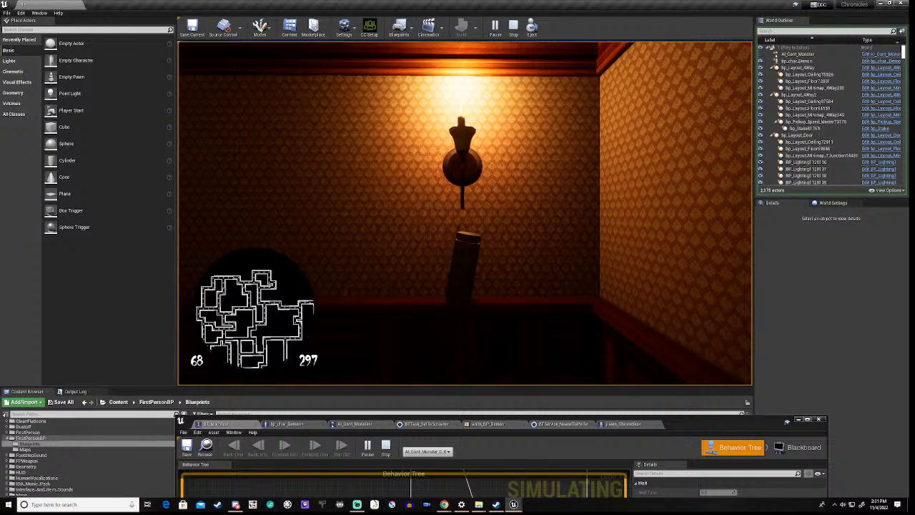
pyautogui.press('s')
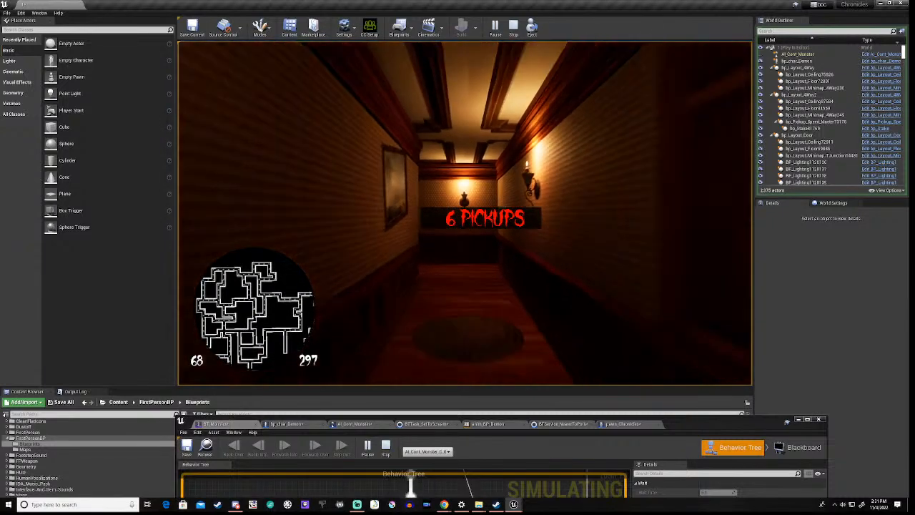
pyautogui.press('w')
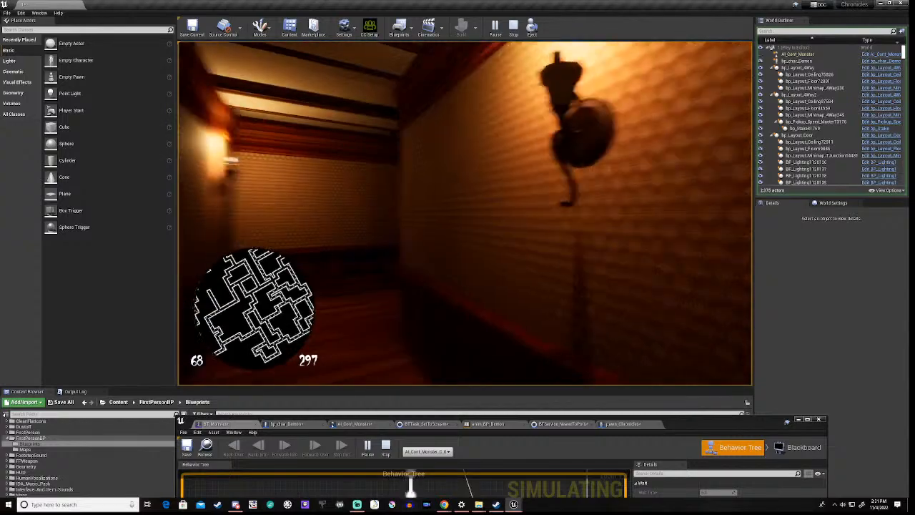
pyautogui.press('w')
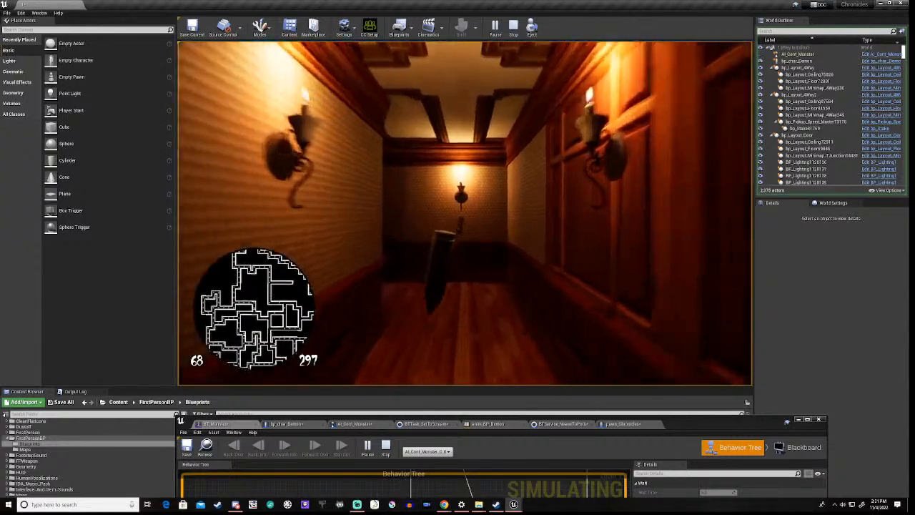
pyautogui.press('w')
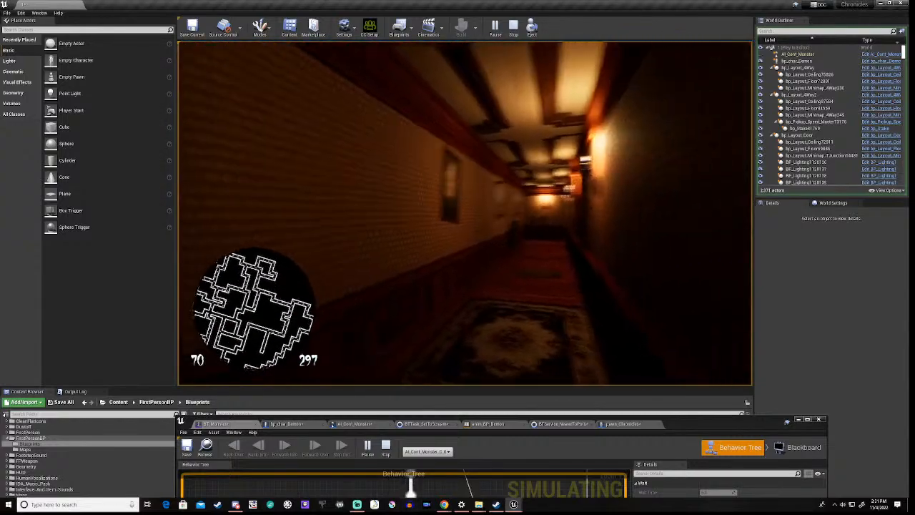
pyautogui.press('w')
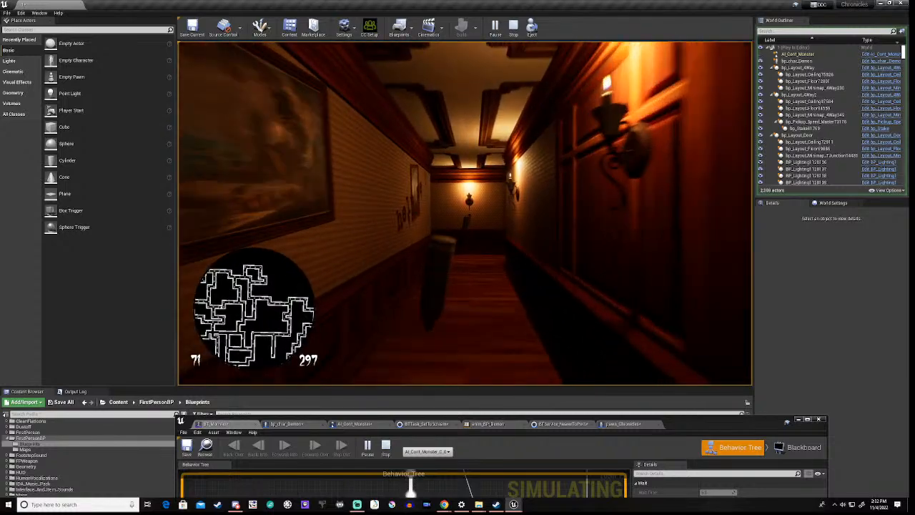
pyautogui.press('w')
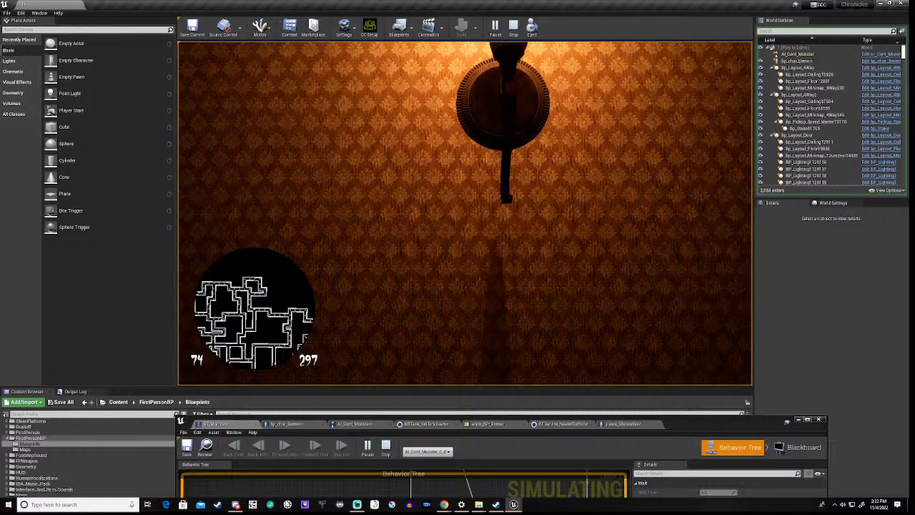
# Back away from the wall candle and collect the stakes around the dark corners leading to the arched-door corridor
pyautogui.press('s')
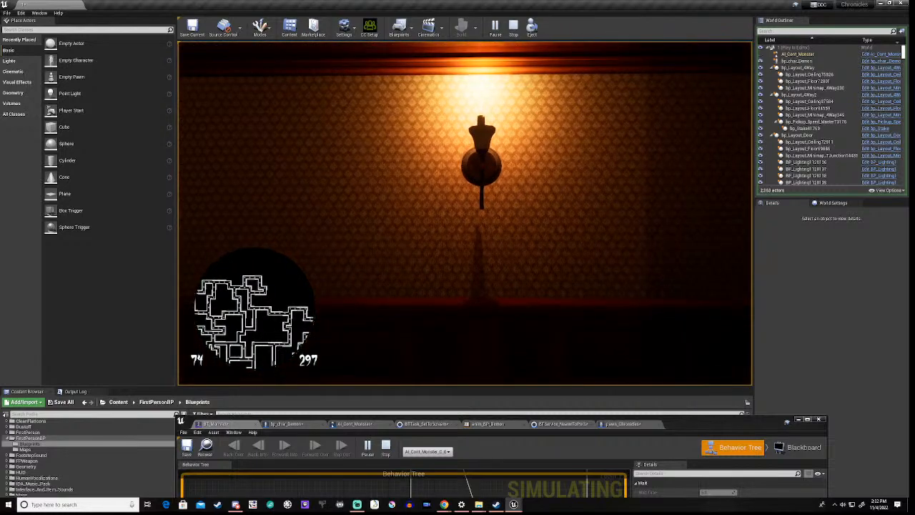
pyautogui.press('w')
pyautogui.press('w')
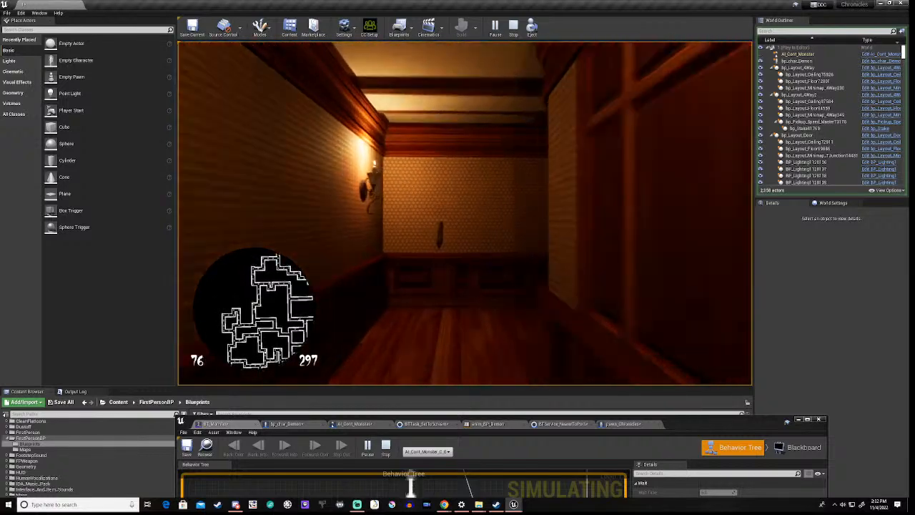
pyautogui.press('w')
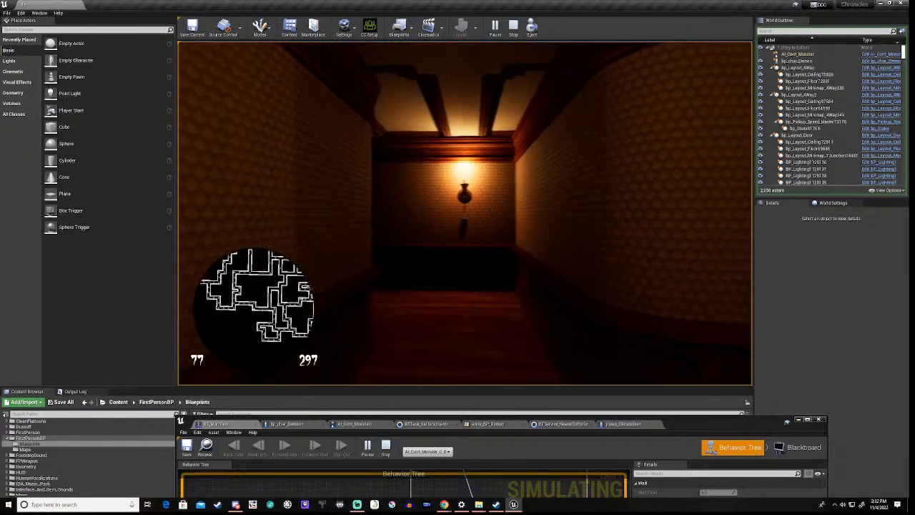
pyautogui.press('w')
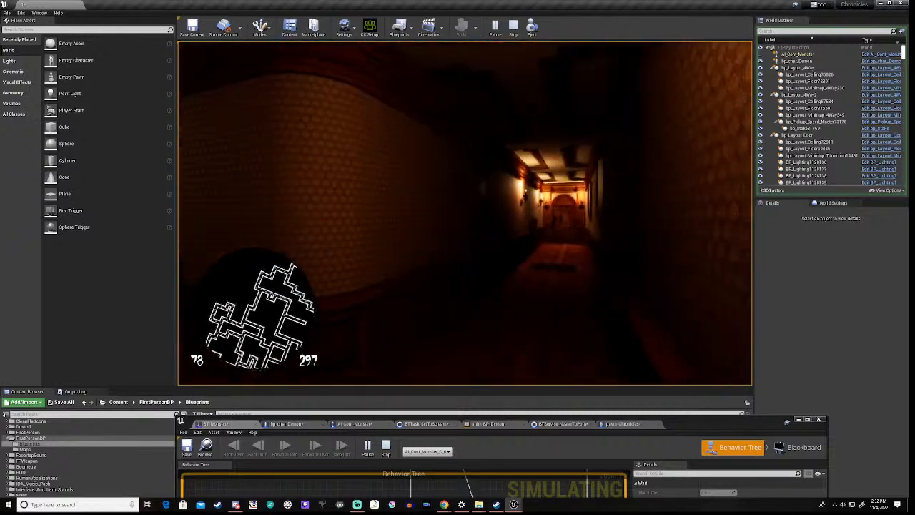
pyautogui.press('w')
pyautogui.press('w')
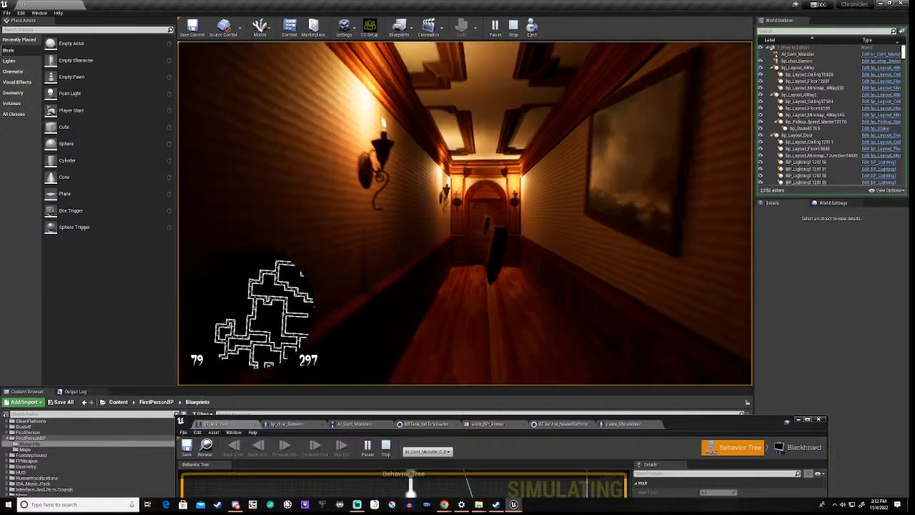
# Collect the stakes up to the arched door, break the nearby wooden boards and gather the stakes behind them
pyautogui.press('w')
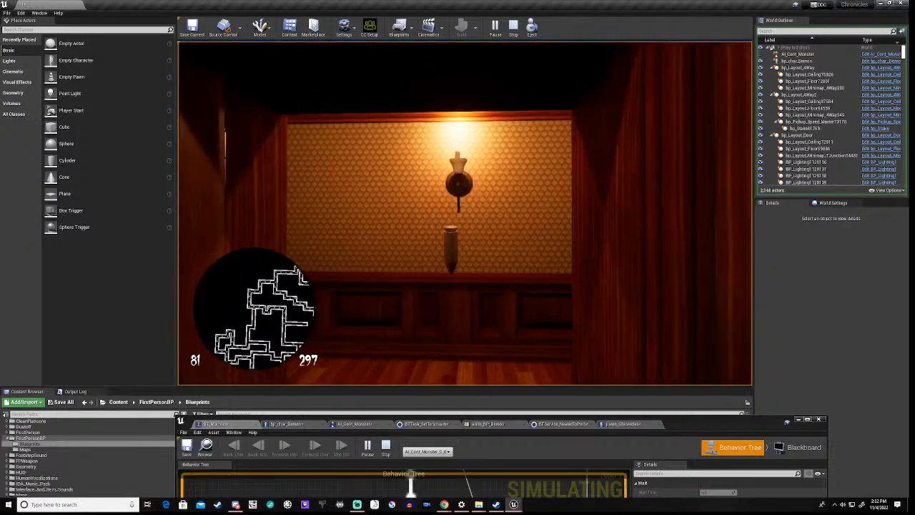
pyautogui.press('w')
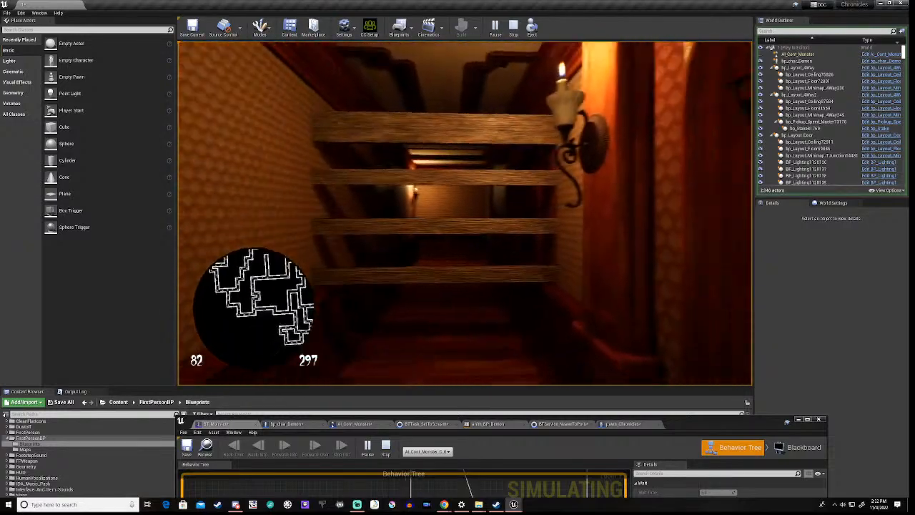
pyautogui.press('e')
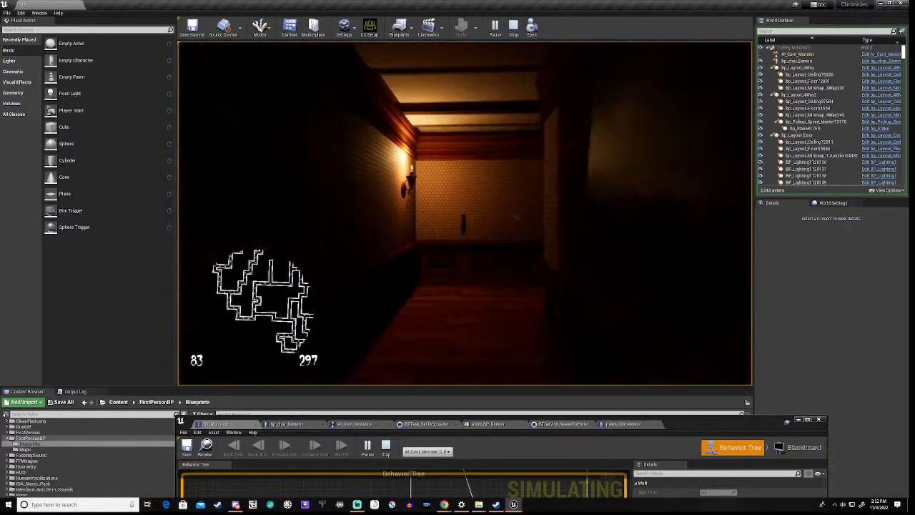
pyautogui.press('w')
pyautogui.press('w')
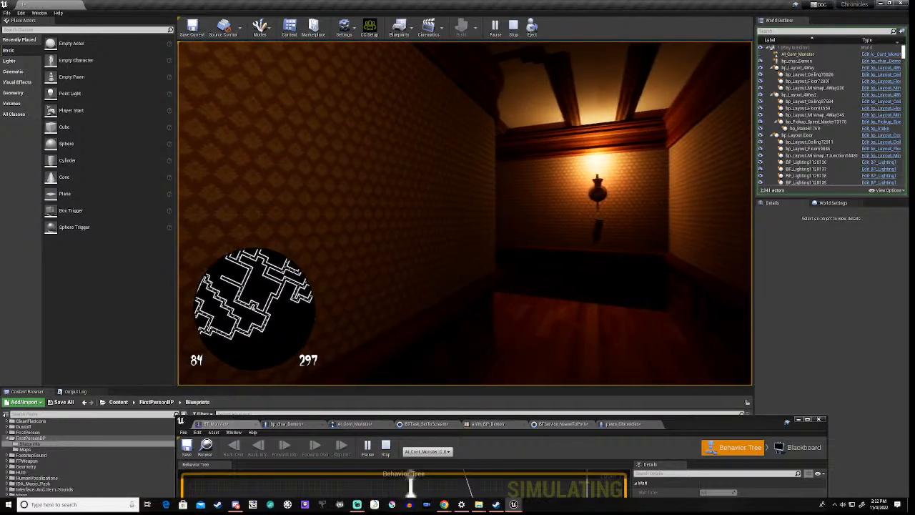
# Collect the stakes up to the candle-lit wall and break the boards blocking the corridor with the portal
pyautogui.press('w')
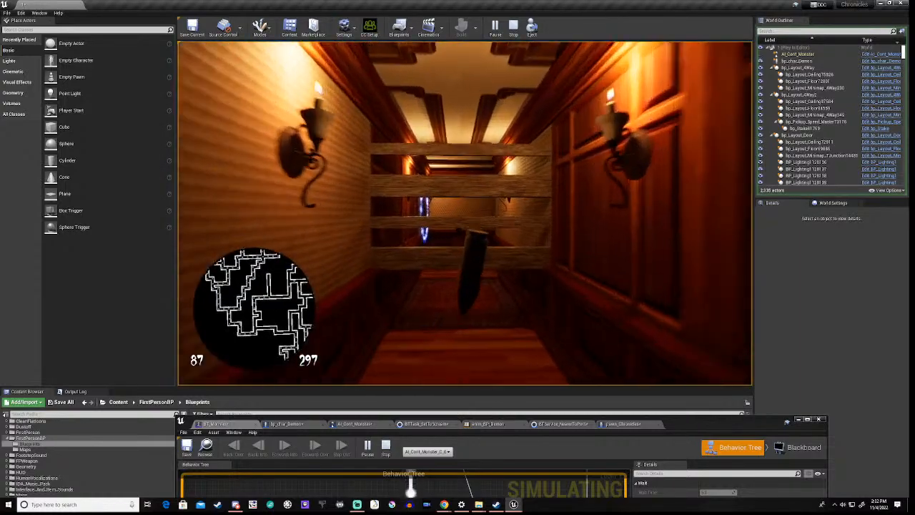
pyautogui.press('w')
pyautogui.press('e')
pyautogui.press('w')
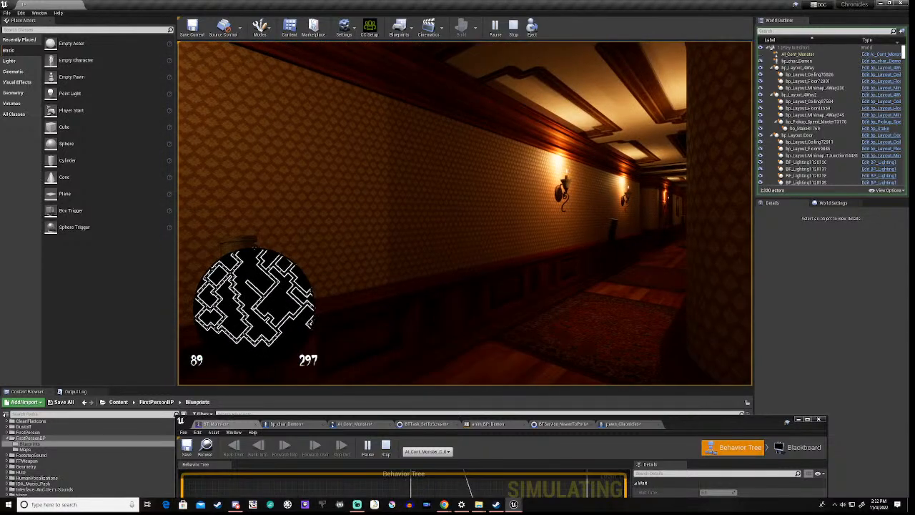
# Walk down the candle-lit corridor to the blue portal and end the playtest there
pyautogui.press('w')
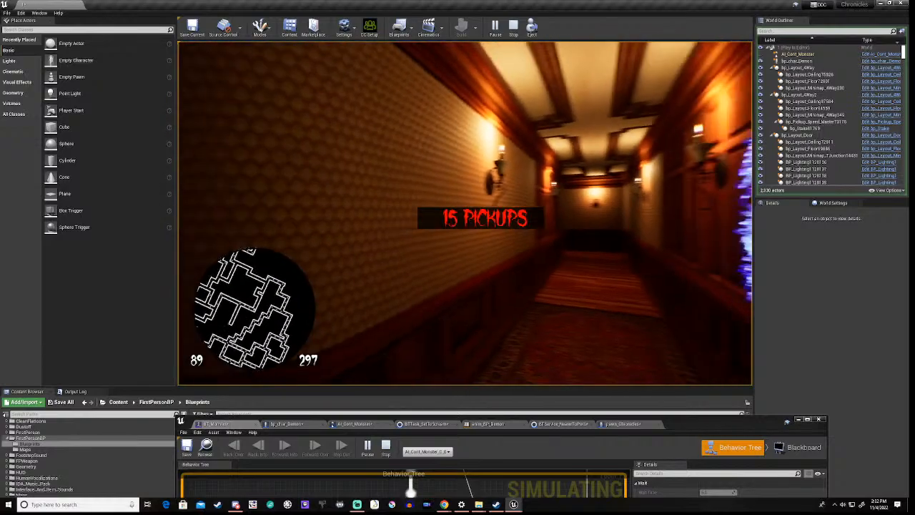
pyautogui.press('w')
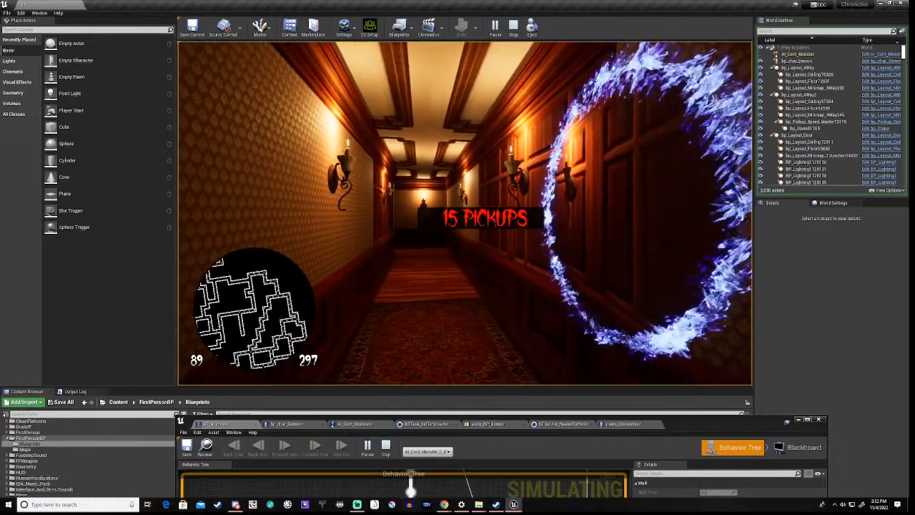
pyautogui.press('w')
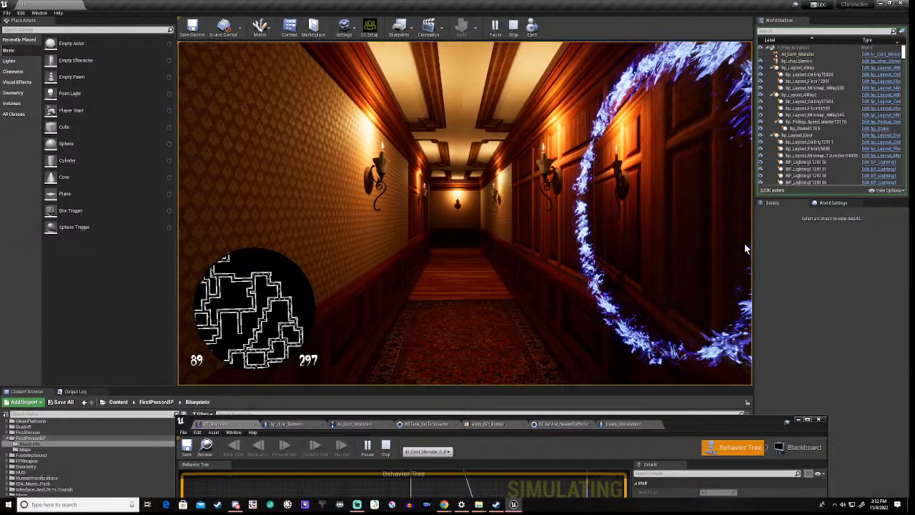
pyautogui.press('Escape')
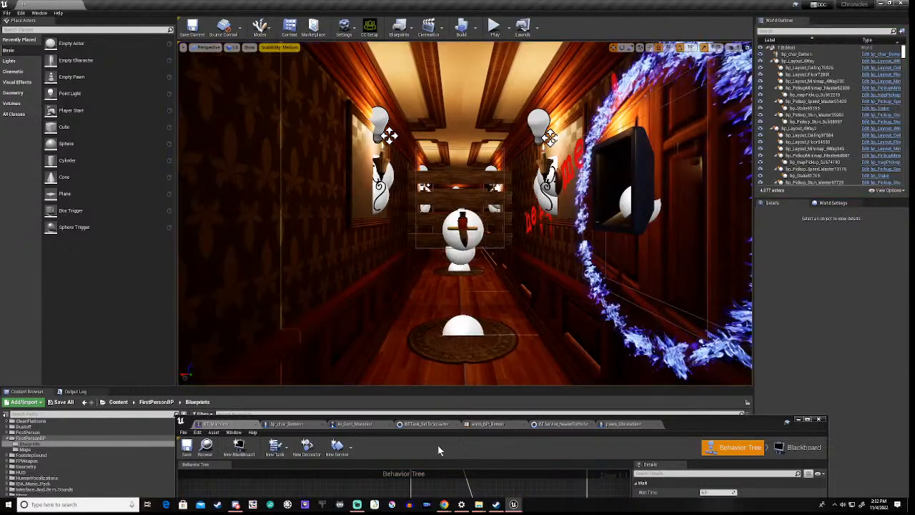
# Set the SceneCaptureComponent2D ortho width in pawn_Chronicles to 7500 and compile the blueprint
pyautogui.moveTo(684, 423); pyautogui.dragTo(664, 161)
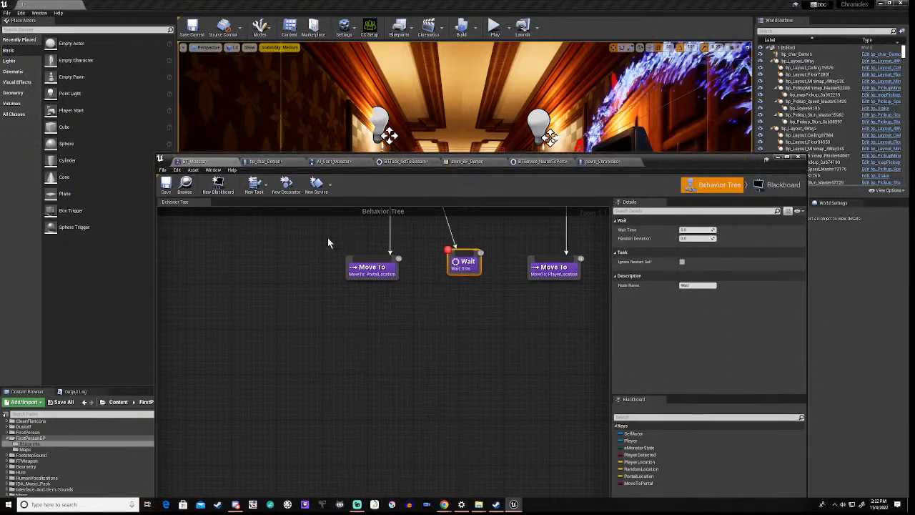
pyautogui.click(603, 161)
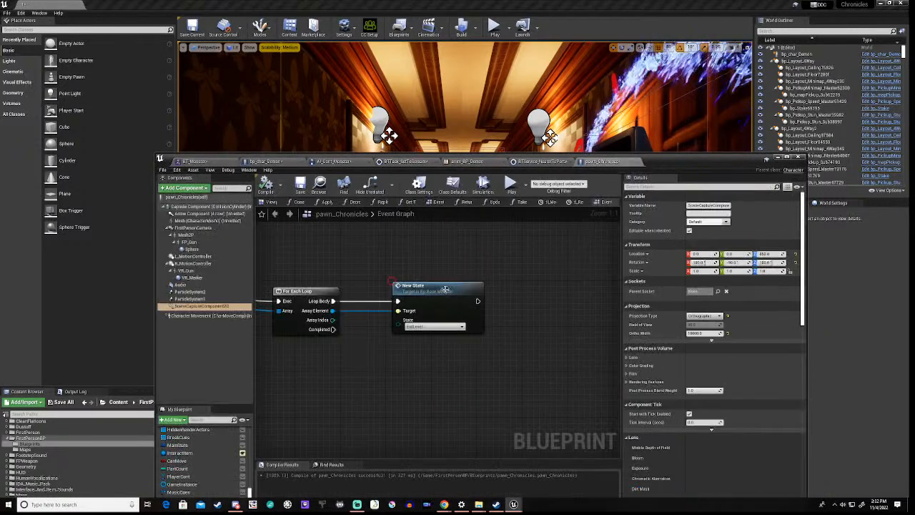
pyautogui.click(695, 333)
pyautogui.write('75')
pyautogui.press('Return')
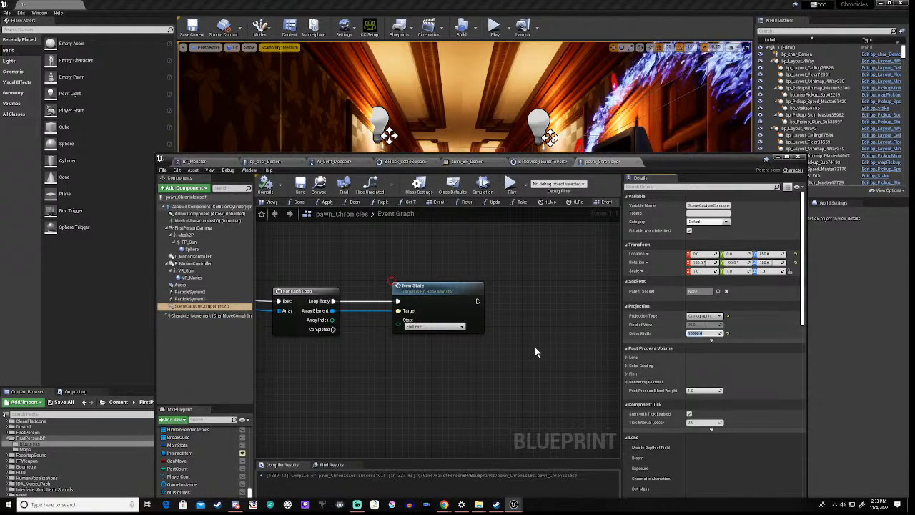
pyautogui.write('00')
pyautogui.press('Return')
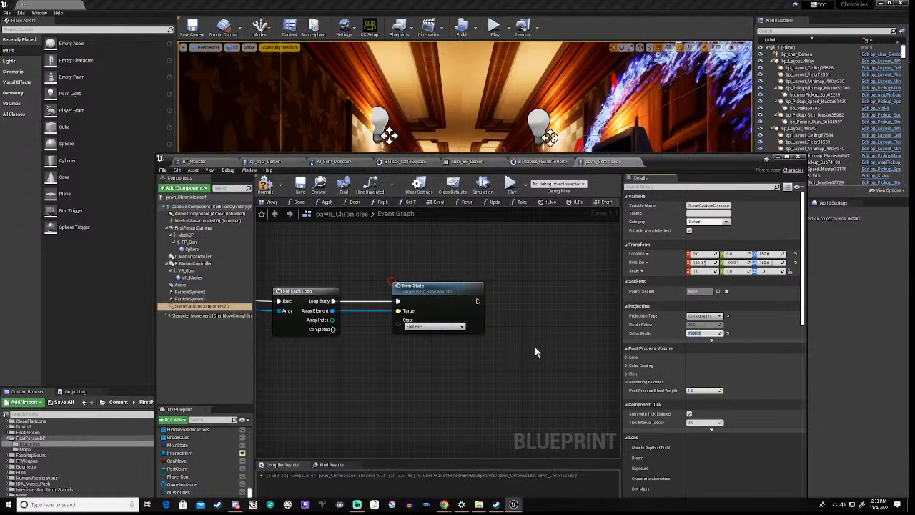
pyautogui.click(264, 187)
pyautogui.moveTo(436, 165); pyautogui.dragTo(460, 400)
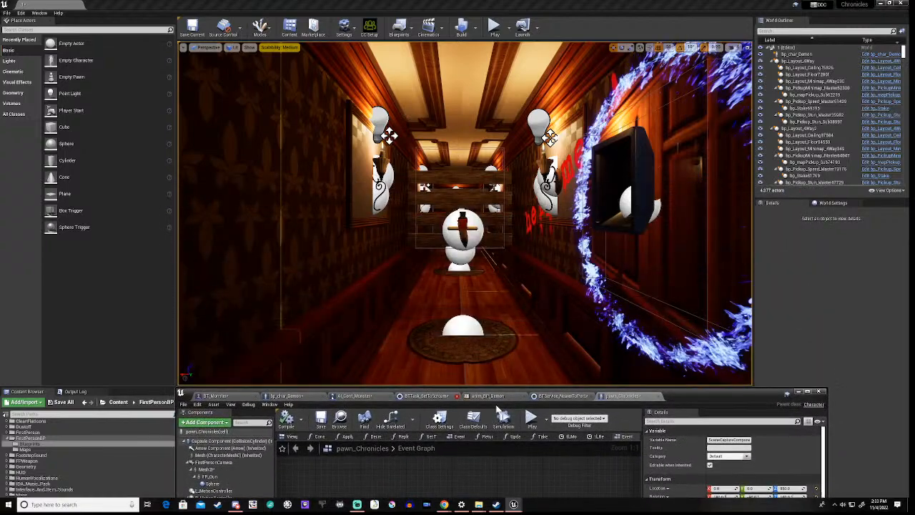
# Start a new playtest and collect the stakes along the yellow-walled corridors, past the blue portal
pyautogui.click(531, 419)
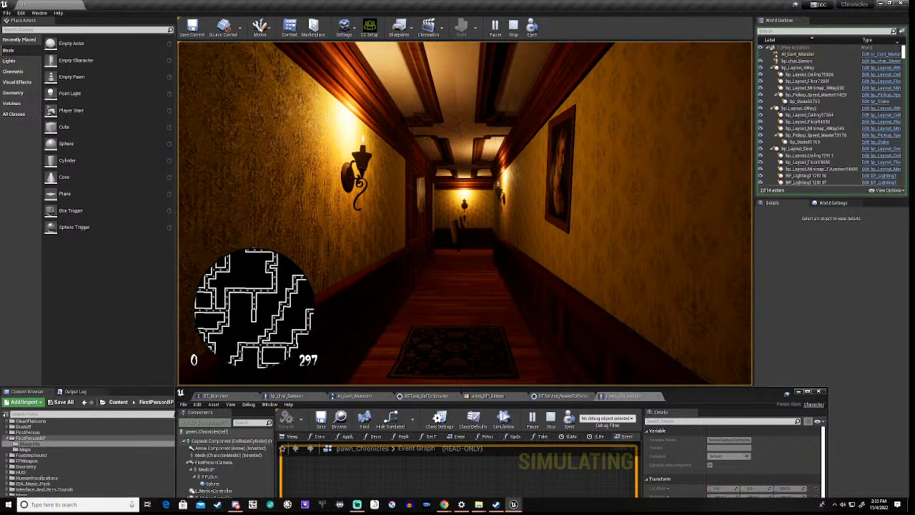
pyautogui.press('w')
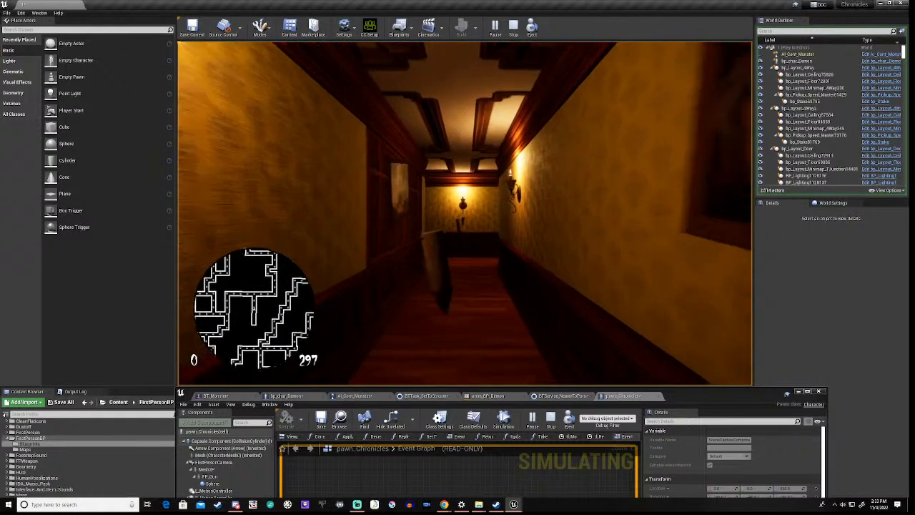
pyautogui.press('w')
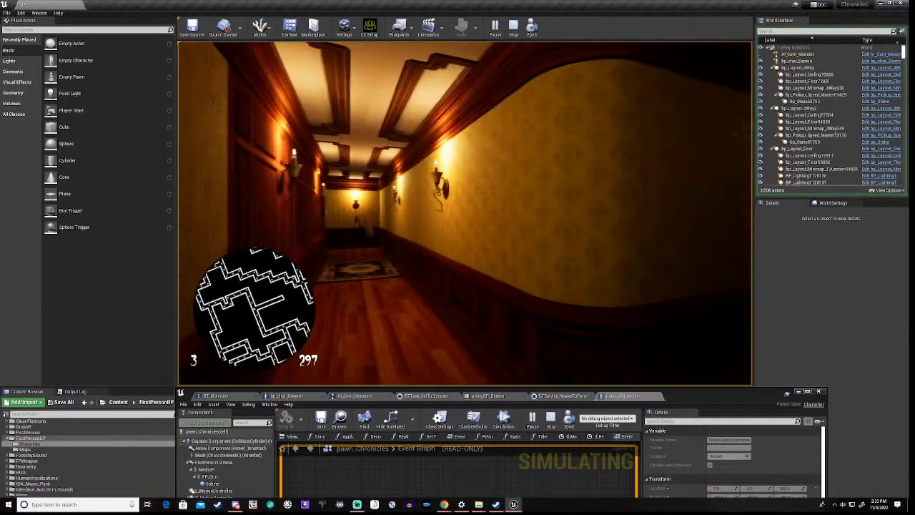
pyautogui.press('w')
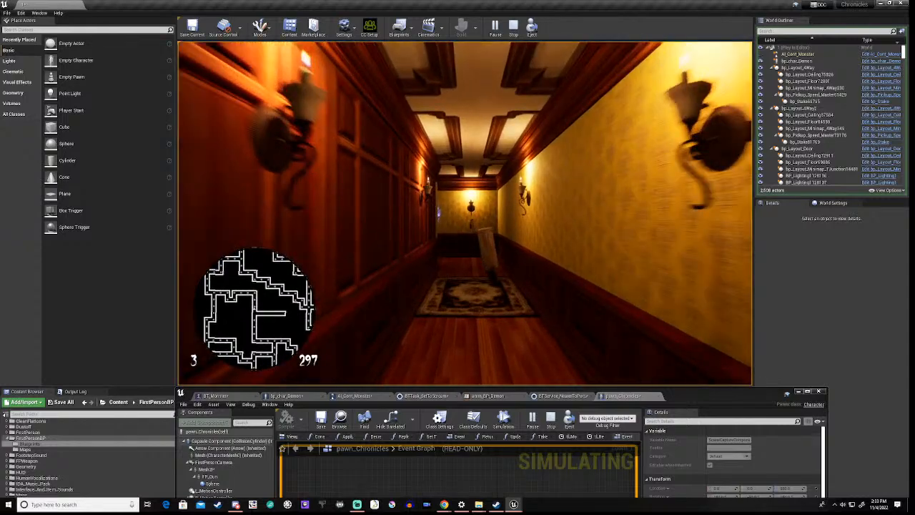
pyautogui.press('w')
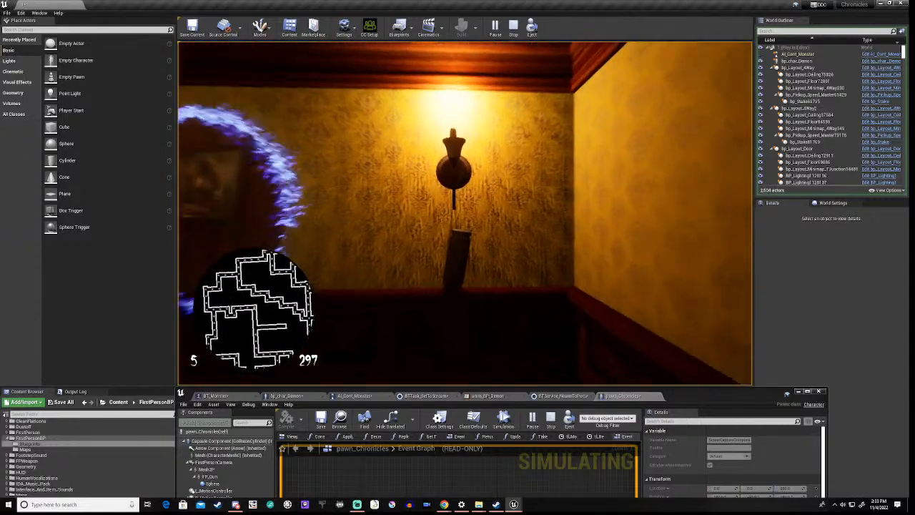
pyautogui.press('w')
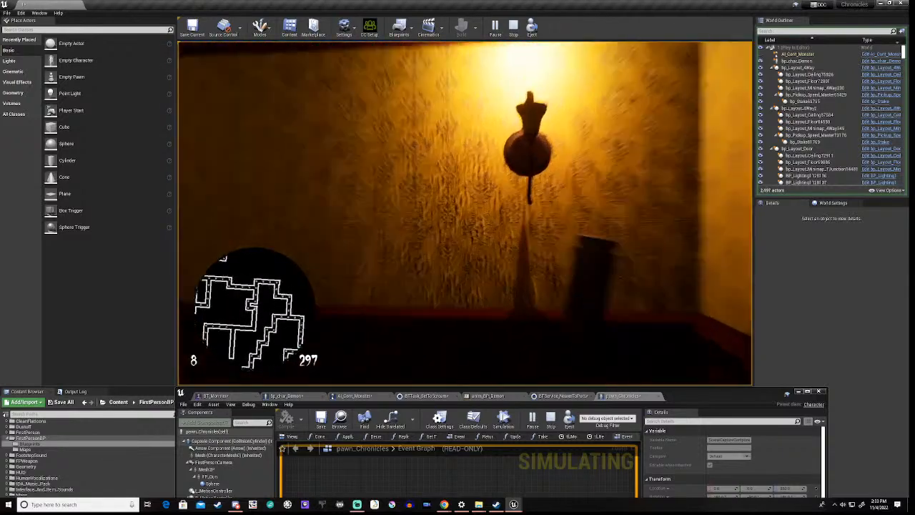
# Collect the stakes from the round-rug corridor through the doorway and boards, continuing along the corridor with the large painting
pyautogui.press('w')
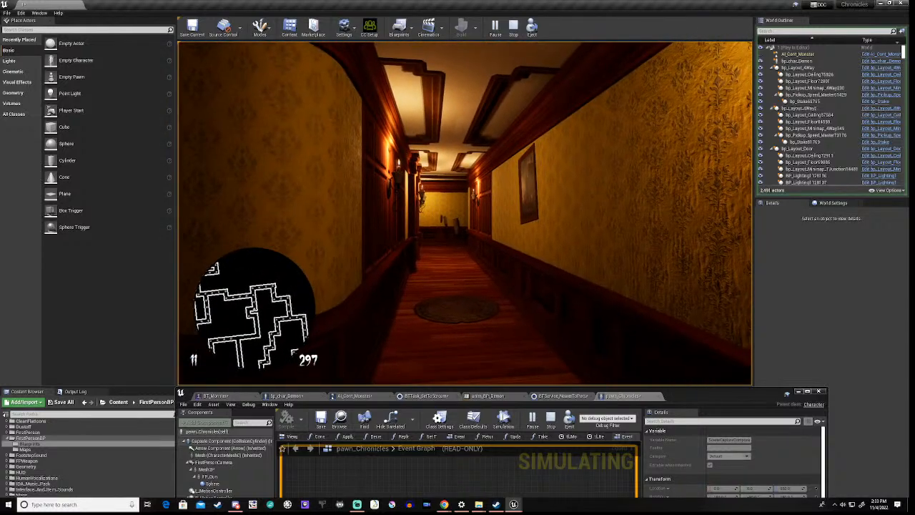
pyautogui.press('w')
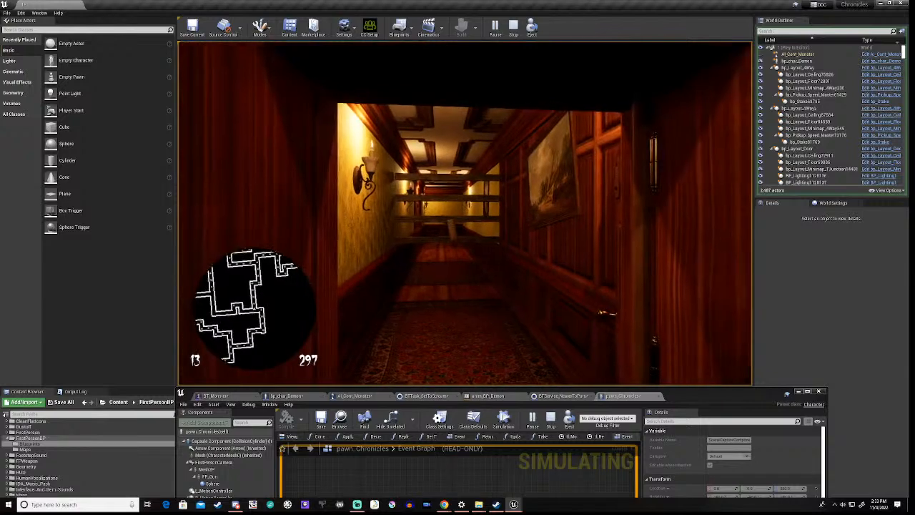
pyautogui.press('w')
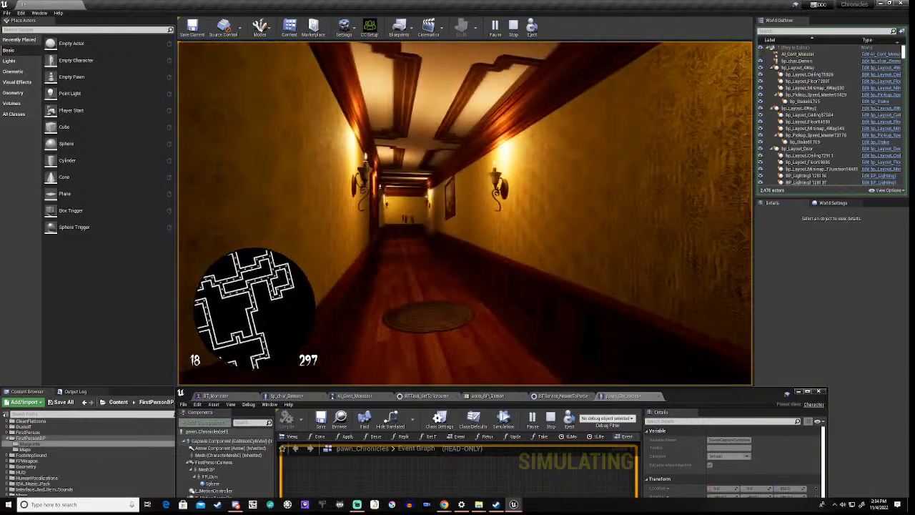
pyautogui.press('w')
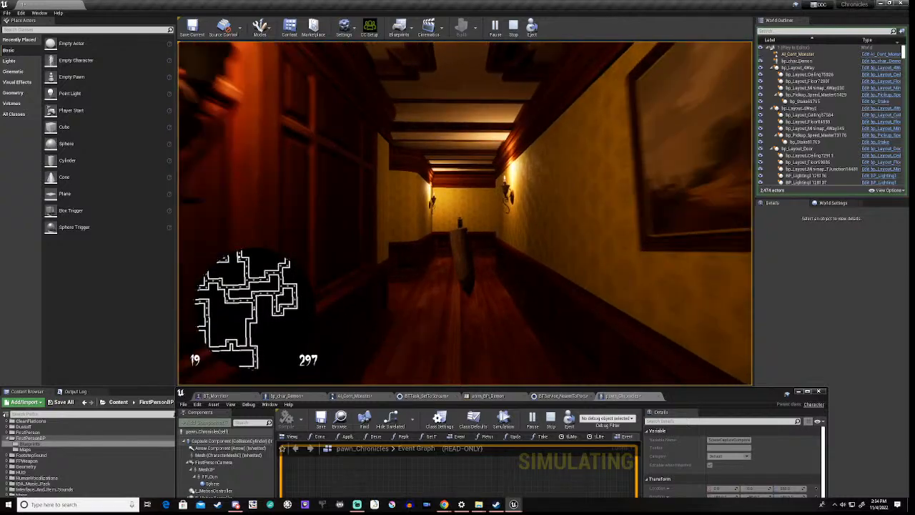
pyautogui.press('w')
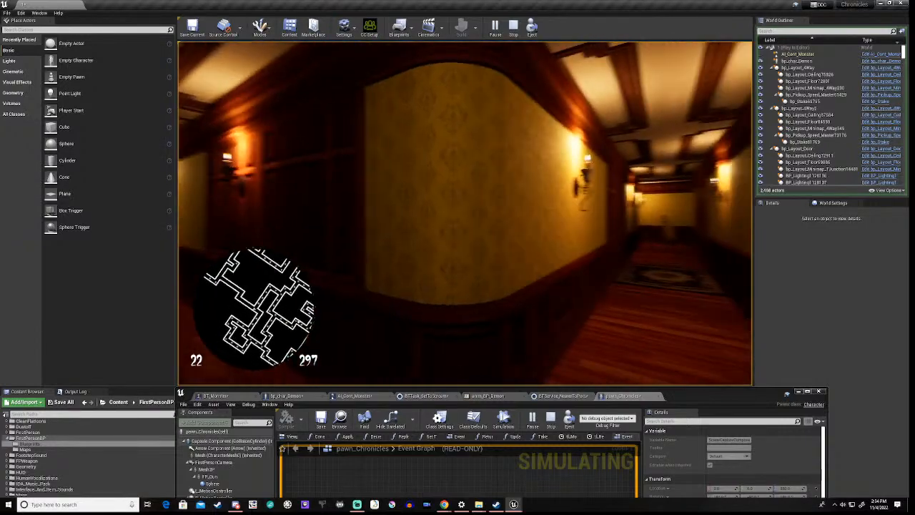
# Collect the stakes around the yellow corridor corners and break the wooden boards in front of the round rug
pyautogui.press('w')
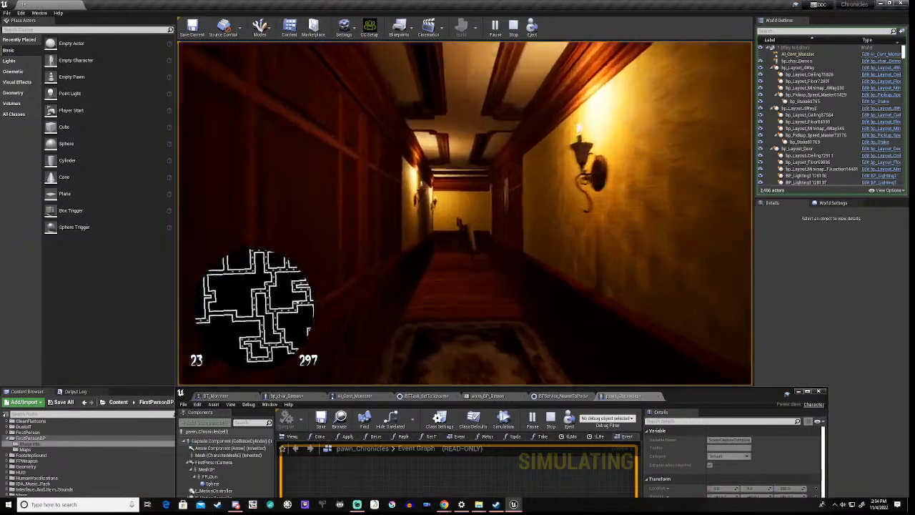
pyautogui.press('w')
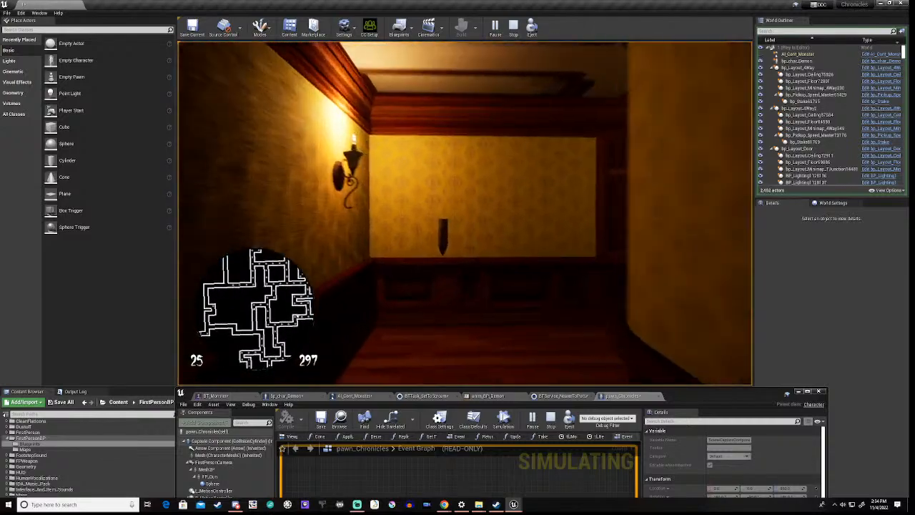
pyautogui.press('w')
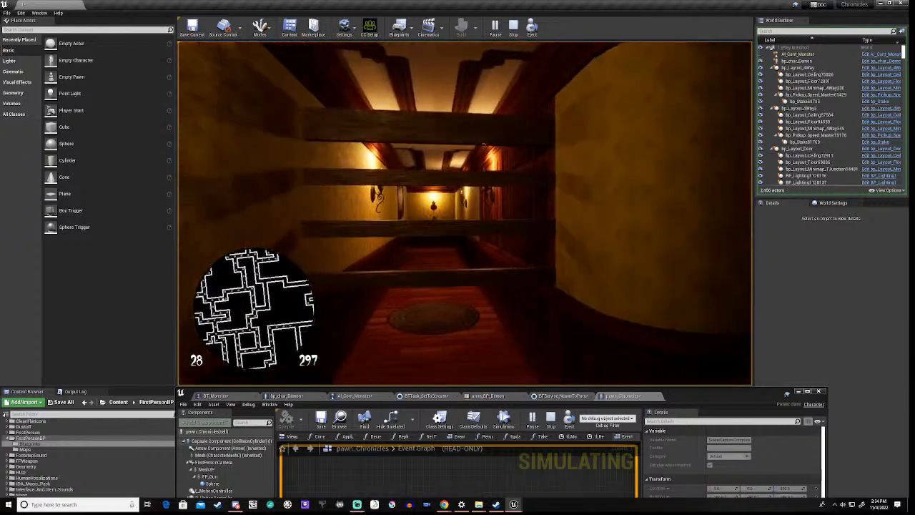
pyautogui.press('w')
pyautogui.press('e')
pyautogui.press('w')
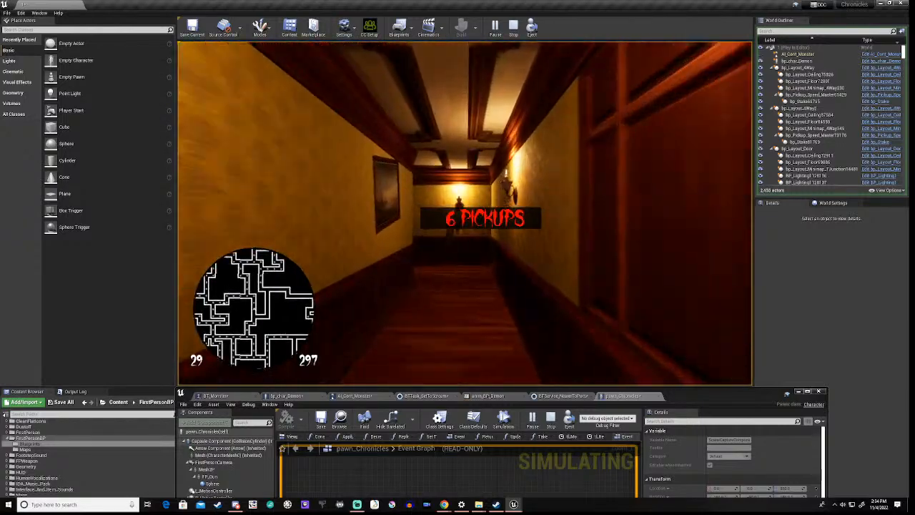
# Collect the stakes beyond the broken boards, following the wood-paneled corridors to the end wall with the candle
pyautogui.press('w')
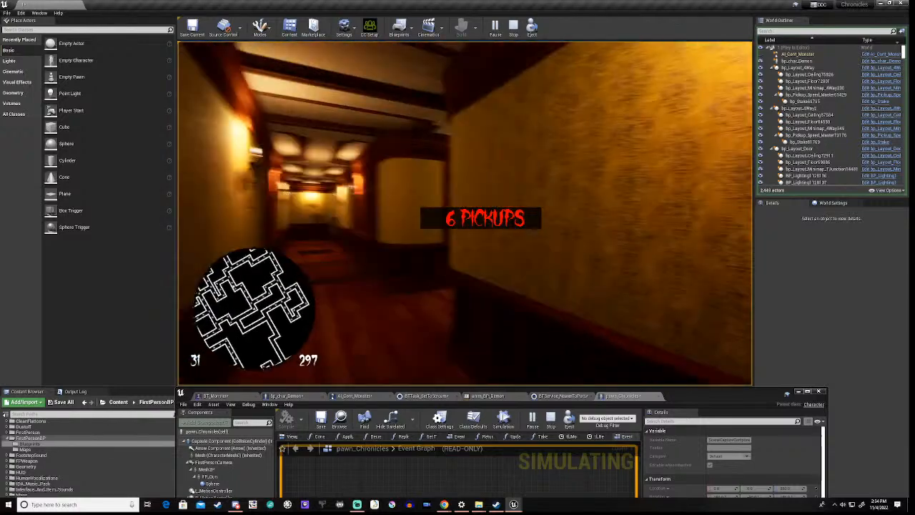
pyautogui.press('w')
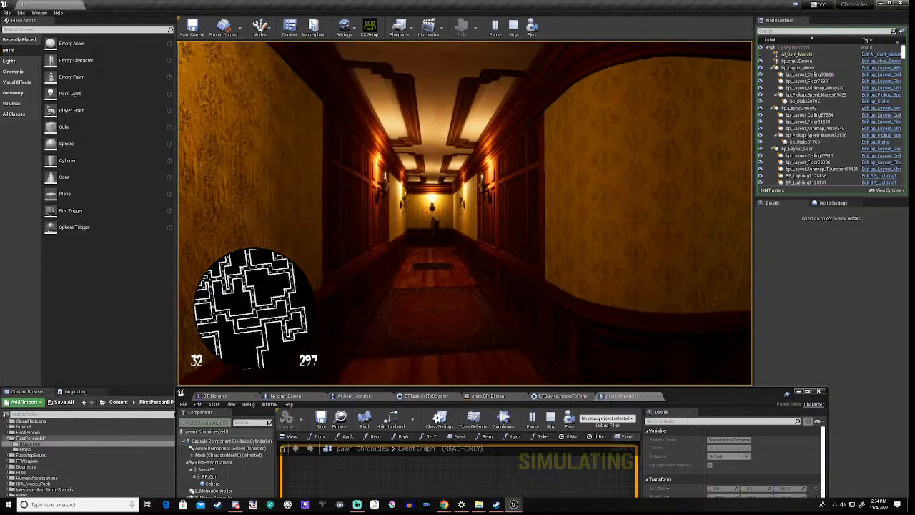
pyautogui.press('w')
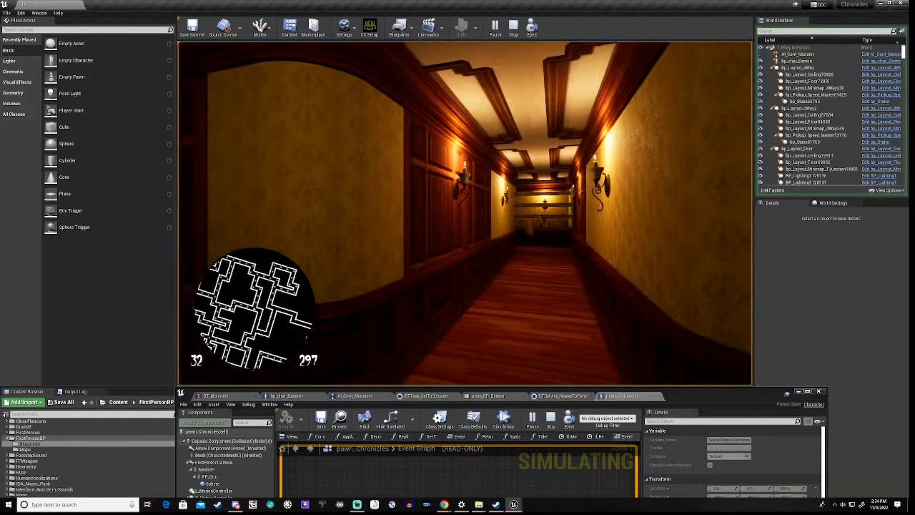
pyautogui.press('w')
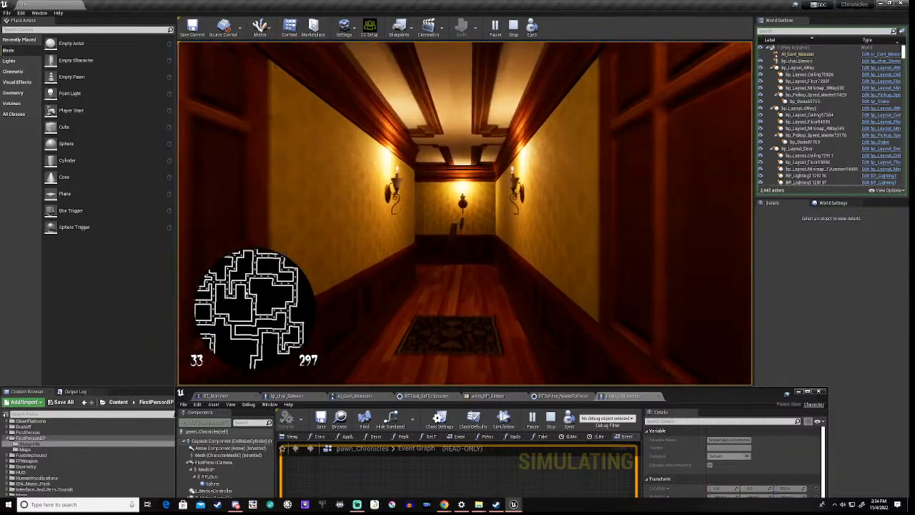
pyautogui.press('w')
pyautogui.press('w')
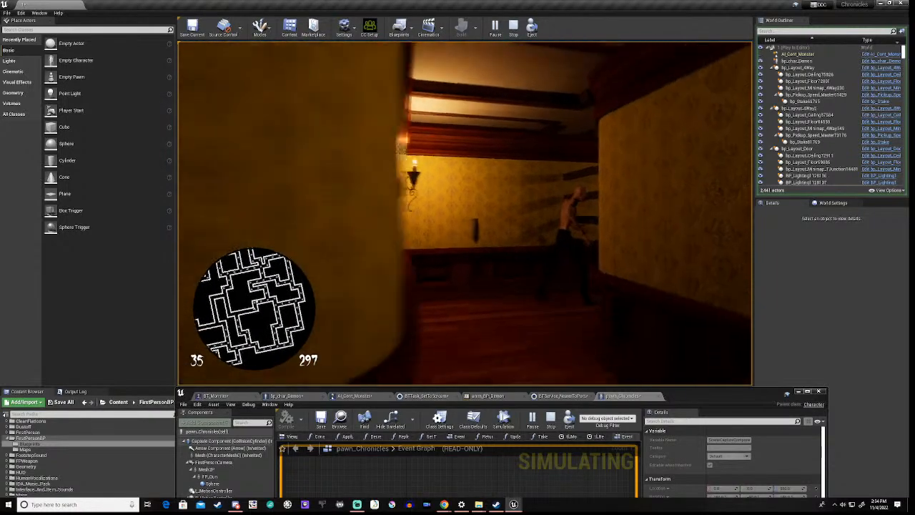
# Back away from the monster at the corner and end the playtest
pyautogui.press('w')
pyautogui.press('s')
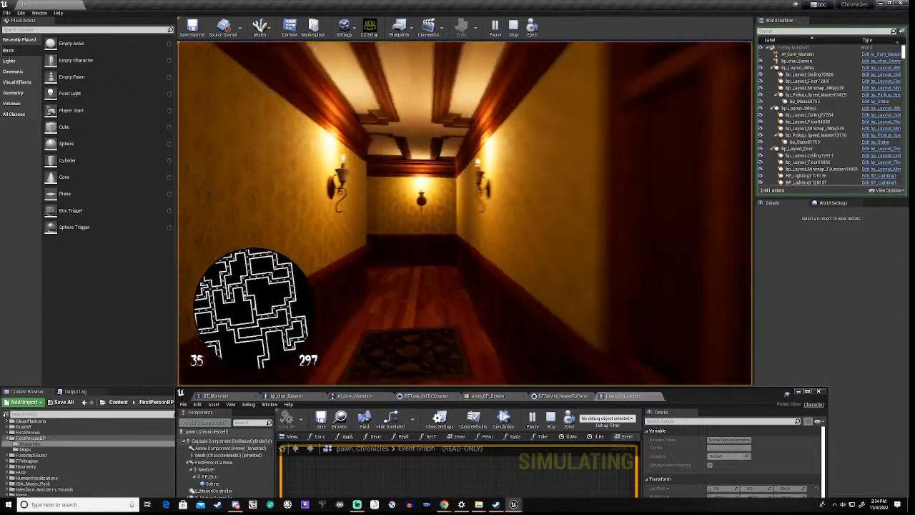
pyautogui.press('Escape')
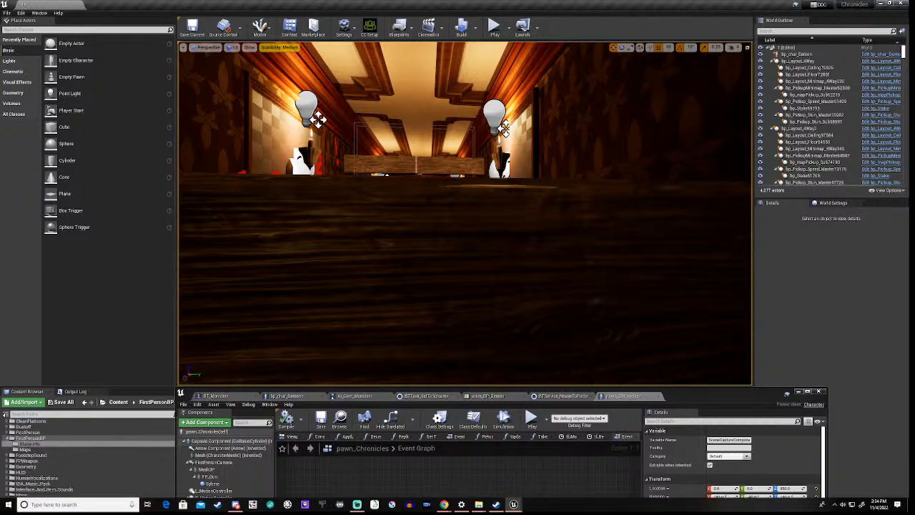
# Add a Get All Actors Of Class node after the New State node at the end of the portal-spawning chain in pawn_Chronicles
pyautogui.moveTo(695, 394); pyautogui.dragTo(685, 115)
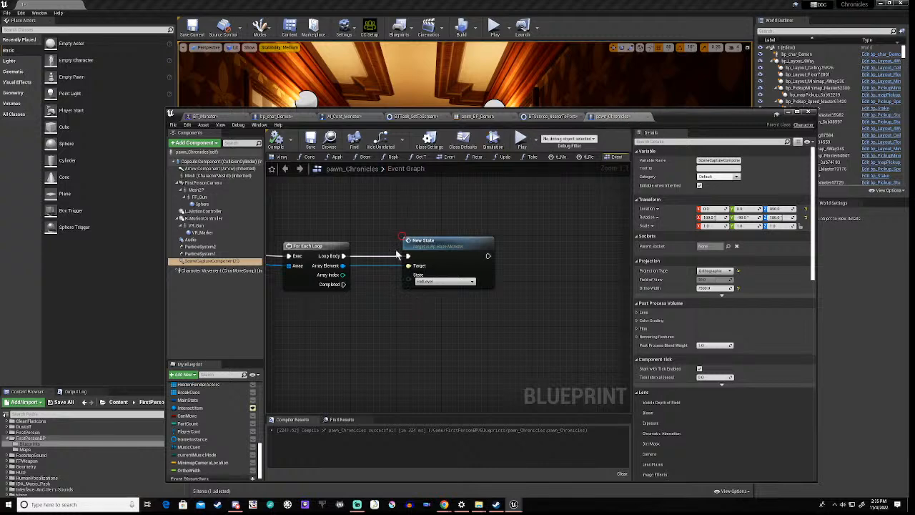
pyautogui.scroll(-5, 386, 266)
pyautogui.moveTo(344, 291); pyautogui.dragTo(568, 321, button='right')
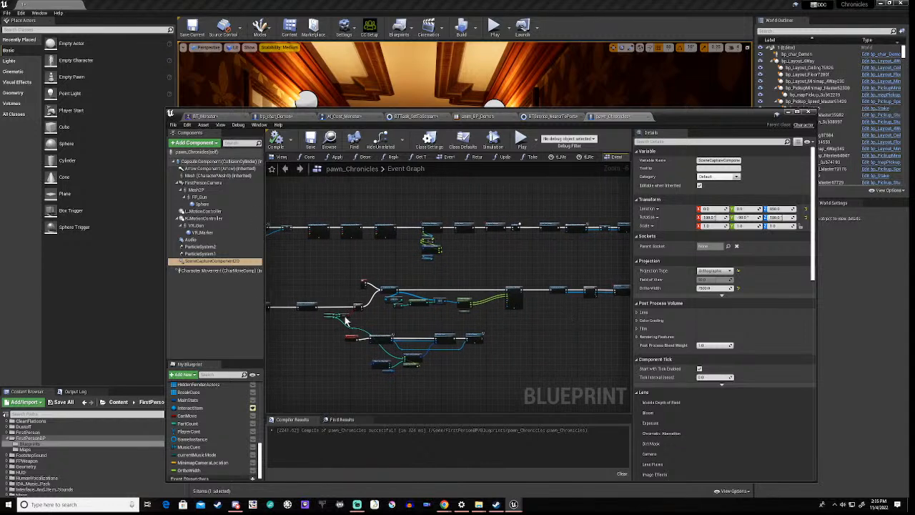
pyautogui.scroll(6, 528, 302)
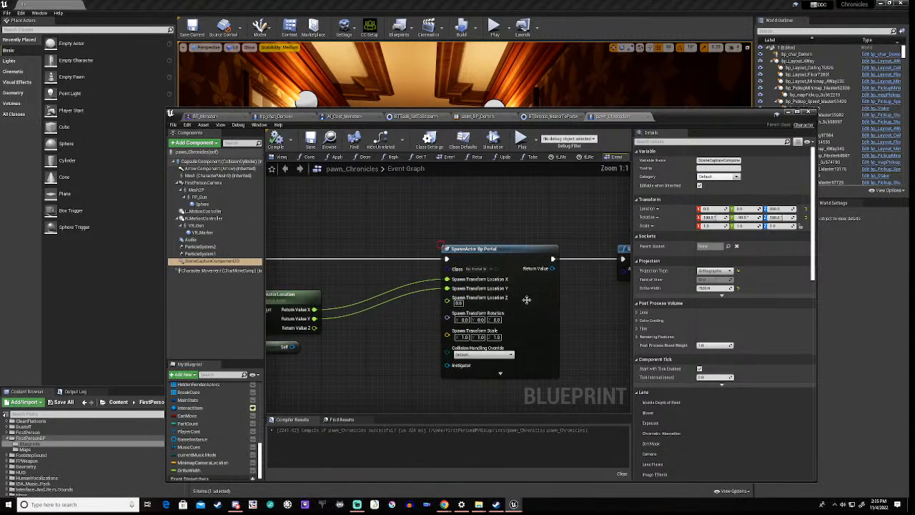
pyautogui.moveTo(603, 314); pyautogui.dragTo(312, 318, button='right')
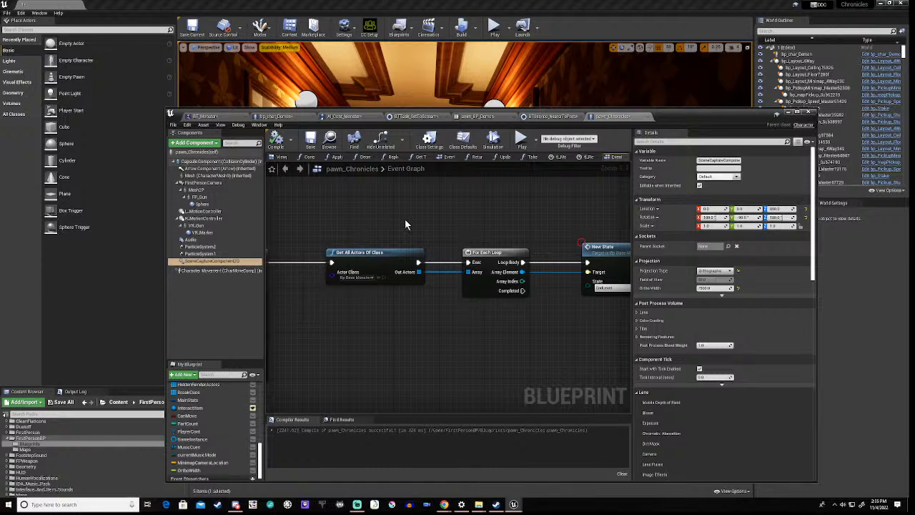
pyautogui.scroll(-2, 414, 310)
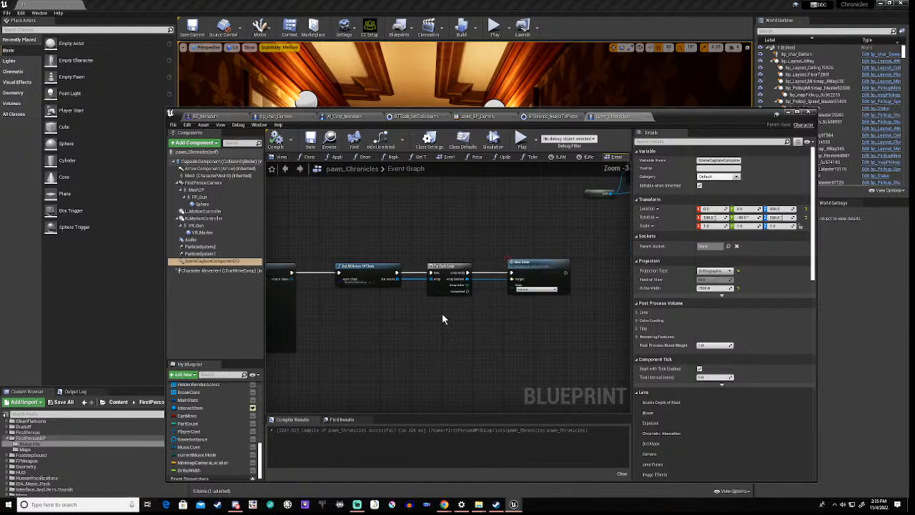
pyautogui.moveTo(490, 310); pyautogui.dragTo(366, 319, button='right')
pyautogui.rightClick(467, 300)
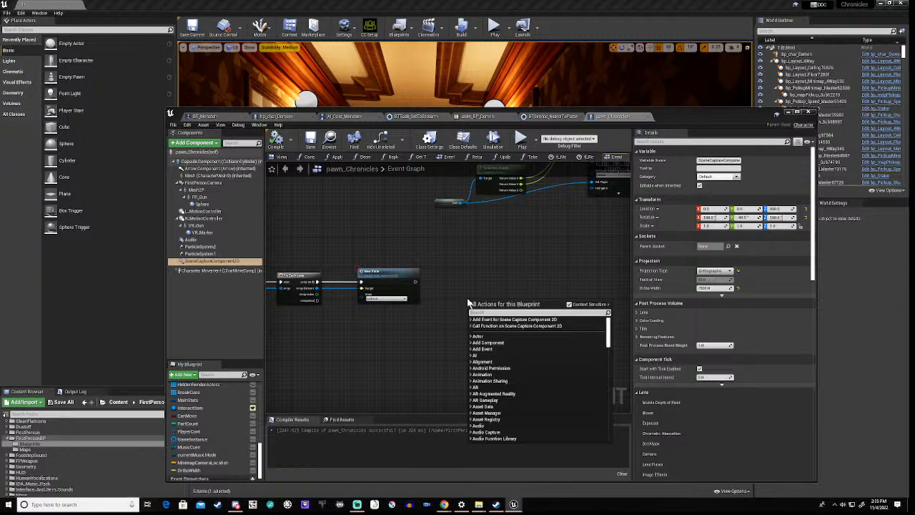
pyautogui.write('get all a')
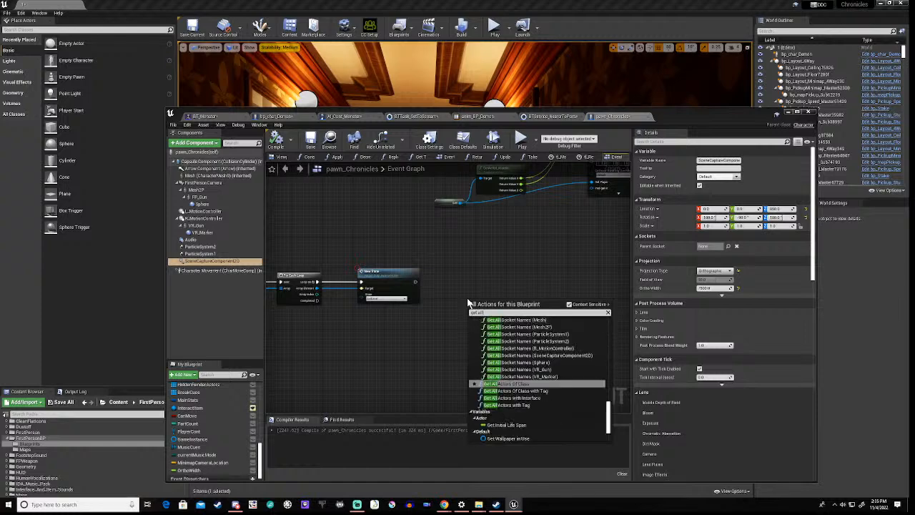
pyautogui.write('ctor')
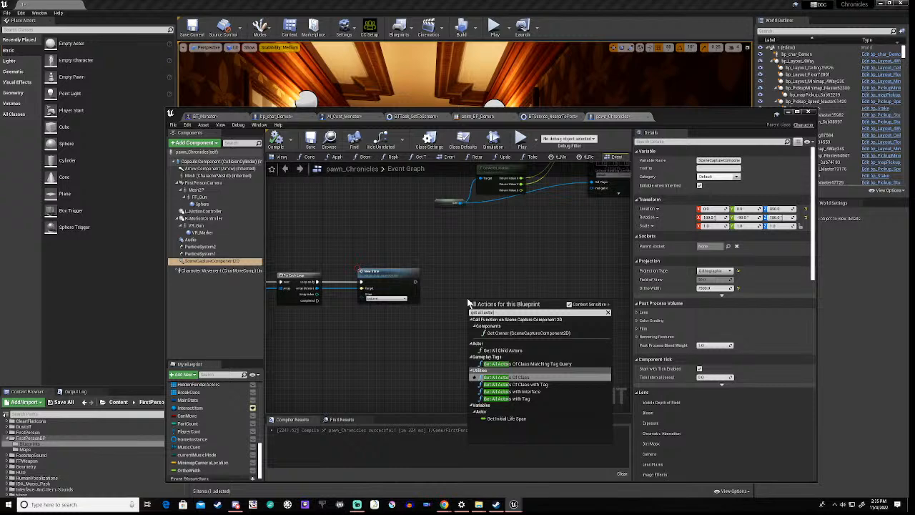
pyautogui.click(505, 377)
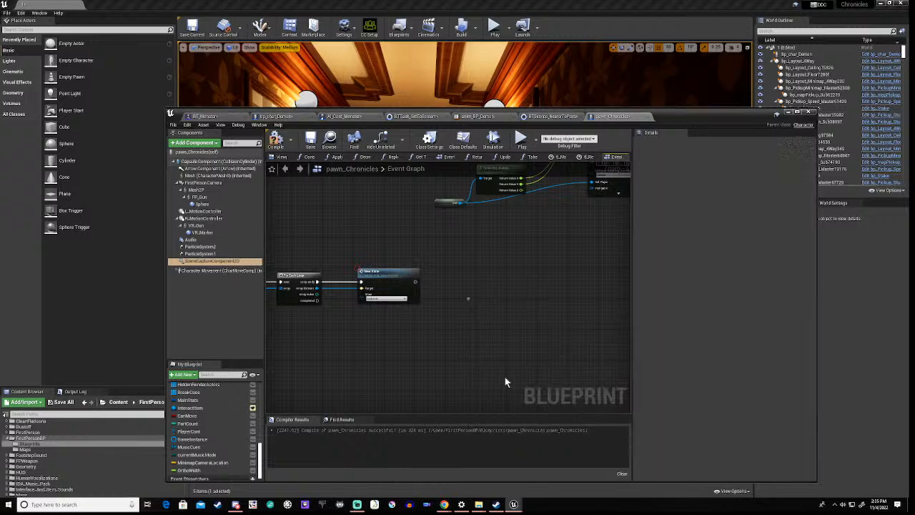
# Set the new node's actor class to Bp Wood Block and connect New State's execution output to it
pyautogui.click(486, 317)
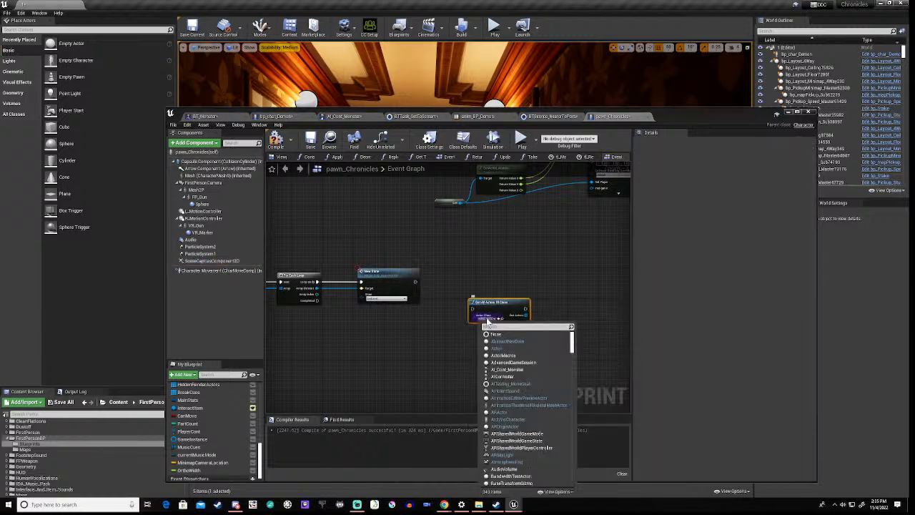
pyautogui.write('wood')
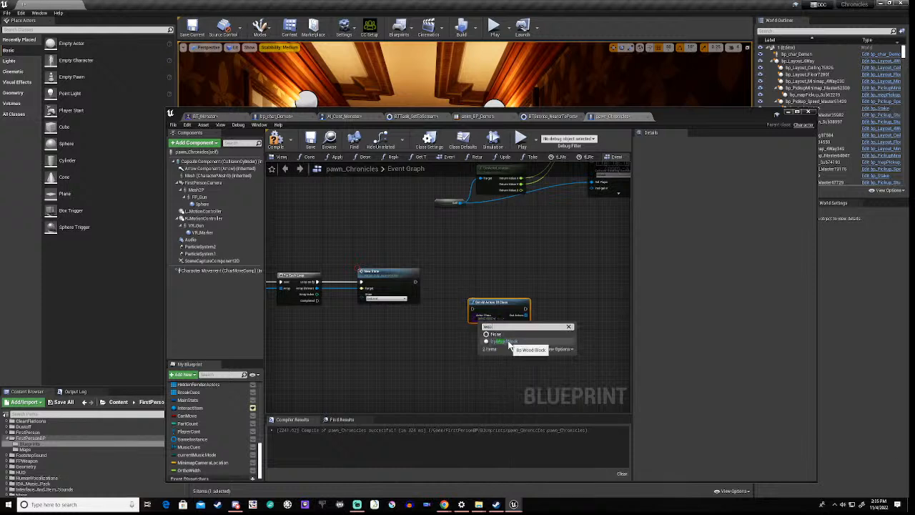
pyautogui.click(504, 342)
pyautogui.moveTo(498, 306); pyautogui.dragTo(479, 279)
pyautogui.moveTo(415, 282); pyautogui.dragTo(454, 286)
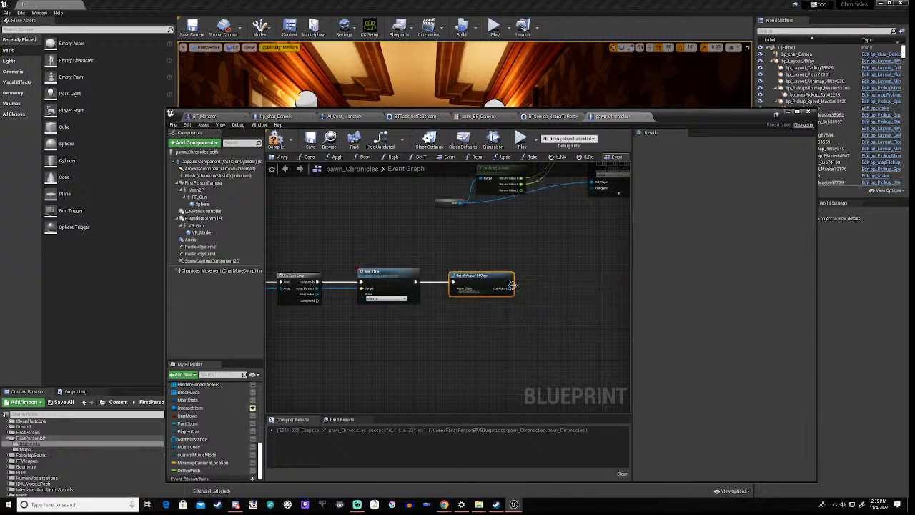
# Add a For Each Loop over the wood block actors' Out Actors array and connect its execution input
pyautogui.scroll(3, 513, 288)
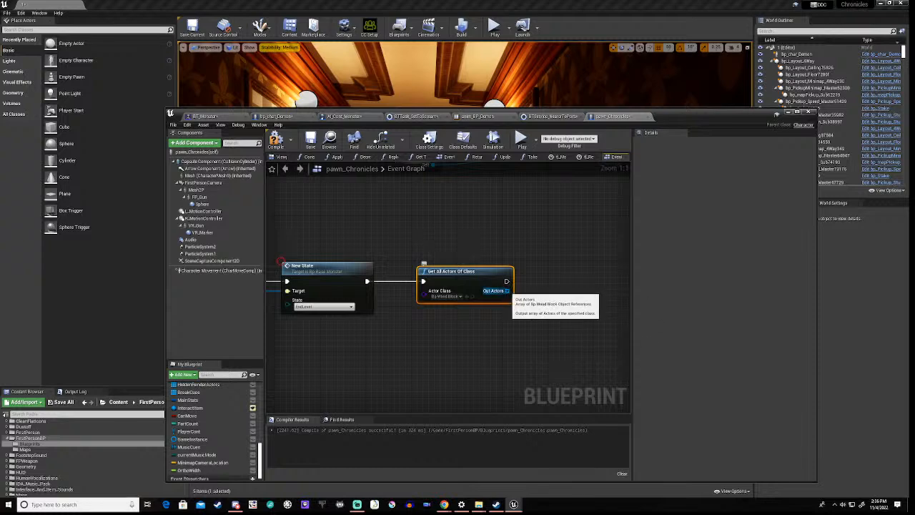
pyautogui.moveTo(506, 291); pyautogui.dragTo(545, 306)
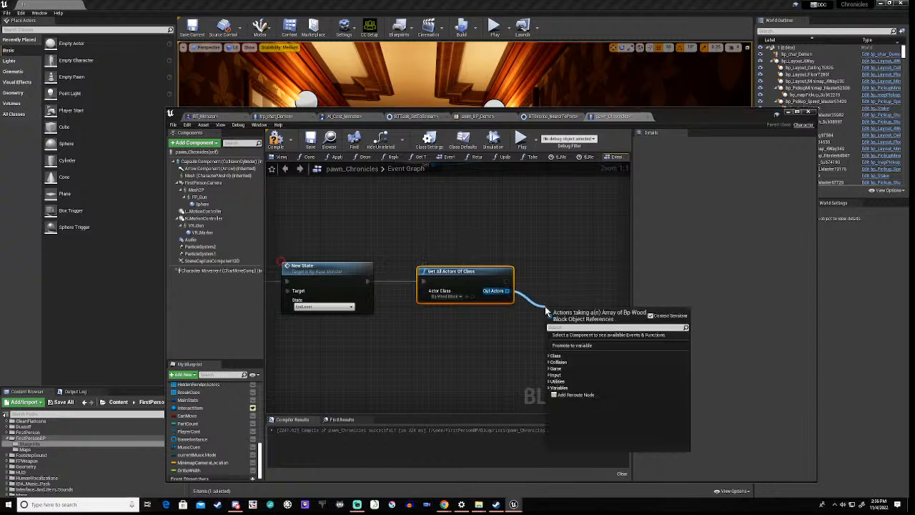
pyautogui.write('for each')
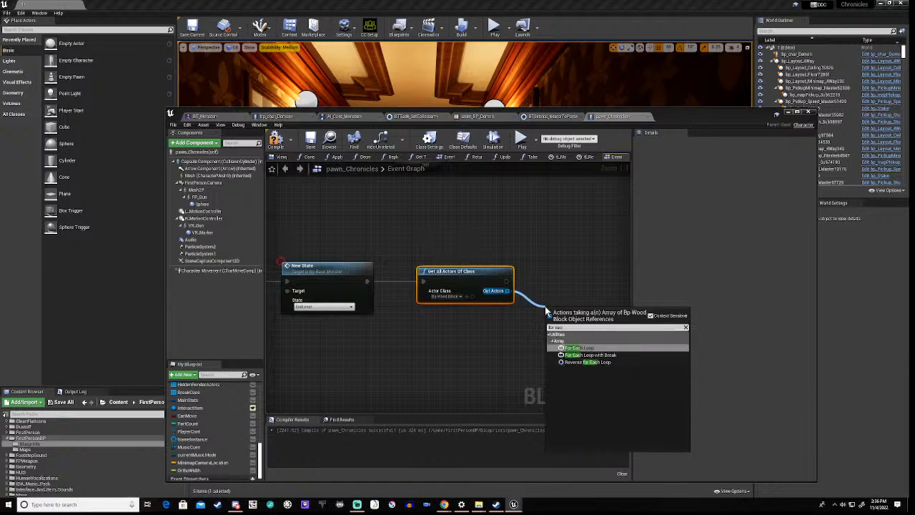
pyautogui.click(579, 347)
pyautogui.moveTo(586, 309); pyautogui.dragTo(594, 269)
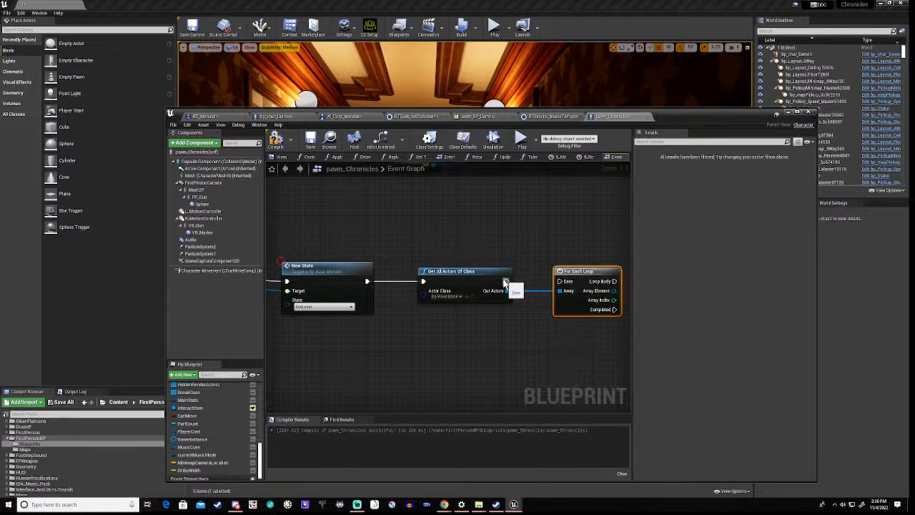
pyautogui.moveTo(506, 281); pyautogui.dragTo(563, 281)
pyautogui.moveTo(591, 341); pyautogui.dragTo(420, 350, button='right')
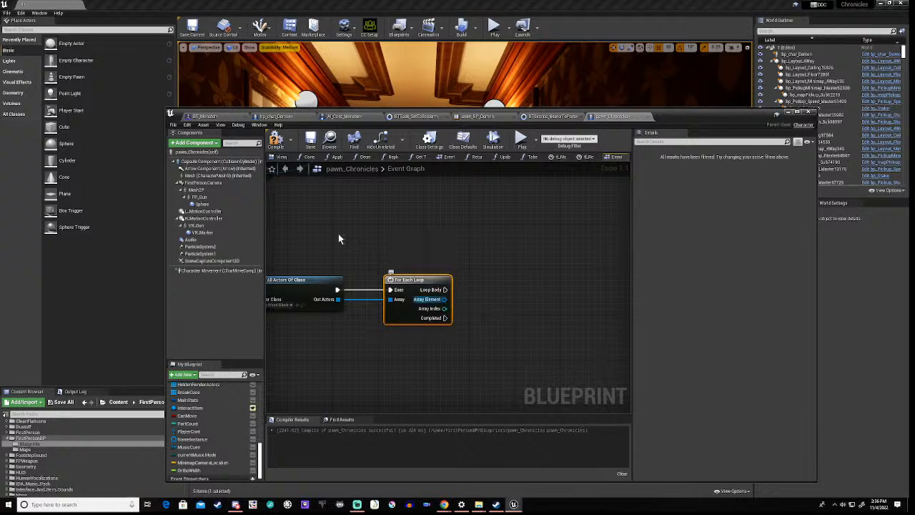
# Locate the Bp Wood Block class asset in the project content and open the bpWoodBlock blueprint
pyautogui.moveTo(319, 265); pyautogui.dragTo(408, 252, button='right')
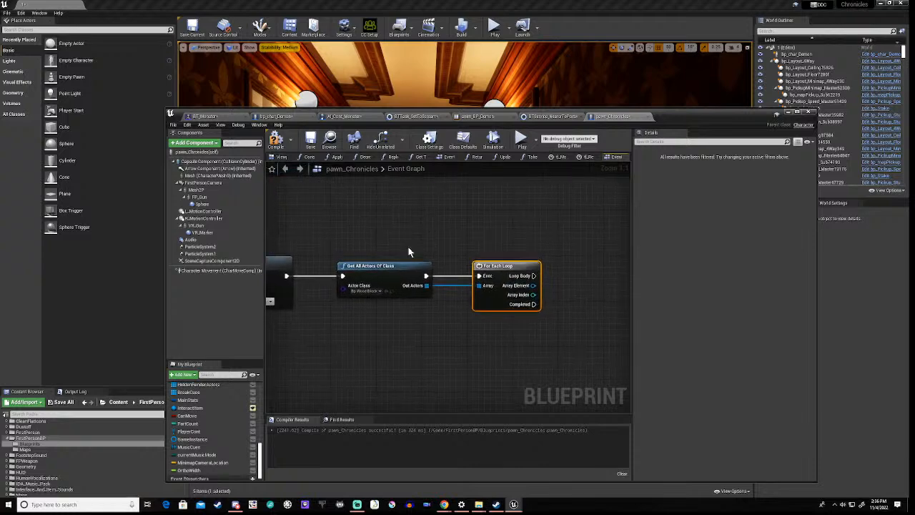
pyautogui.click(391, 292)
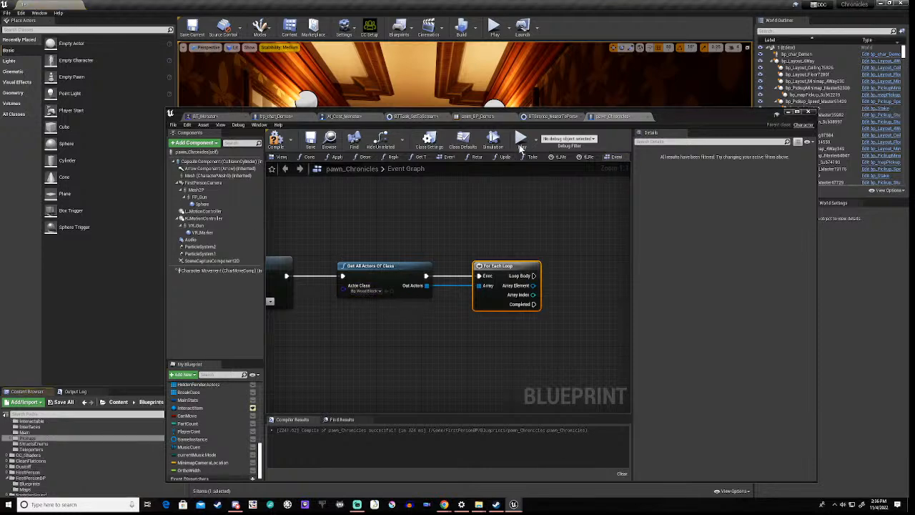
pyautogui.moveTo(680, 113); pyautogui.dragTo(707, 15)
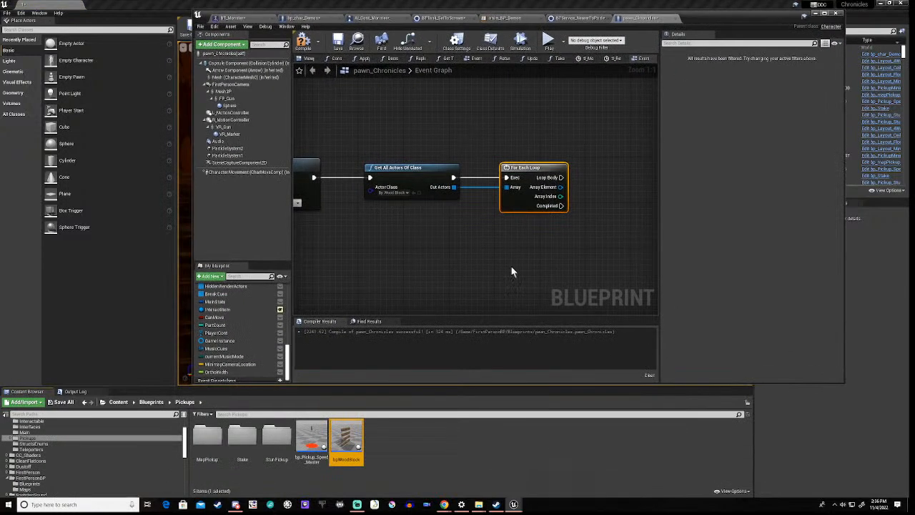
pyautogui.doubleClick(346, 437)
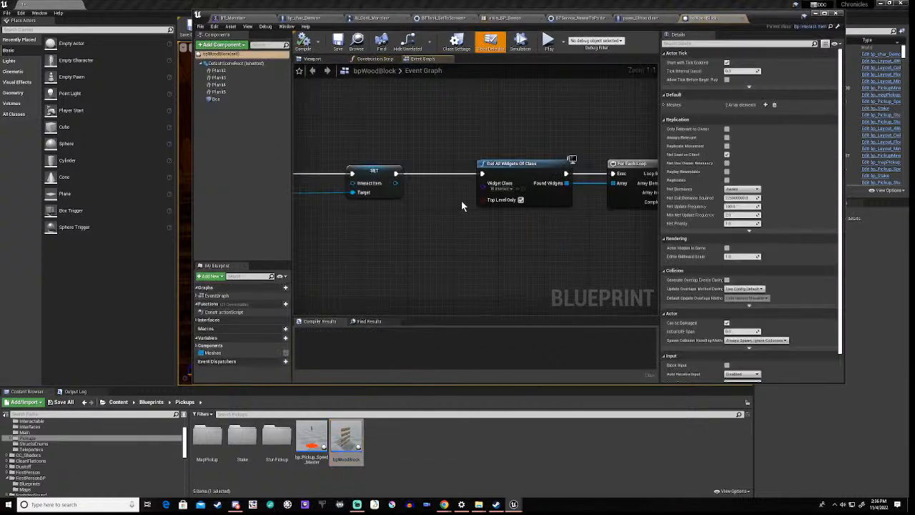
# Examine bpWoodBlock's event graph, including the End Overlap chain and the Interact Action event
pyautogui.scroll(-6, 461, 205)
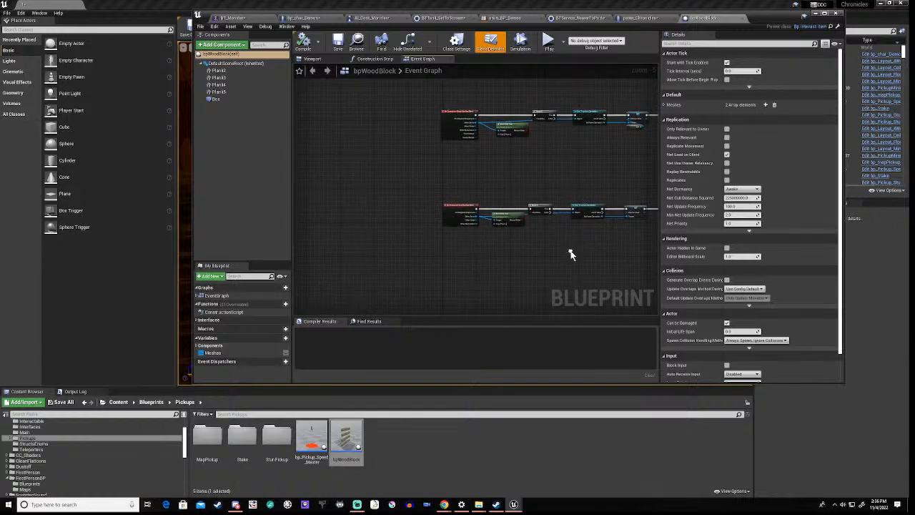
pyautogui.scroll(6, 465, 192)
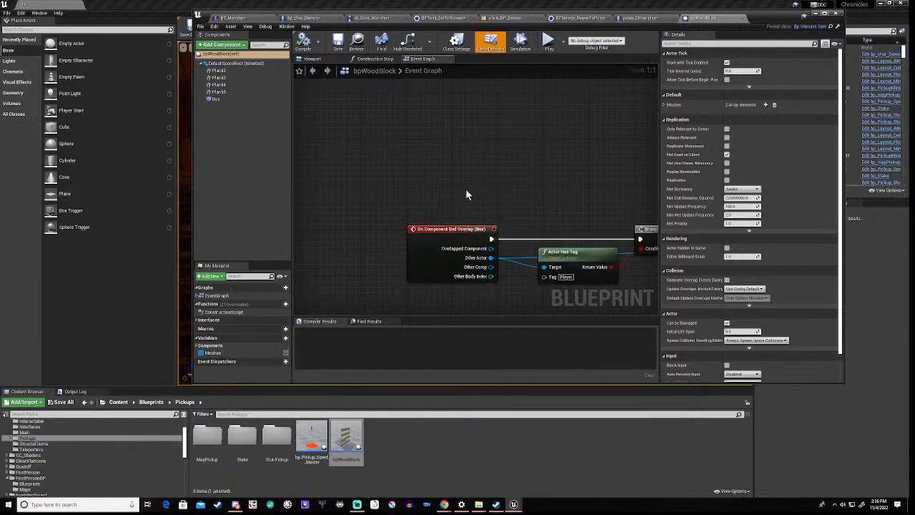
pyautogui.moveTo(582, 204); pyautogui.dragTo(293, 188, button='right')
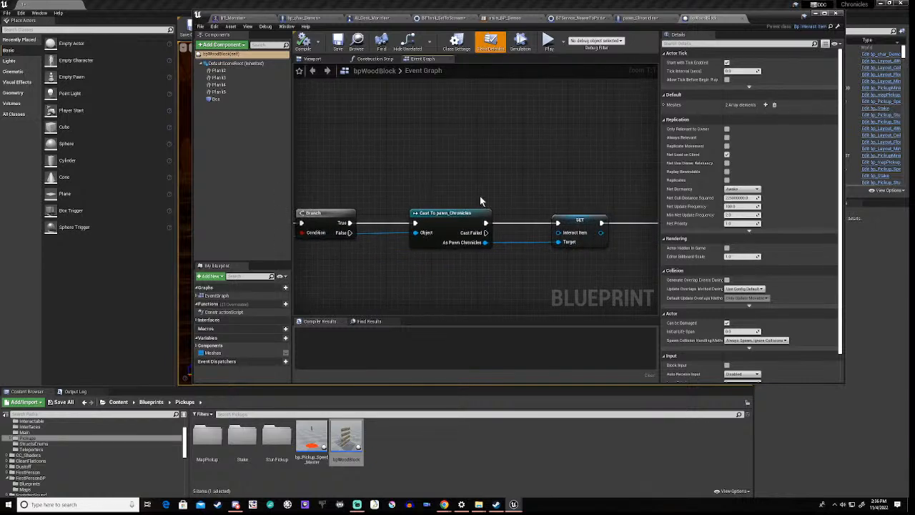
pyautogui.scroll(-2, 480, 198)
pyautogui.moveTo(593, 201); pyautogui.dragTo(348, 191, button='right')
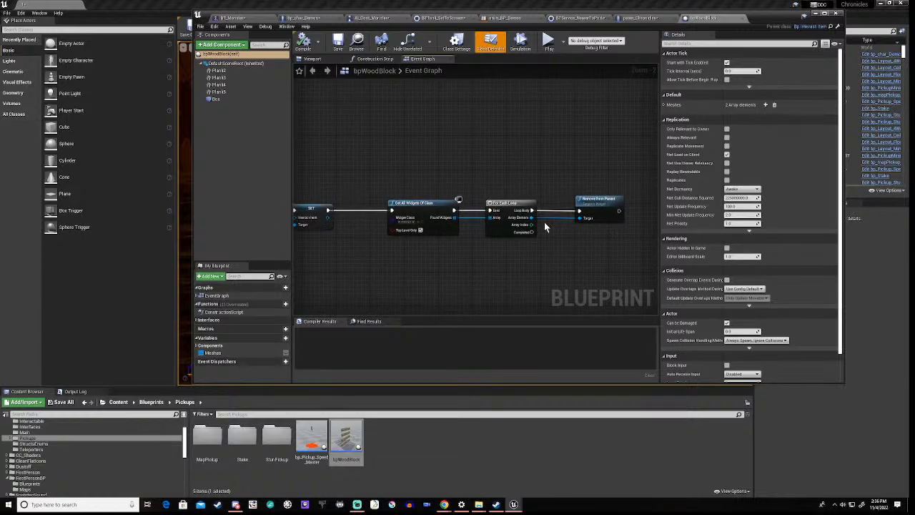
pyautogui.scroll(-4, 561, 228)
pyautogui.moveTo(397, 292); pyautogui.dragTo(435, 229, button='right')
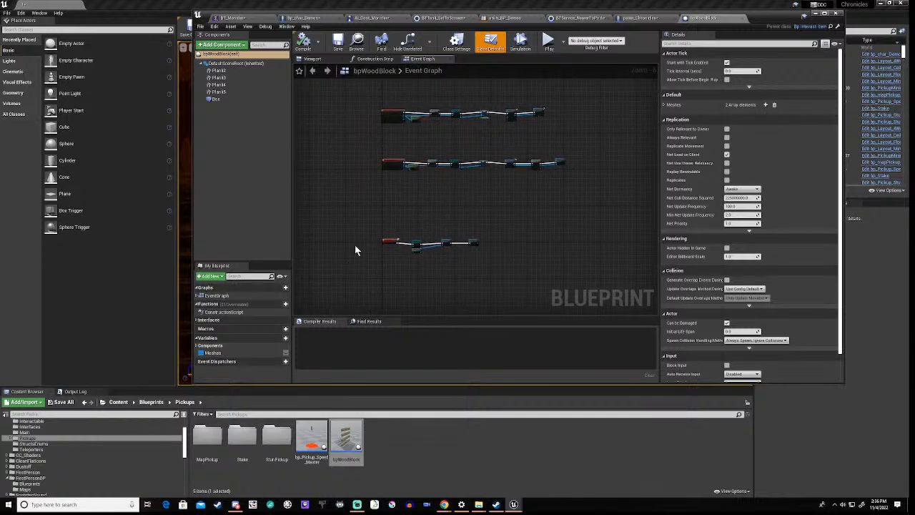
pyautogui.scroll(5, 372, 248)
pyautogui.moveTo(459, 245); pyautogui.dragTo(416, 267, button='right')
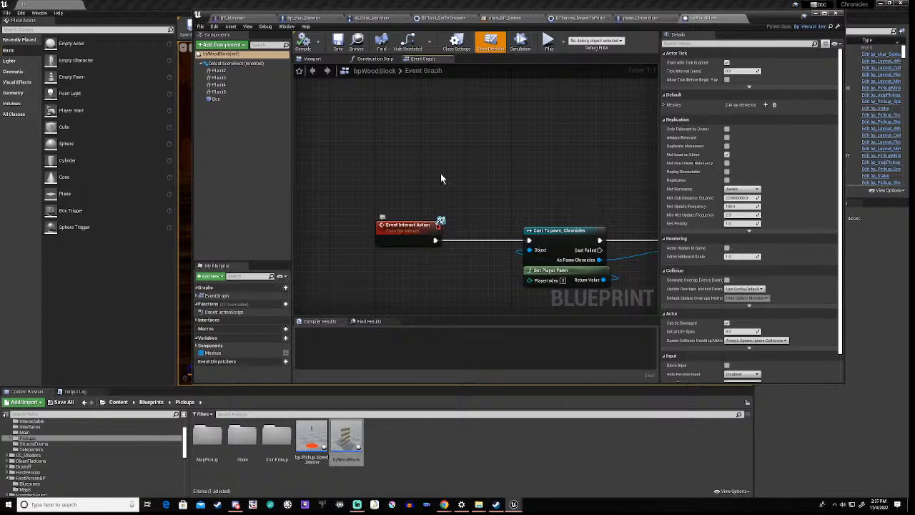
# In pawn_Chronicles, add an Interact Action (Message) call targeting the loop's Array Element and connect it to Loop Body
pyautogui.click(638, 22)
pyautogui.moveTo(551, 248); pyautogui.dragTo(390, 255, button='right')
pyautogui.moveTo(395, 223); pyautogui.dragTo(476, 230)
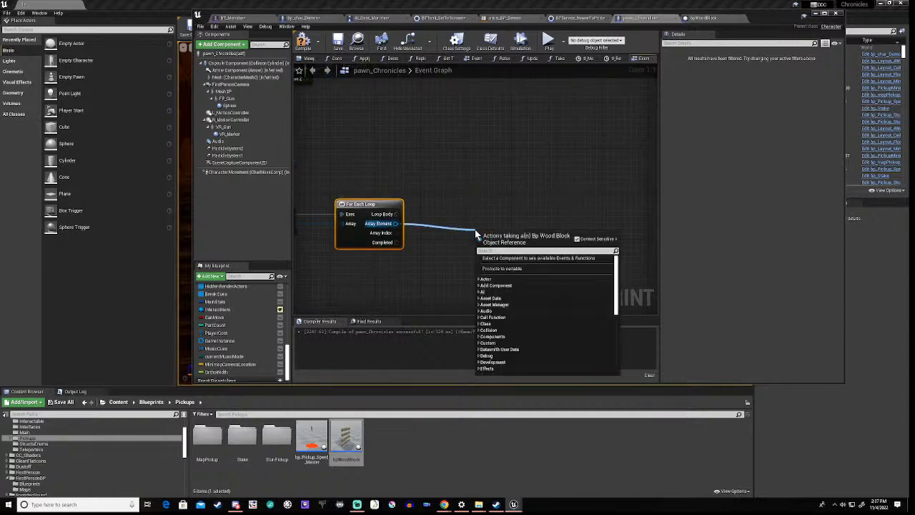
pyautogui.write('interact')
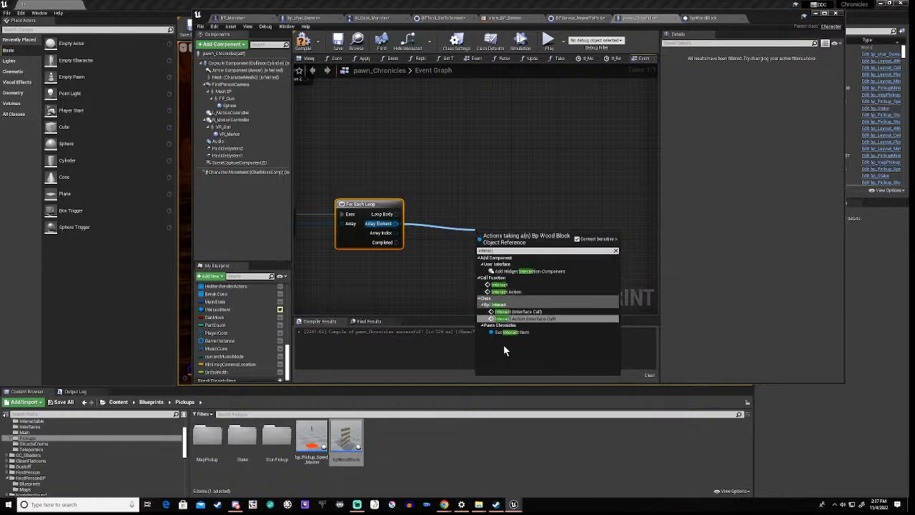
pyautogui.click(576, 238)
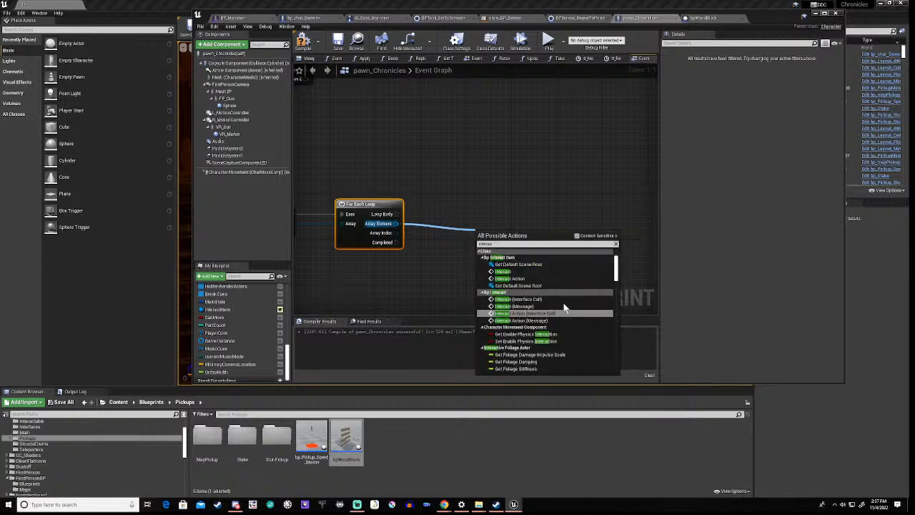
pyautogui.click(528, 321)
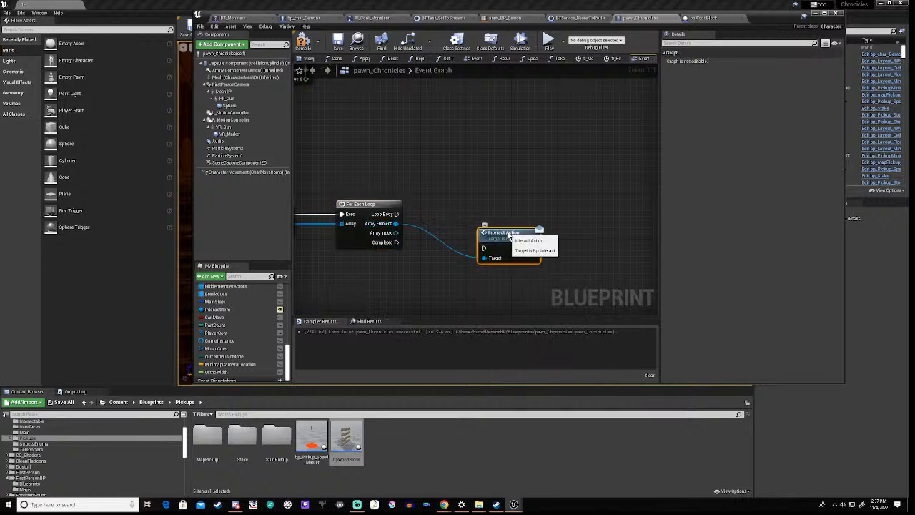
pyautogui.moveTo(507, 232); pyautogui.dragTo(507, 204)
pyautogui.moveTo(396, 214); pyautogui.dragTo(497, 198)
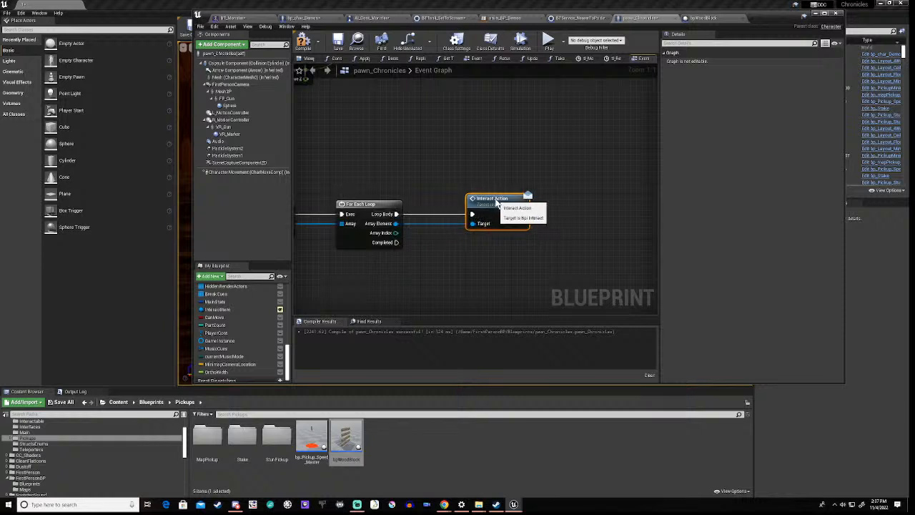
pyautogui.click(458, 290)
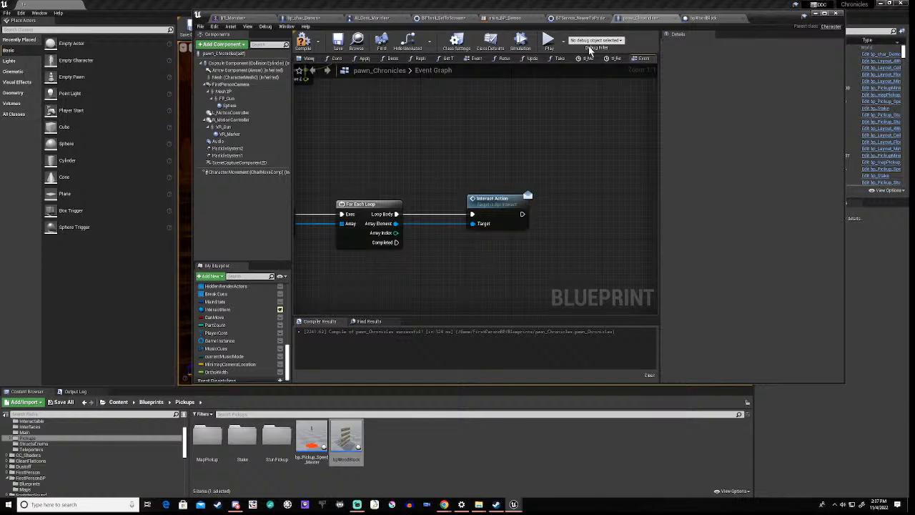
# Add a breakpoint to the Event Interact Action node in bpWoodBlock's event graph
pyautogui.click(711, 19)
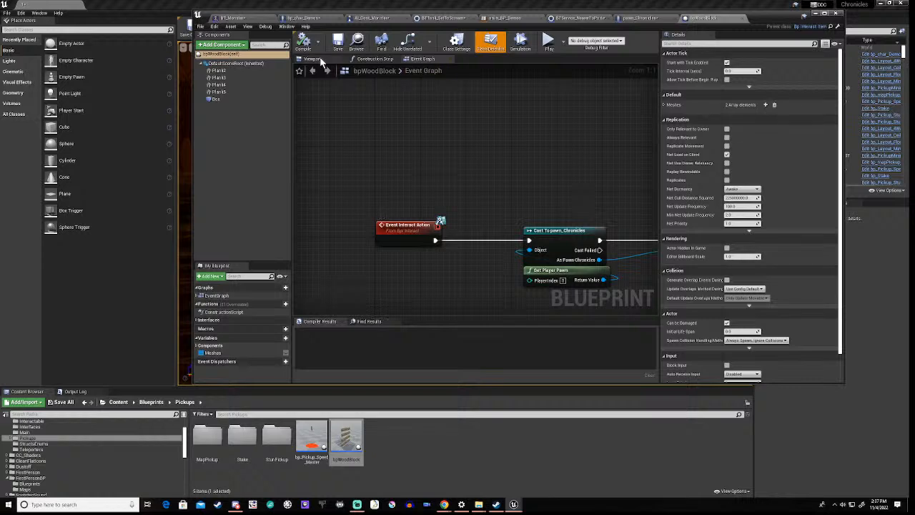
pyautogui.scroll(-8, 499, 193)
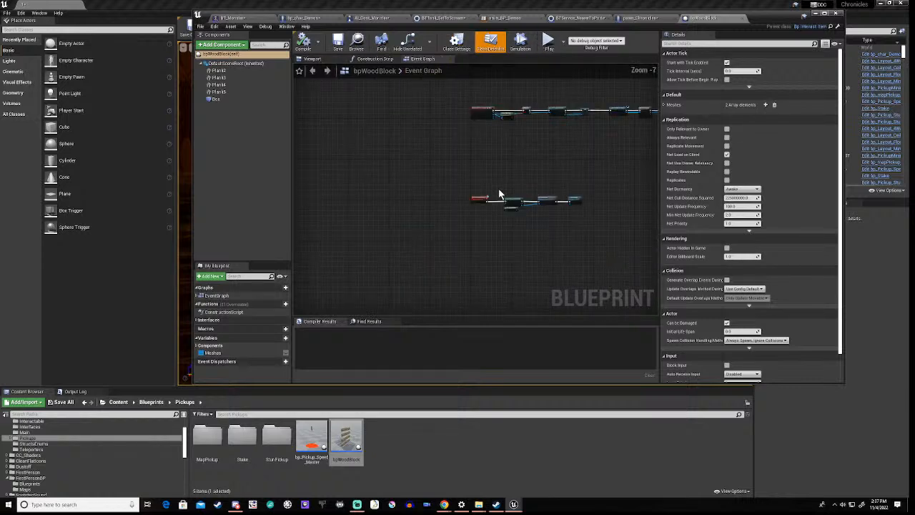
pyautogui.moveTo(611, 169); pyautogui.dragTo(462, 204, button='right')
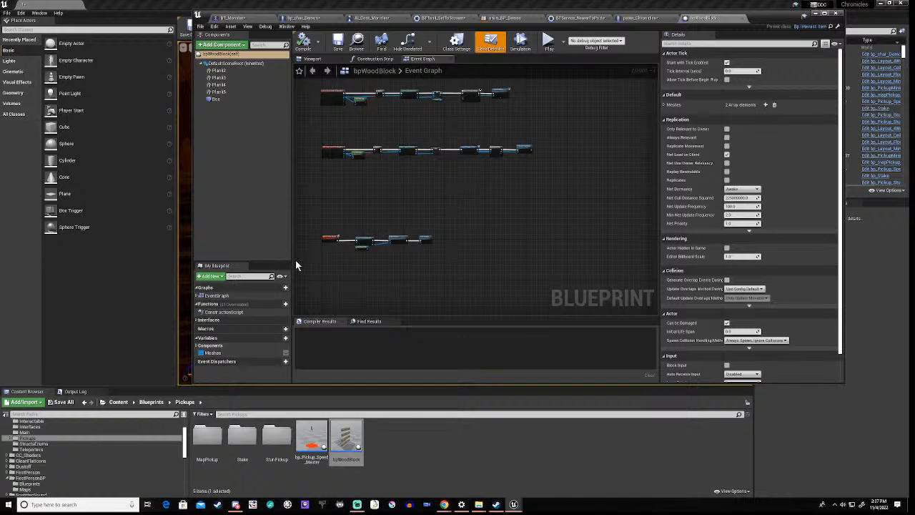
pyautogui.rightClick(326, 240)
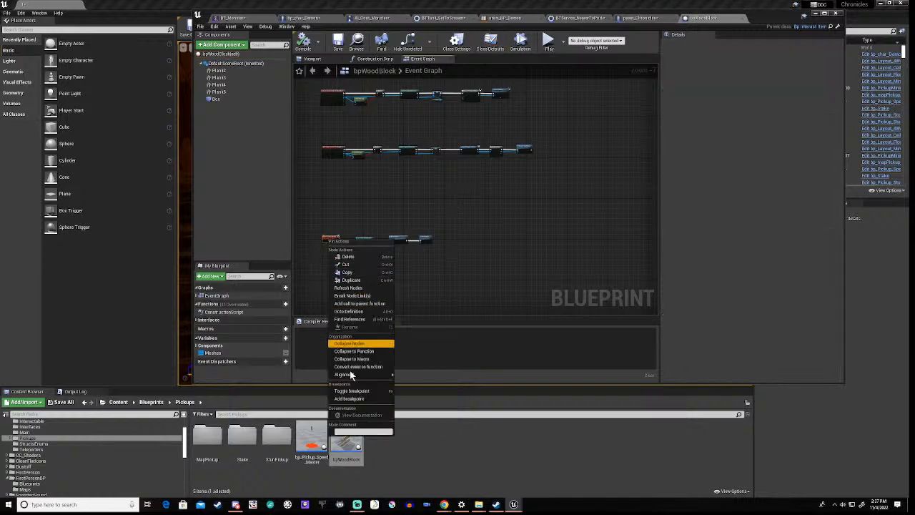
pyautogui.click(355, 399)
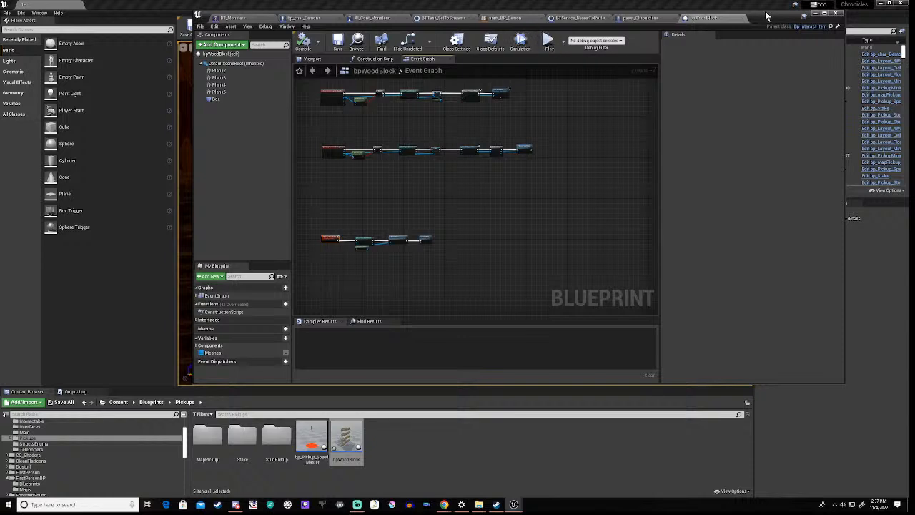
# Uncover the level viewport, play the level, walk up to the wood planks blocking the corridor and interact with them
pyautogui.moveTo(766, 16); pyautogui.dragTo(742, 391)
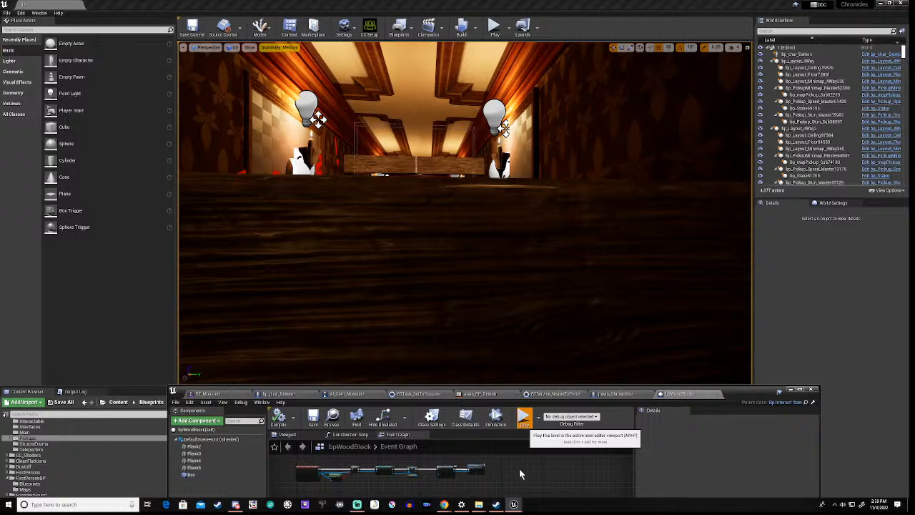
pyautogui.click(523, 419)
pyautogui.press('w')
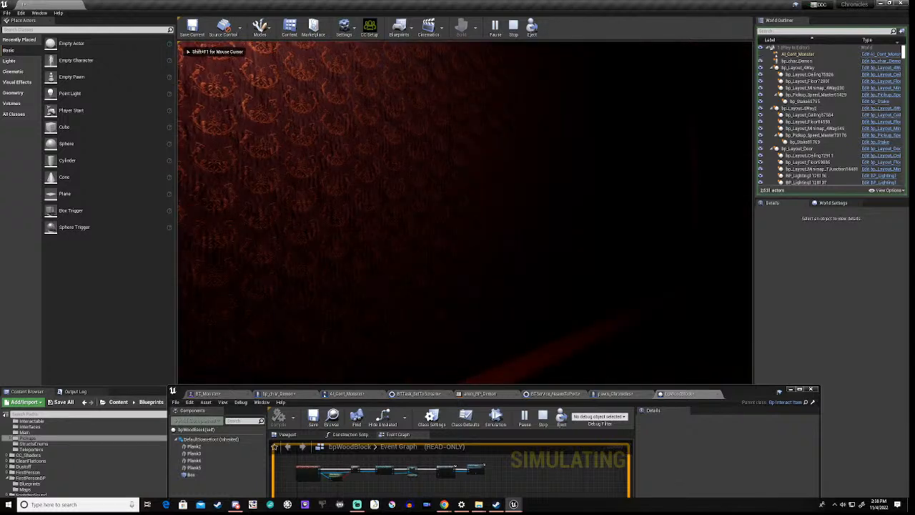
pyautogui.press('w')
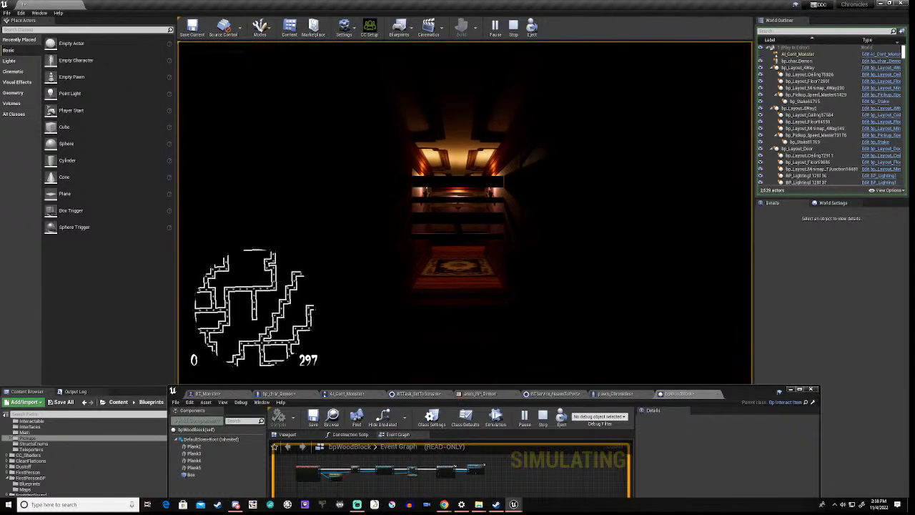
pyautogui.press('e')
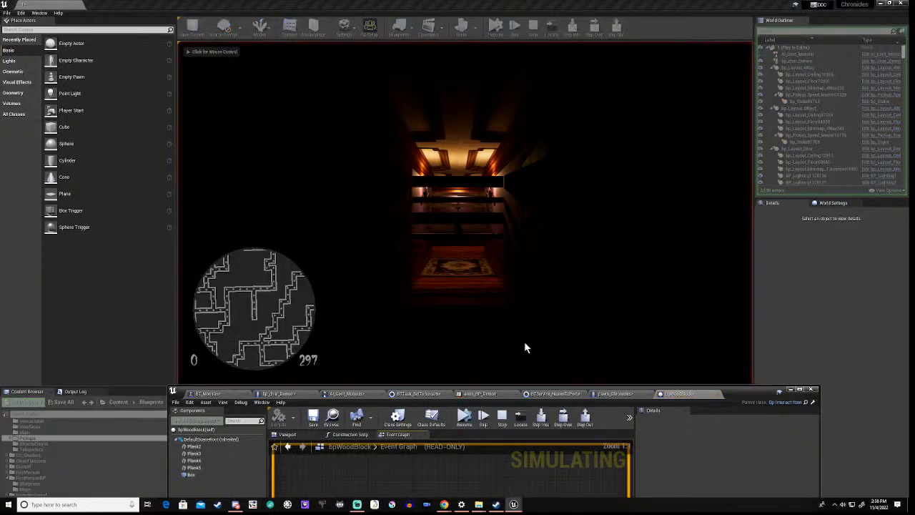
# Inspect the paused Event Interact Action chain, disable its breakpoint and resume the simulation
pyautogui.moveTo(548, 387); pyautogui.dragTo(551, 218)
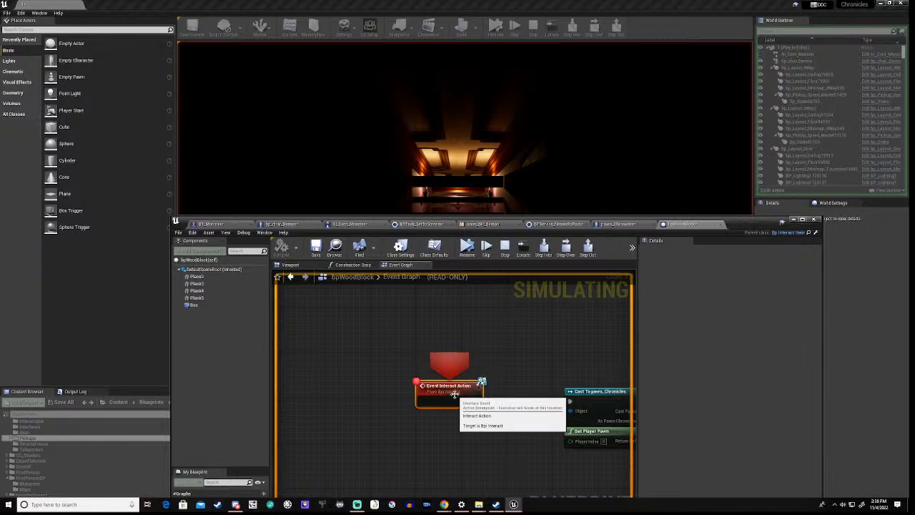
pyautogui.moveTo(590, 375); pyautogui.dragTo(455, 361, button='right')
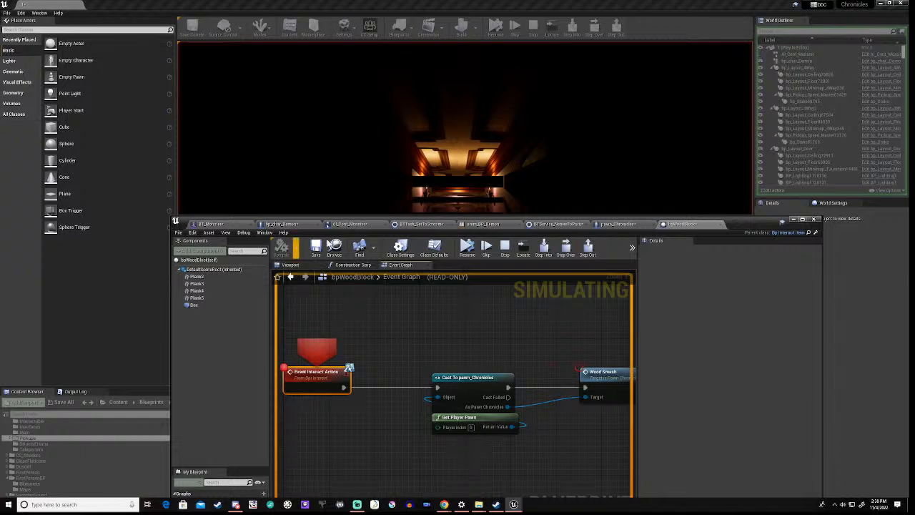
pyautogui.rightClick(318, 376)
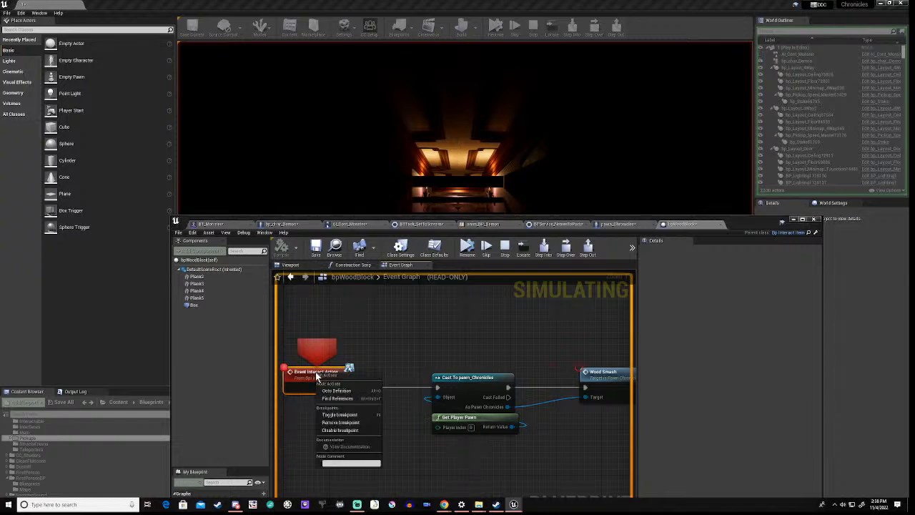
pyautogui.click(341, 430)
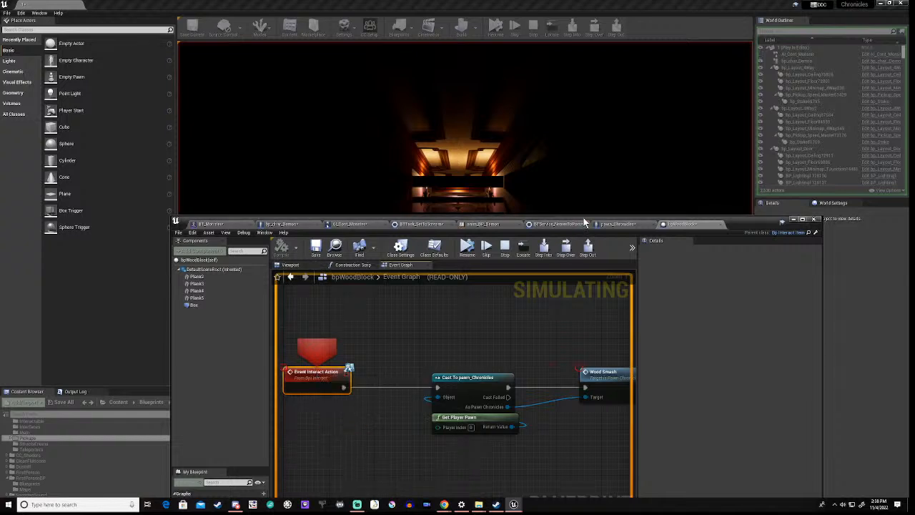
pyautogui.moveTo(584, 225); pyautogui.dragTo(558, 389)
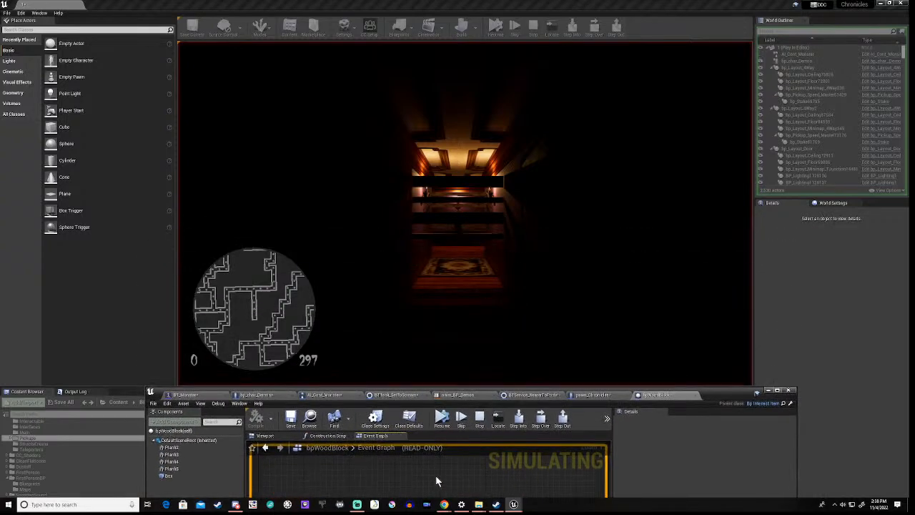
pyautogui.click(442, 419)
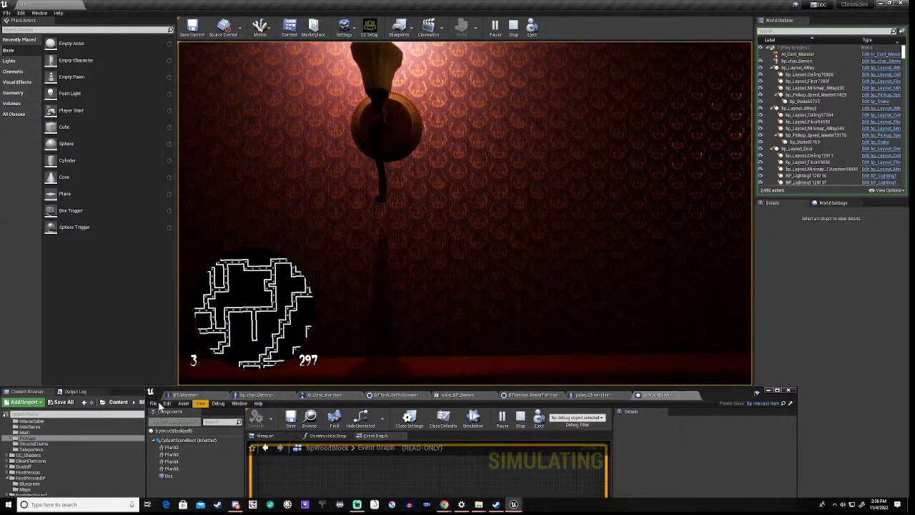
# Playtest the maze by walking through its corridors until meeting the monster, and stop the play session
pyautogui.click(429, 193)
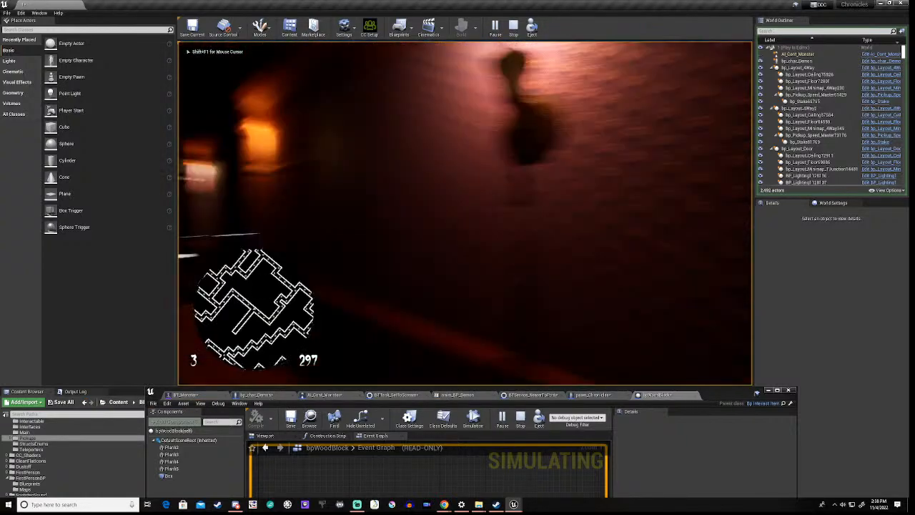
pyautogui.press('w')
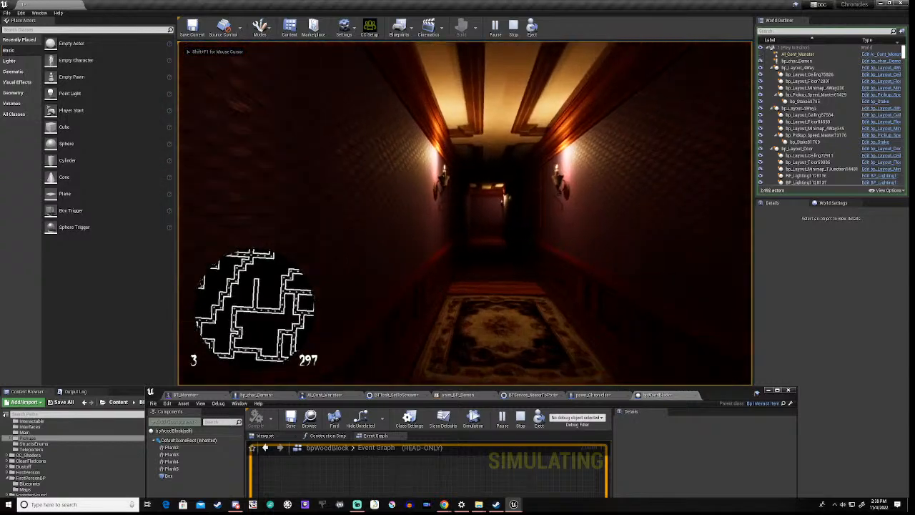
pyautogui.press('w')
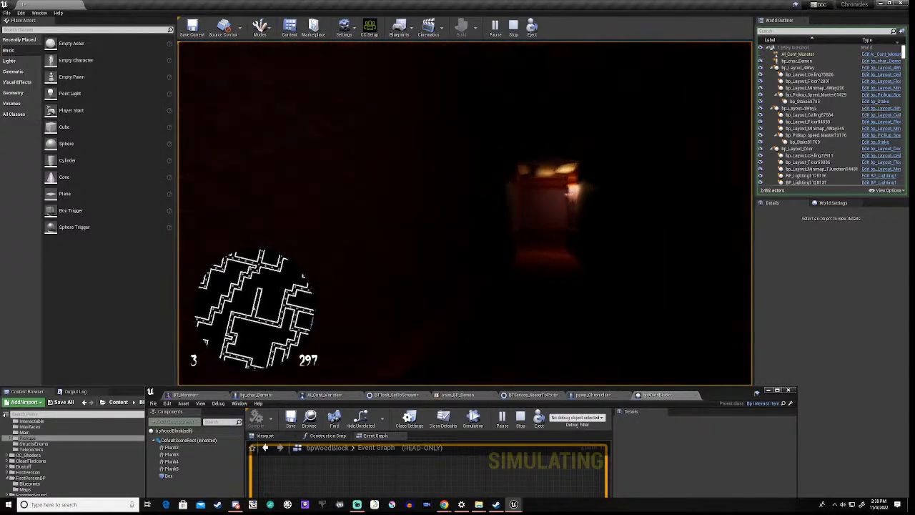
pyautogui.press('w')
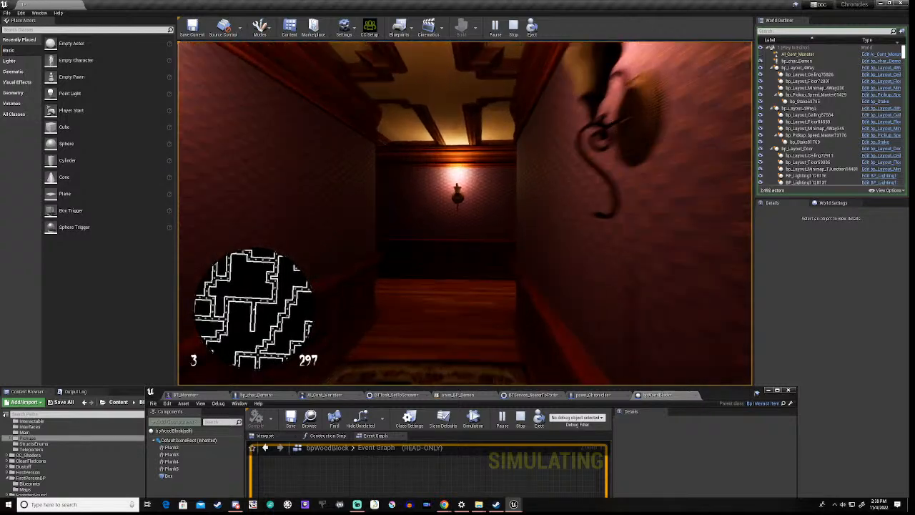
pyautogui.press('w')
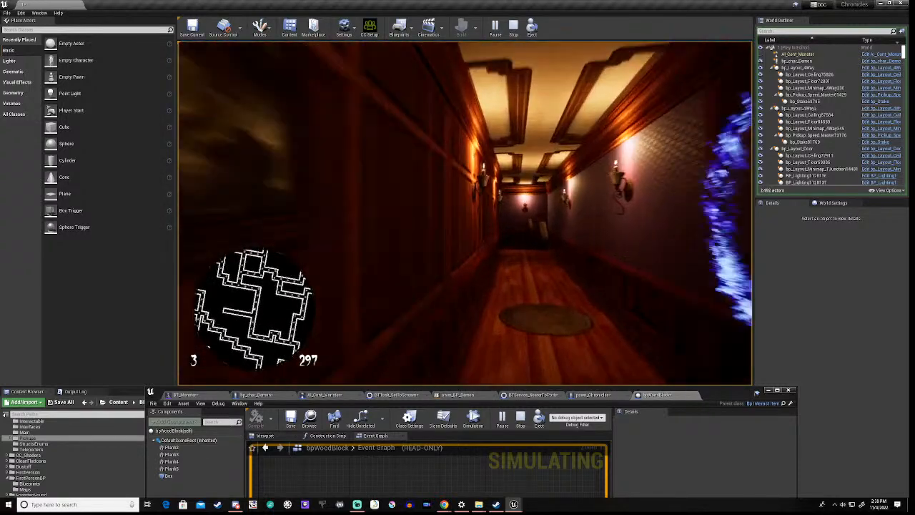
pyautogui.press('w')
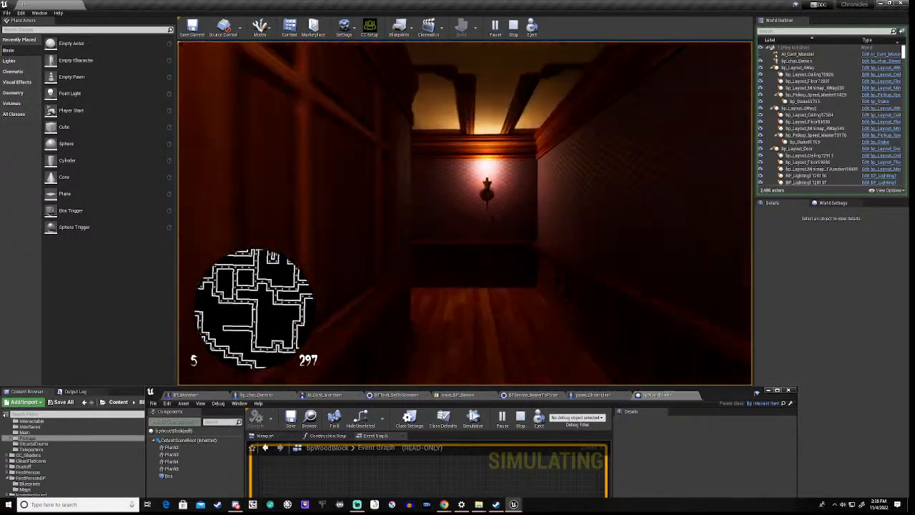
pyautogui.press('w')
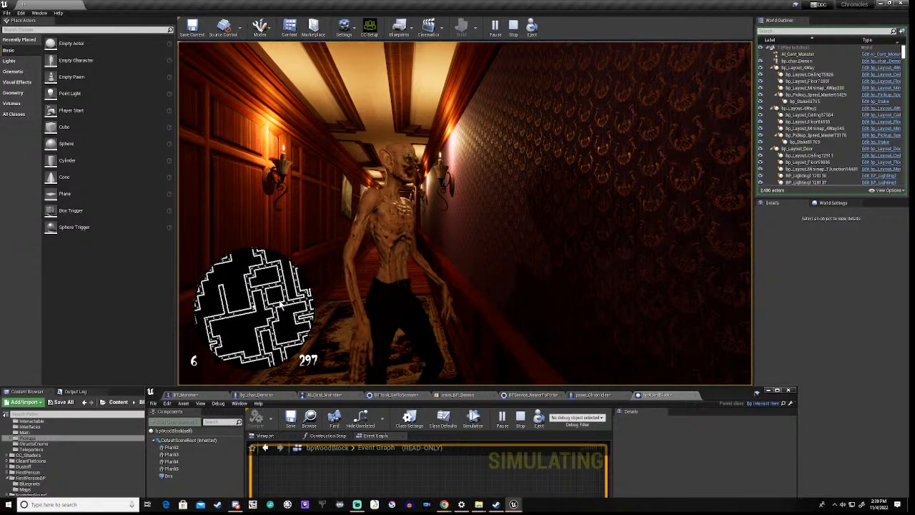
pyautogui.press('Escape')
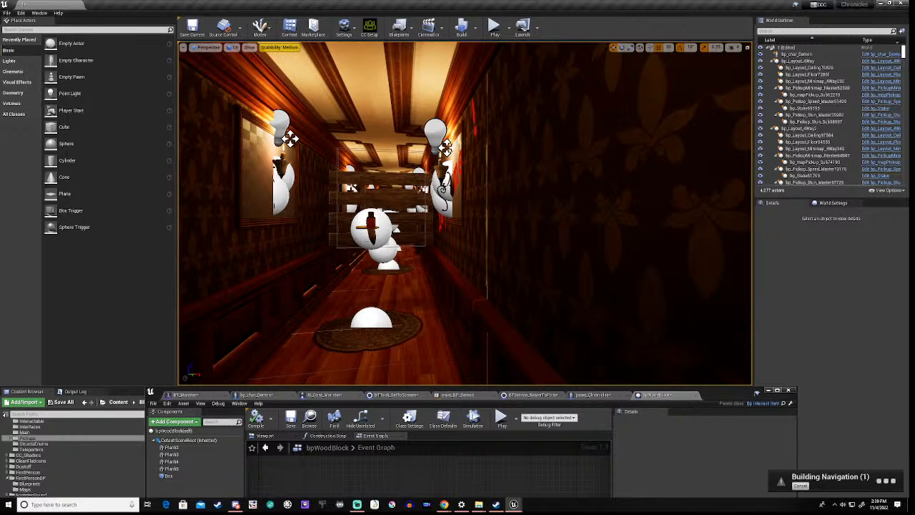
# Examine the maze layout from above and the boarded-up corridor in the level, and minimize the blueprint editor
pyautogui.moveTo(465, 215); pyautogui.dragTo(259, 222, button='right')
pyautogui.moveTo(495, 137); pyautogui.dragTo(536, 142, button='right')
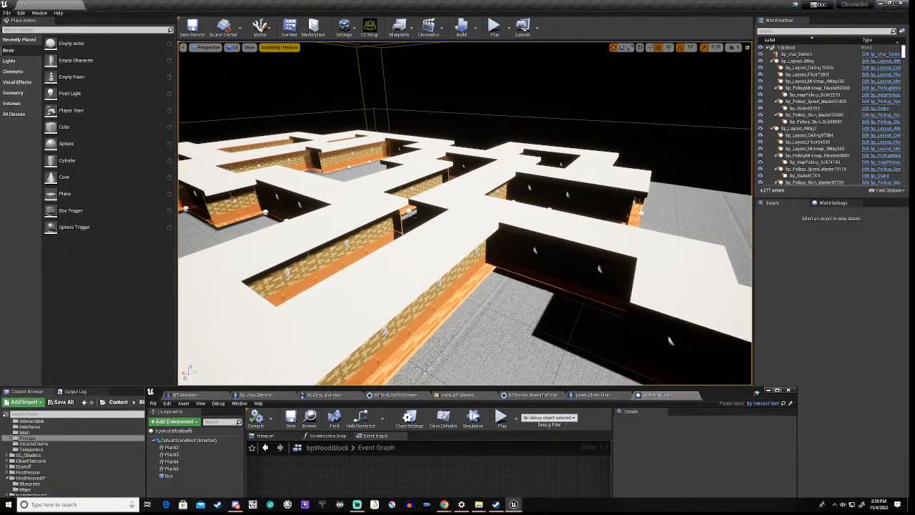
pyautogui.moveTo(536, 142); pyautogui.dragTo(587, 230, button='right')
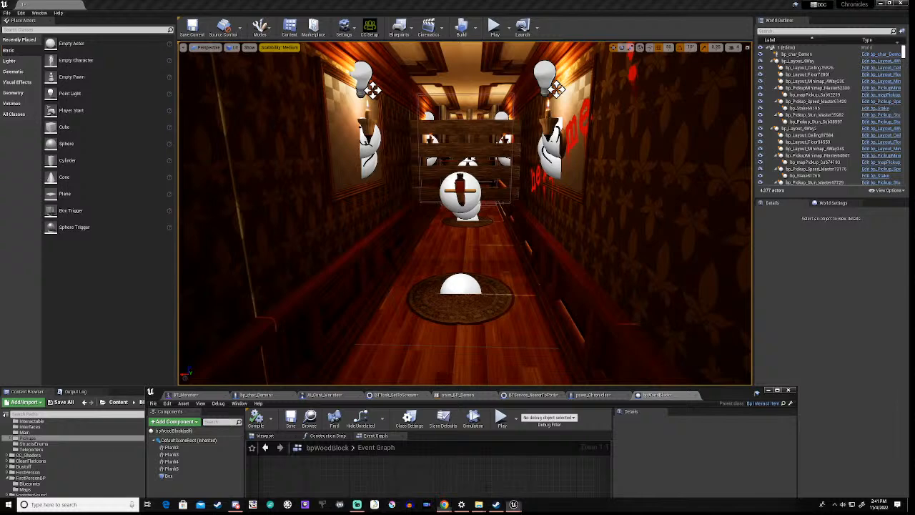
pyautogui.moveTo(464, 215); pyautogui.dragTo(486, 178, button='right')
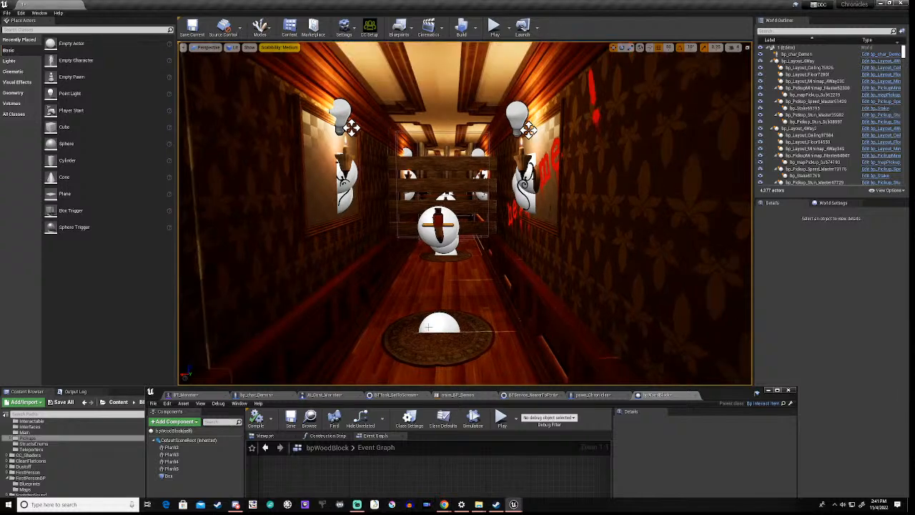
pyautogui.moveTo(429, 327); pyautogui.dragTo(403, 329, button='right')
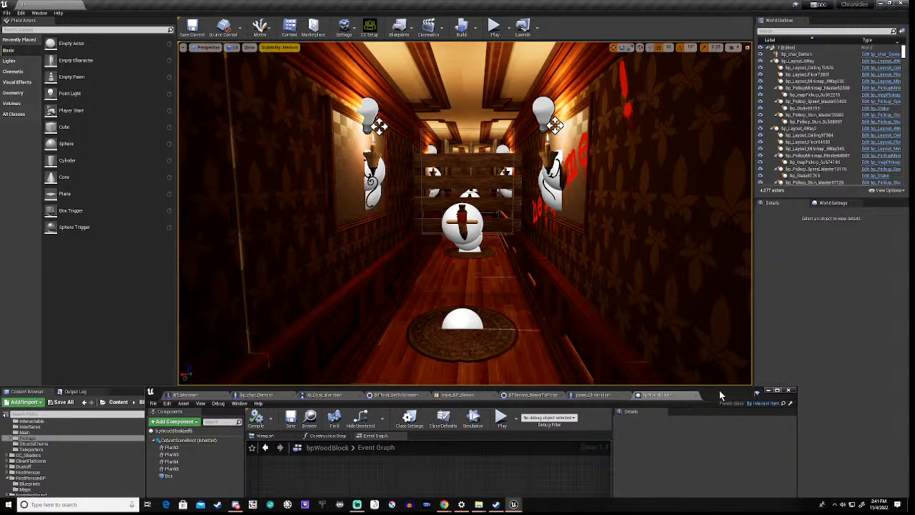
pyautogui.click(767, 390)
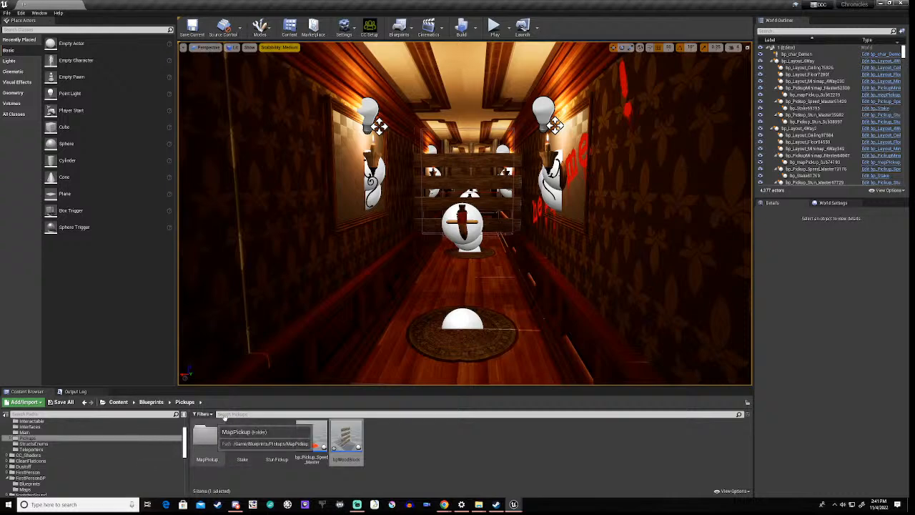
# Select the wooden door layout piece in the level and open its bp_Layout_Door blueprint for editing
pyautogui.click(346, 439)
pyautogui.moveTo(458, 236); pyautogui.dragTo(549, 239, button='right')
pyautogui.press('w')
pyautogui.click(486, 239)
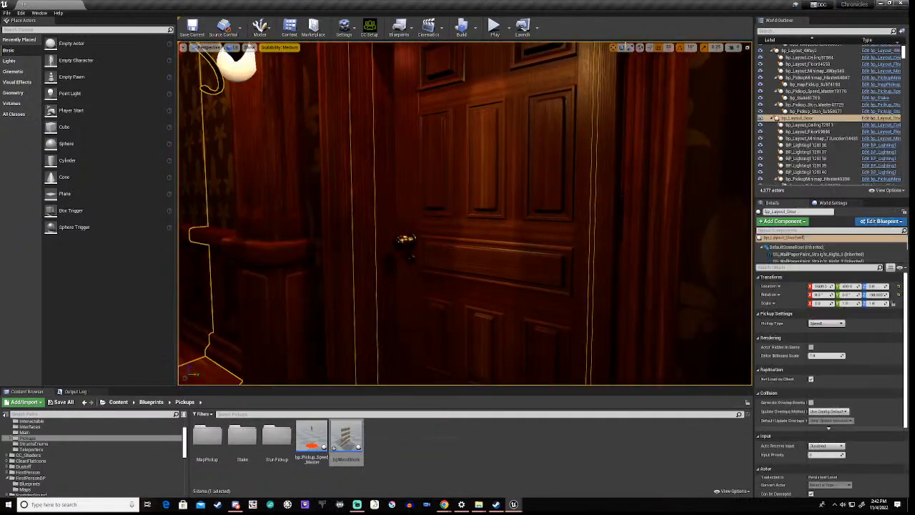
pyautogui.click(883, 119)
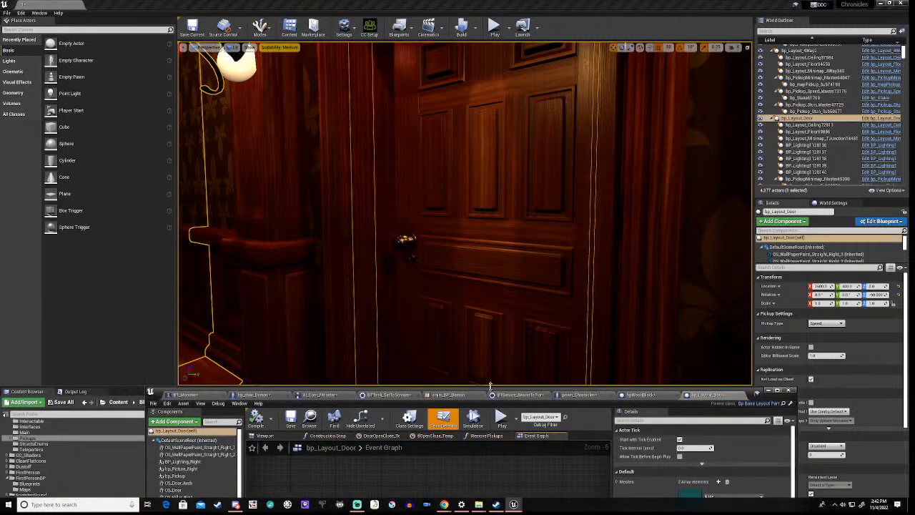
# Examine bp_Layout_Door's event graph, focusing on the Box1 begin and end overlap events
pyautogui.moveTo(484, 386); pyautogui.dragTo(501, 158)
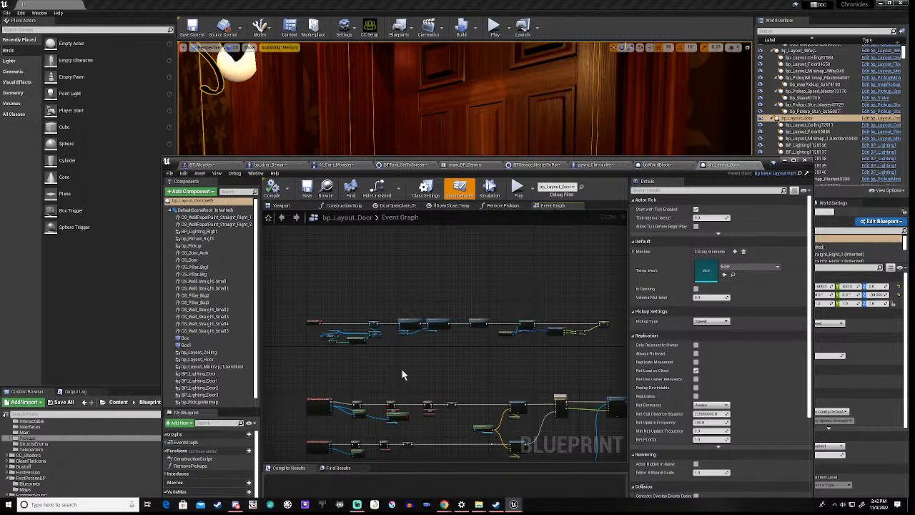
pyautogui.moveTo(409, 378); pyautogui.dragTo(409, 312, button='right')
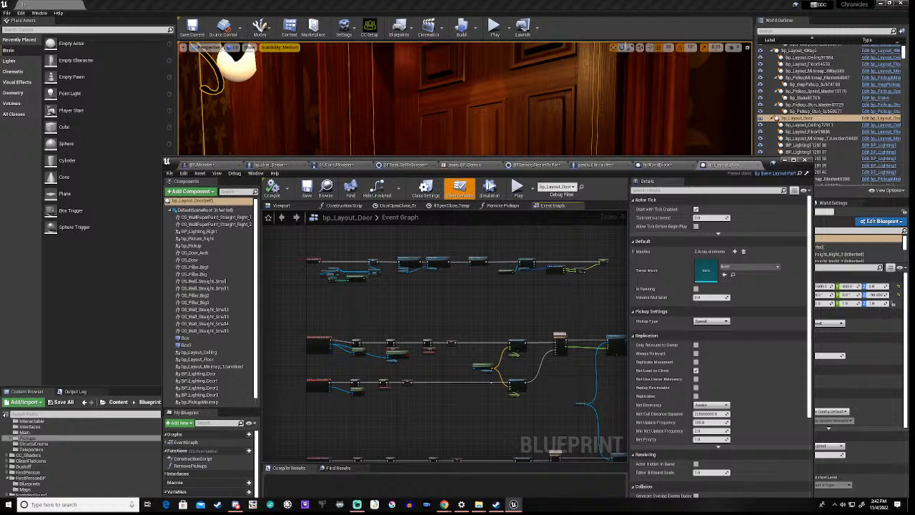
pyautogui.scroll(8, 350, 306)
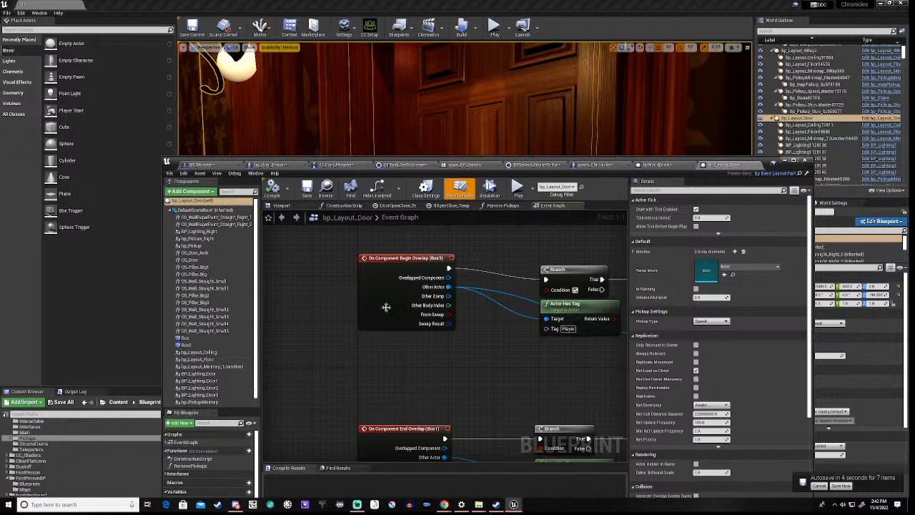
# Add a boolean variable named EndLevelActivated to the bp_Layout_Door blueprint
pyautogui.moveTo(493, 158); pyautogui.dragTo(510, 77)
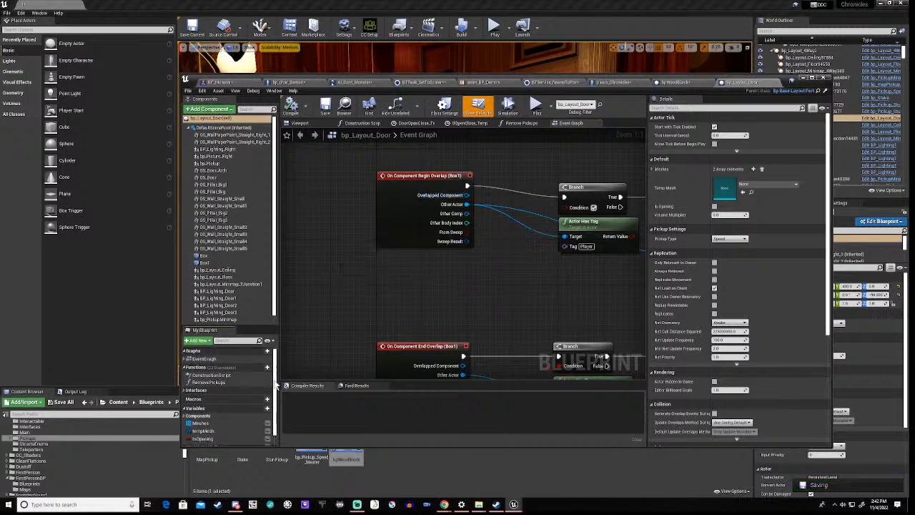
pyautogui.scroll(-1, 263, 409)
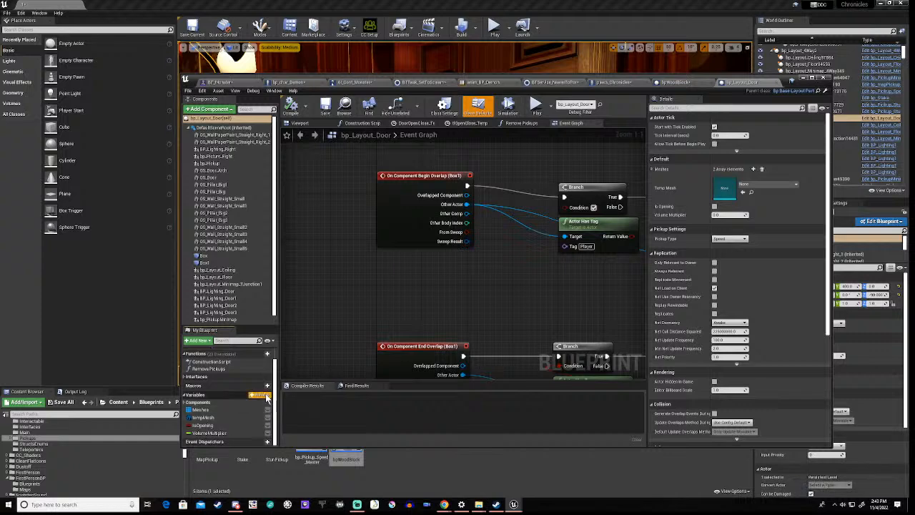
pyautogui.click(259, 395)
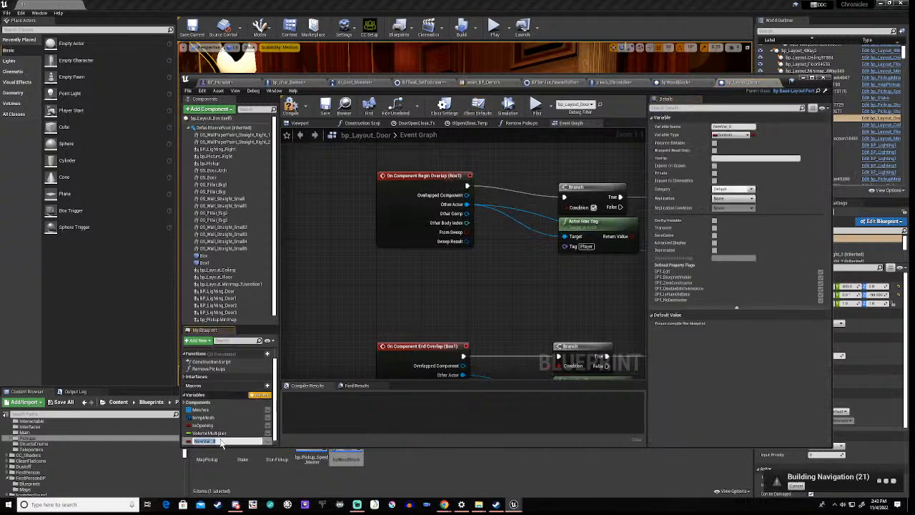
pyautogui.write('EndLevelActivated')
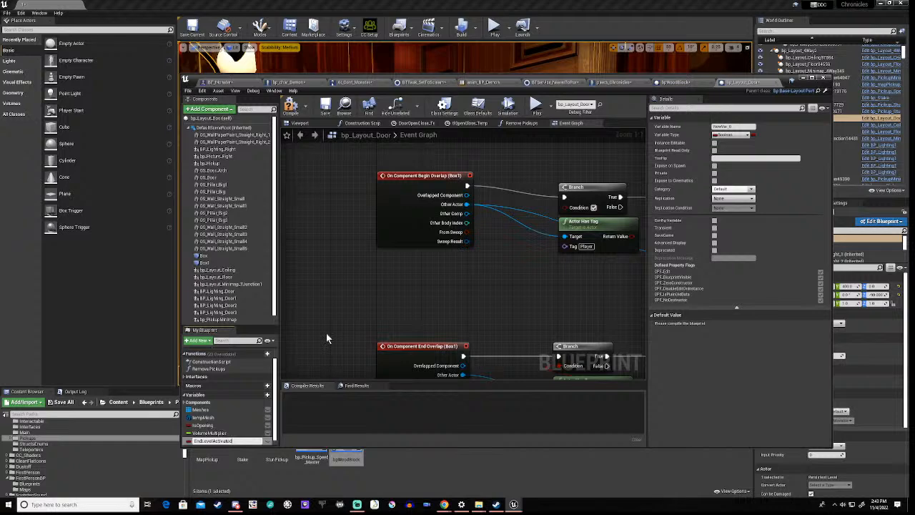
pyautogui.press('Return')
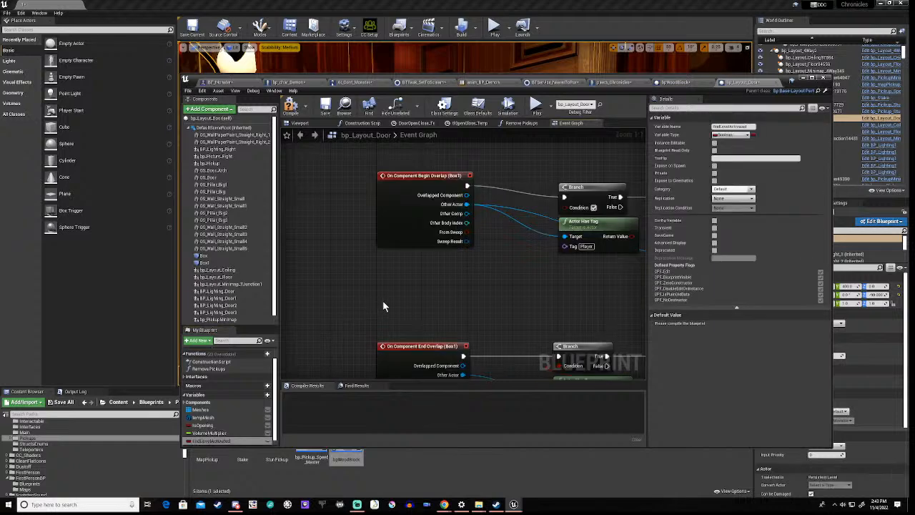
# Place a getter for EndLevelActivated below the Box1 begin overlap event and feed it into a new Branch node
pyautogui.scroll(-5, 383, 305)
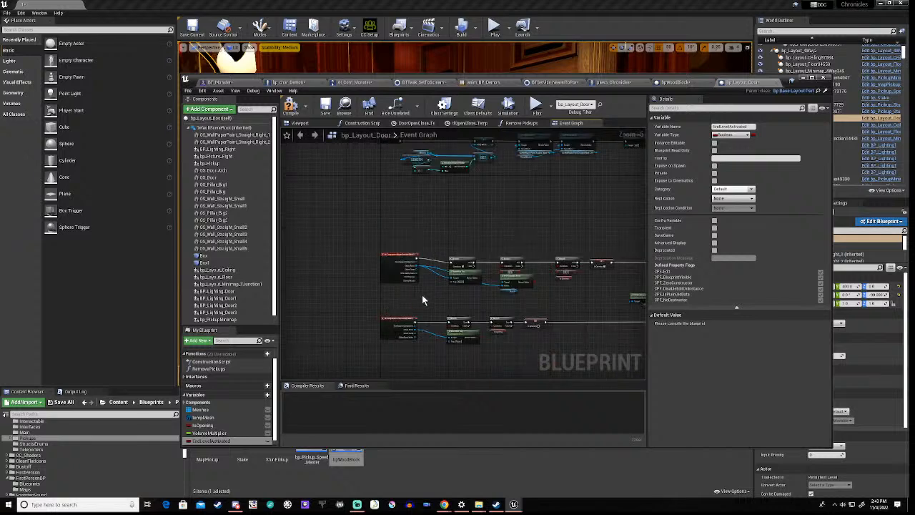
pyautogui.scroll(5, 422, 295)
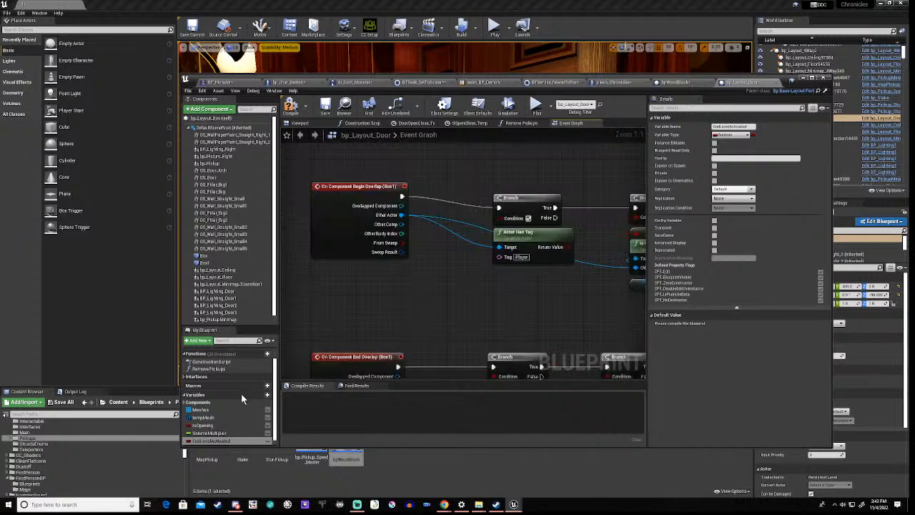
pyautogui.moveTo(212, 440); pyautogui.dragTo(415, 300)
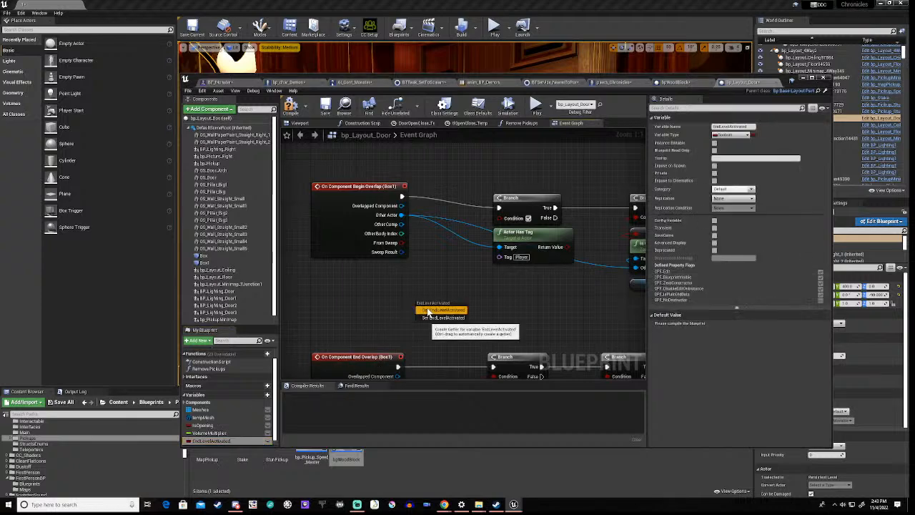
pyautogui.click(429, 311)
pyautogui.moveTo(464, 307); pyautogui.dragTo(491, 306)
pyautogui.write('branch')
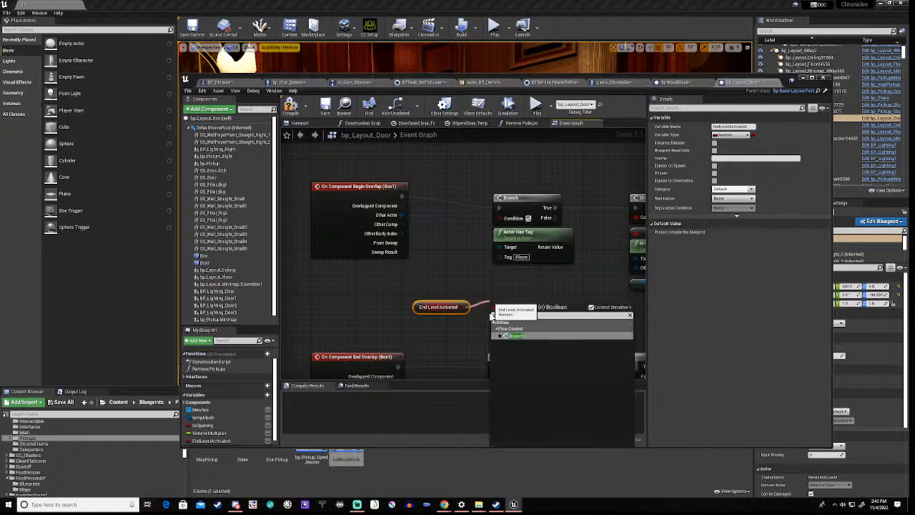
pyautogui.click(521, 335)
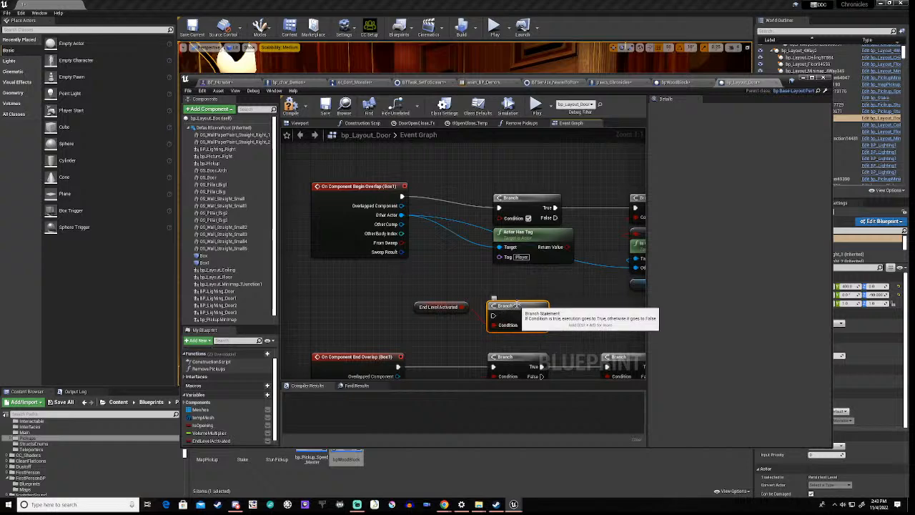
# Insert a NOT Boolean node between the EndLevelActivated getter and the new Branch's condition, and rearrange the nodes
pyautogui.moveTo(416, 307); pyautogui.dragTo(412, 331)
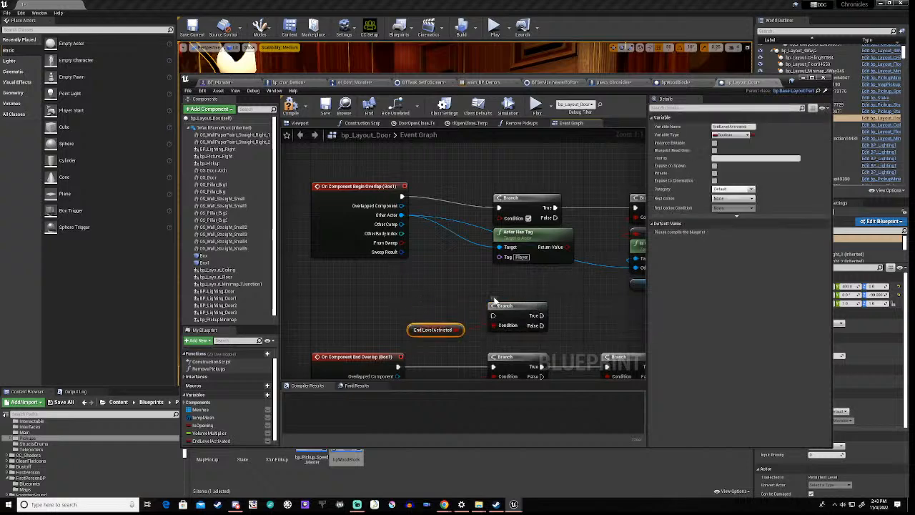
pyautogui.moveTo(527, 305); pyautogui.dragTo(509, 288)
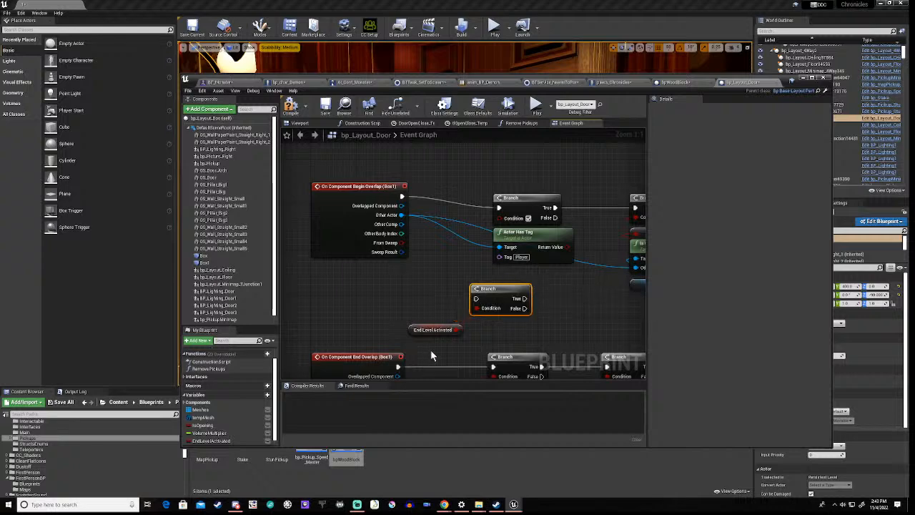
pyautogui.moveTo(456, 330); pyautogui.dragTo(459, 318)
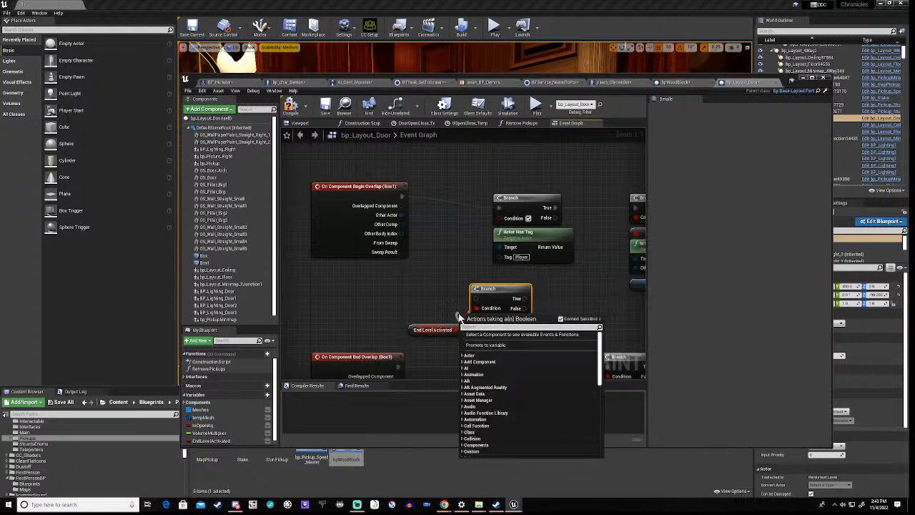
pyautogui.write('not')
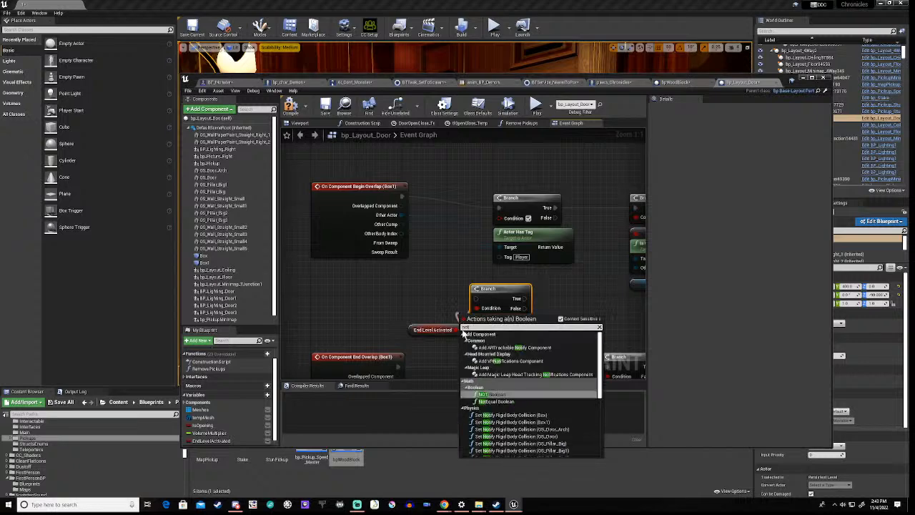
pyautogui.click(500, 394)
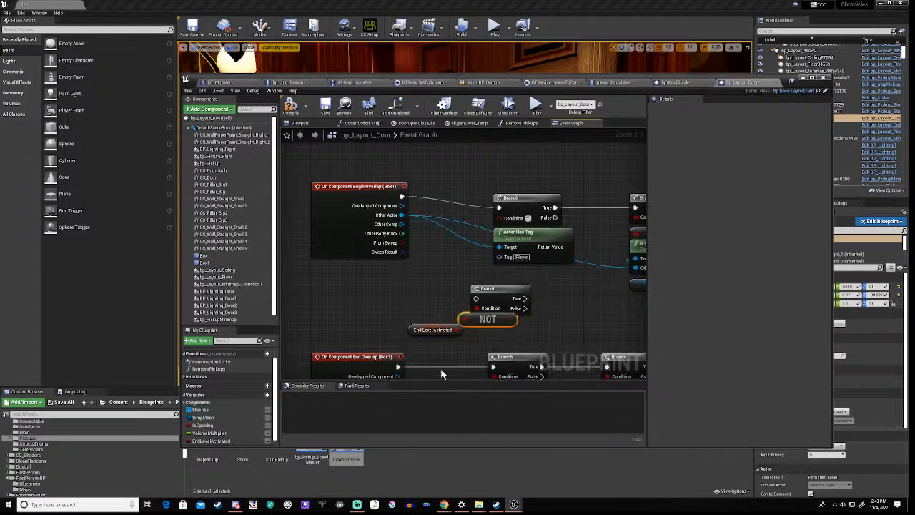
pyautogui.moveTo(481, 321)
pyautogui.mouseDown()
pyautogui.moveTo(418, 324)
pyautogui.moveTo(477, 308)
pyautogui.mouseUp()
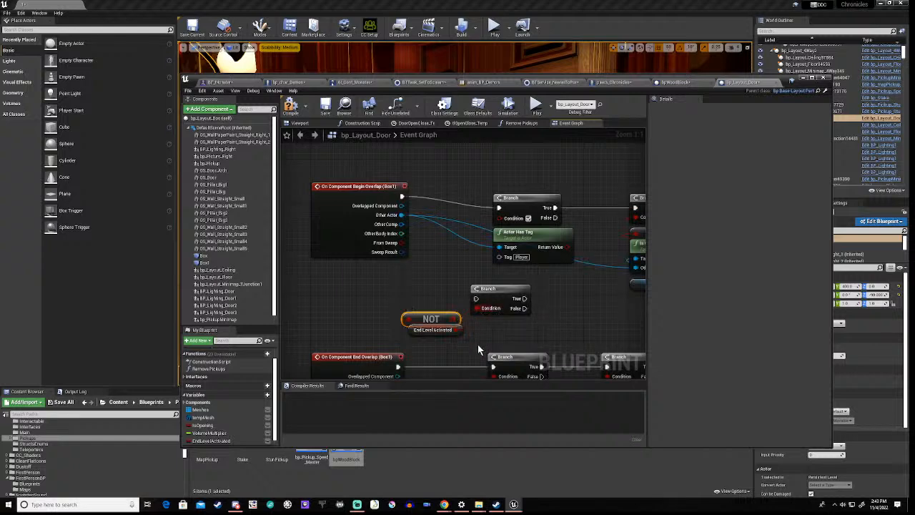
# Set the EndLevelActivated check aside and shift all nodes following the Box1 and Box overlap events to the right to open a gap
pyautogui.scroll(-1, 477, 344)
pyautogui.scroll(-6, 478, 343)
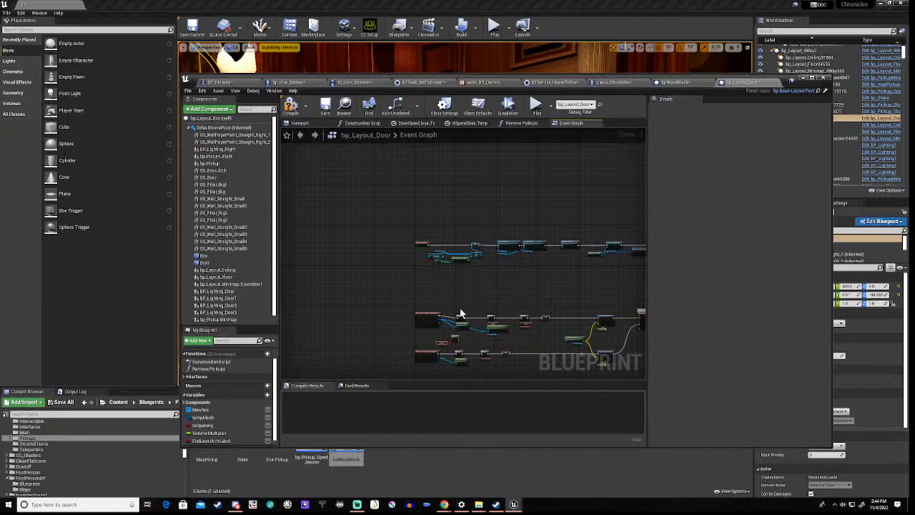
pyautogui.moveTo(457, 308); pyautogui.dragTo(549, 336)
pyautogui.click(421, 339)
pyautogui.moveTo(429, 335); pyautogui.dragTo(408, 324)
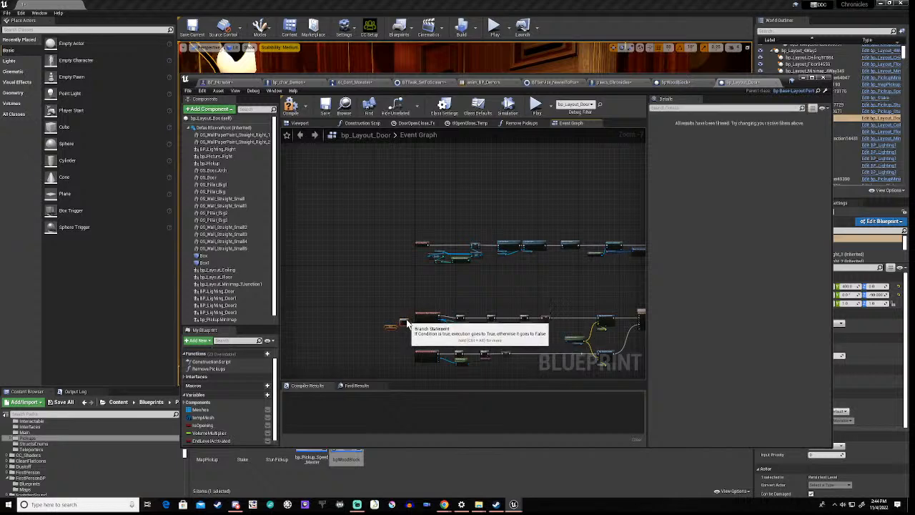
pyautogui.scroll(-2, 529, 366)
pyautogui.moveTo(544, 369); pyautogui.dragTo(435, 259, button='right')
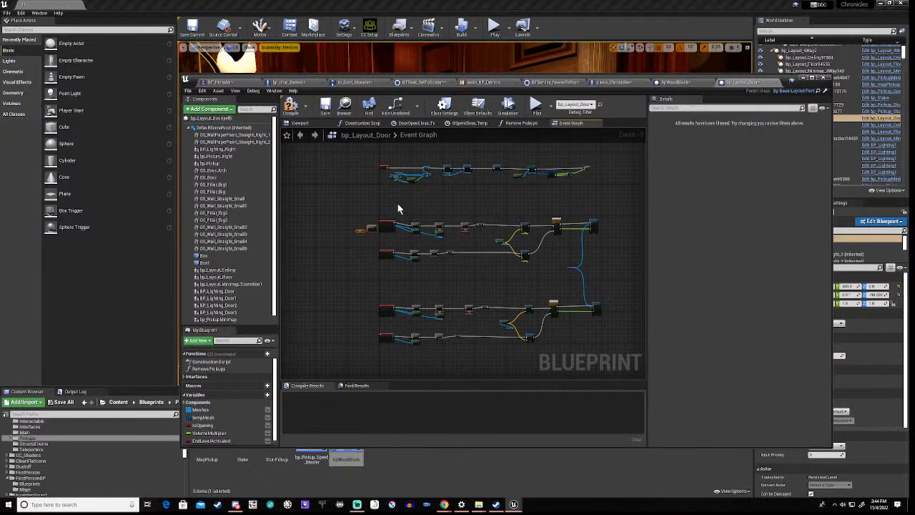
pyautogui.moveTo(404, 206); pyautogui.dragTo(608, 372)
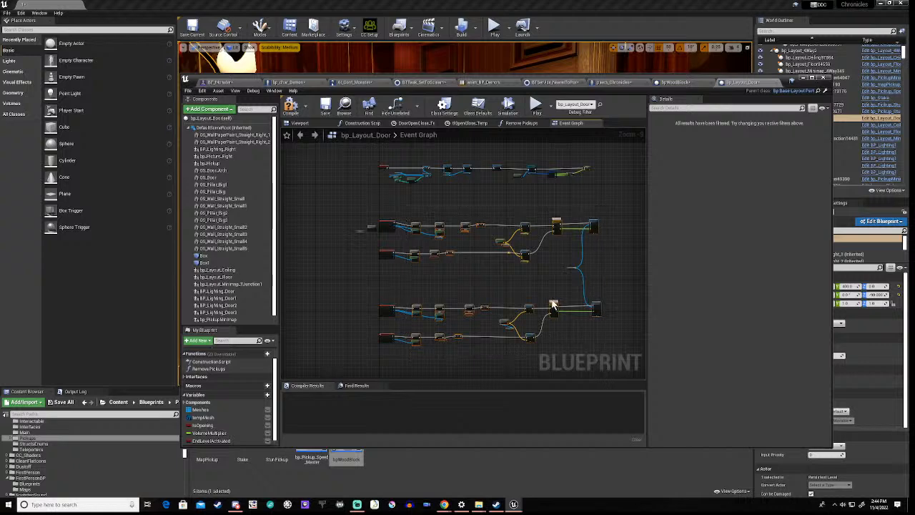
pyautogui.moveTo(559, 306); pyautogui.dragTo(572, 307)
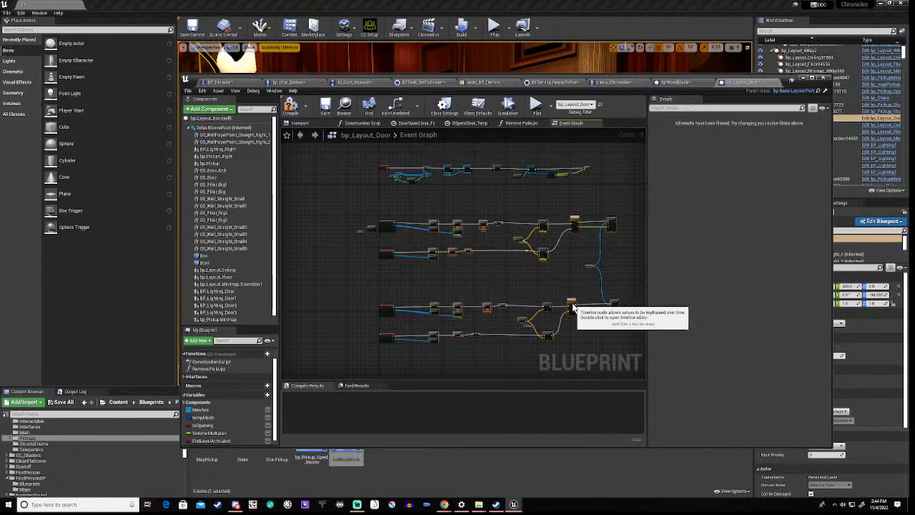
# Group the EndLevelActivated check compactly and wire its Branch between the Box1 begin overlap event and the existing Branch
pyautogui.moveTo(381, 247); pyautogui.dragTo(382, 247, button='right')
pyautogui.scroll(10, 382, 247)
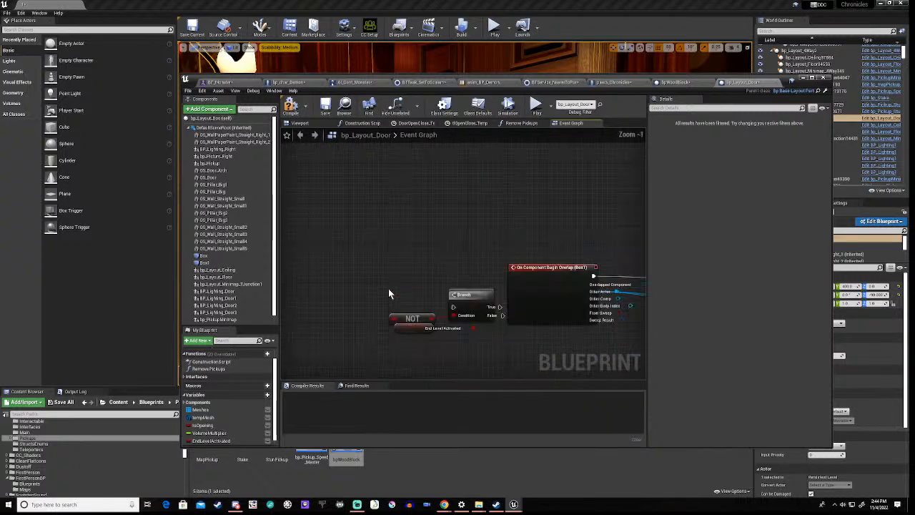
pyautogui.moveTo(461, 325); pyautogui.dragTo(366, 323, button='right')
pyautogui.scroll(-1, 366, 324)
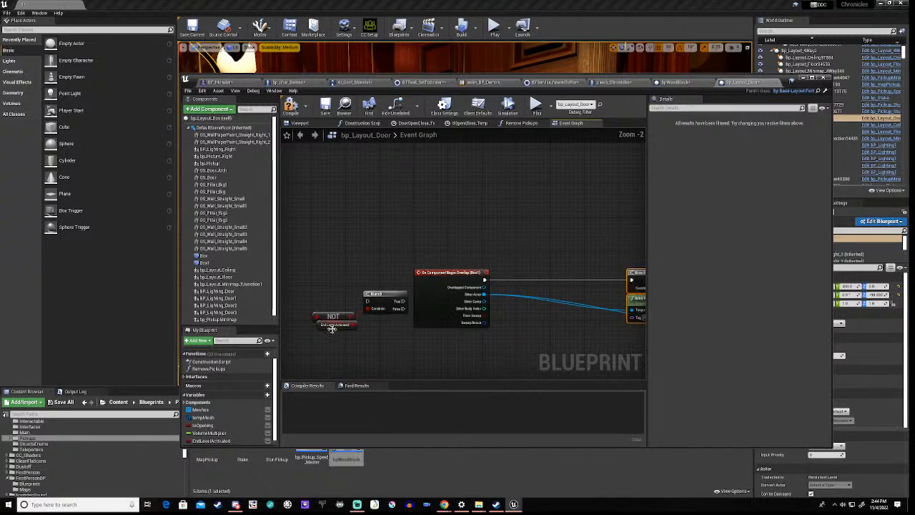
pyautogui.moveTo(315, 303); pyautogui.dragTo(375, 322)
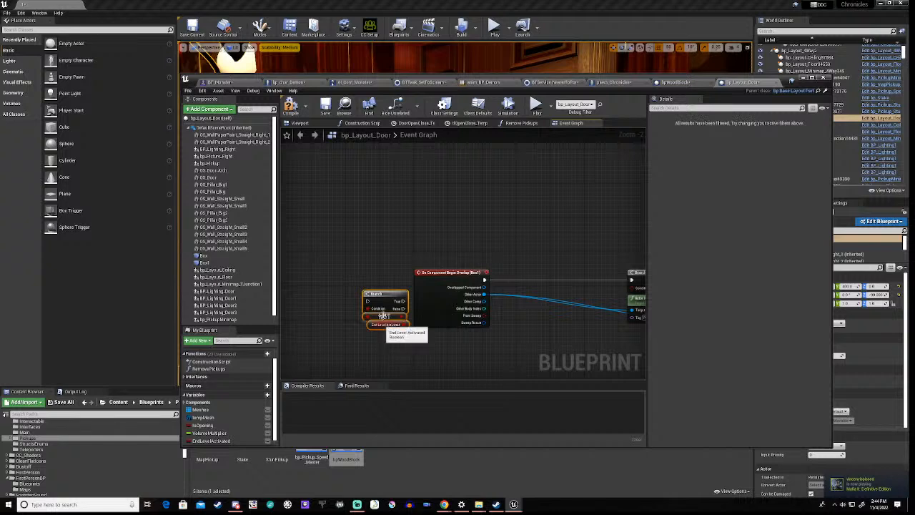
pyautogui.moveTo(389, 296); pyautogui.dragTo(563, 275)
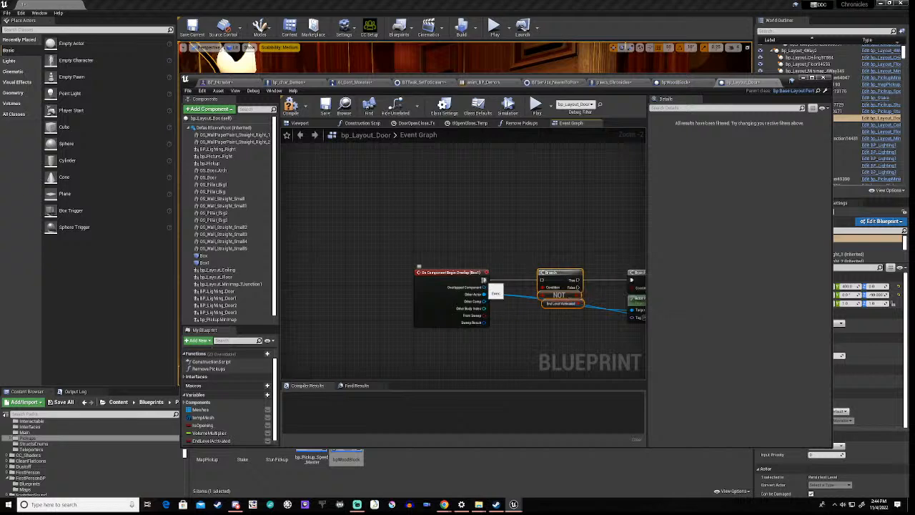
pyautogui.moveTo(485, 281); pyautogui.dragTo(632, 280)
# Duplicate the EndLevelActivated check and wire the copy between the Box1 end overlap event and its existing Branch
pyautogui.scroll(-5, 564, 330)
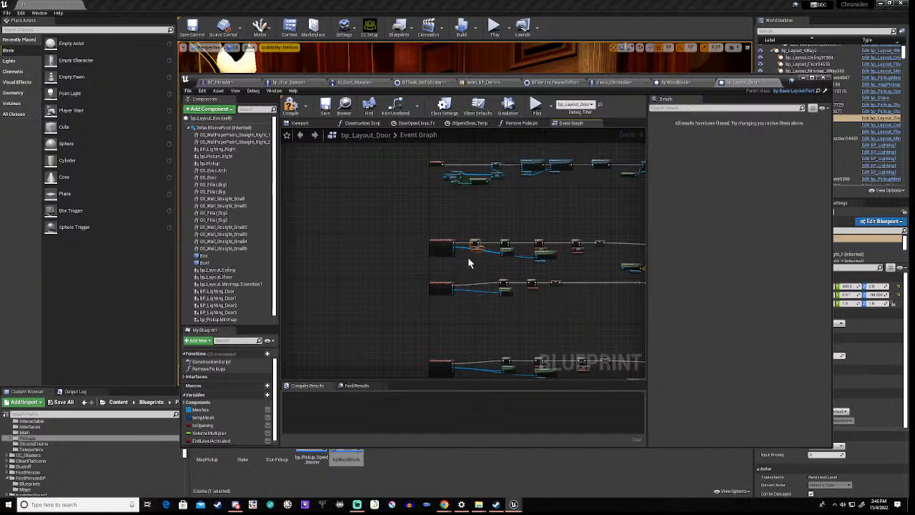
pyautogui.hotkey('ctrl', 'v')
pyautogui.moveTo(472, 256); pyautogui.dragTo(475, 286)
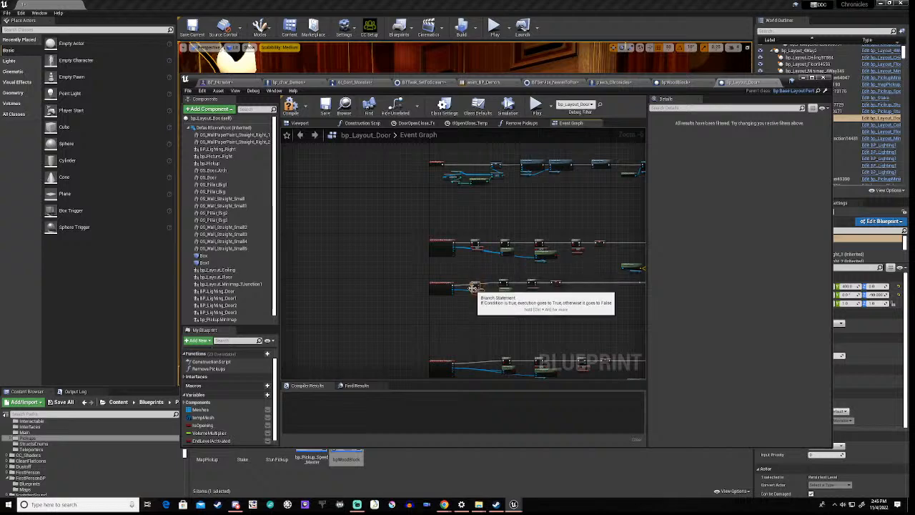
pyautogui.scroll(5, 462, 292)
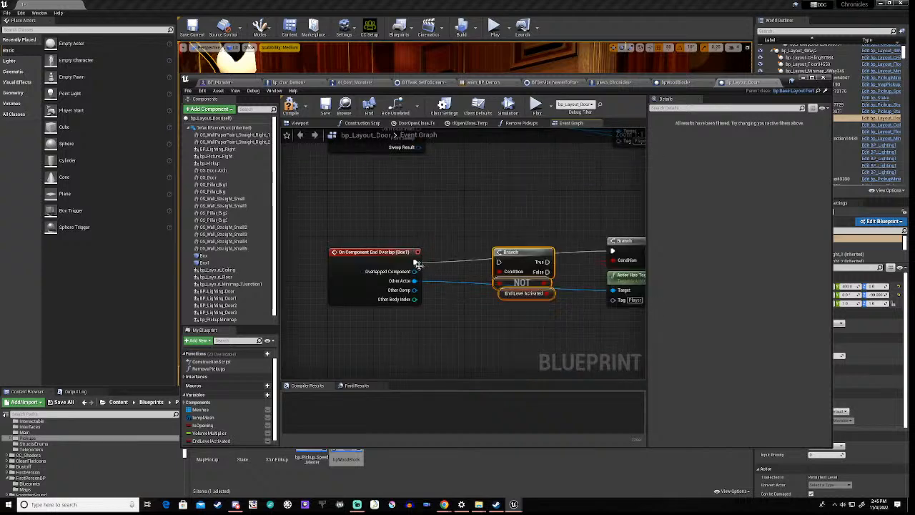
pyautogui.moveTo(415, 262); pyautogui.dragTo(612, 250)
# Duplicate the EndLevelActivated check for the Box begin overlap event and wire its True output into the existing Branch
pyautogui.scroll(-1, 523, 326)
pyautogui.scroll(-1, 523, 326)
pyautogui.scroll(-2, 463, 264)
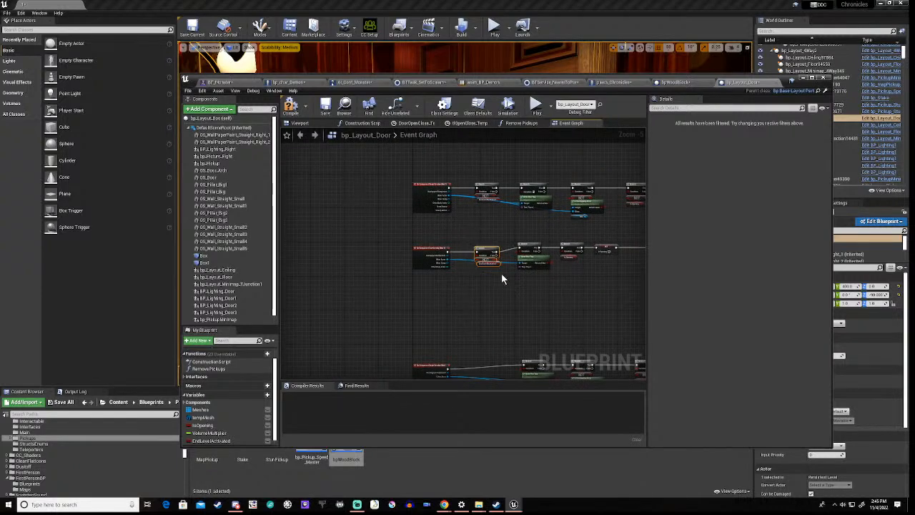
pyautogui.hotkey('ctrl', 'c')
pyautogui.hotkey('ctrl', 'v')
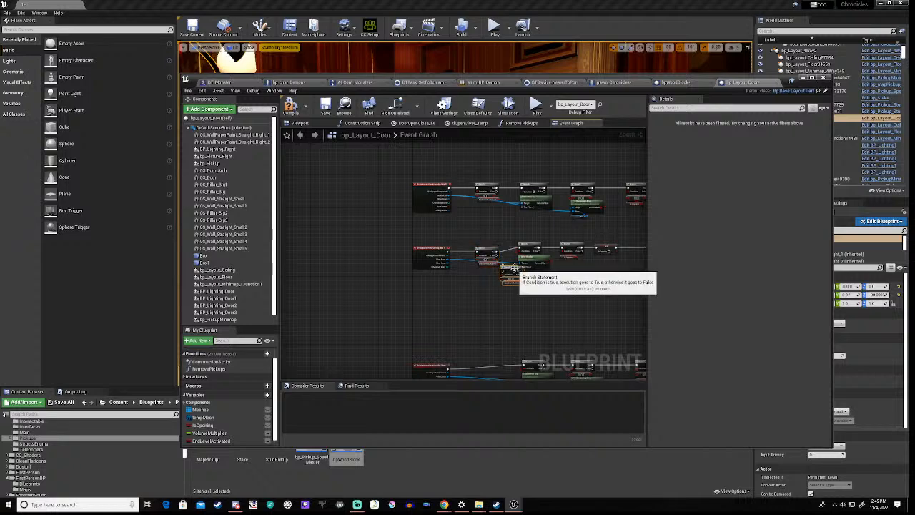
pyautogui.moveTo(512, 274); pyautogui.dragTo(484, 368)
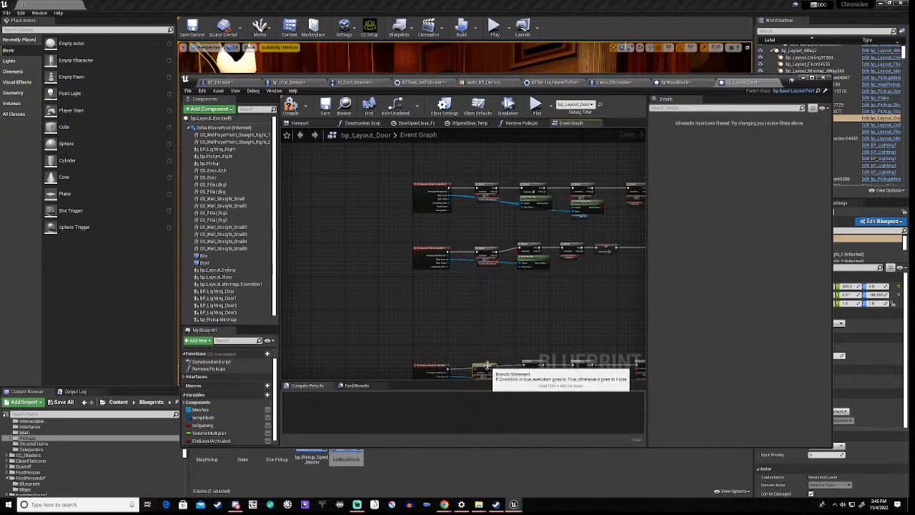
pyautogui.moveTo(464, 363); pyautogui.dragTo(474, 306, button='right')
pyautogui.scroll(2, 474, 306)
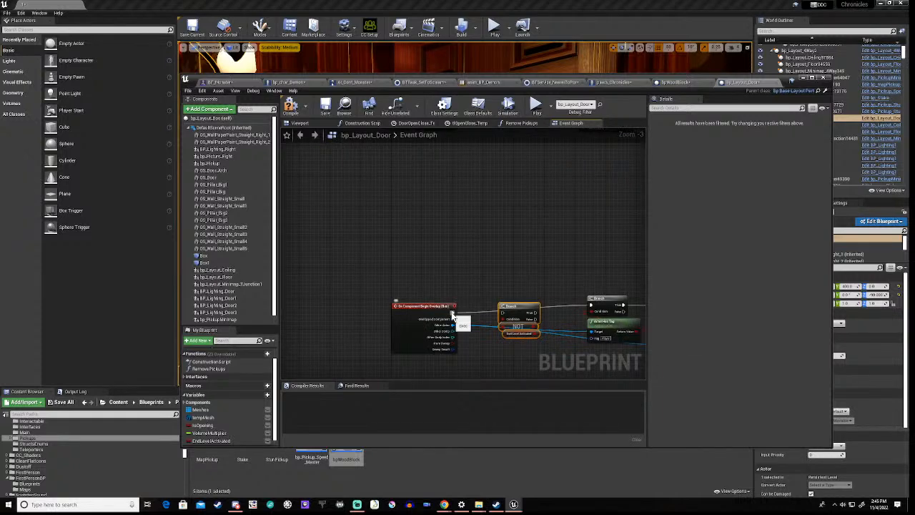
pyautogui.moveTo(452, 315); pyautogui.dragTo(503, 313)
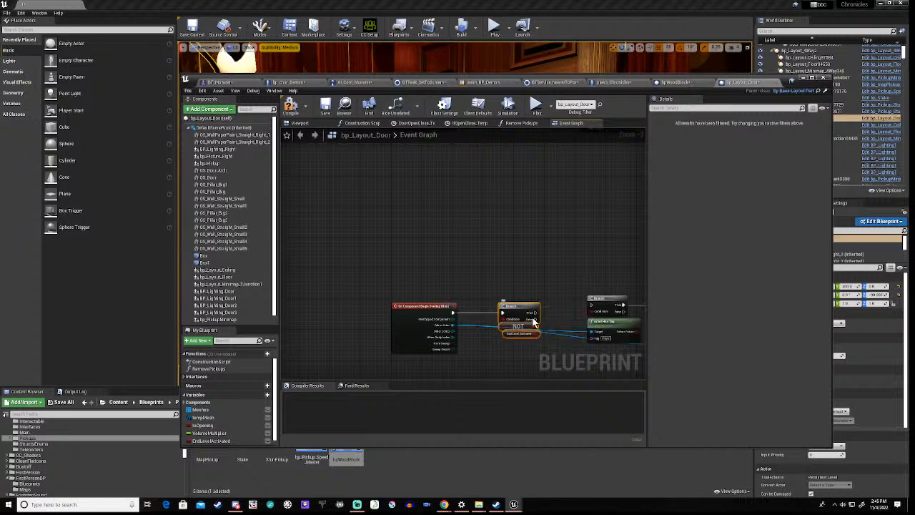
pyautogui.moveTo(535, 312); pyautogui.dragTo(591, 306)
# Duplicate the EndLevelActivated check and wire the copy between the Box end overlap event and its existing Branch
pyautogui.moveTo(513, 284); pyautogui.dragTo(515, 182, button='right')
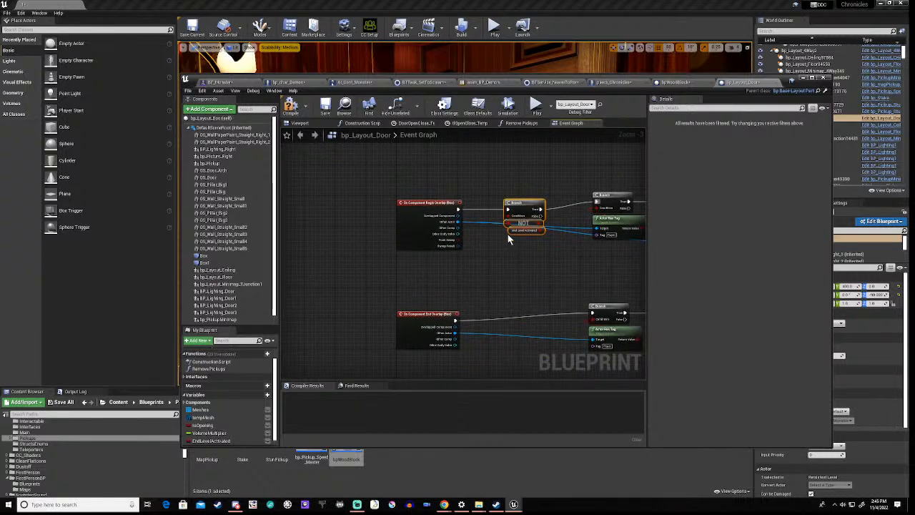
pyautogui.hotkey('ctrl', 'v')
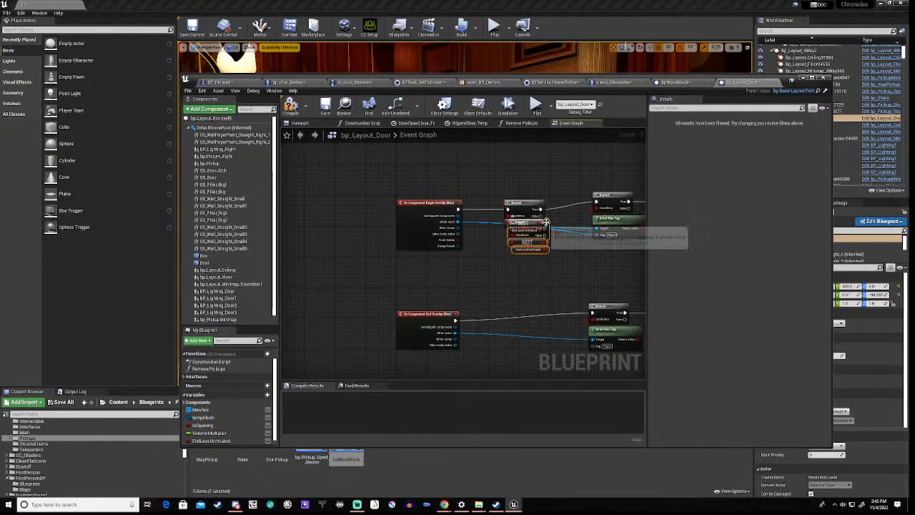
pyautogui.moveTo(545, 222); pyautogui.dragTo(542, 320)
pyautogui.moveTo(457, 321); pyautogui.dragTo(595, 316)
pyautogui.moveTo(522, 286); pyautogui.dragTo(474, 214, button='right')
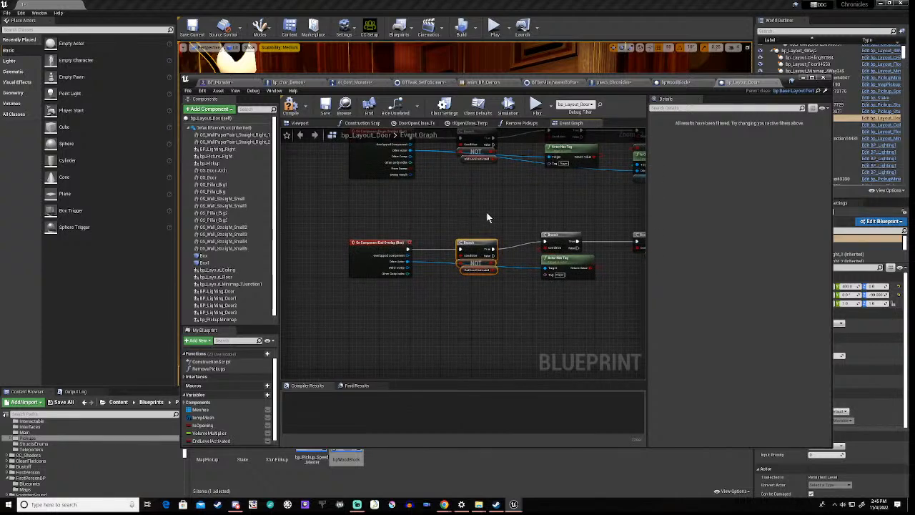
# Add a custom event in the empty graph area below the overlap event chains
pyautogui.scroll(-5, 472, 257)
pyautogui.moveTo(433, 349); pyautogui.dragTo(433, 298, button='right')
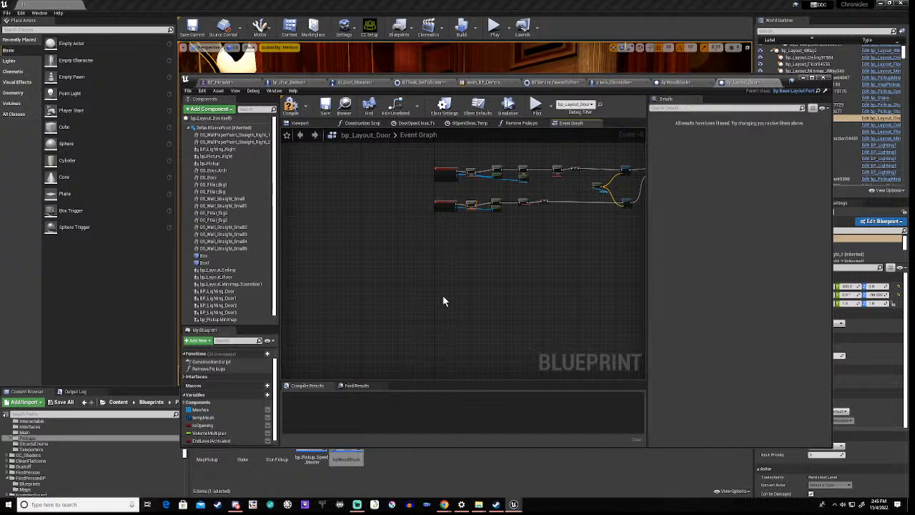
pyautogui.rightClick(443, 301)
pyautogui.write('cu')
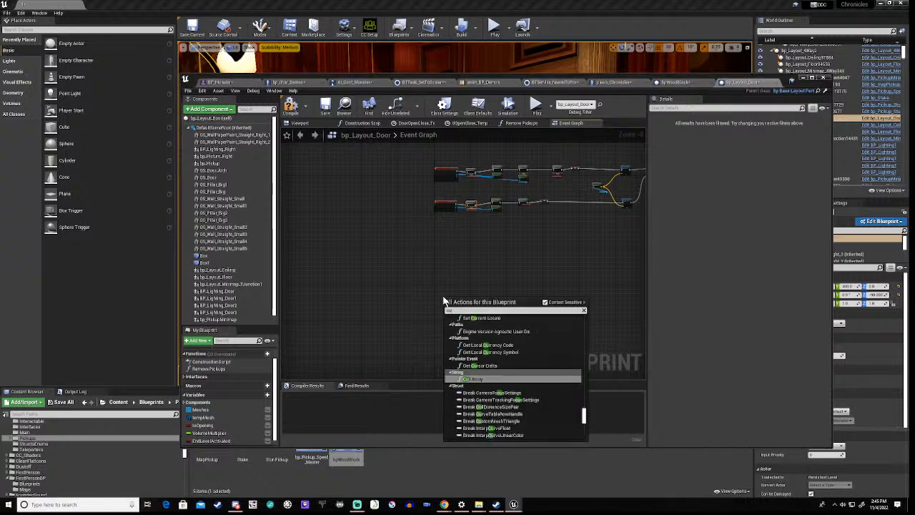
pyautogui.write('stom event')
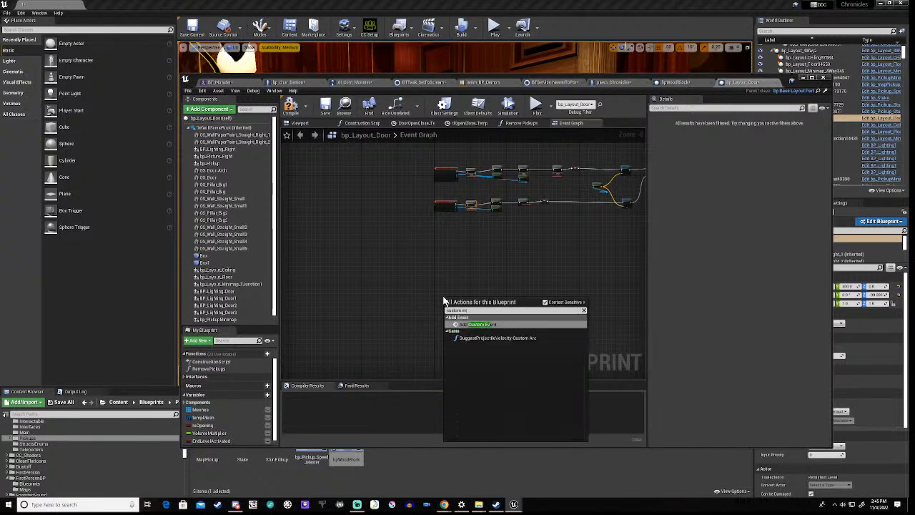
pyautogui.press('BackSpace')
pyautogui.press('BackSpace')
pyautogui.write('nt')
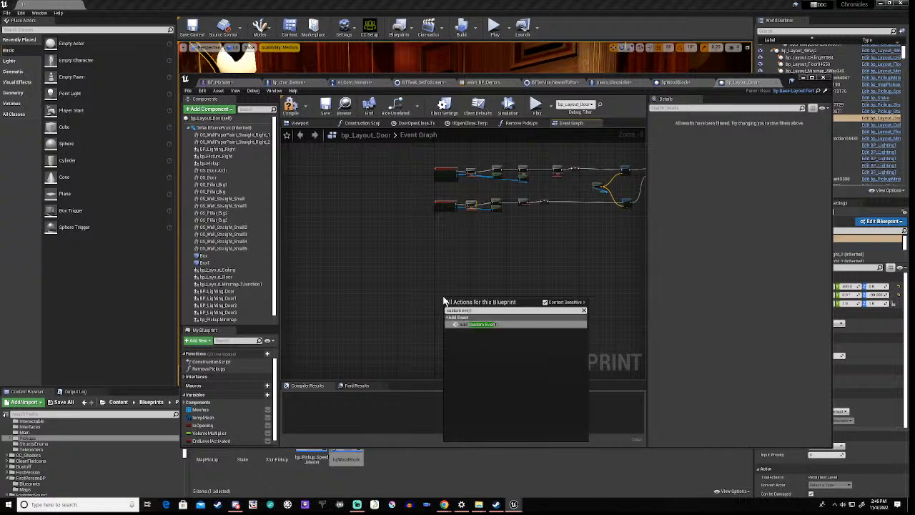
pyautogui.click(485, 326)
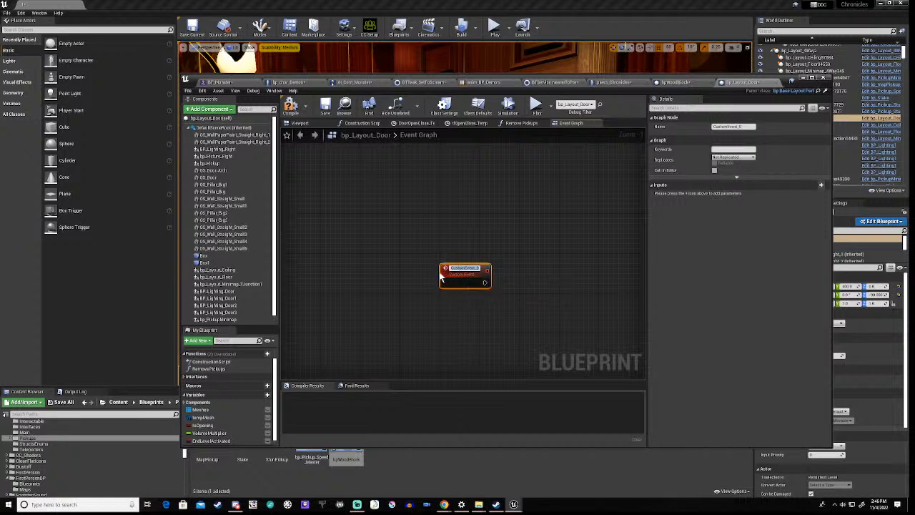
# Name the new custom event EndLevelOpenDoor
pyautogui.write('B')
pyautogui.write('ndLe')
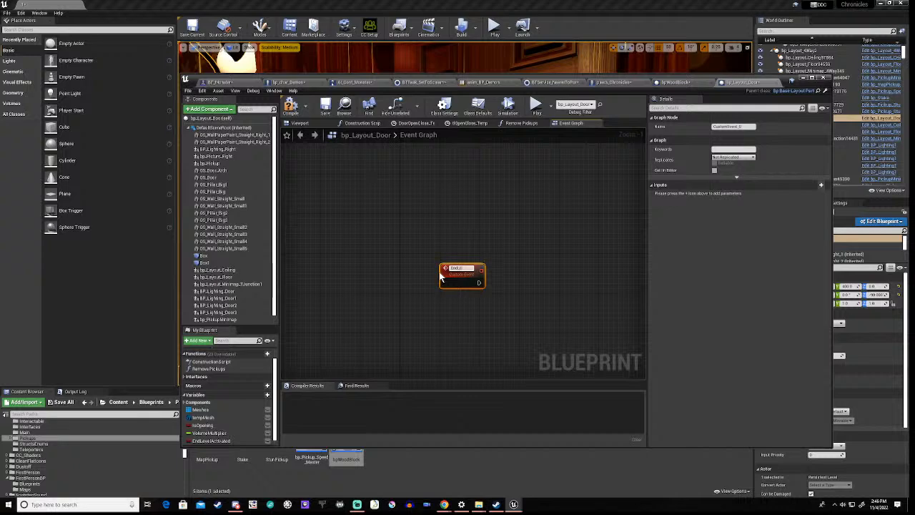
pyautogui.write('velEvent')
pyautogui.press('BackSpace')
pyautogui.press('BackSpace')
pyautogui.press('BackSpace')
pyautogui.press('BackSpace')
pyautogui.press('BackSpace')
pyautogui.write('OpenDoor')
pyautogui.press('Return')
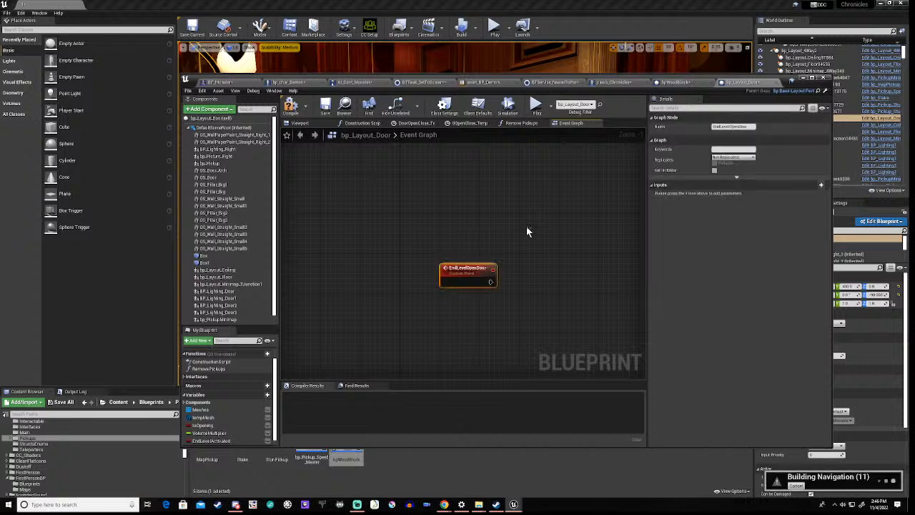
pyautogui.click(527, 226)
# Move the EndLevelOpenDoor event up beside the door-opening Play Sound at Location node of the upper overlap chain
pyautogui.scroll(-5, 540, 211)
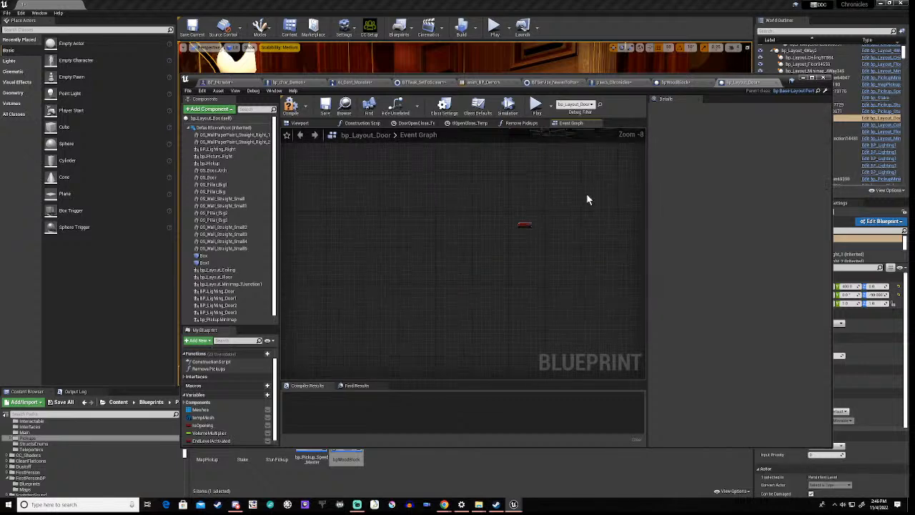
pyautogui.moveTo(586, 196); pyautogui.dragTo(405, 371, button='right')
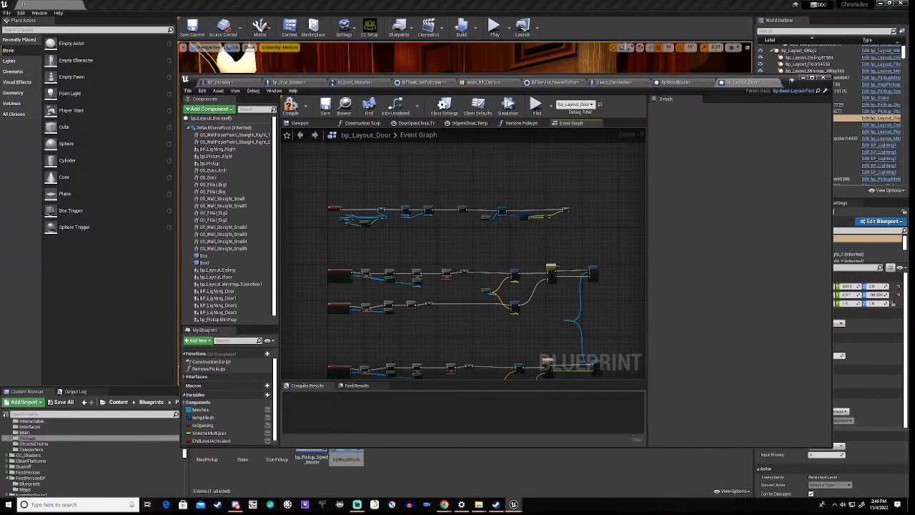
pyautogui.scroll(6, 395, 271)
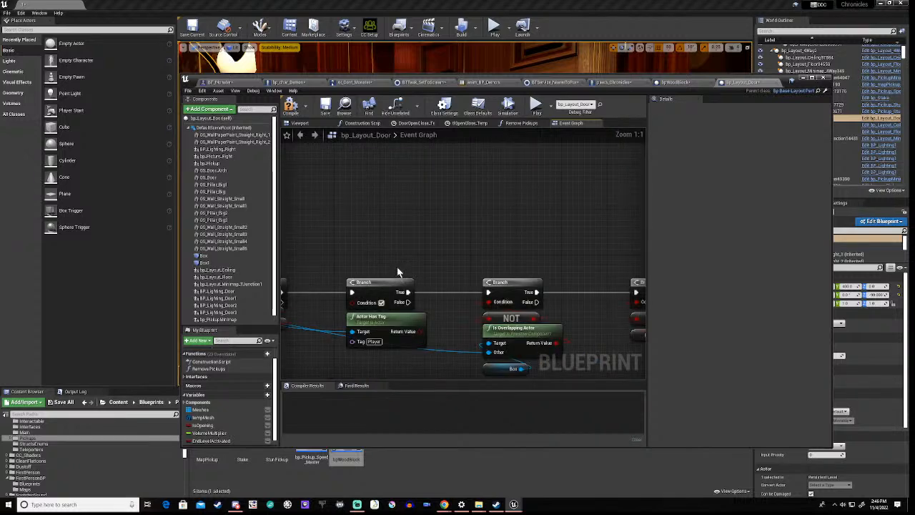
pyautogui.moveTo(575, 338); pyautogui.dragTo(273, 306, button='right')
pyautogui.scroll(-1, 490, 304)
pyautogui.scroll(-2, 489, 309)
pyautogui.moveTo(531, 308); pyautogui.dragTo(379, 261, button='right')
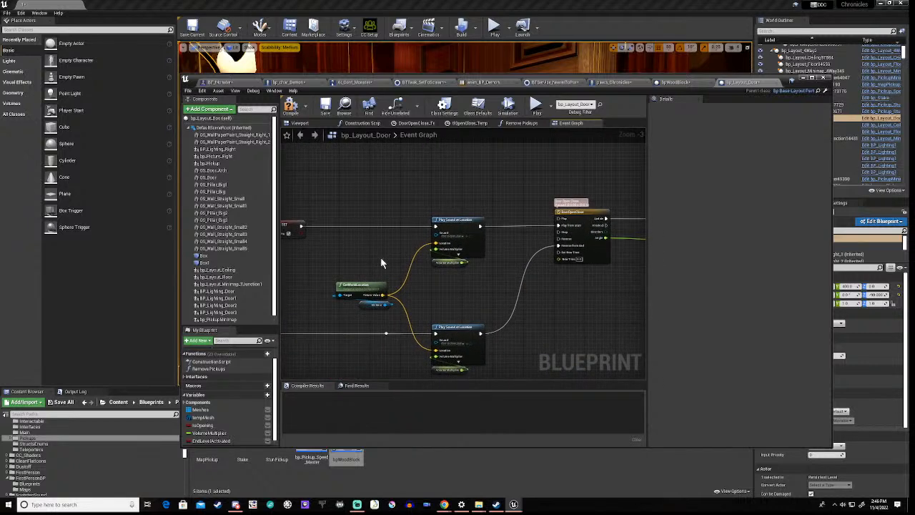
pyautogui.scroll(-1, 380, 261)
pyautogui.scroll(-2, 381, 262)
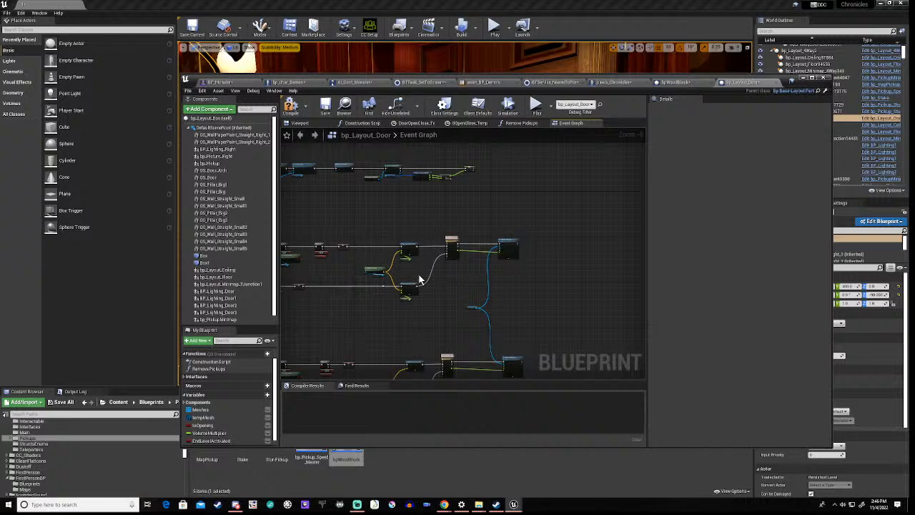
pyautogui.scroll(-2, 421, 279)
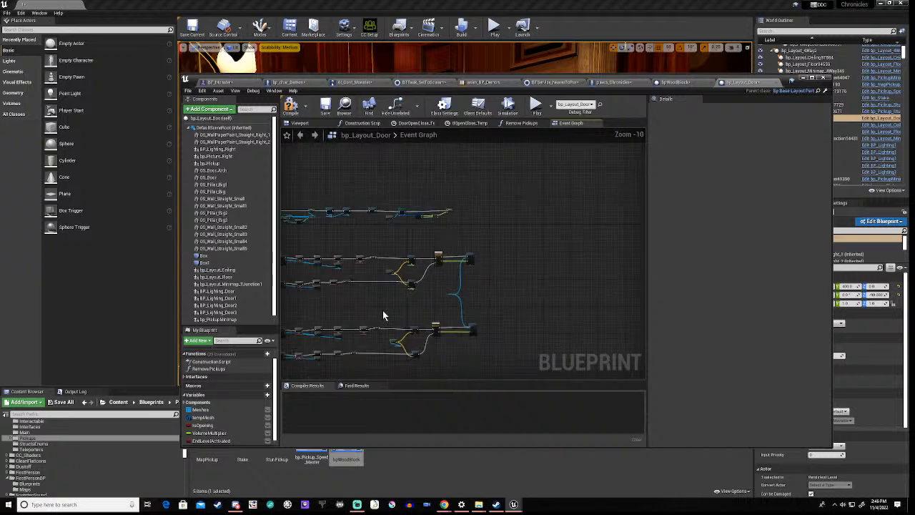
pyautogui.scroll(-2, 415, 291)
pyautogui.moveTo(415, 292); pyautogui.dragTo(481, 250, button='right')
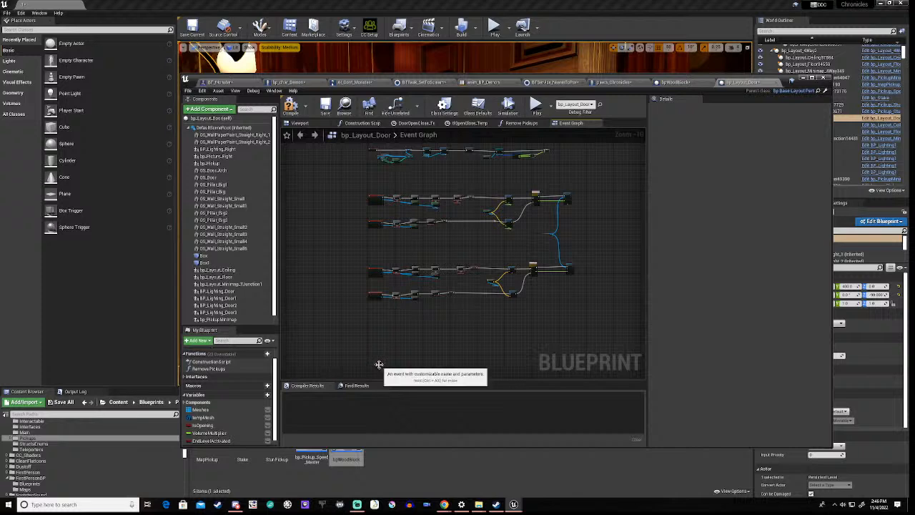
pyautogui.moveTo(401, 343); pyautogui.dragTo(486, 187)
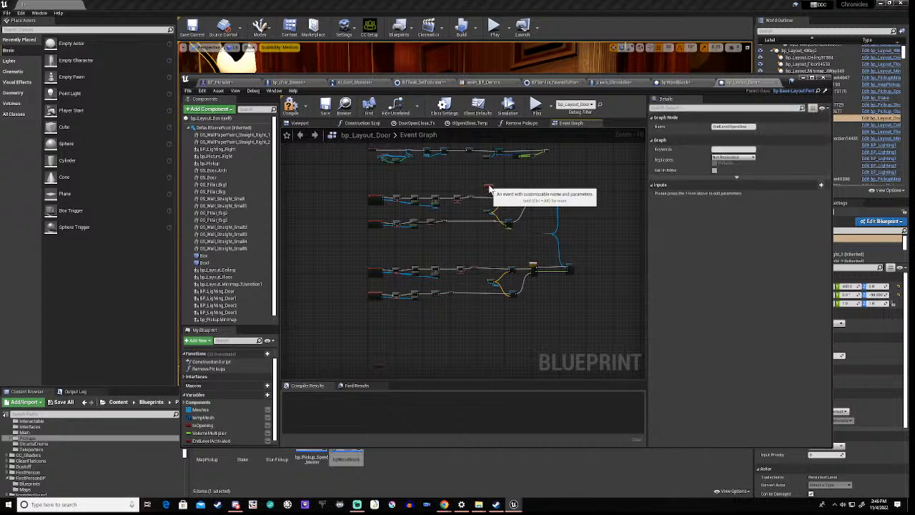
# Wire EndLevelOpenDoor into the door-opening Play Sound at Location node of the upper chain and compile bp_Layout_Door
pyautogui.scroll(10, 506, 176)
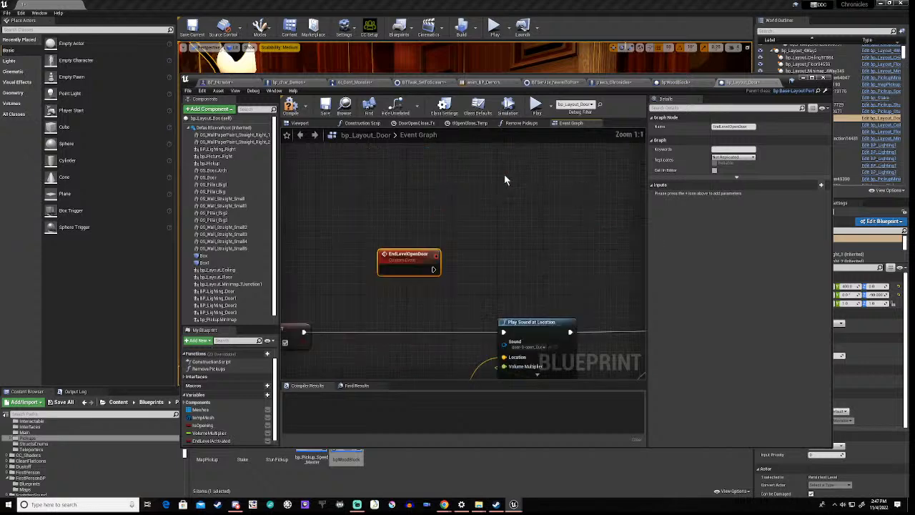
pyautogui.moveTo(480, 300); pyautogui.dragTo(435, 226, button='right')
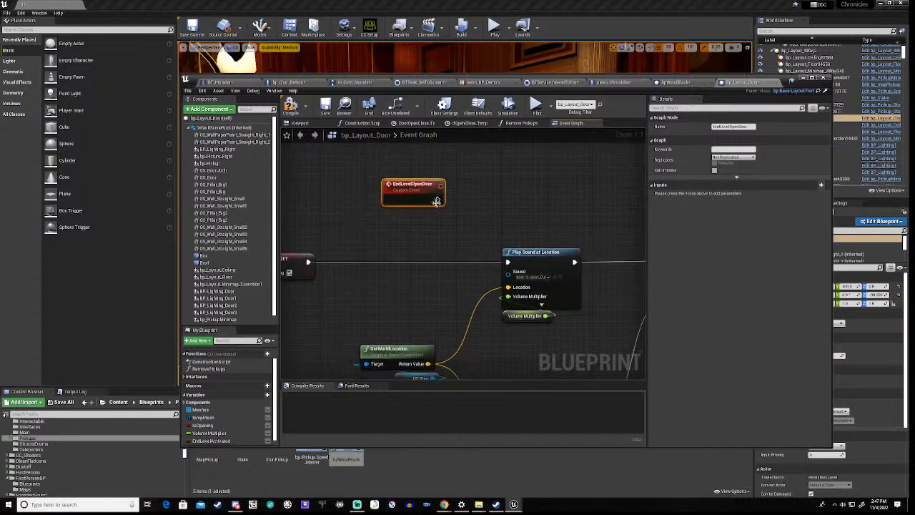
pyautogui.moveTo(438, 199); pyautogui.dragTo(507, 262)
pyautogui.scroll(-6, 422, 291)
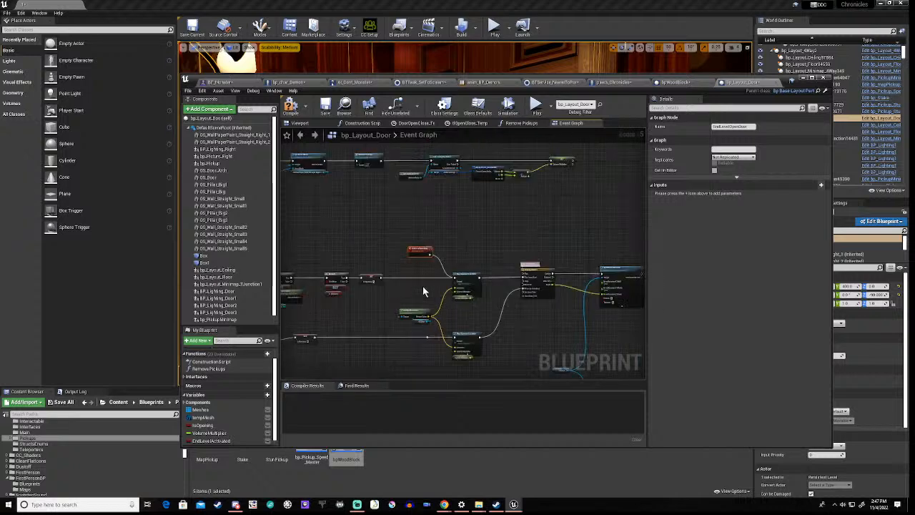
pyautogui.click(290, 106)
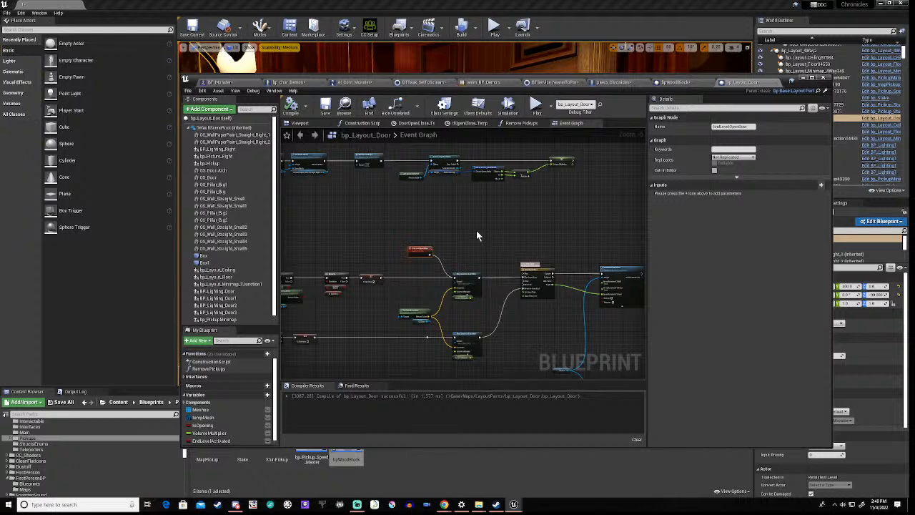
# In the pawn_Chronicles event graph, add a Get All Actors Of Class node driven by the For Each Loop's Completed output
pyautogui.scroll(-2, 478, 236)
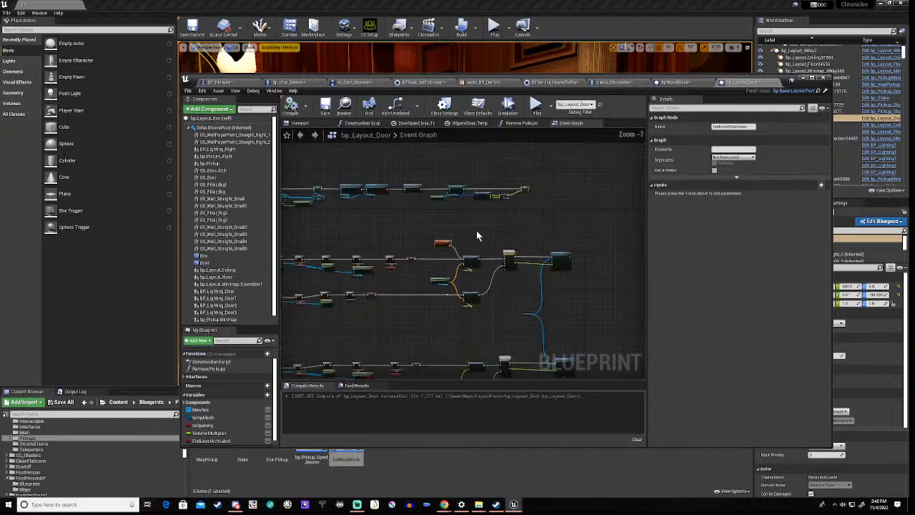
pyautogui.click(628, 82)
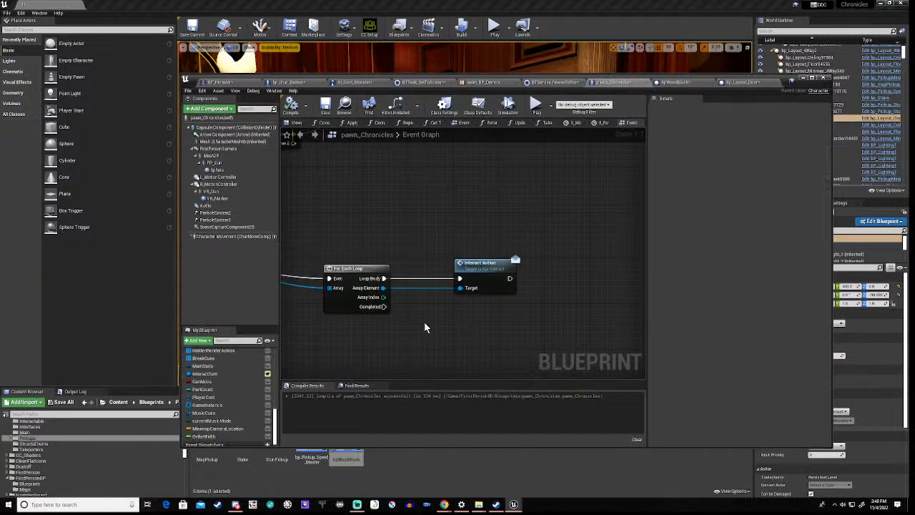
pyautogui.scroll(-2, 427, 325)
pyautogui.moveTo(383, 339); pyautogui.dragTo(477, 324, button='right')
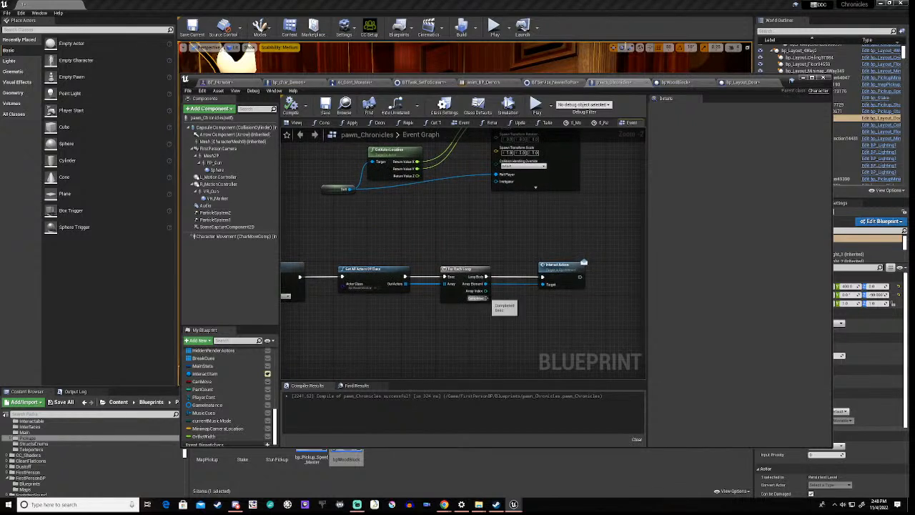
pyautogui.moveTo(487, 297); pyautogui.dragTo(527, 347)
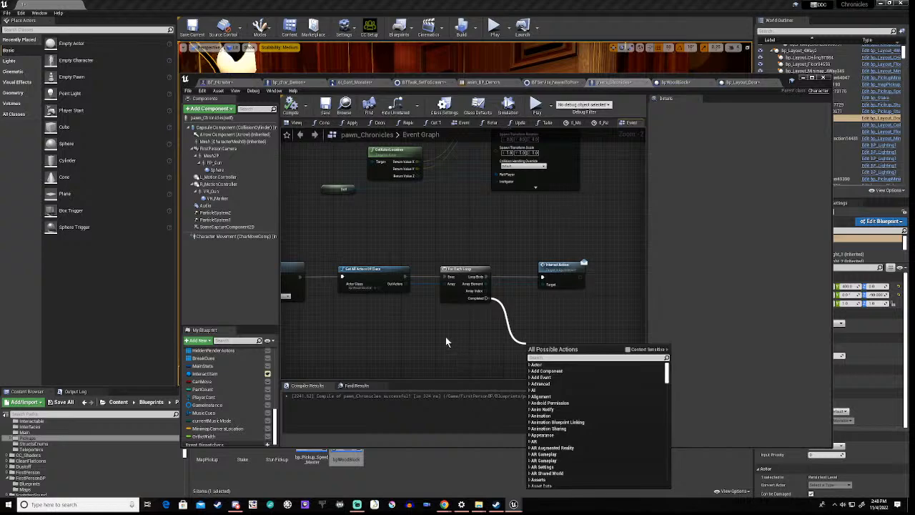
pyautogui.write('get')
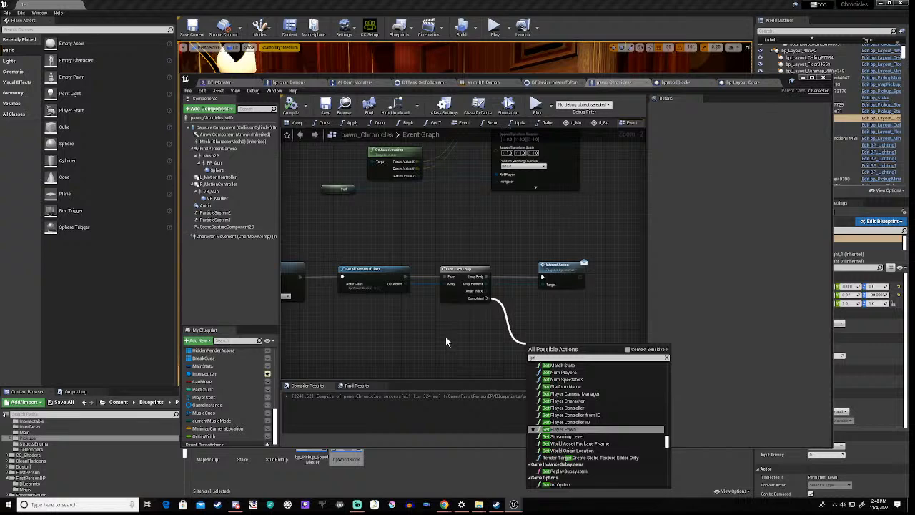
pyautogui.write(' actor')
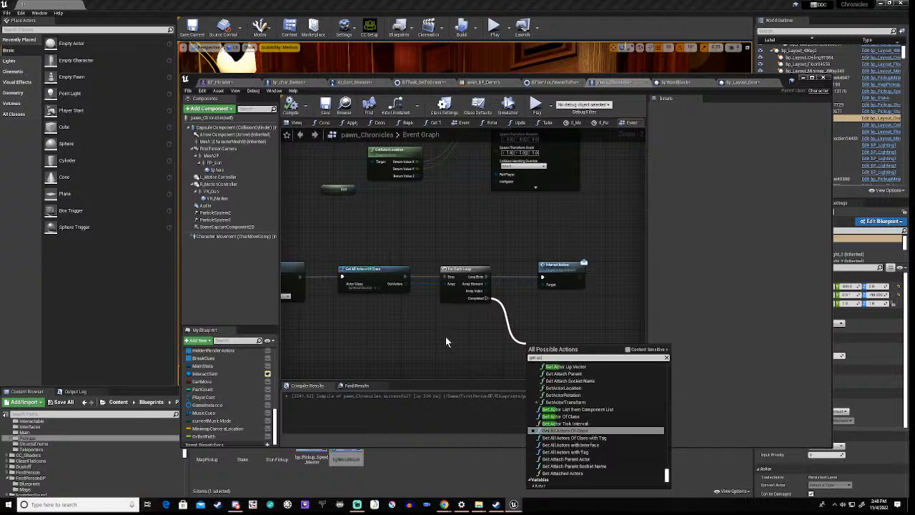
pyautogui.write('s')
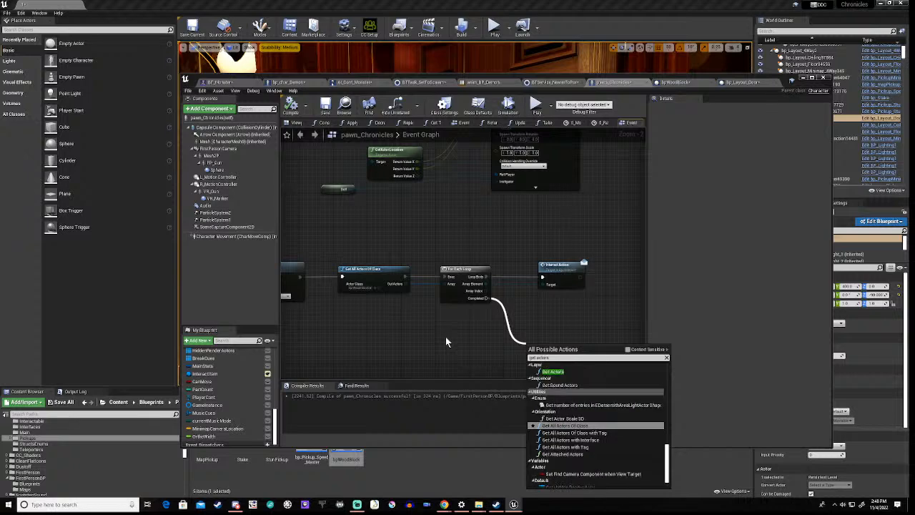
pyautogui.click(564, 426)
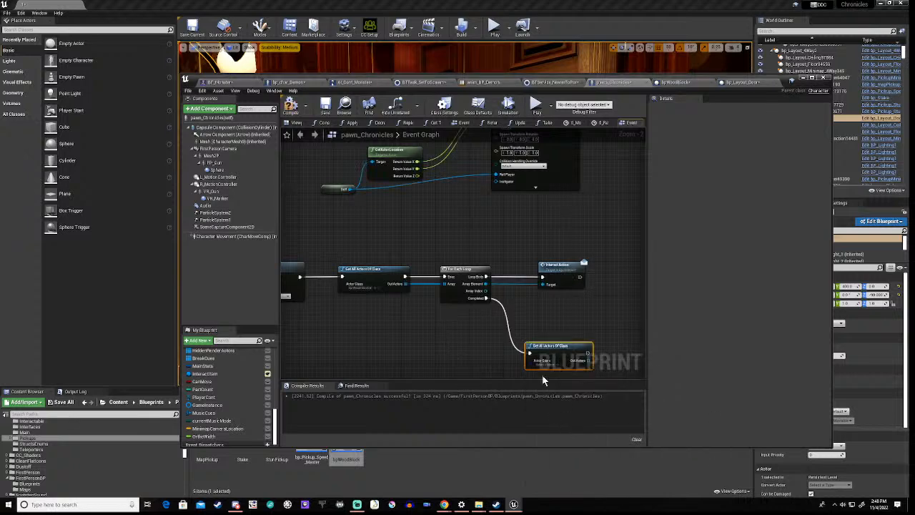
pyautogui.moveTo(554, 349); pyautogui.dragTo(566, 345)
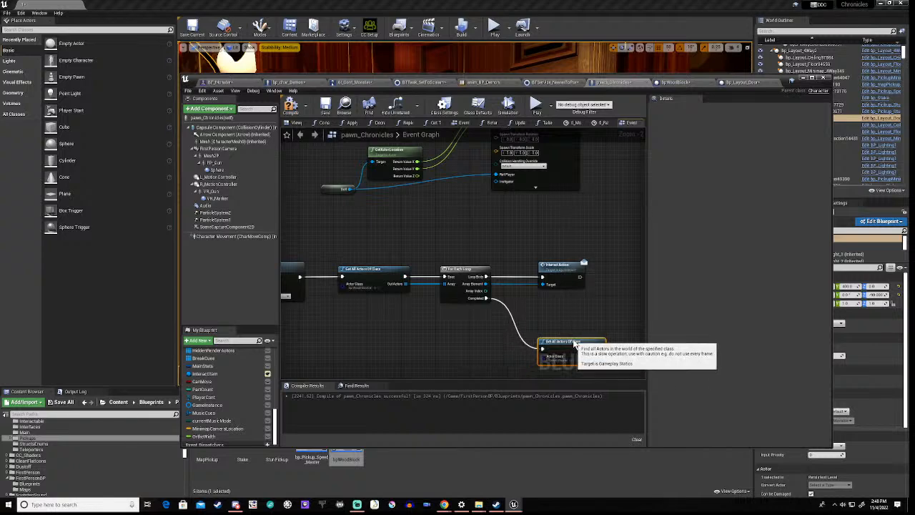
pyautogui.moveTo(552, 366); pyautogui.dragTo(476, 321, button='right')
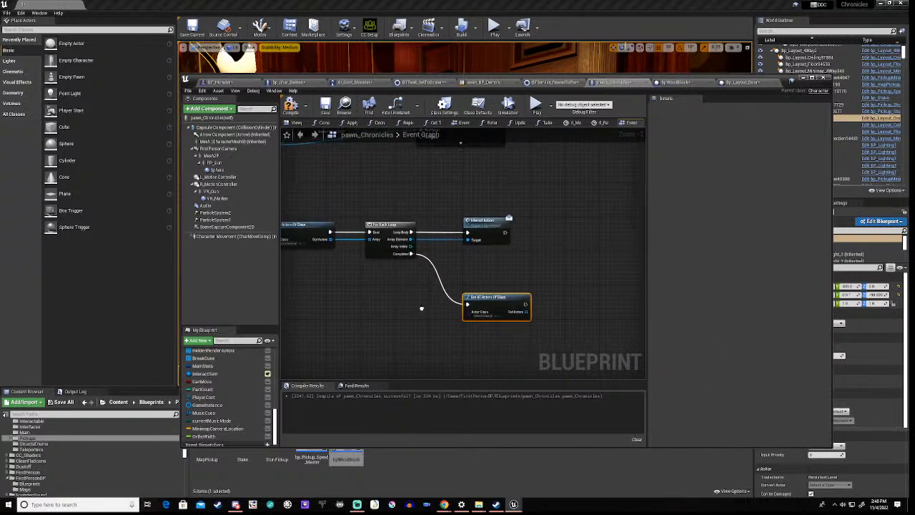
pyautogui.click(485, 316)
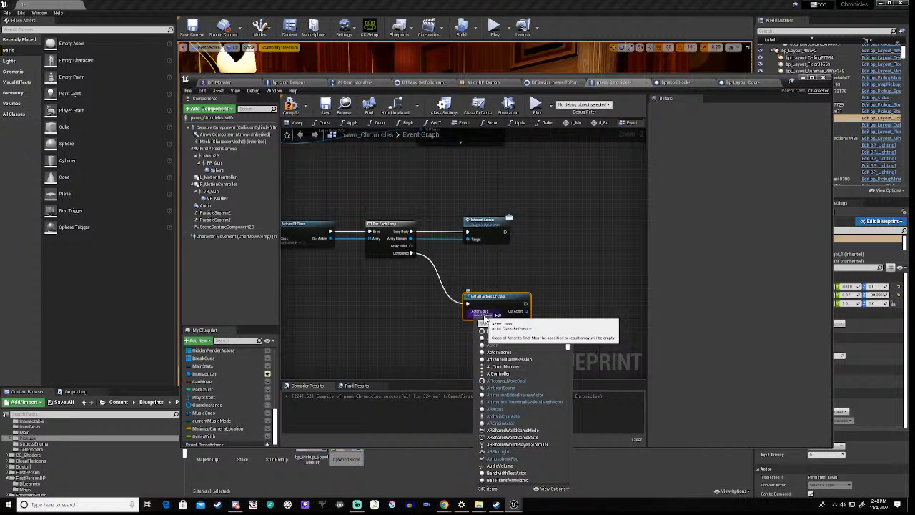
pyautogui.write('d')
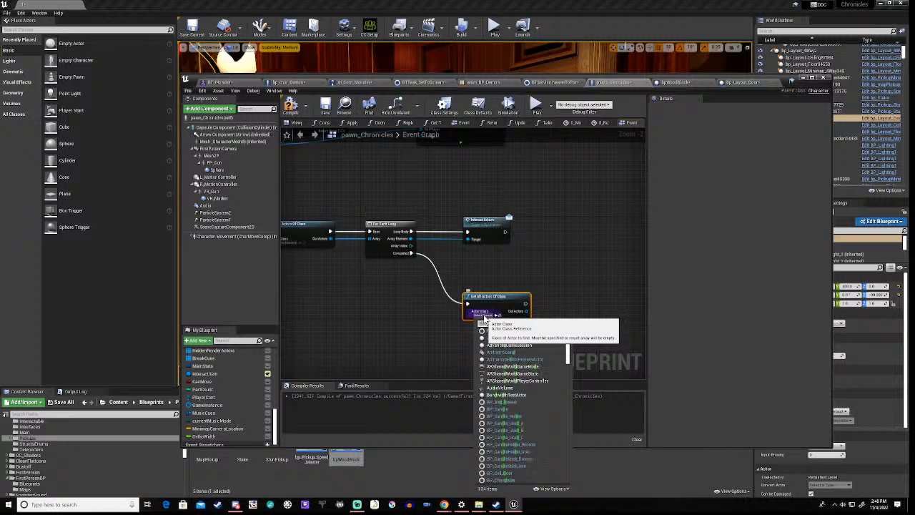
pyautogui.write('oor')
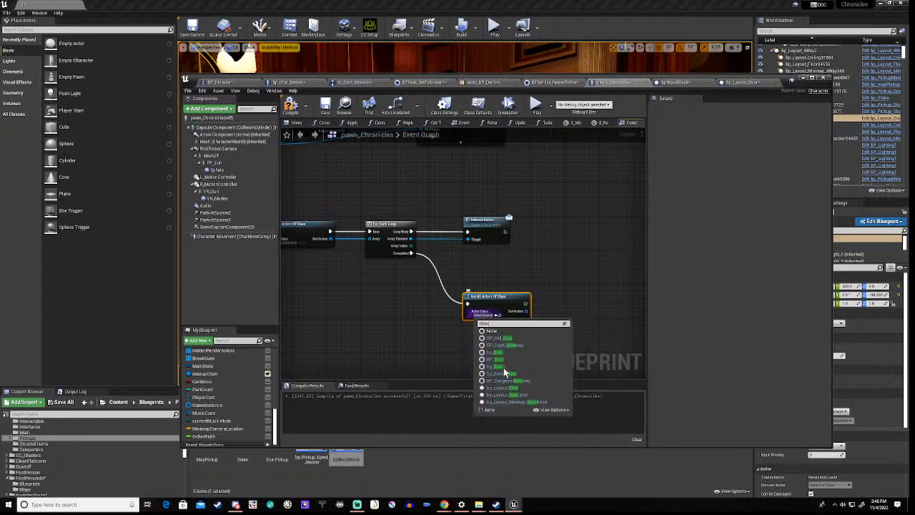
pyautogui.click(429, 331)
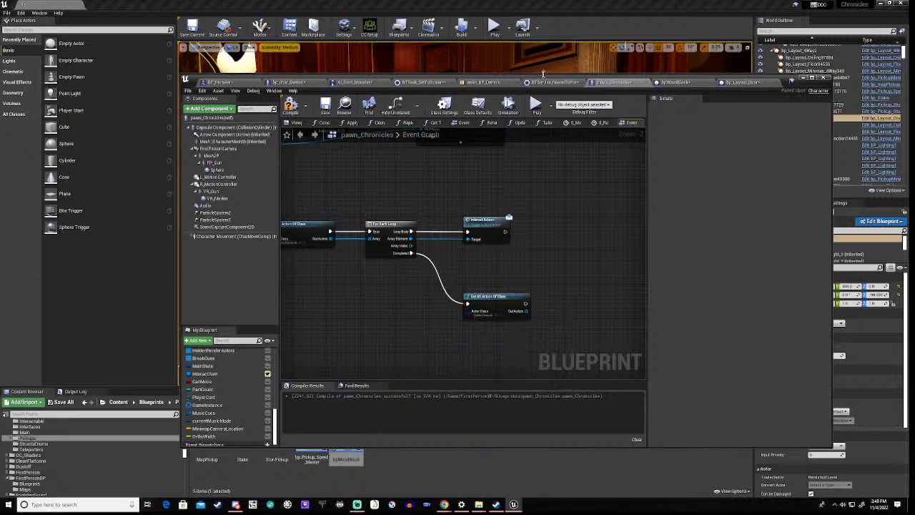
# Move the blueprint editor window down to uncover the door in the level viewport, and compile pawn_Chronicles
pyautogui.moveTo(540, 81); pyautogui.dragTo(511, 349)
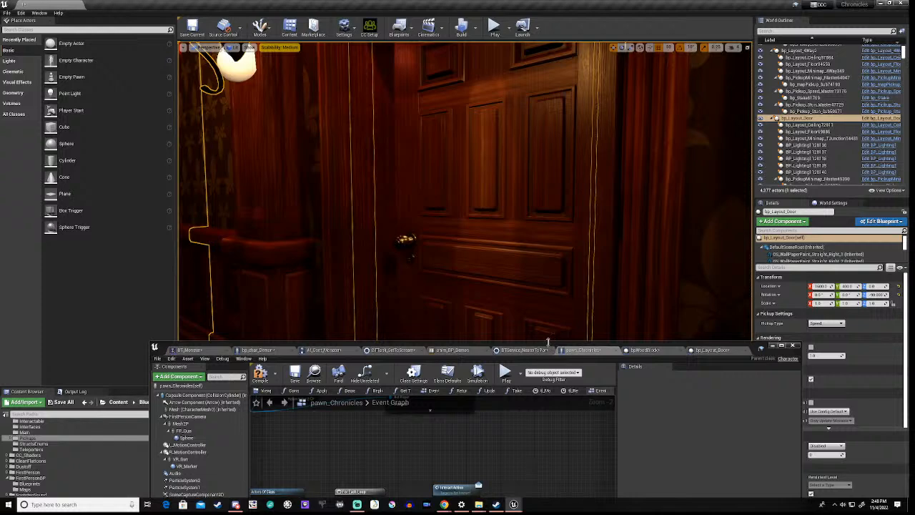
pyautogui.moveTo(555, 342); pyautogui.dragTo(565, 174)
pyautogui.moveTo(422, 281); pyautogui.dragTo(488, 304, button='right')
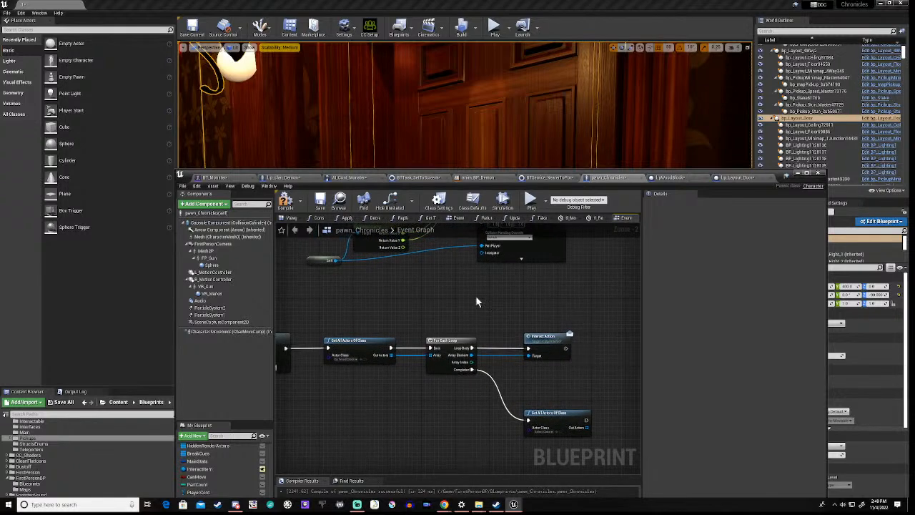
pyautogui.click(285, 203)
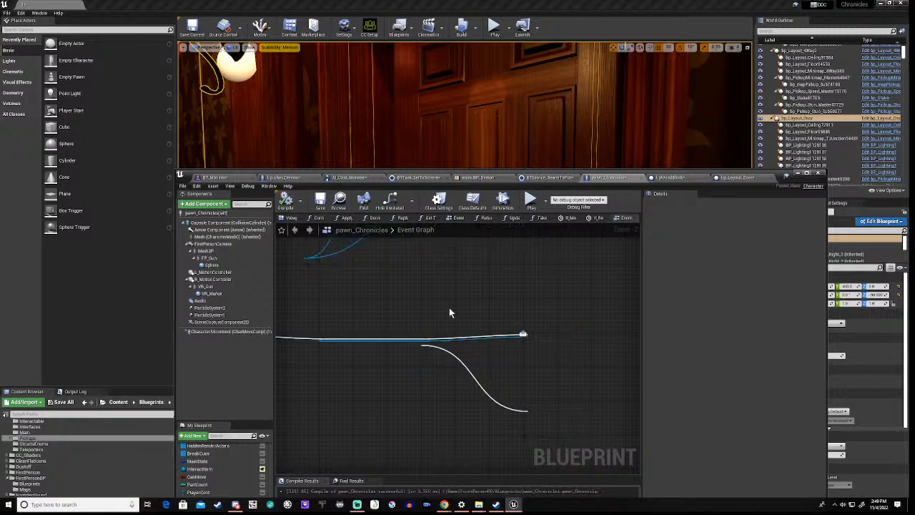
# Set the Actor Class of the new Get All Actors Of Class node to bp_Layout_Door
pyautogui.moveTo(481, 427); pyautogui.dragTo(447, 377, button='right')
pyautogui.scroll(2, 470, 371)
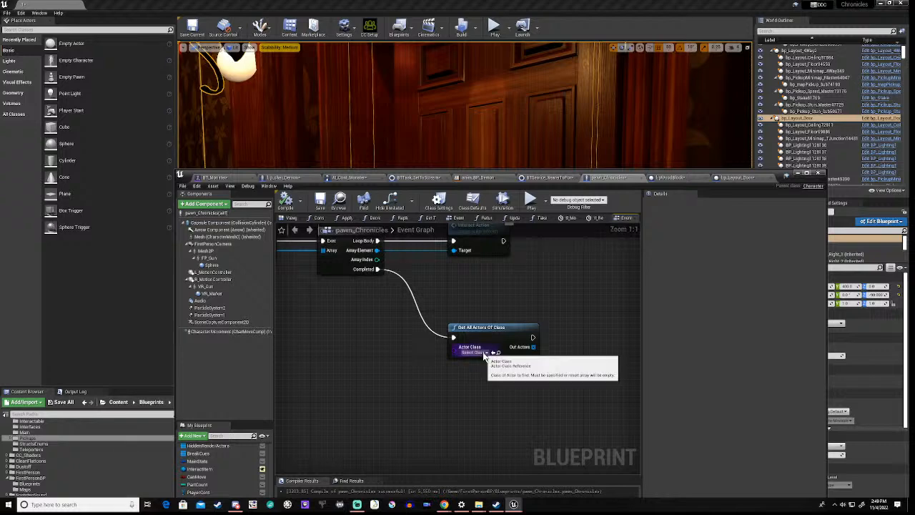
pyautogui.click(484, 353)
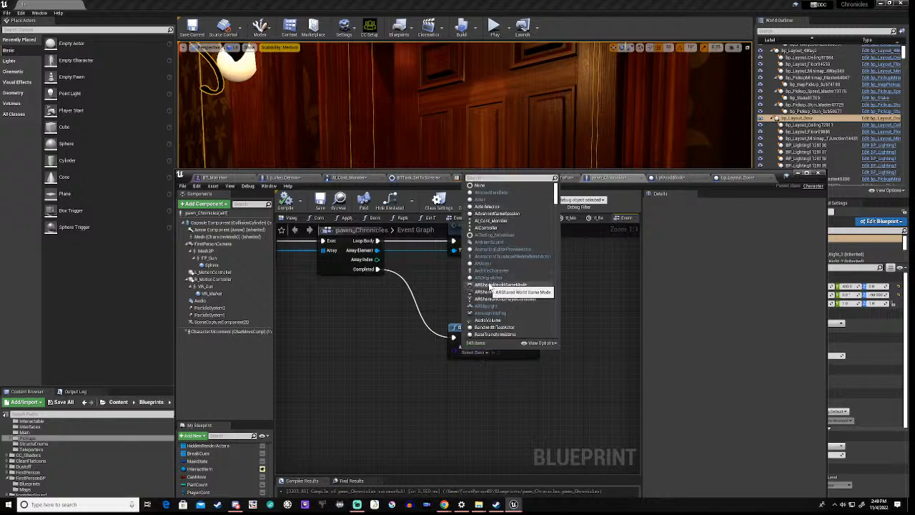
pyautogui.write('door')
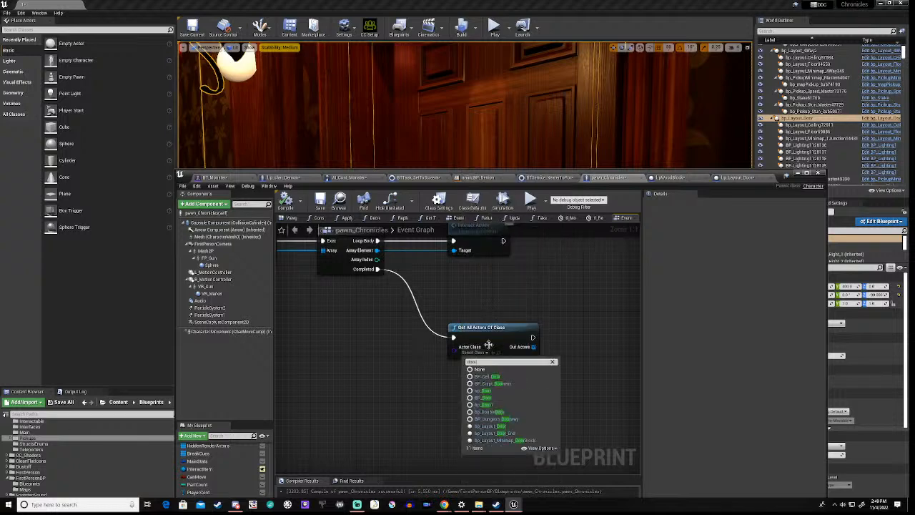
pyautogui.click(501, 426)
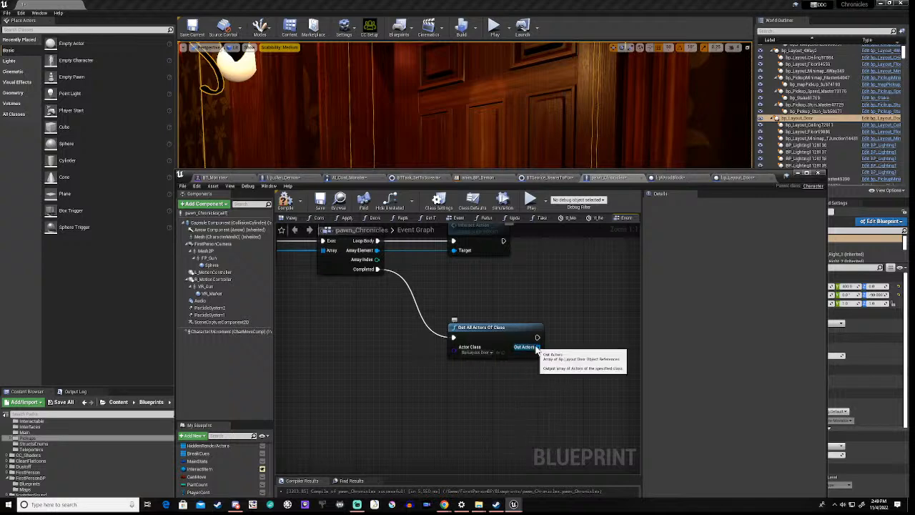
# Add a For Each Loop fed by the door node's Out Actors, align it beside that node and connect their execution pins
pyautogui.moveTo(538, 347); pyautogui.dragTo(570, 347)
pyautogui.write('for each')
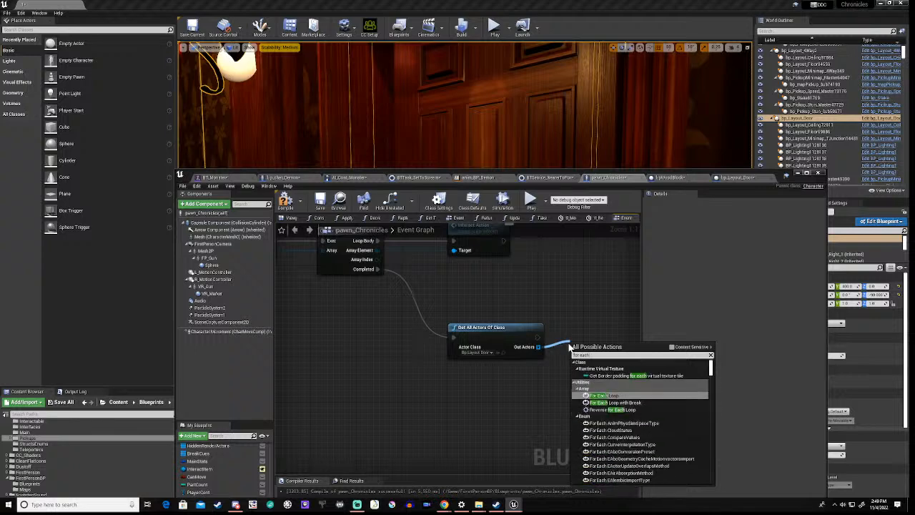
pyautogui.click(615, 396)
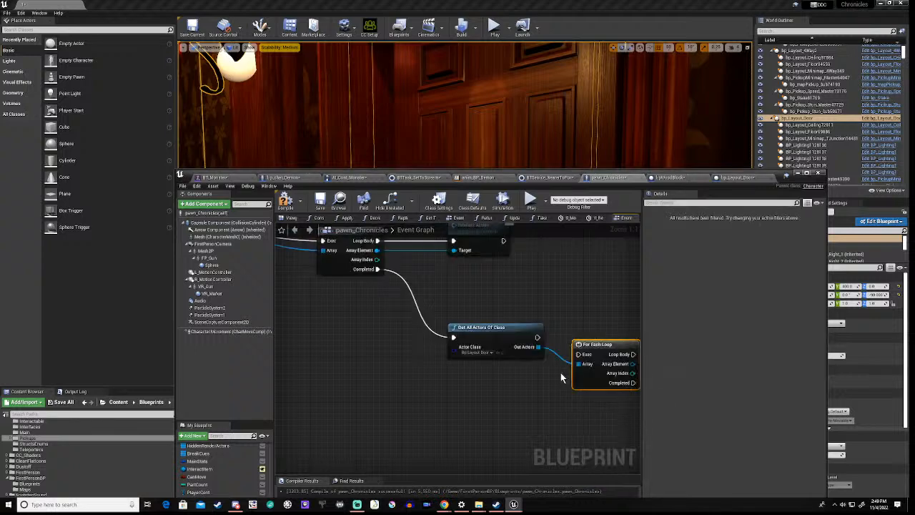
pyautogui.moveTo(565, 376); pyautogui.dragTo(467, 363, button='right')
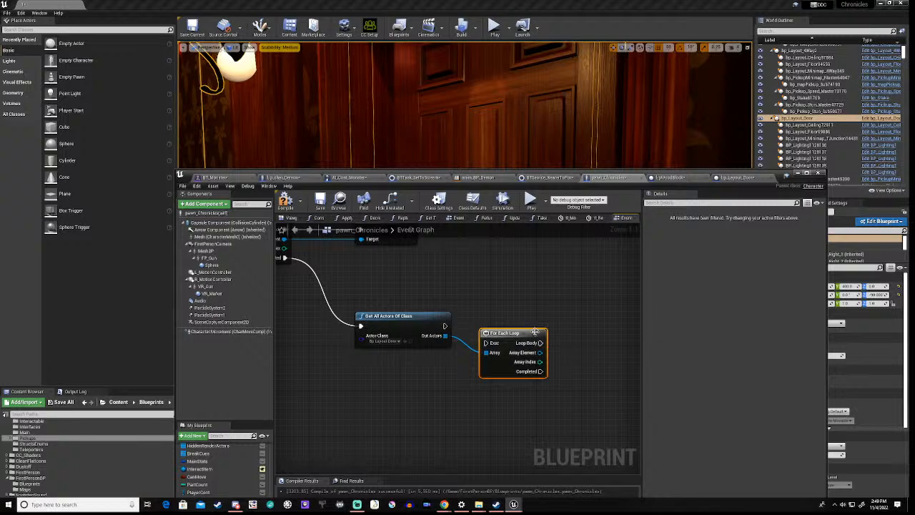
pyautogui.moveTo(527, 335); pyautogui.dragTo(538, 318)
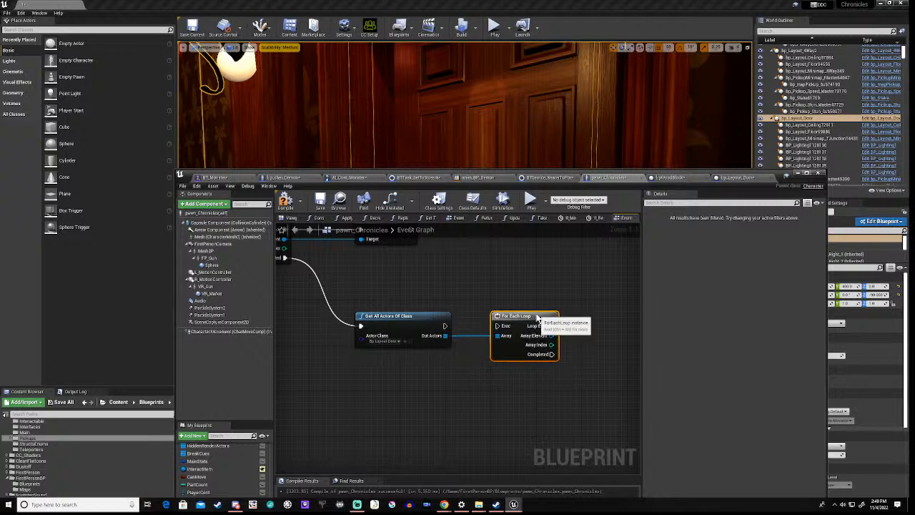
pyautogui.moveTo(444, 326); pyautogui.dragTo(499, 326)
# Call End Level Open Door on the door loop's Array Element, align the node and drive it from Loop Body
pyautogui.moveTo(556, 383); pyautogui.dragTo(455, 396, button='right')
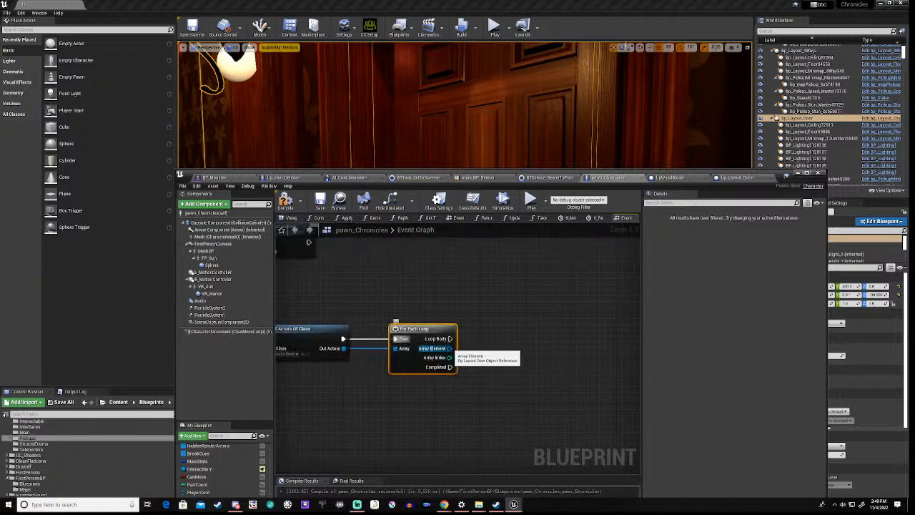
pyautogui.moveTo(449, 348); pyautogui.dragTo(514, 352)
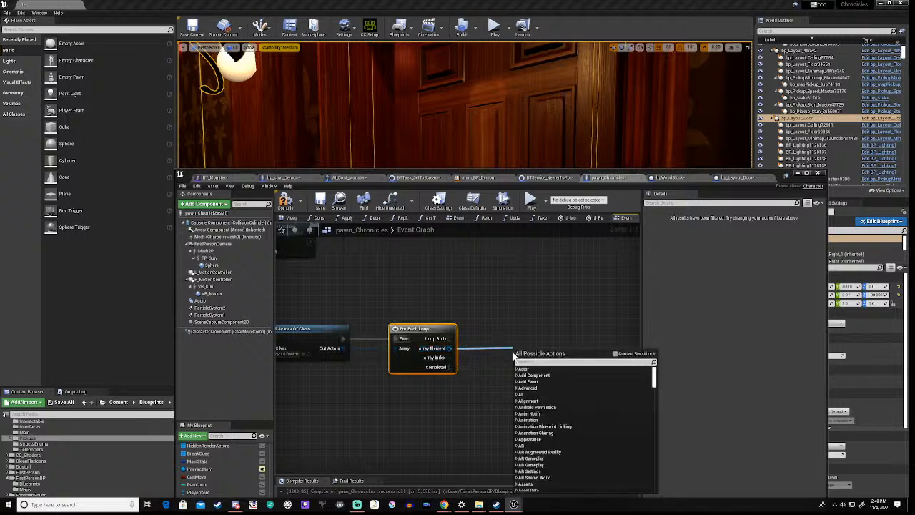
pyautogui.write('end')
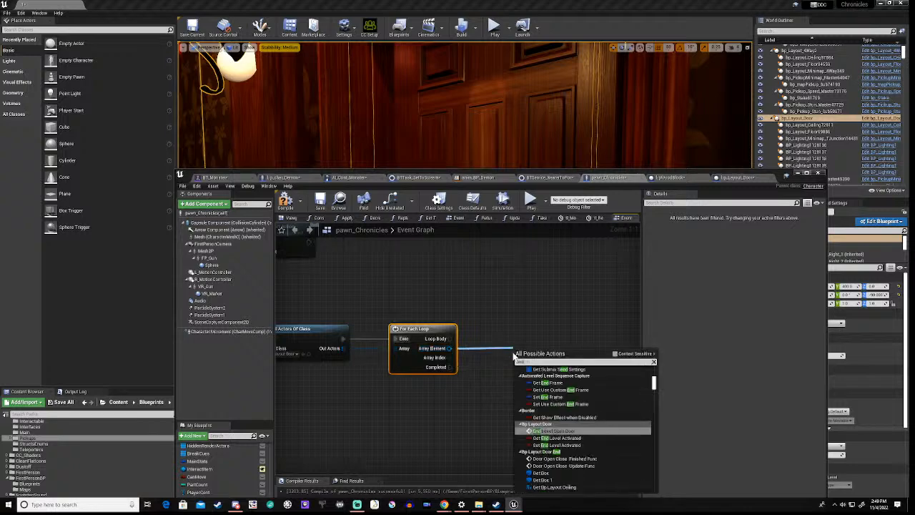
pyautogui.write('l')
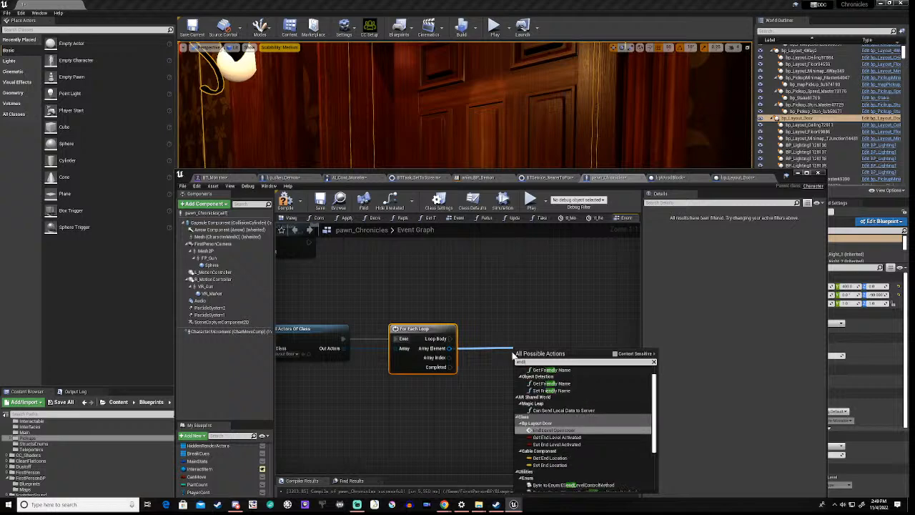
pyautogui.click(556, 431)
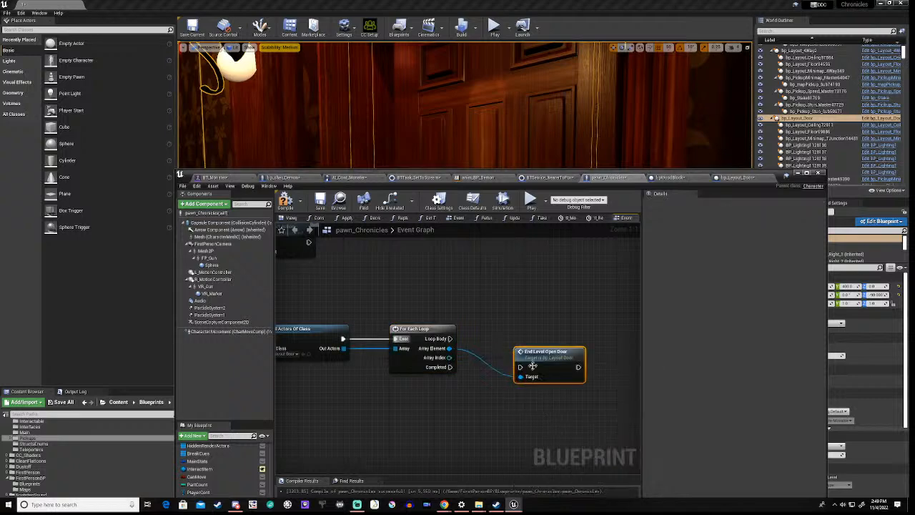
pyautogui.moveTo(540, 350); pyautogui.dragTo(519, 323)
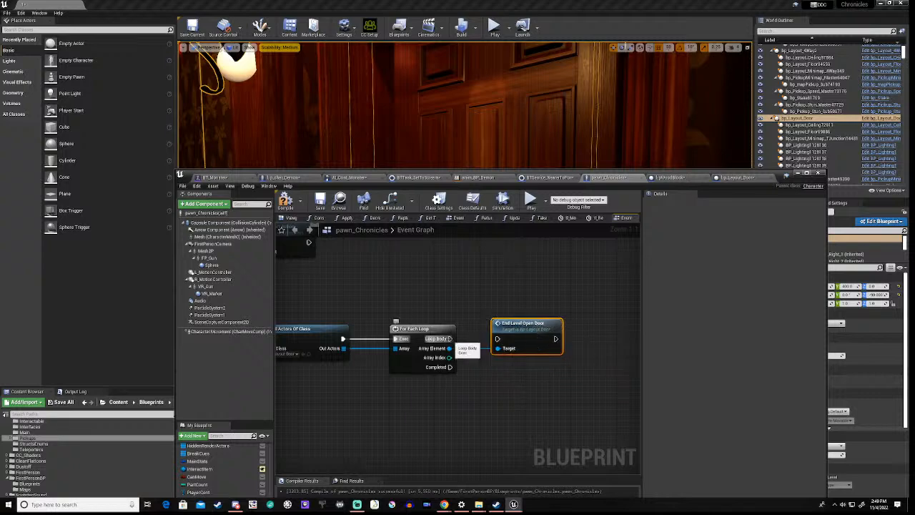
pyautogui.moveTo(450, 338); pyautogui.dragTo(498, 342)
pyautogui.click(439, 393)
# Examine the end-level chain from the Pickup Count and Total Pickups Branch through the random target point selection to the door loop
pyautogui.scroll(-3, 419, 386)
pyautogui.moveTo(365, 396); pyautogui.dragTo(454, 387, button='right')
pyautogui.scroll(-4, 340, 350)
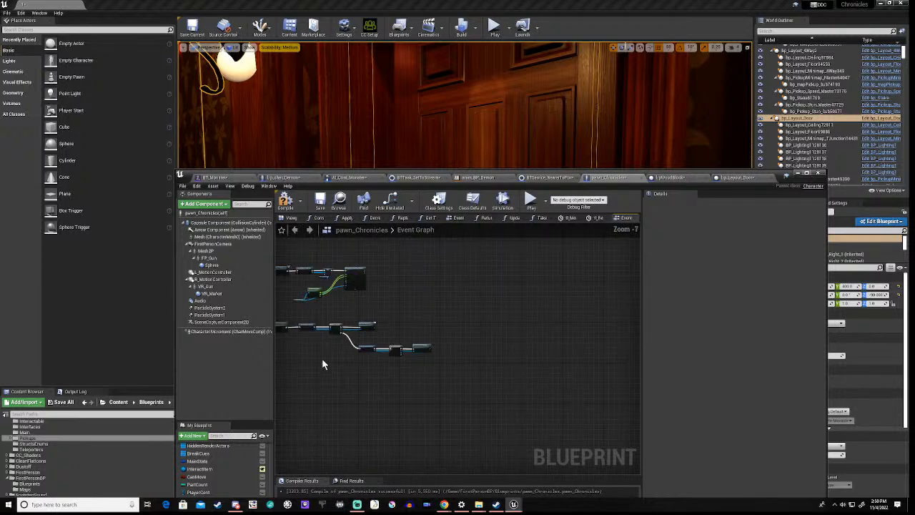
pyautogui.moveTo(333, 356); pyautogui.dragTo(464, 364, button='right')
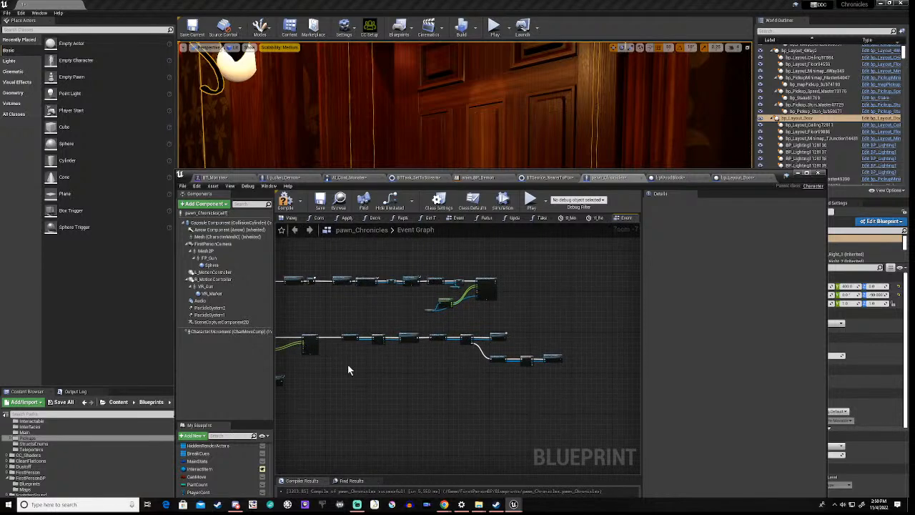
pyautogui.scroll(2, 364, 354)
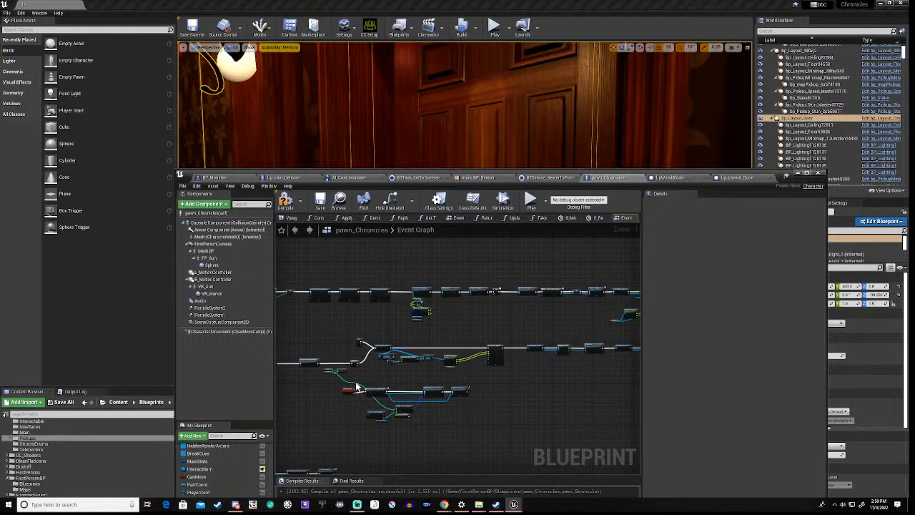
pyautogui.scroll(5, 317, 390)
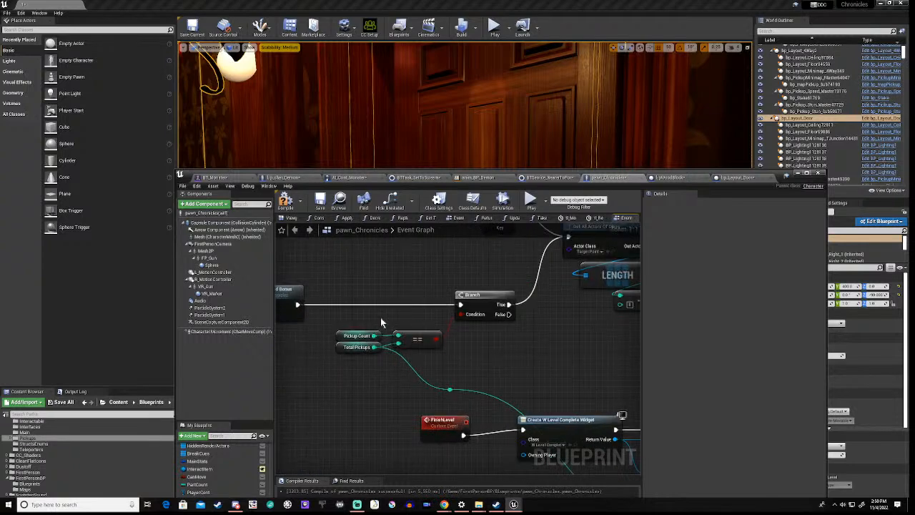
pyautogui.moveTo(558, 329); pyautogui.dragTo(358, 382, button='right')
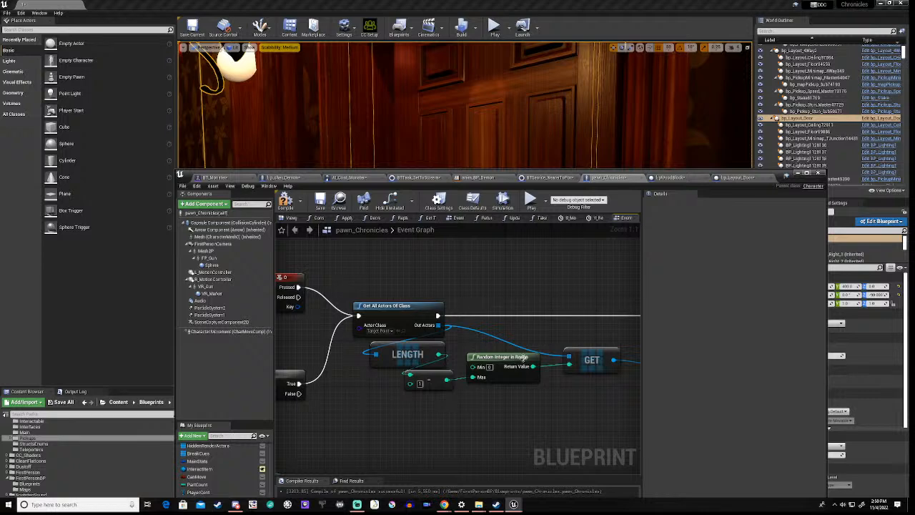
pyautogui.scroll(-4, 402, 389)
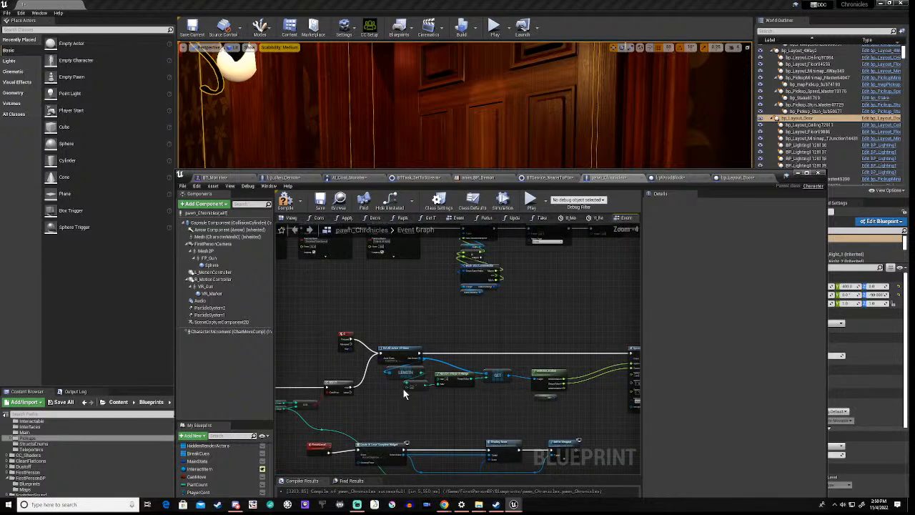
pyautogui.moveTo(567, 335); pyautogui.dragTo(504, 321, button='right')
pyautogui.moveTo(590, 319); pyautogui.dragTo(529, 307, button='right')
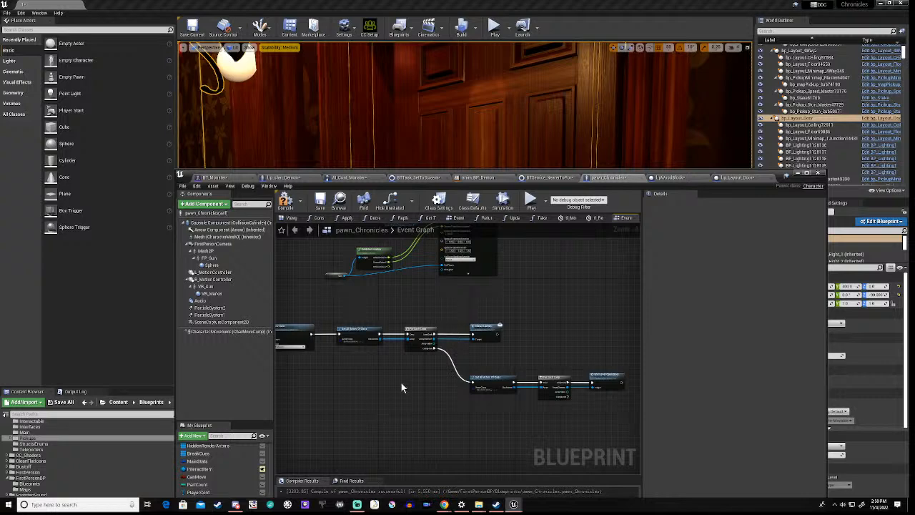
# Trace the nodes after the spawn node: the monster loop with New State EndLevel, the wood block loop and the door loop
pyautogui.moveTo(318, 372); pyautogui.dragTo(665, 389, button='right')
pyautogui.moveTo(328, 399); pyautogui.dragTo(384, 388, button='right')
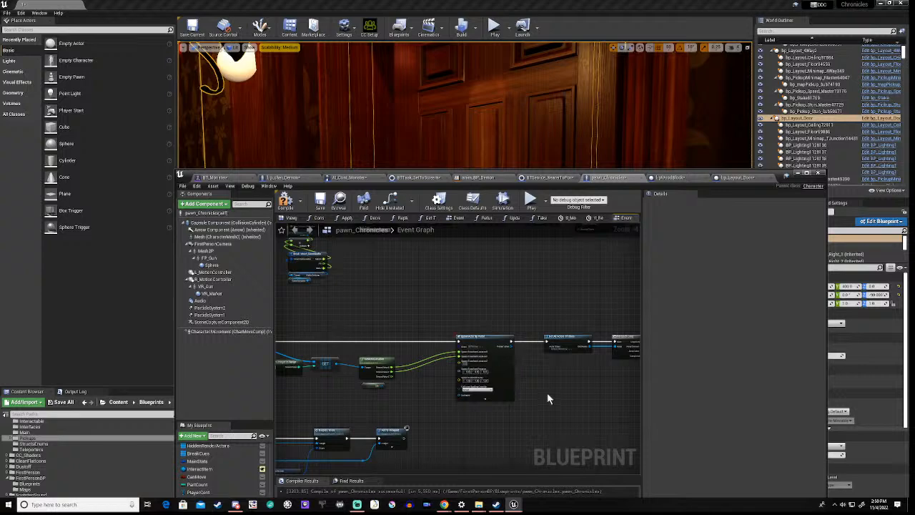
pyautogui.moveTo(572, 385); pyautogui.dragTo(439, 393, button='right')
pyautogui.scroll(4, 421, 358)
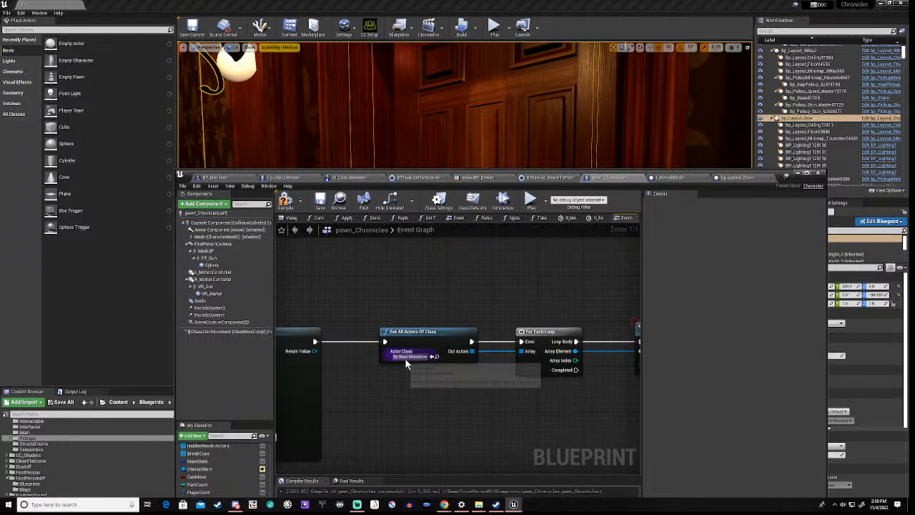
pyautogui.moveTo(631, 399); pyautogui.dragTo(347, 405, button='right')
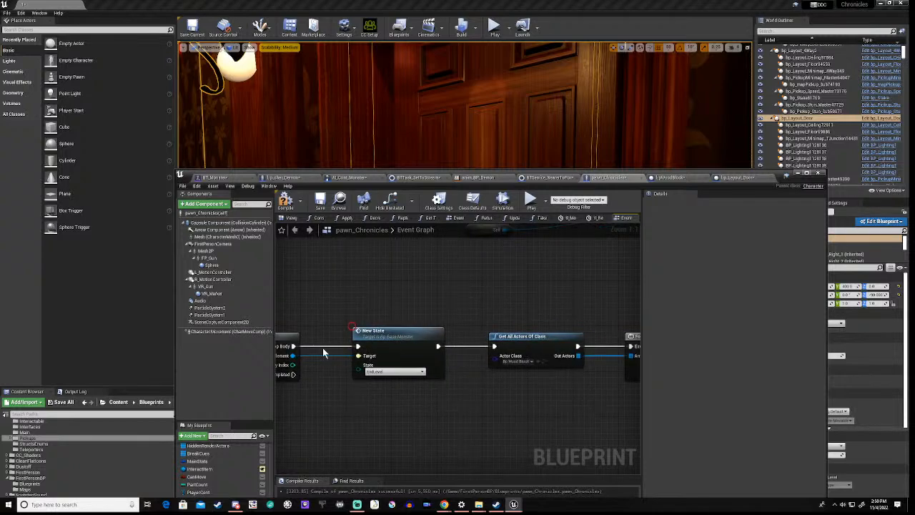
pyautogui.moveTo(560, 396); pyautogui.dragTo(298, 387, button='right')
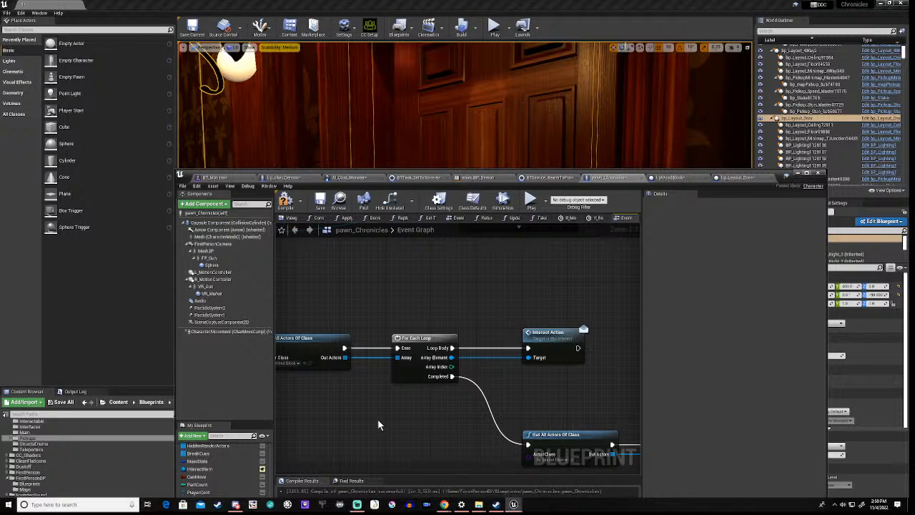
pyautogui.moveTo(379, 424); pyautogui.dragTo(327, 397, button='right')
pyautogui.moveTo(506, 377); pyautogui.dragTo(370, 277, button='right')
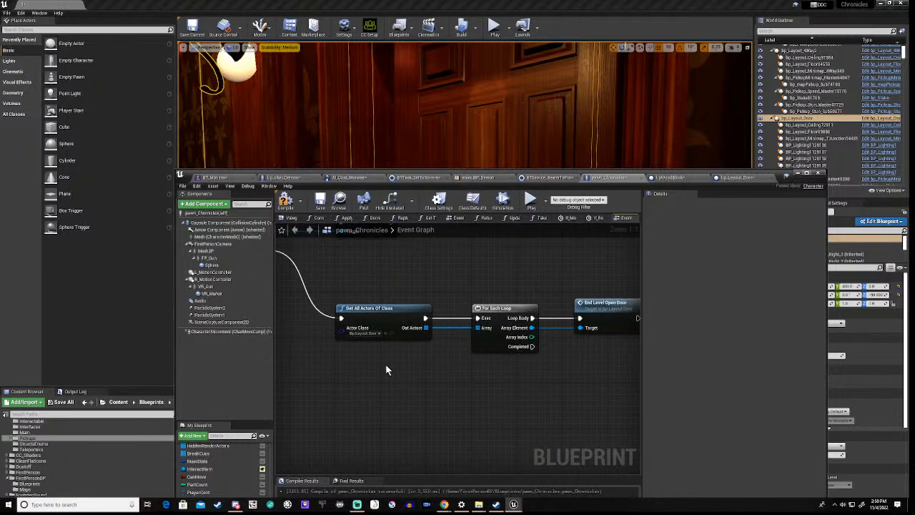
pyautogui.moveTo(385, 397)
pyautogui.mouseDown(button='right')
pyautogui.moveTo(423, 365)
pyautogui.moveTo(387, 384)
pyautogui.mouseUp(button='right')
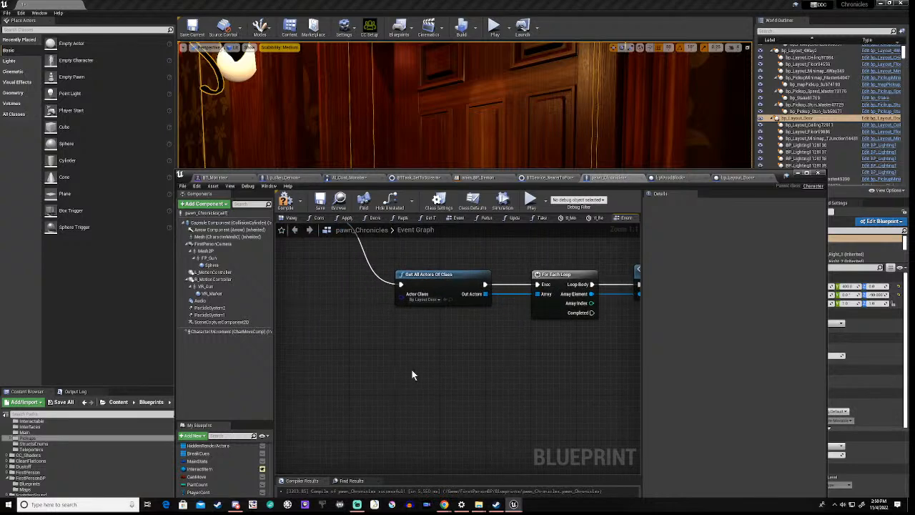
pyautogui.moveTo(454, 316); pyautogui.dragTo(403, 403, button='right')
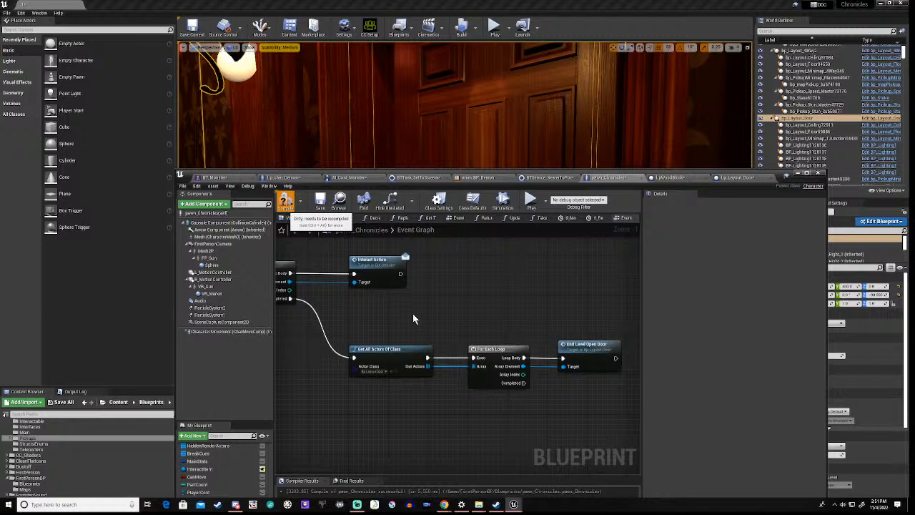
# Compile pawn_Chronicles, save all assets and move the blueprint editor window back up
pyautogui.press('F7')
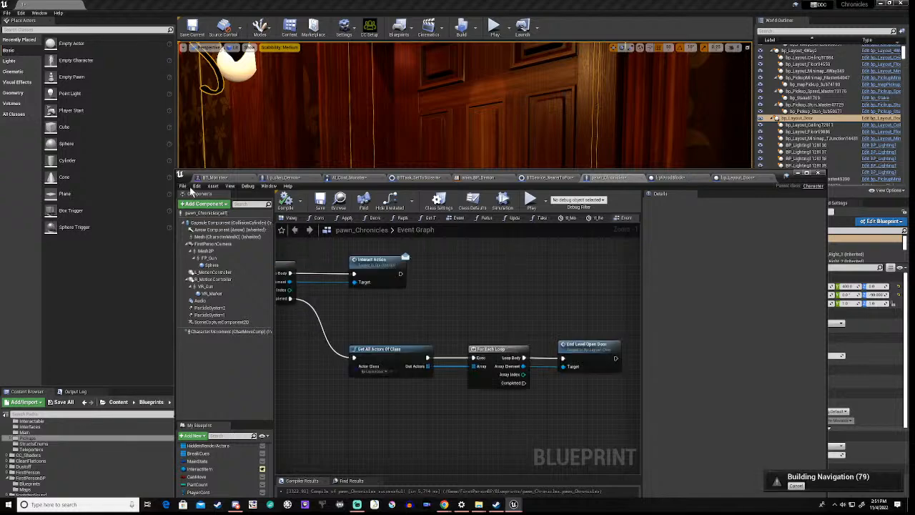
pyautogui.click(183, 186)
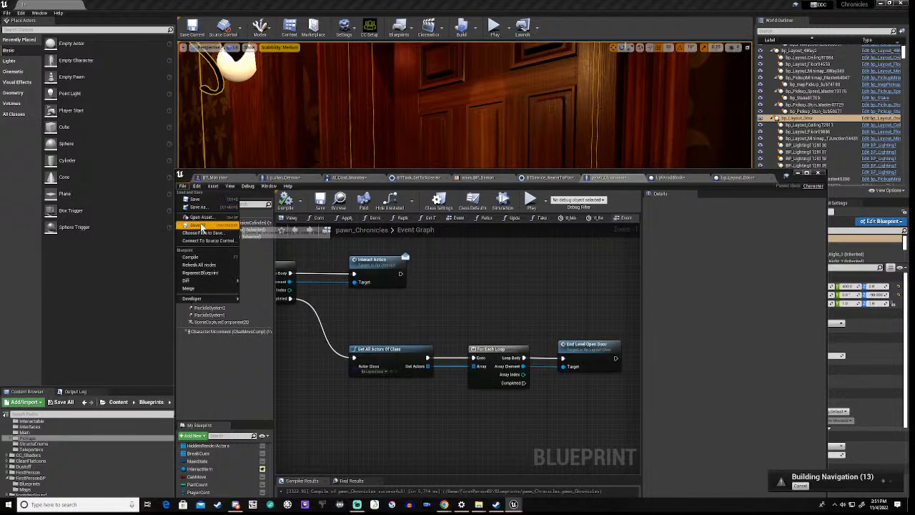
pyautogui.click(200, 224)
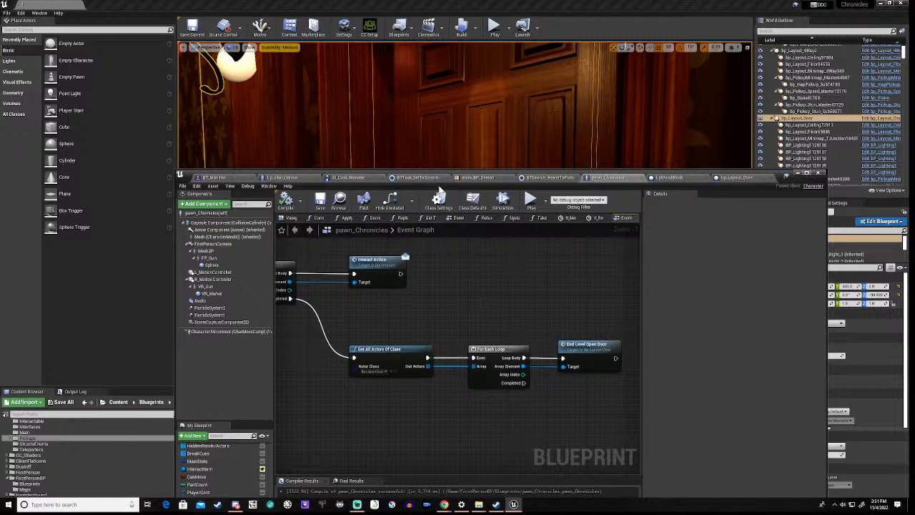
pyautogui.moveTo(454, 178); pyautogui.dragTo(464, 117)
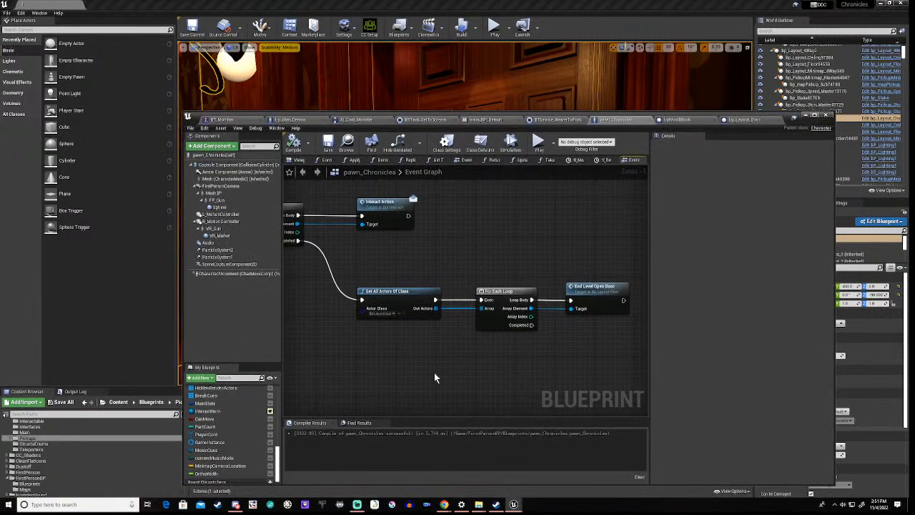